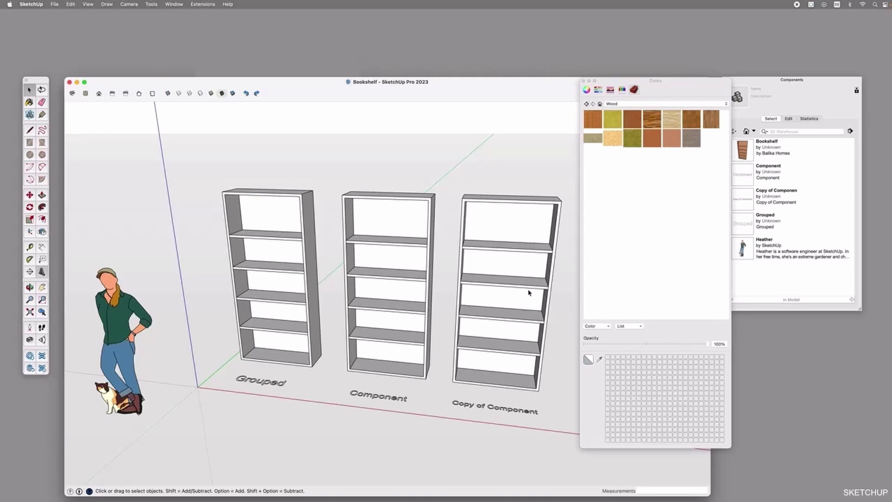
- Orbit to a higher view and select the Grouped, Component and Copy of Component bookshelves one at a time to examine them
key("o")
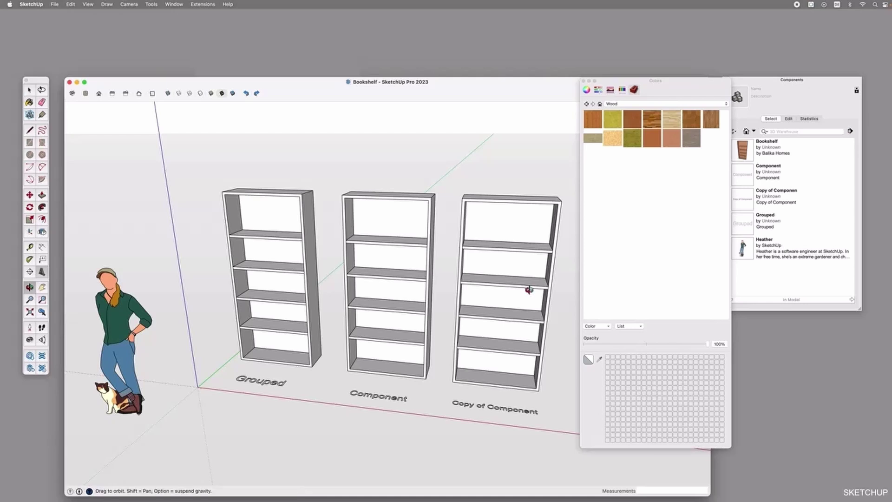
left_click_drag(496, 316, 496, 285)
left_click_drag(383, 292, 379, 360)
left_click_drag(302, 239, 279, 239)
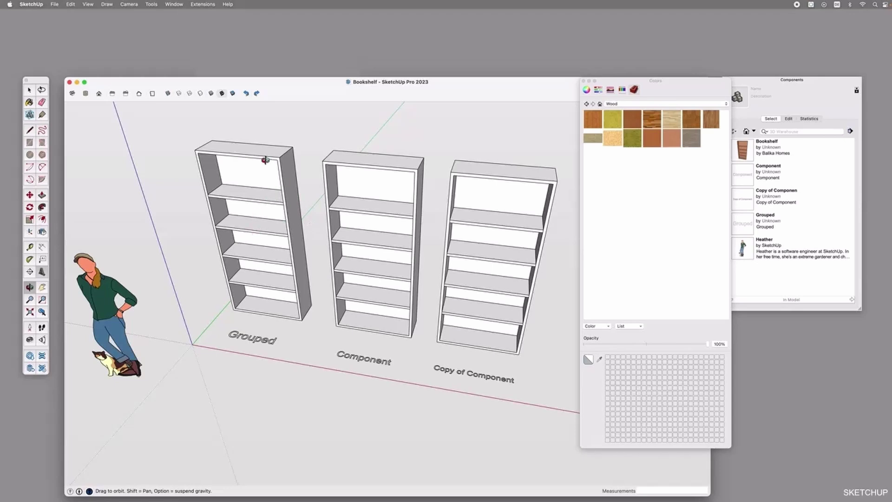
key("space")
left_click(273, 263)
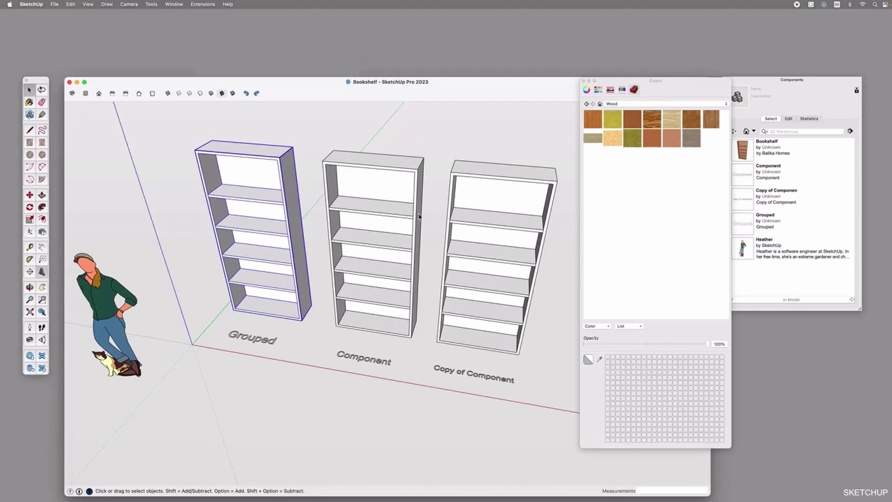
left_click(393, 216)
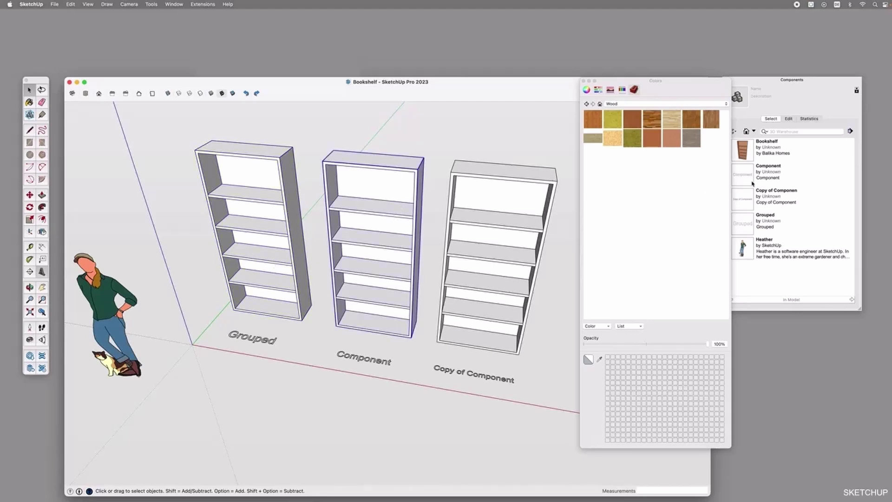
left_click(491, 231)
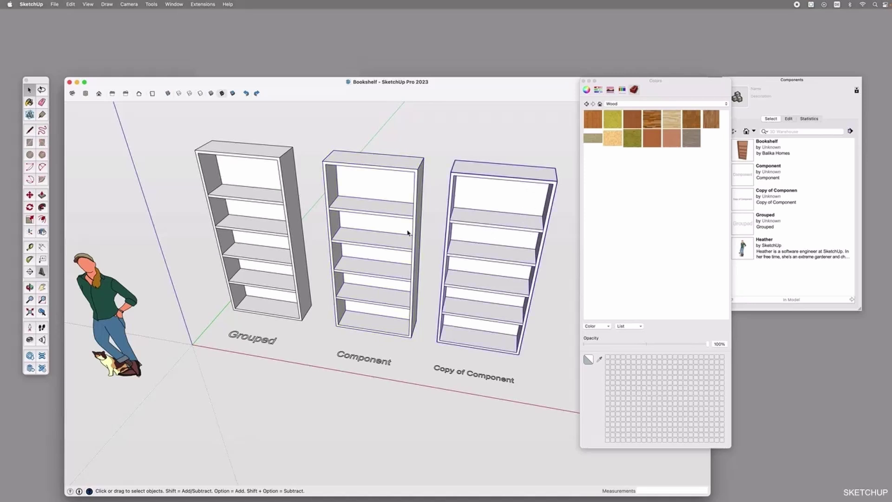
key("b")
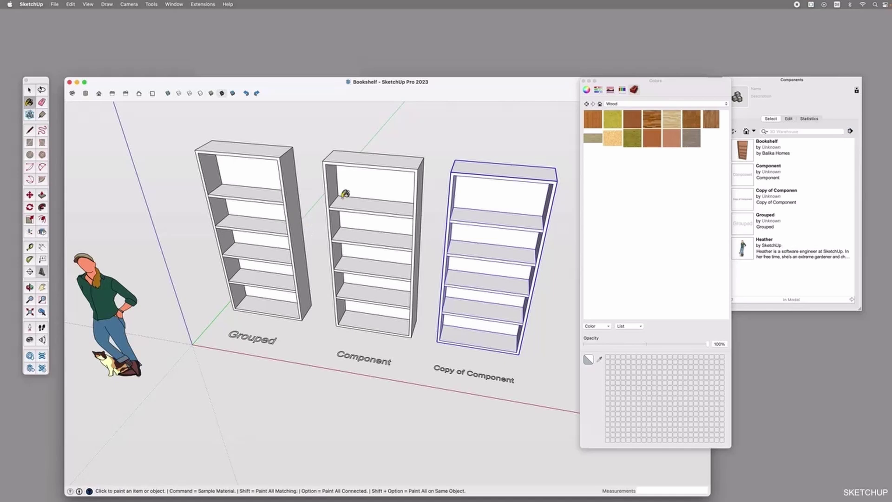
left_click_drag(661, 85, 660, 86)
left_click(645, 103)
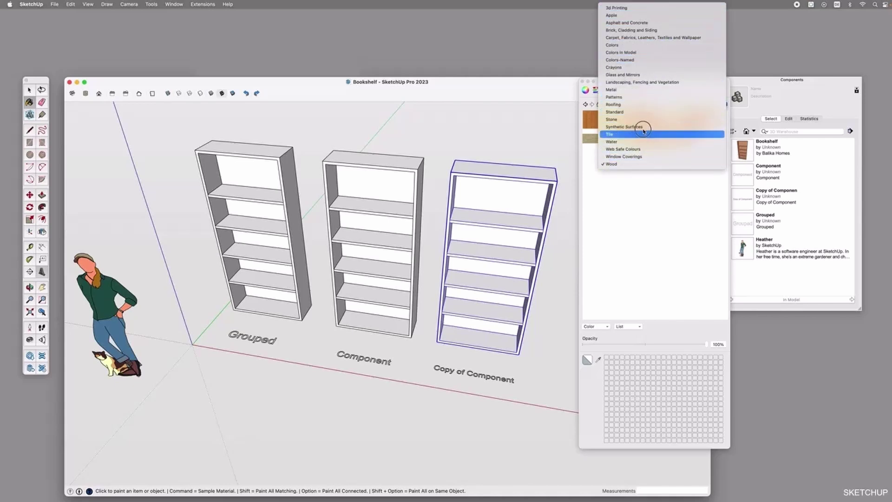
left_click(641, 180)
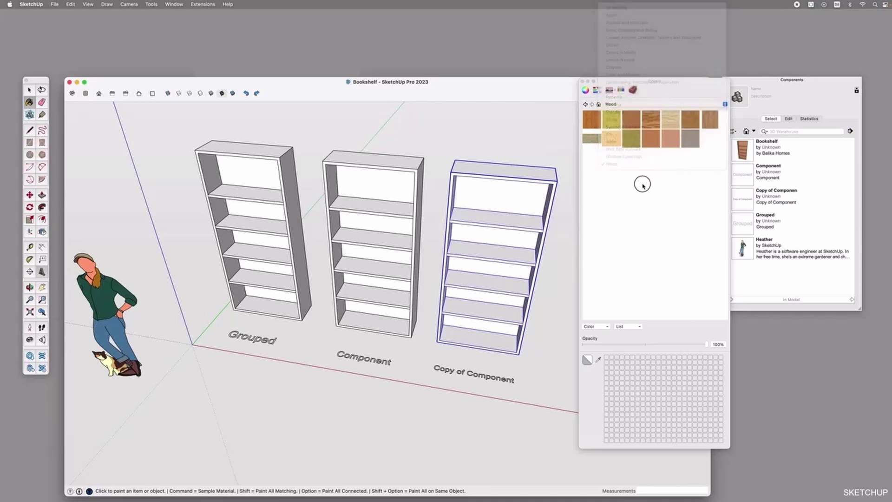
- Try painting the whole Grouped bookshelf with Wood Veneer 02 while it is selected
key("space")
left_click(258, 197)
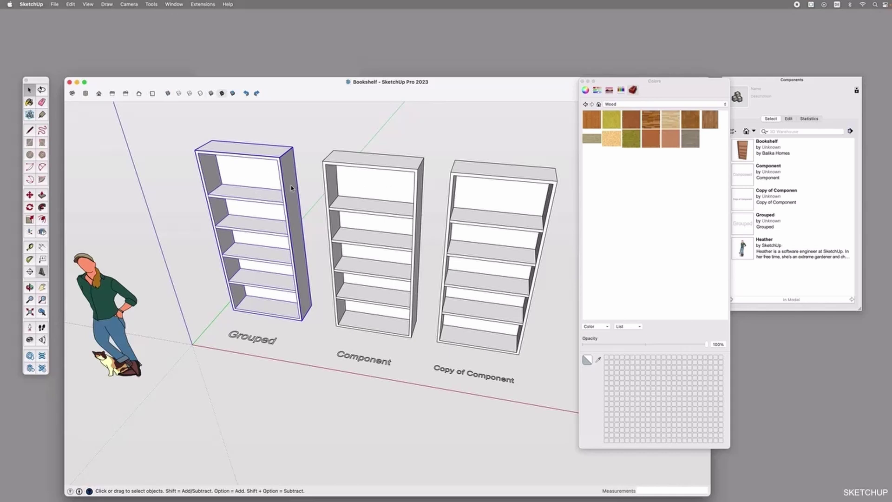
left_click(671, 138)
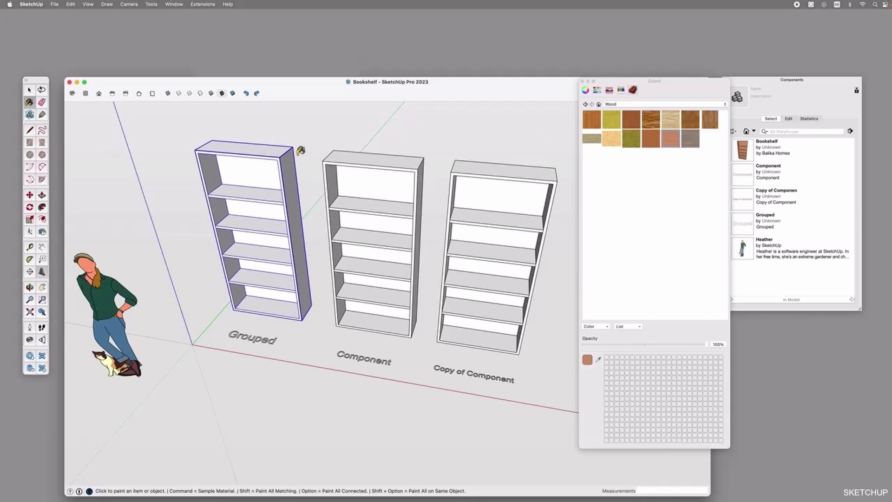
left_click(243, 170)
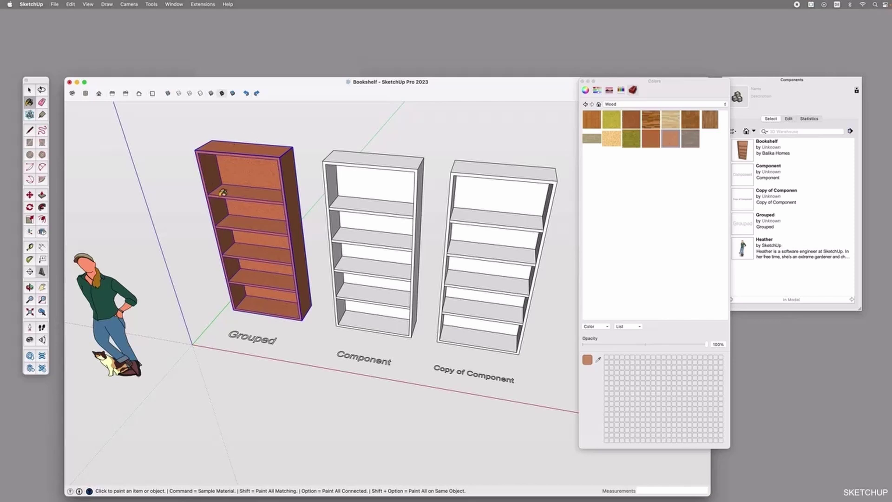
key("super+z")
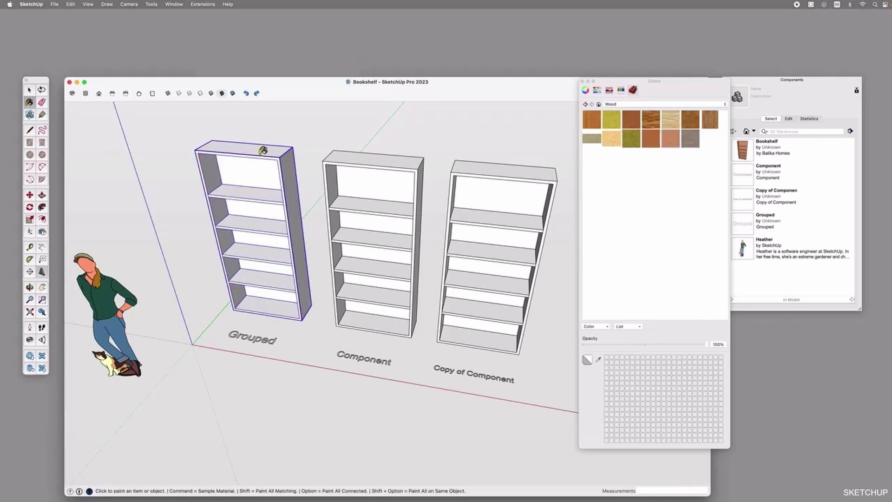
key("space")
double_click(252, 173)
left_click(257, 174)
key("b")
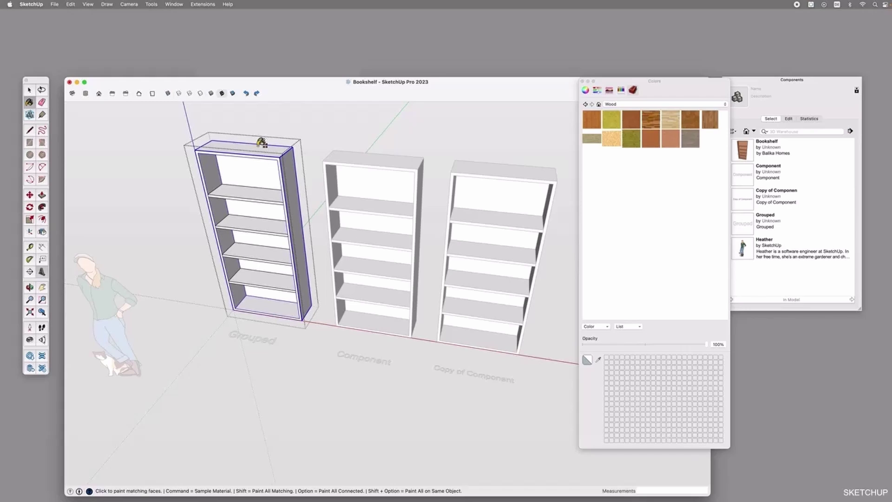
key("space")
key("Escape")
- Paint the whole Grouped bookshelf with Wood Veneer 02 from the outside, without opening the group
left_click(670, 139)
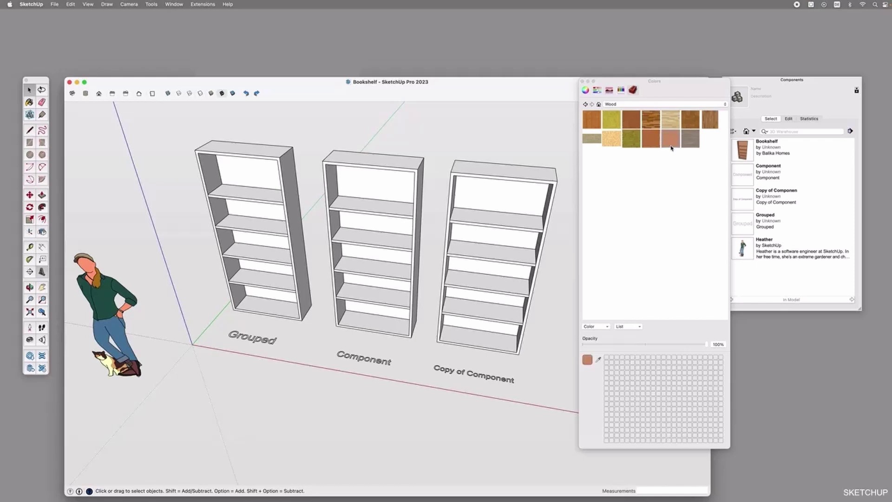
left_click(264, 170)
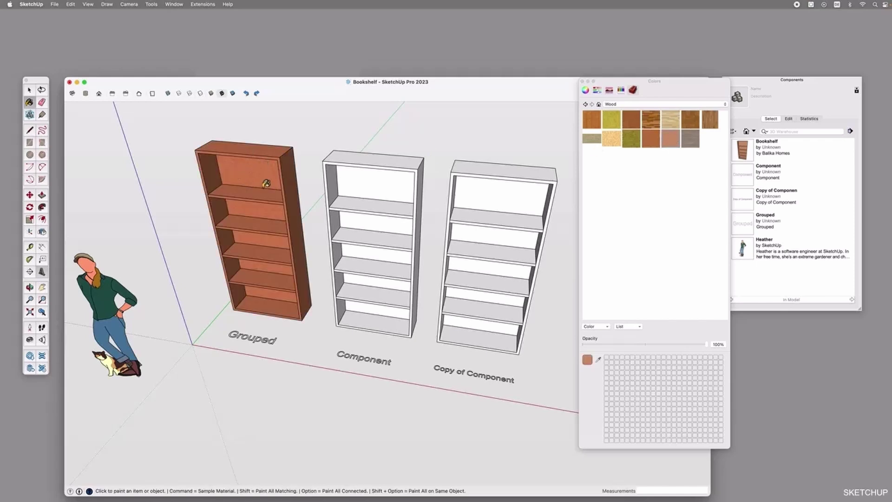
key("space")
left_click(268, 167)
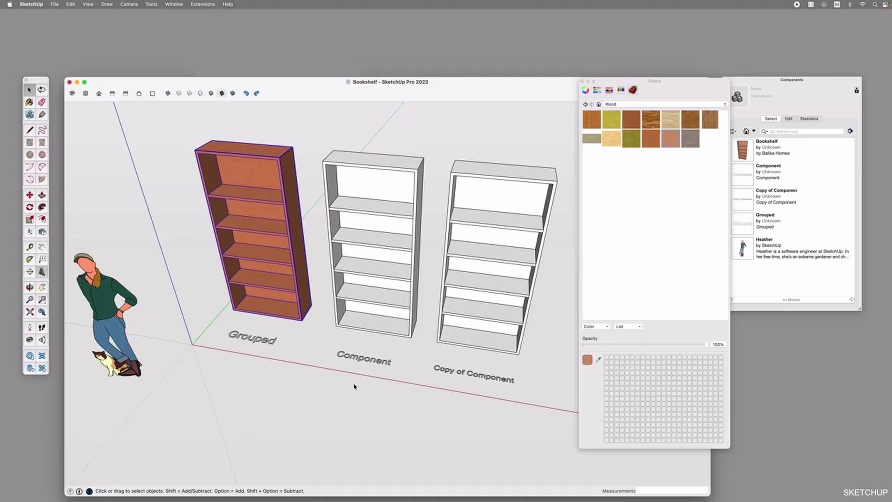
- Try painting the Component bookshelf from the outside with Wood Veneer 02, undoing each attempt
left_click(392, 277)
key("b")
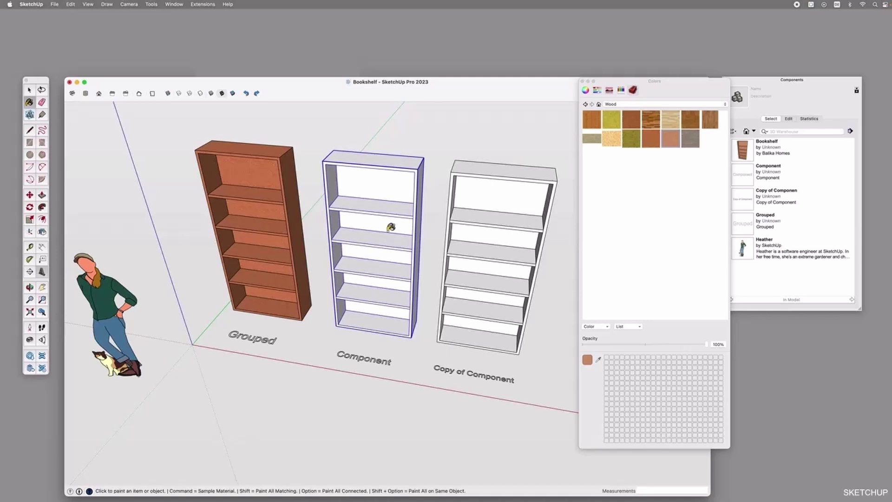
left_click(385, 159)
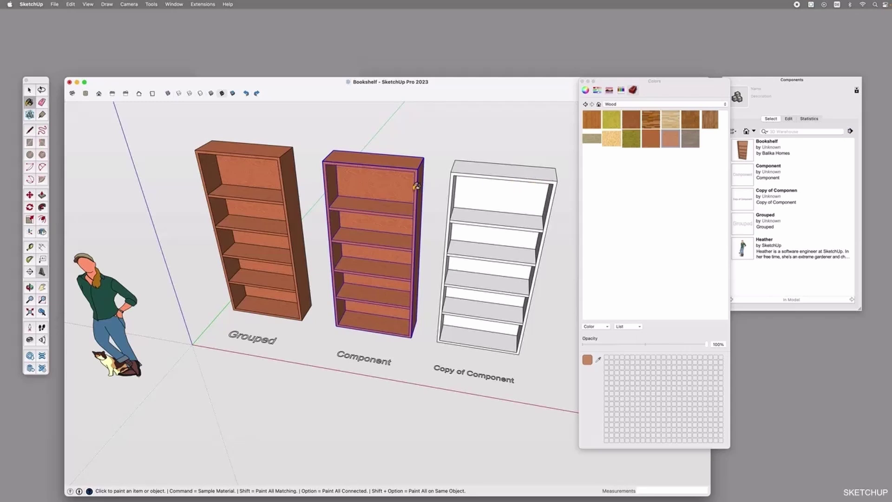
key("super+z")
key("space")
key("b")
left_click(387, 162)
key("space")
key("super+z")
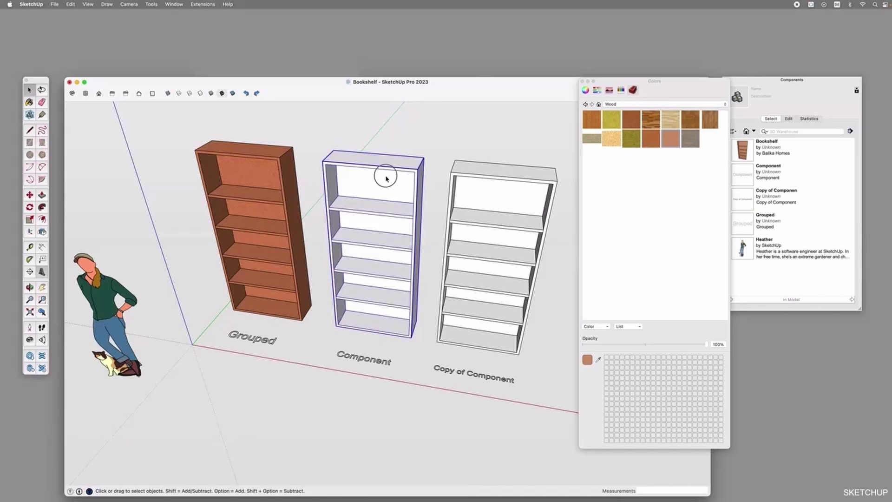
- Open the Component bookshelf for editing and activate the Paint Bucket
double_click(376, 183)
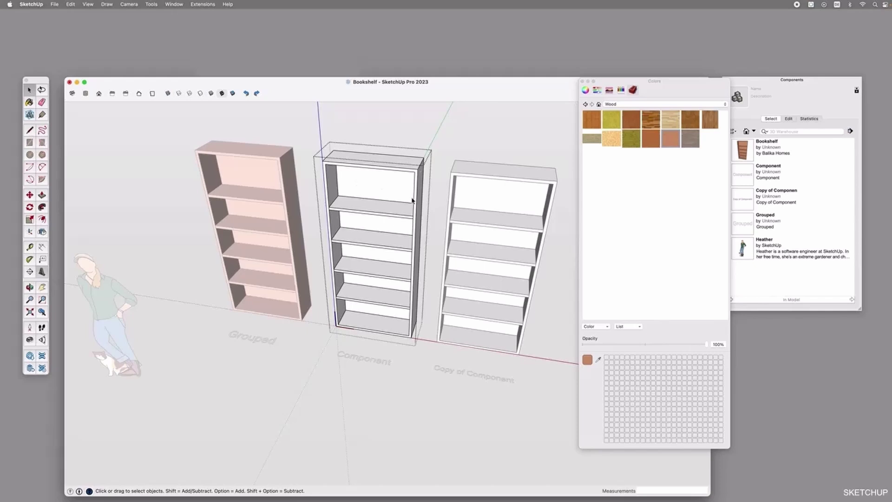
key("Escape")
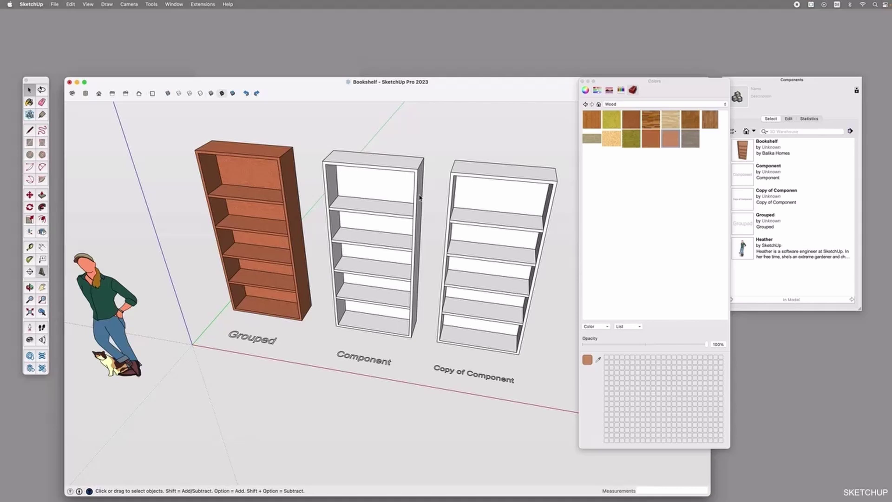
left_click(365, 191)
double_click(390, 191)
key("b")
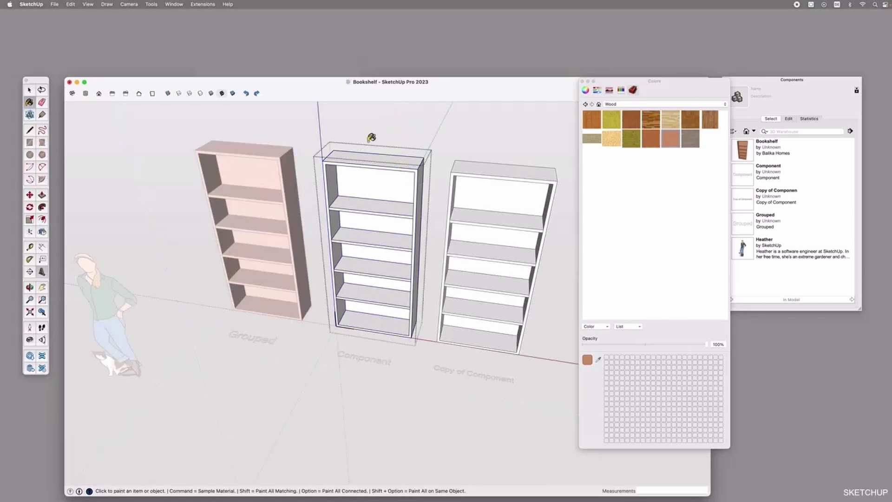
- Try painting the Component bookshelf's upper three inner shelves one face at a time with Wood Veneer 02
left_click(363, 203)
left_click(365, 240)
left_click(371, 262)
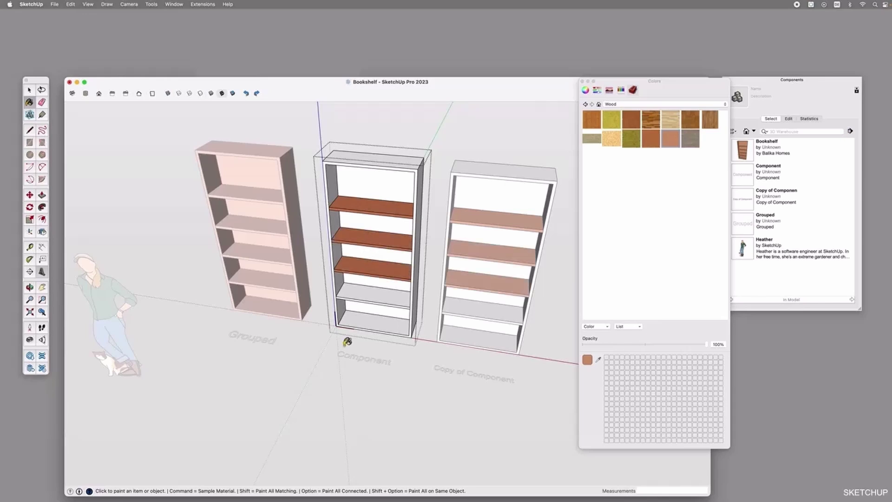
key("super+z")
key("super+z")
key("super+z")
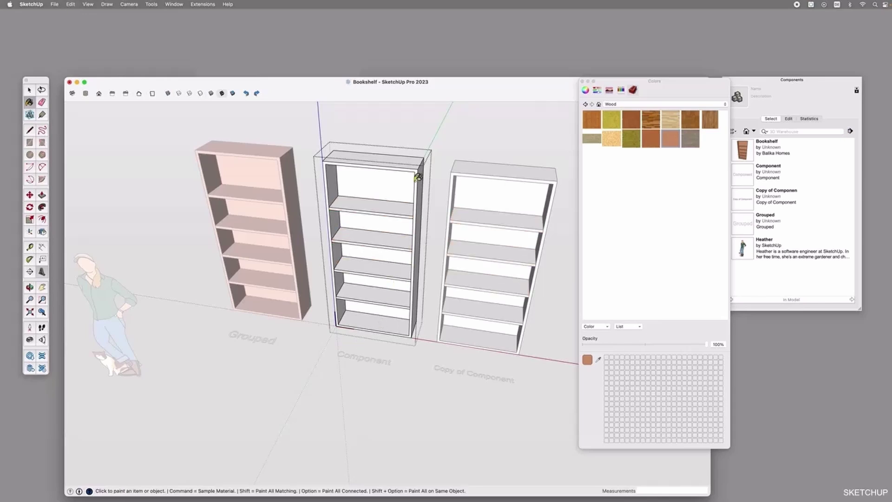
- Paint all connected faces inside the Component bookshelf with Wood Veneer 02 and close the component
left_click(374, 150, "alt")
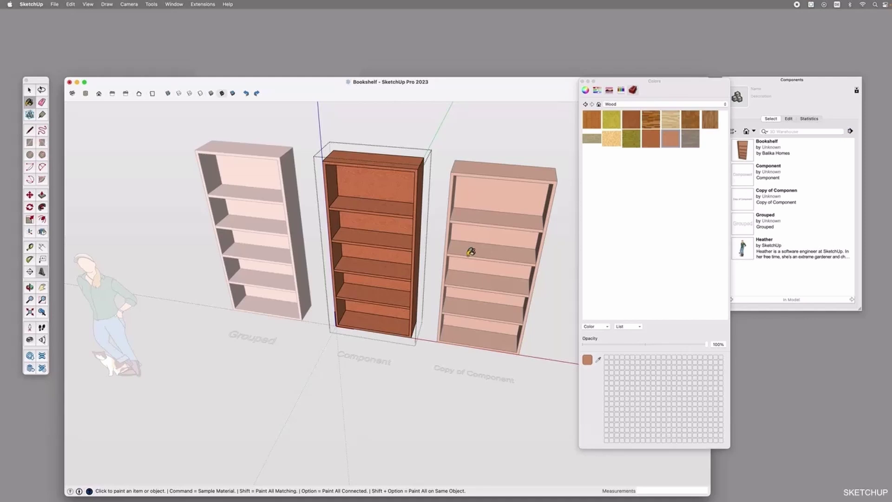
key("space")
key("Escape")
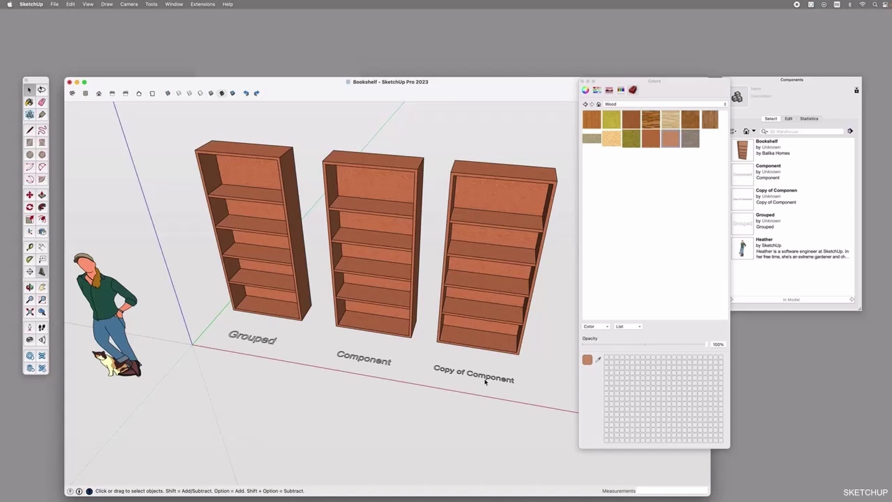
double_click(379, 183)
left_click(405, 182)
key("Escape")
- Repaint the whole Grouped bookshelf with the grey-brown wood material from the Wood collection
left_click(686, 142)
left_click(256, 153)
key("space")
double_click(254, 156)
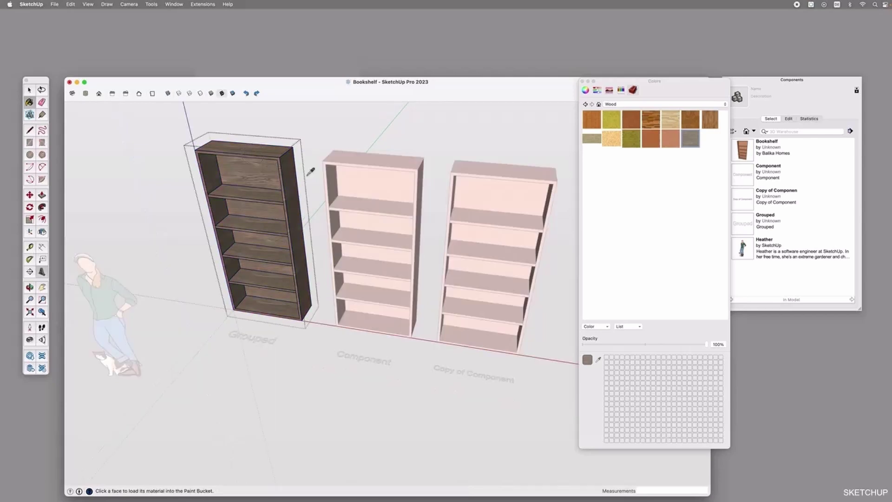
left_click(310, 172)
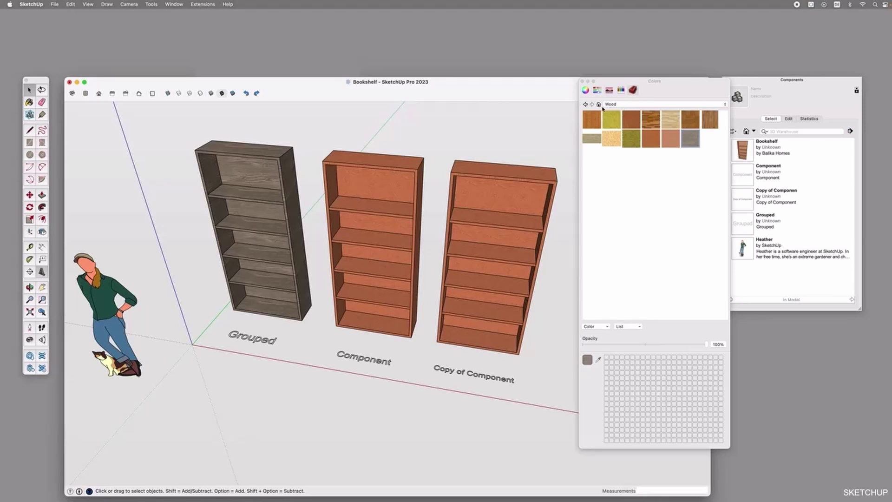
- Switch the material collection from Wood to Colors In Model
left_click(641, 104)
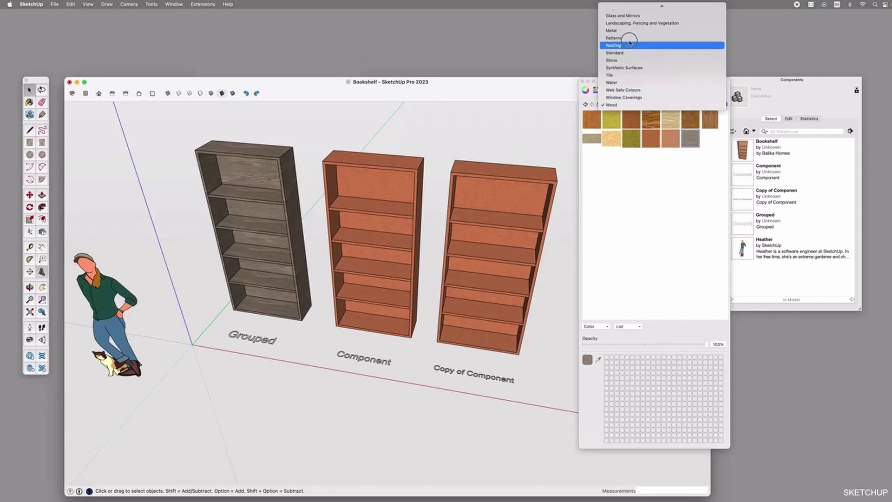
mouse_move(628, 9)
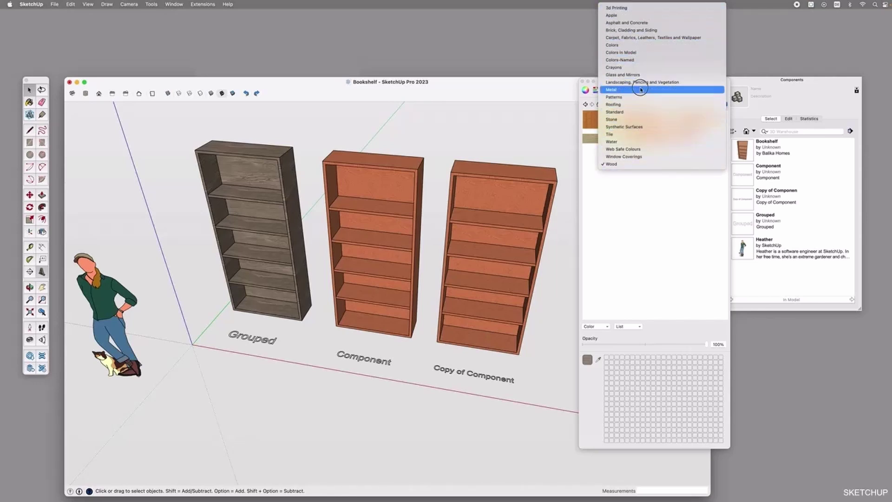
left_click(633, 52)
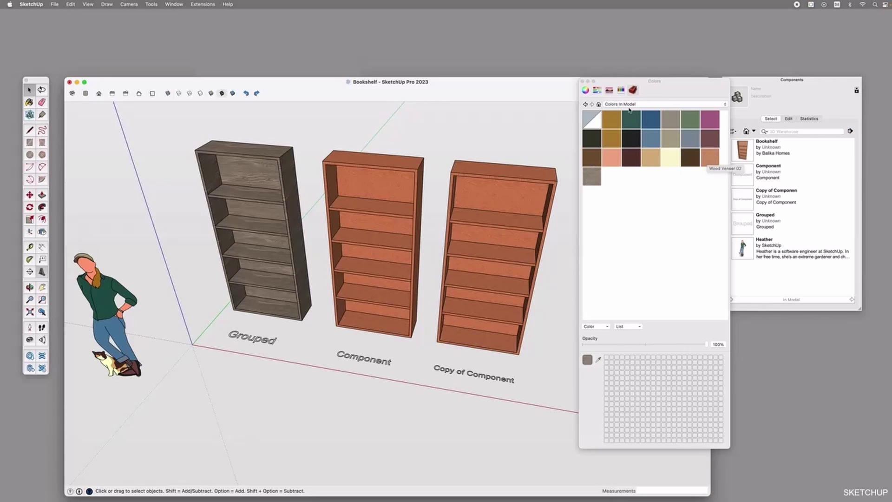
left_click(105, 308)
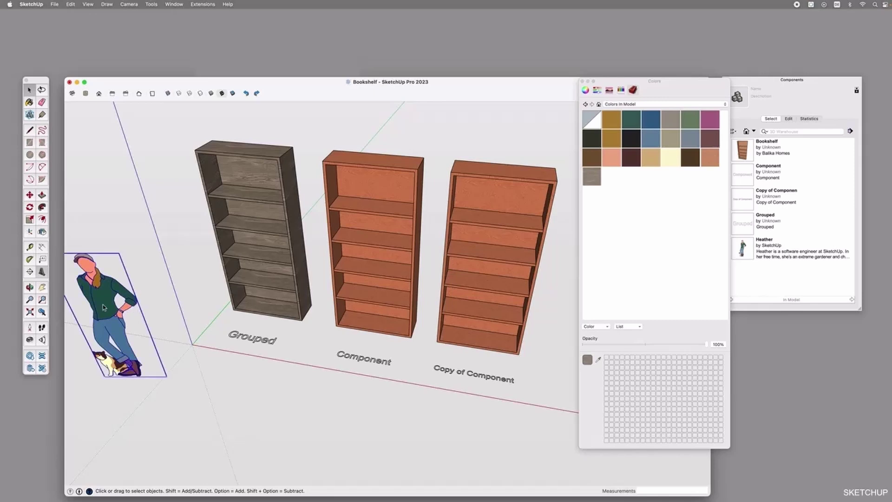
key("m")
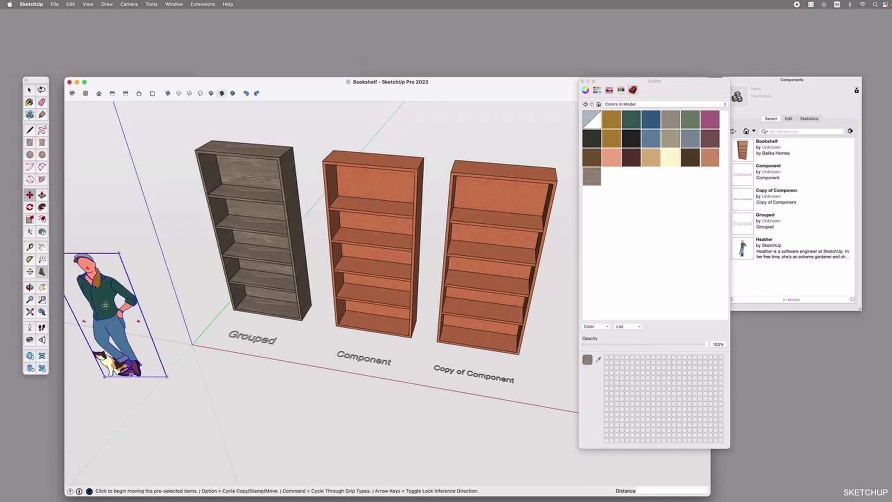
left_click(106, 308)
key("Escape")
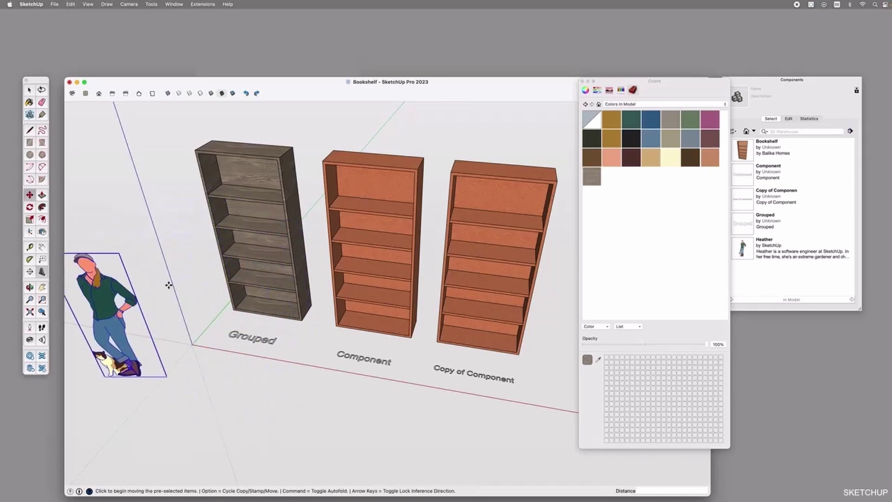
key("space")
left_click(187, 357)
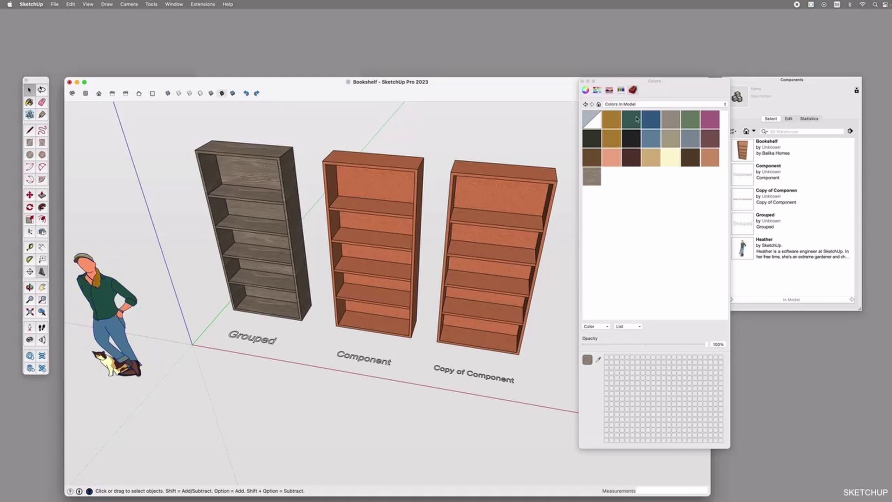
- Delete the scale figure beside the bookshelves and purge all unused items from the model's statistics
left_click(123, 312)
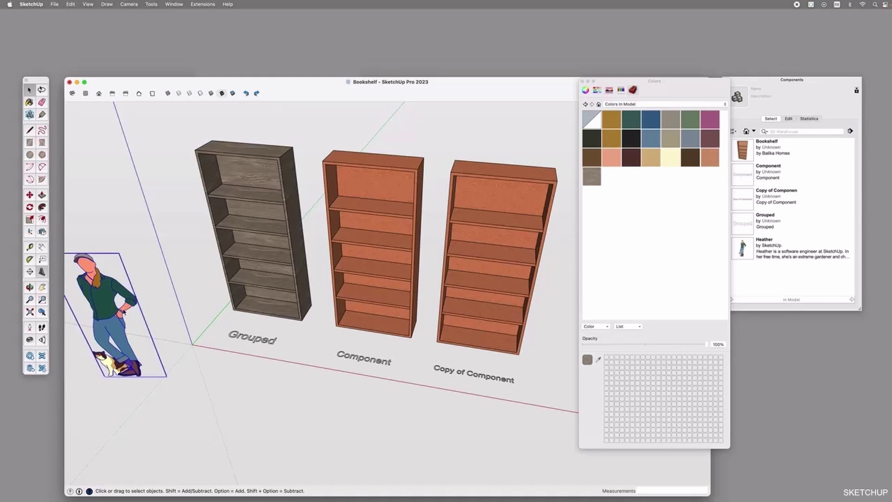
key("Delete")
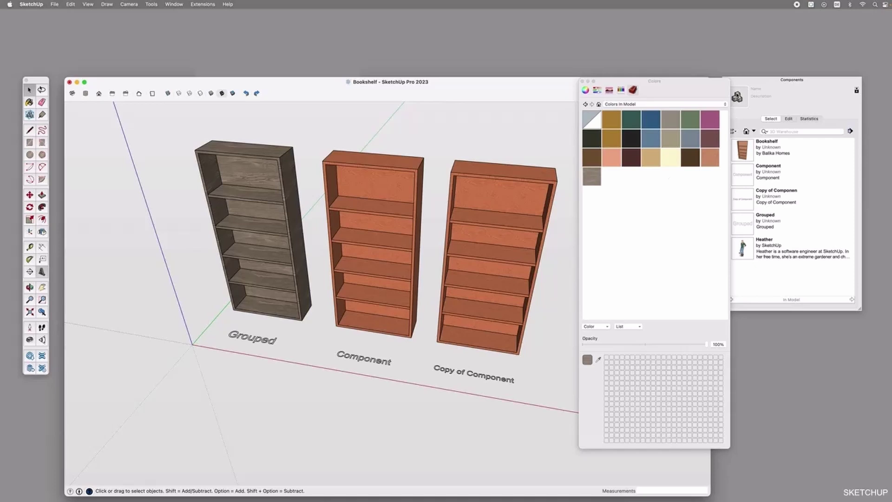
left_click(171, 4)
left_click(188, 118)
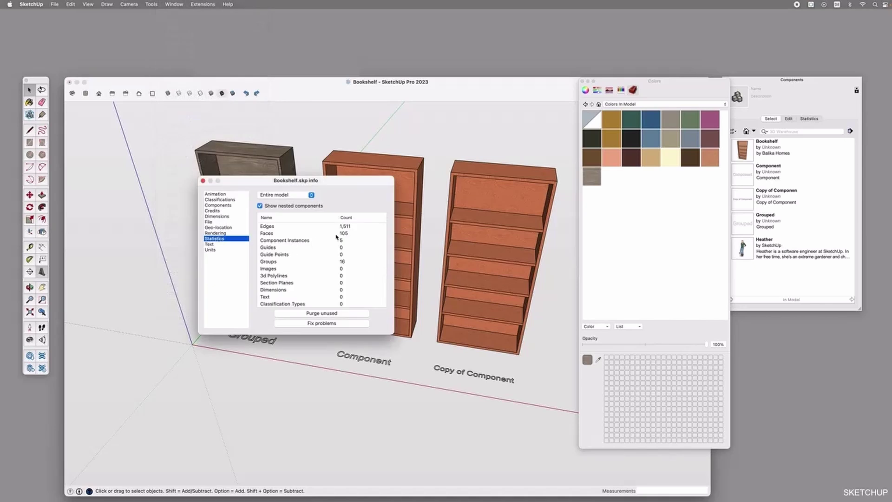
scroll(339, 237, "down", 5)
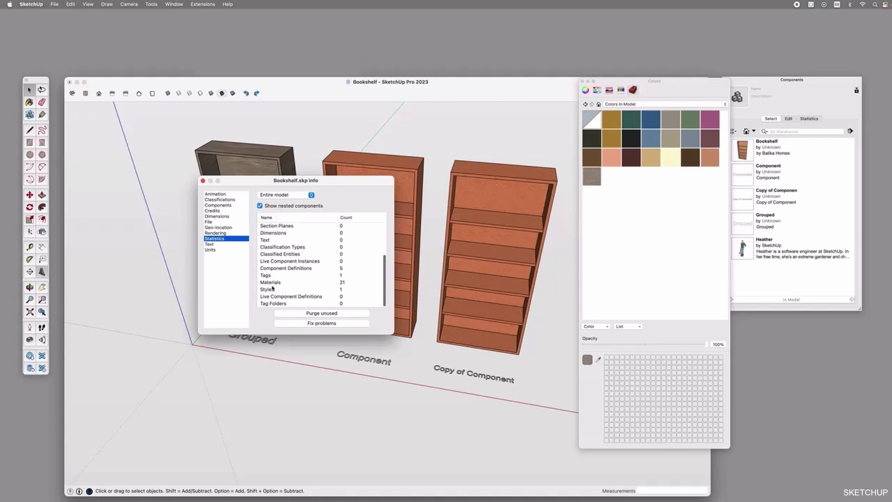
left_click(311, 283)
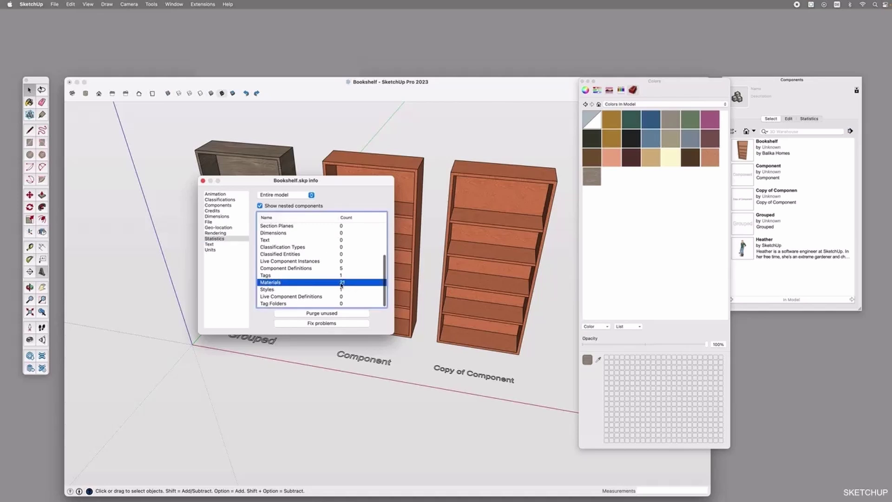
left_click(328, 315)
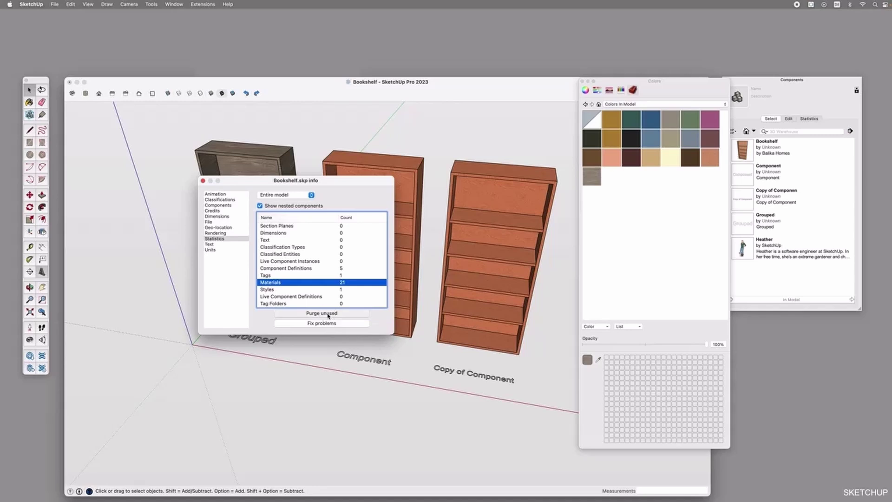
left_click(328, 314)
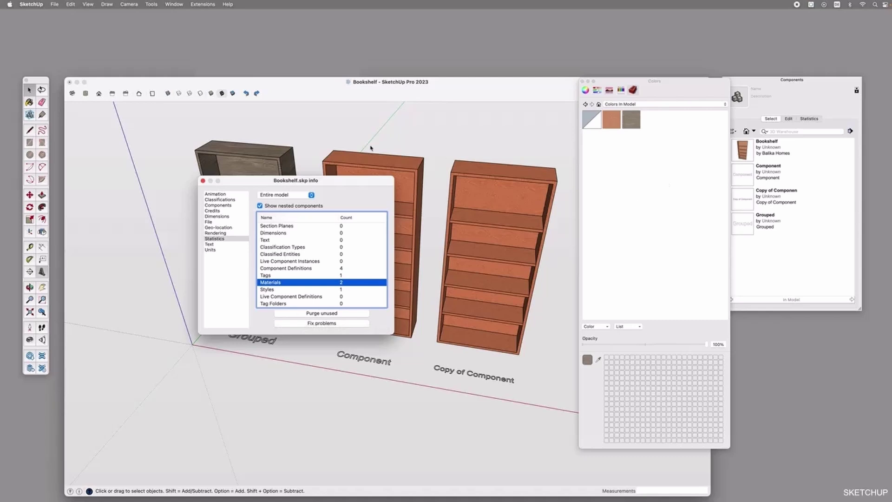
left_click(203, 180)
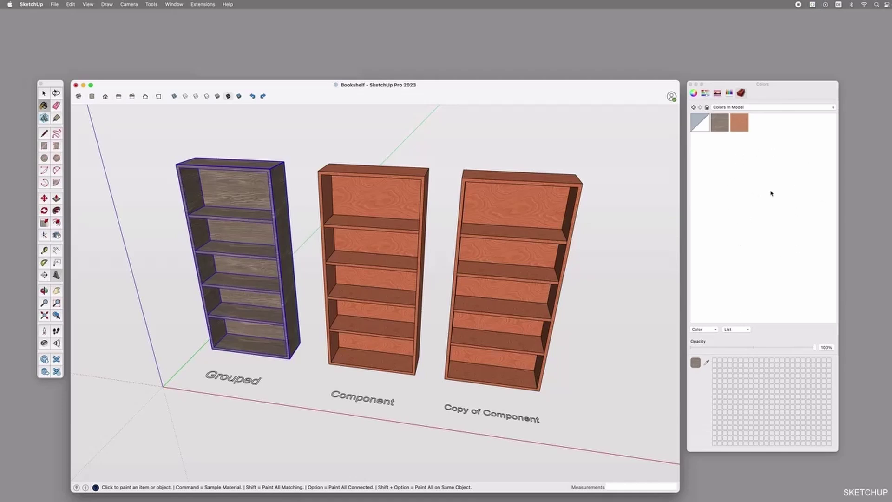
- Sample the materials of the Component, Grouped and Copy of Component bookshelves, ending with the Grouped bookshelf's grey-brown wood as active material
key("super")
left_click(360, 168, "super")
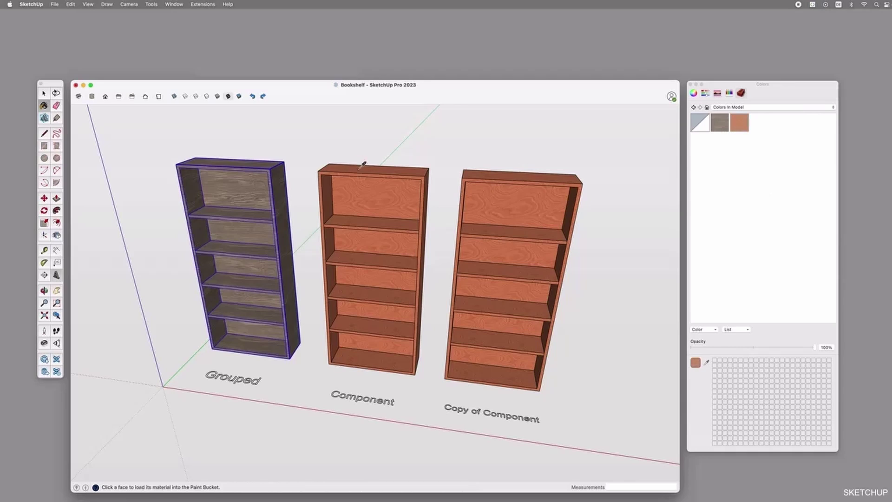
left_click(273, 163, "super")
left_click(520, 173, "super")
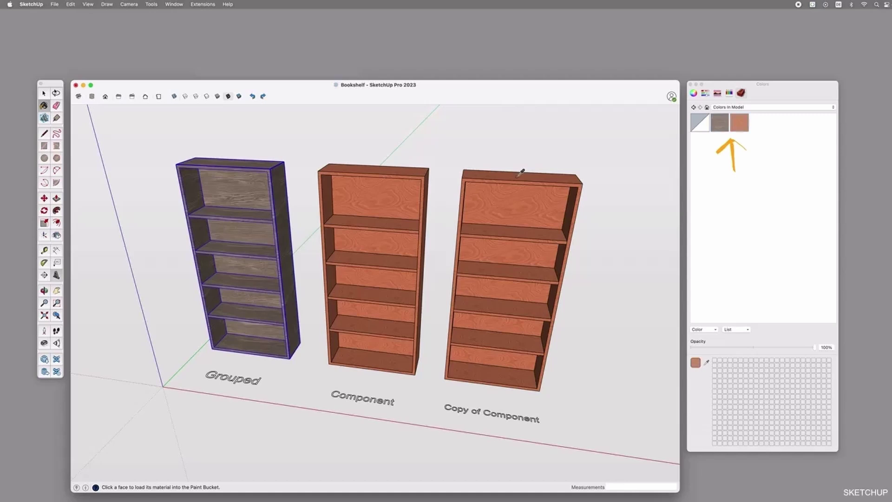
left_click(707, 362)
left_click(271, 162)
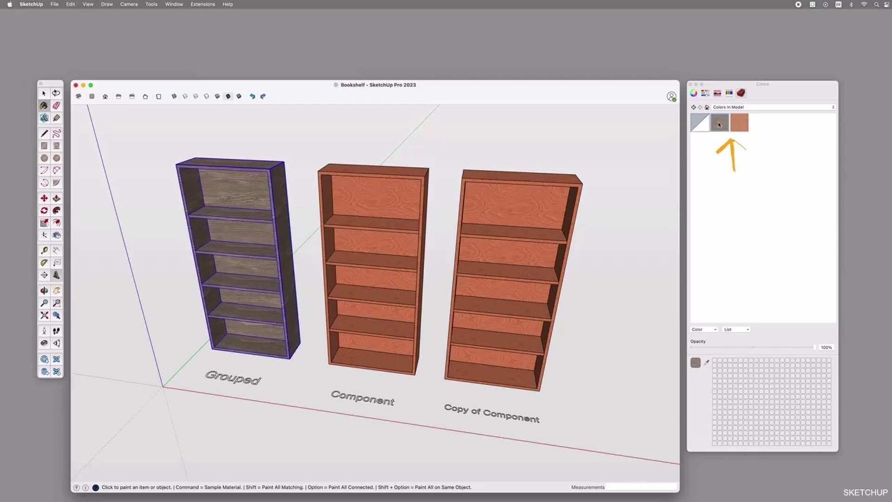
- Set the texture width of the Wood049_4K_Color material to 500 mm with linked proportions and finish editing it
left_click(718, 124)
double_click(720, 124)
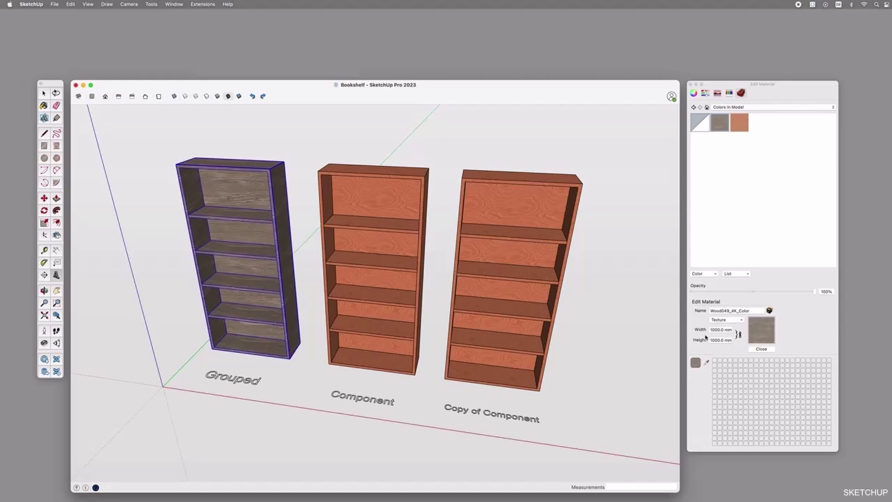
left_click(728, 330)
key("super+a")
type("500")
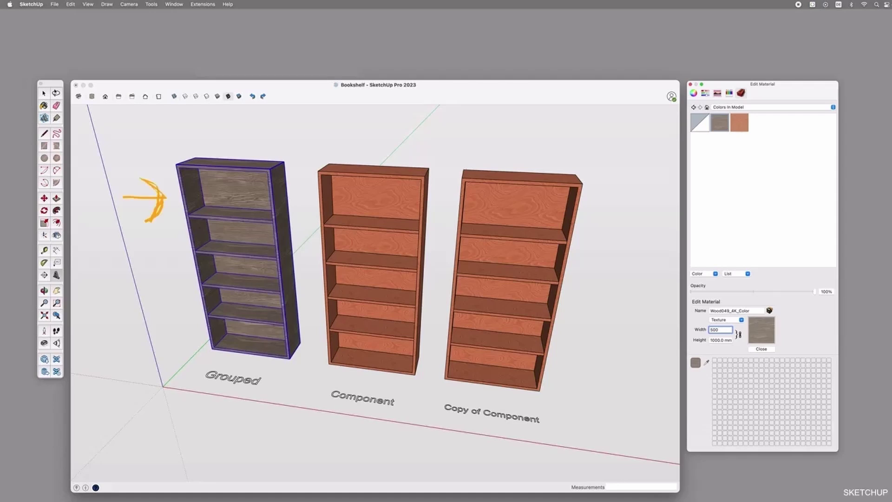
key("Return")
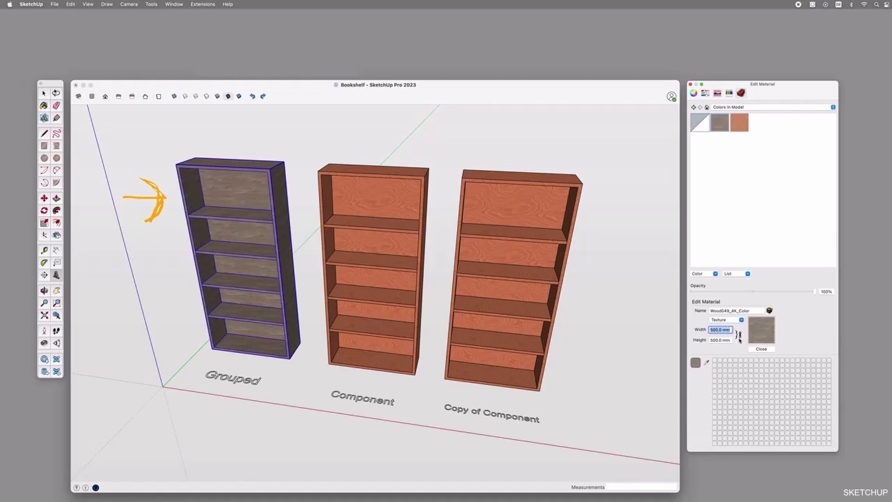
left_click(762, 349)
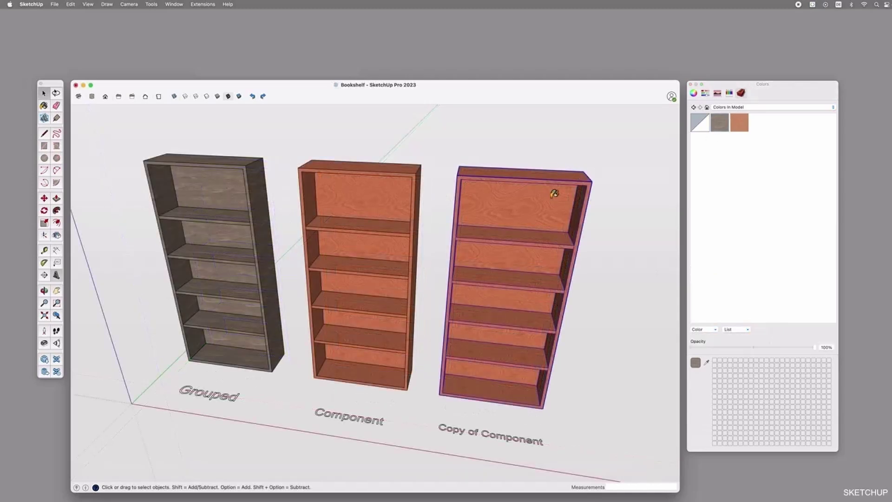
- Set the texture width of the Wood Veneer 02 material to 200 mm with linked proportions
left_click(738, 123)
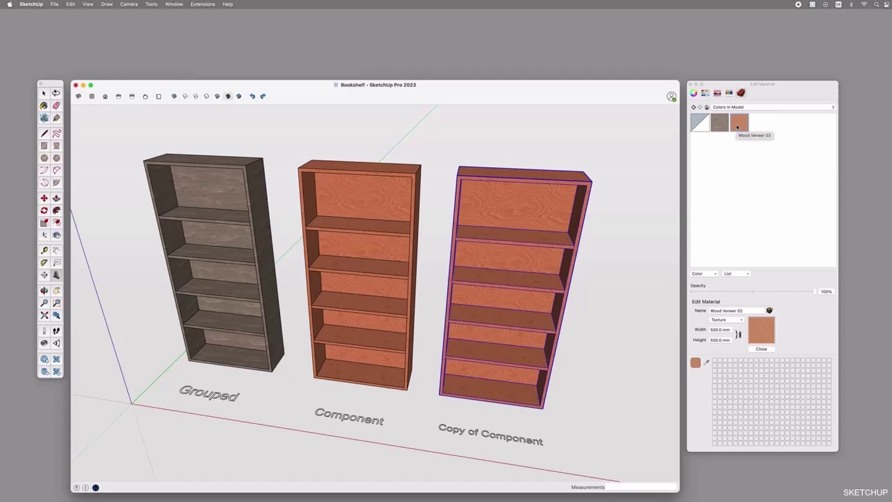
left_click(720, 330)
type("200")
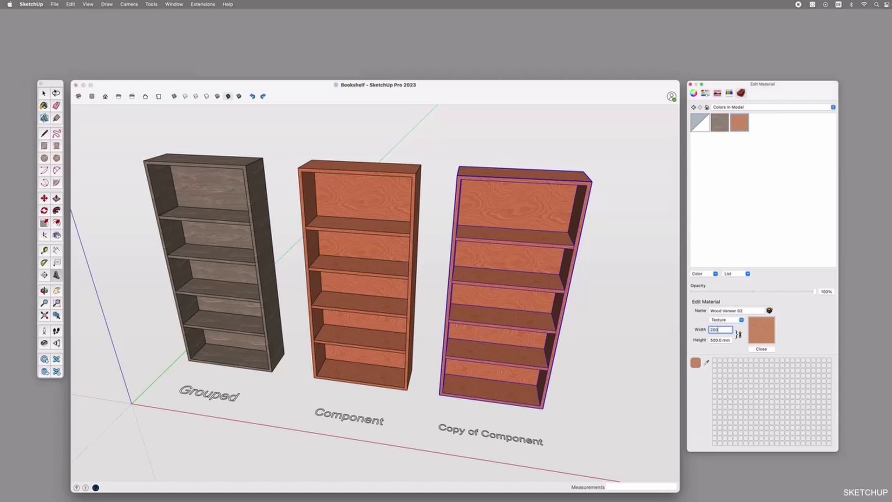
key("Return")
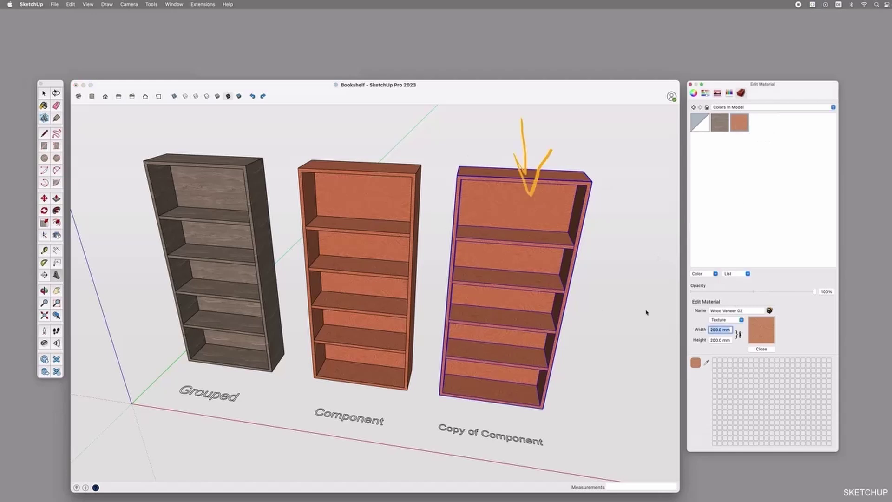
left_click(767, 352)
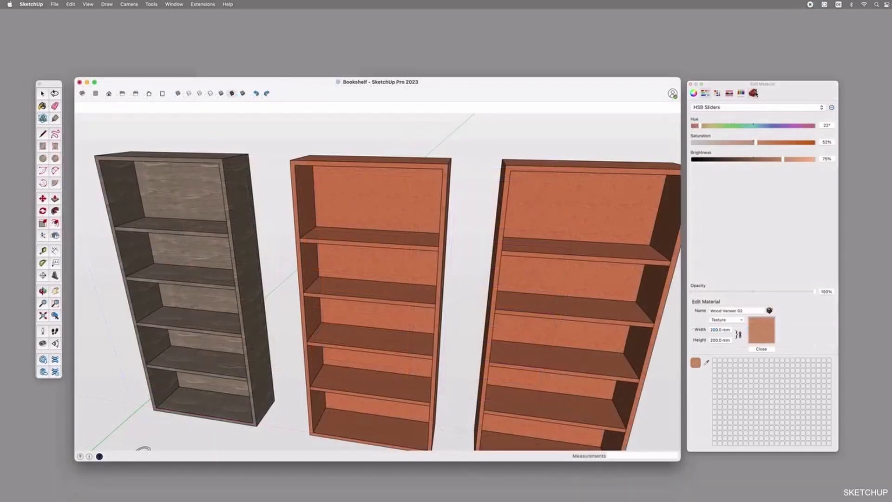
- Try Wood Veneer 02 at 70% opacity and restore it to 100%
left_click(753, 92)
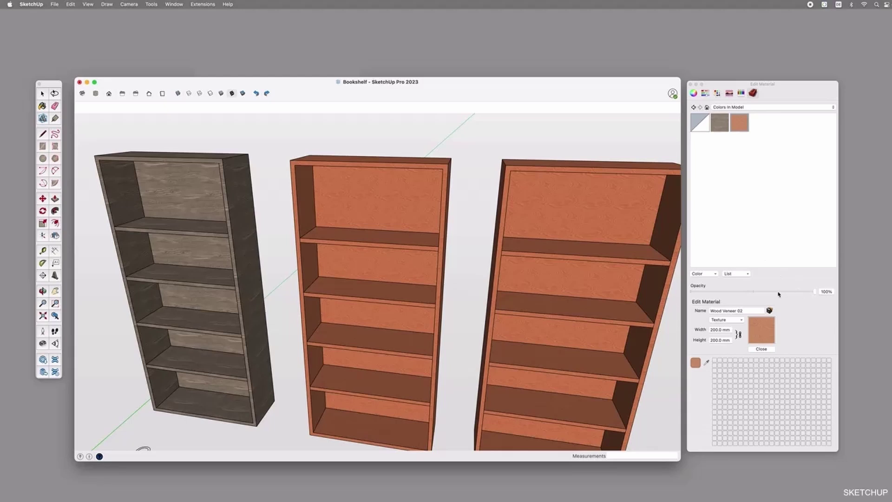
left_click(778, 292)
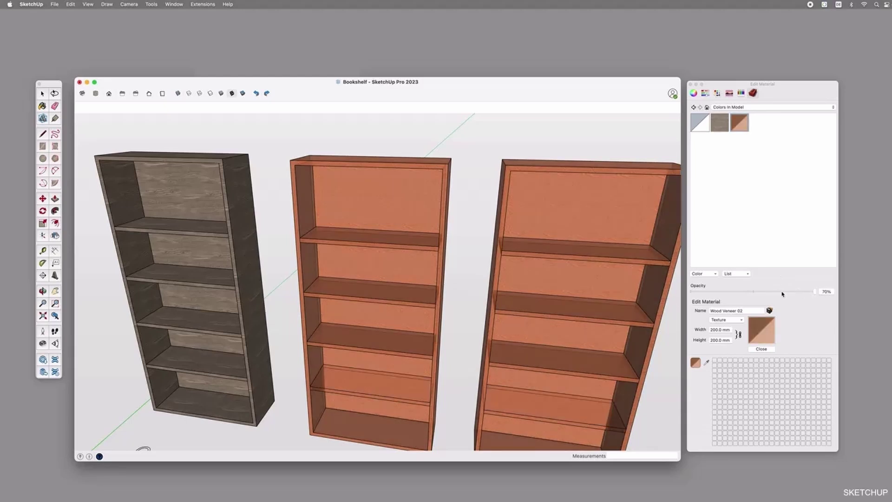
left_click(815, 292)
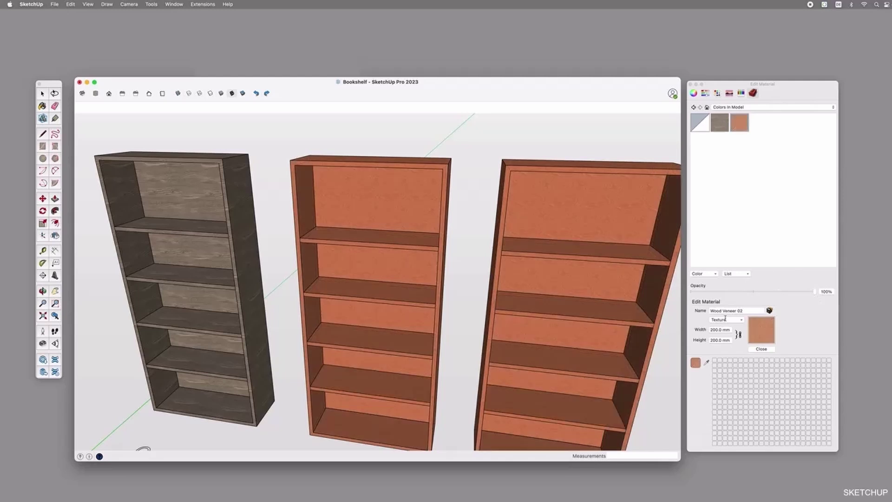
- Try recolouring Wood Veneer 02 to yellow and orange-brown tones with the color wheel and reset its color
left_click(694, 93)
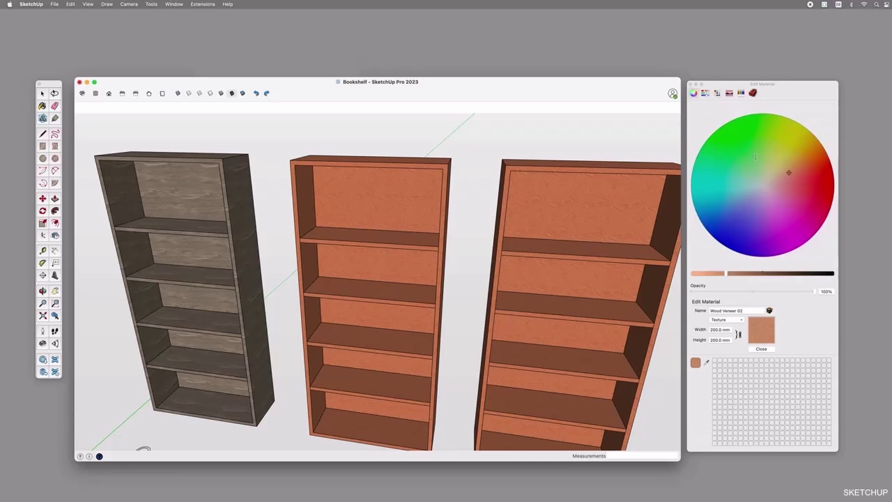
left_click(788, 158)
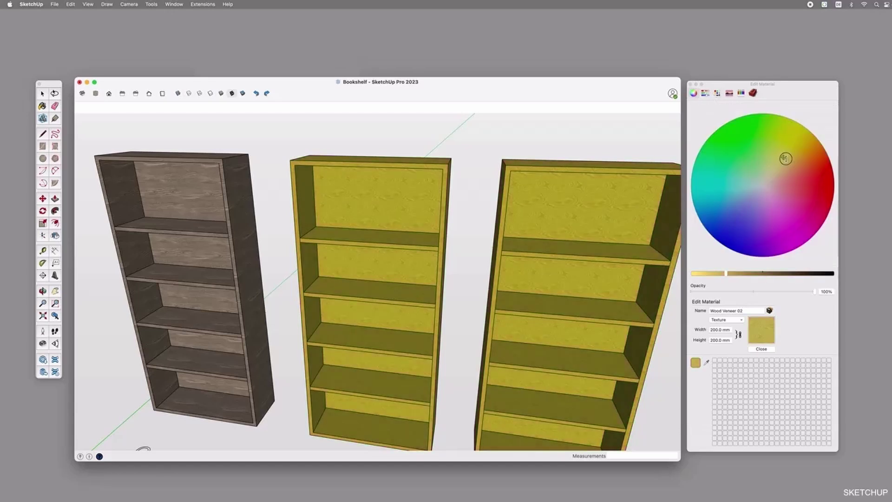
left_click(801, 161)
left_click_drag(796, 159, 784, 170)
mouse_move(726, 273)
left_mouse_down()
mouse_move(743, 273)
mouse_move(727, 274)
left_mouse_up()
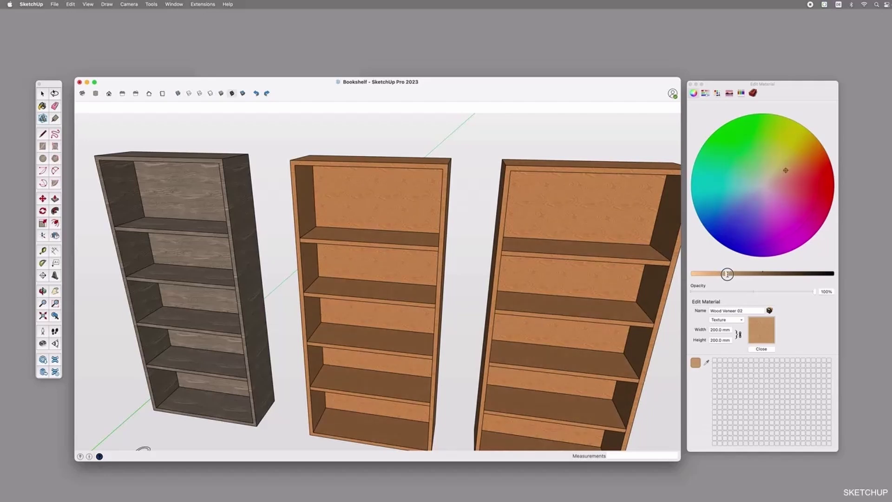
left_click(726, 320)
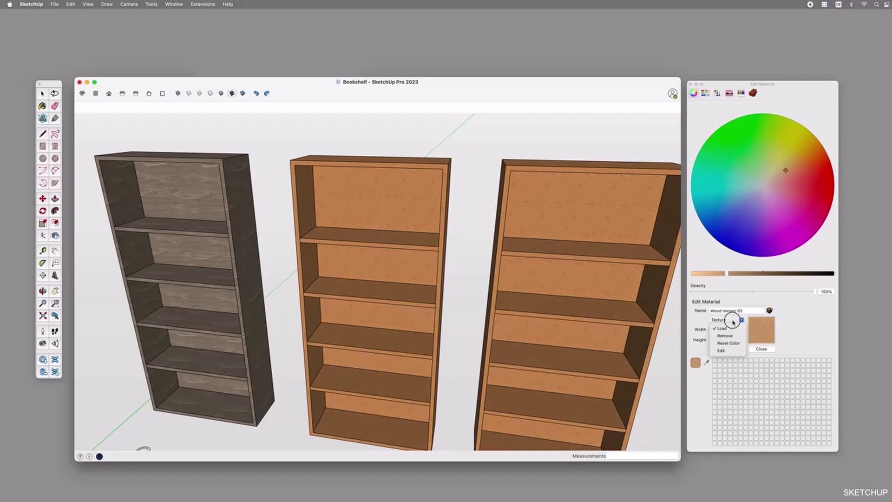
left_click(730, 346)
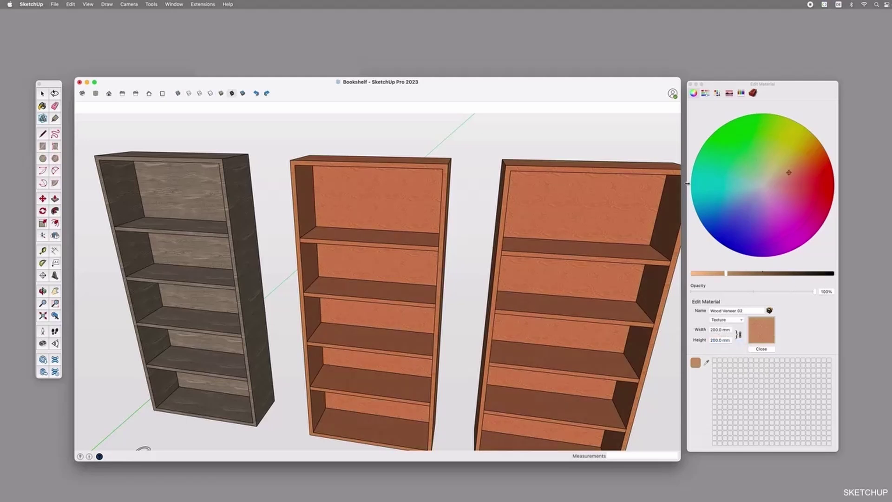
- Try Wood Veneer 02 at 40% saturation and 25° hue with the HSB sliders, reset its color and finish editing
left_click(705, 92)
left_click(708, 108)
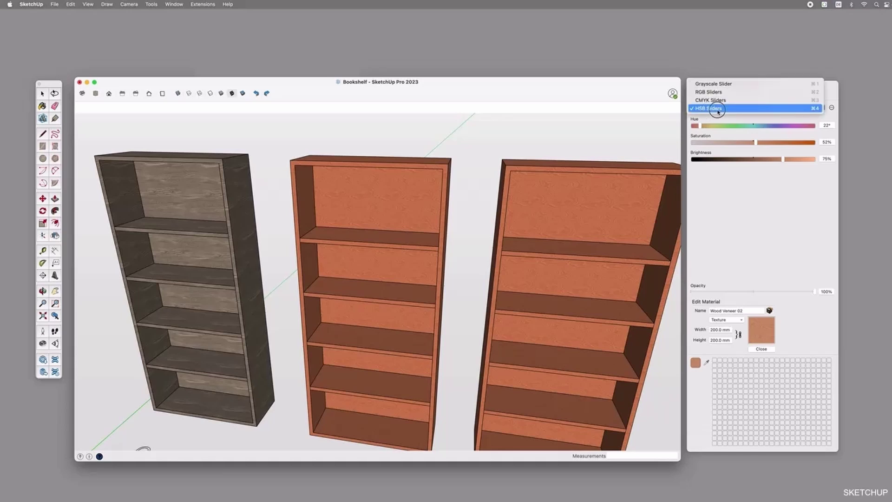
mouse_move(755, 142)
left_mouse_down()
mouse_move(720, 145)
mouse_move(741, 145)
left_mouse_up()
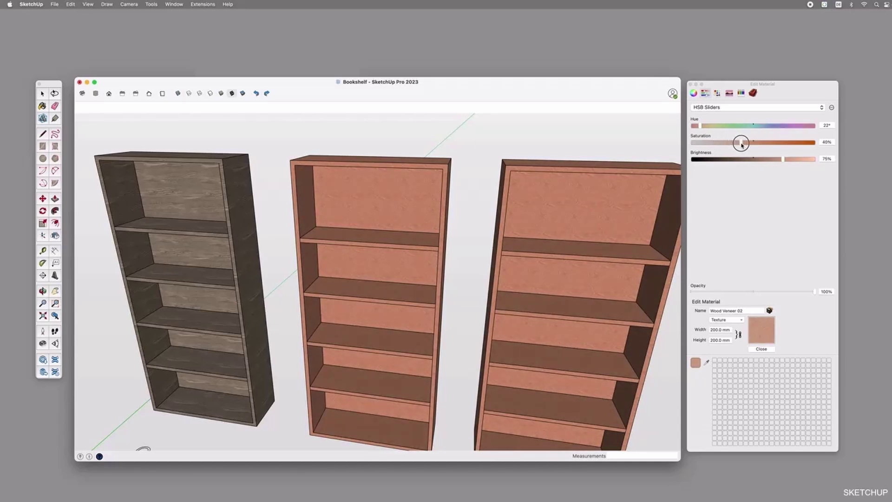
mouse_move(701, 125)
left_mouse_down()
mouse_move(714, 126)
mouse_move(700, 129)
left_mouse_up()
left_click(728, 320)
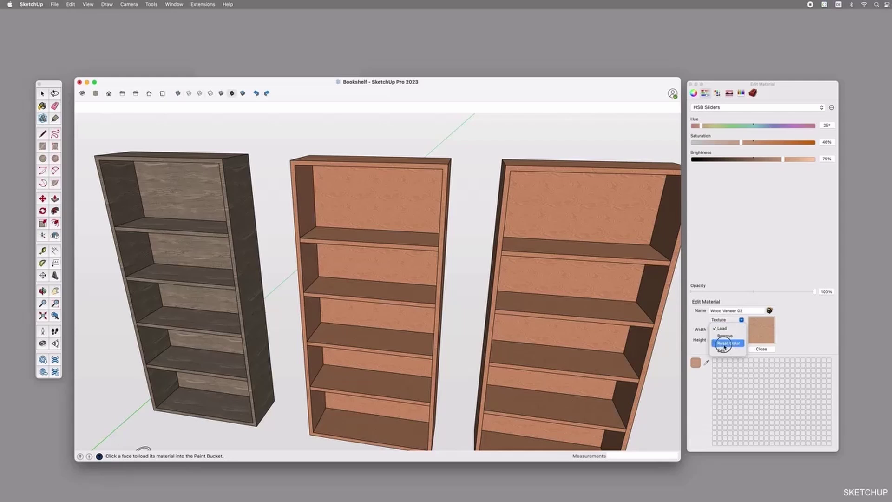
left_click(725, 344)
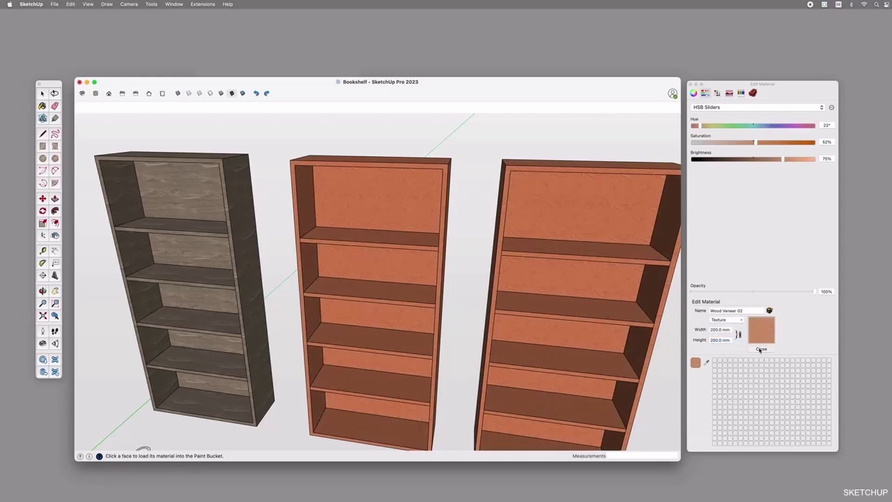
left_click(760, 349)
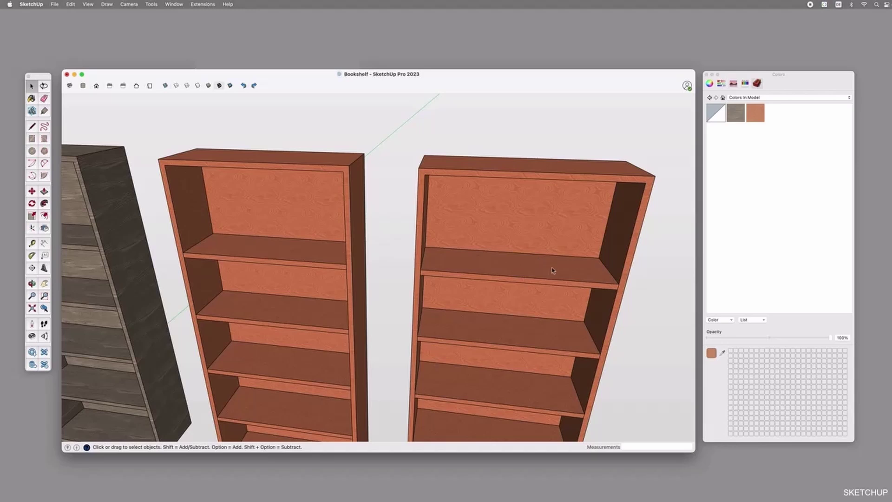
- Show the Wood material collection and load the reddish Wood Veneer 02 from it for painting
left_click(743, 98)
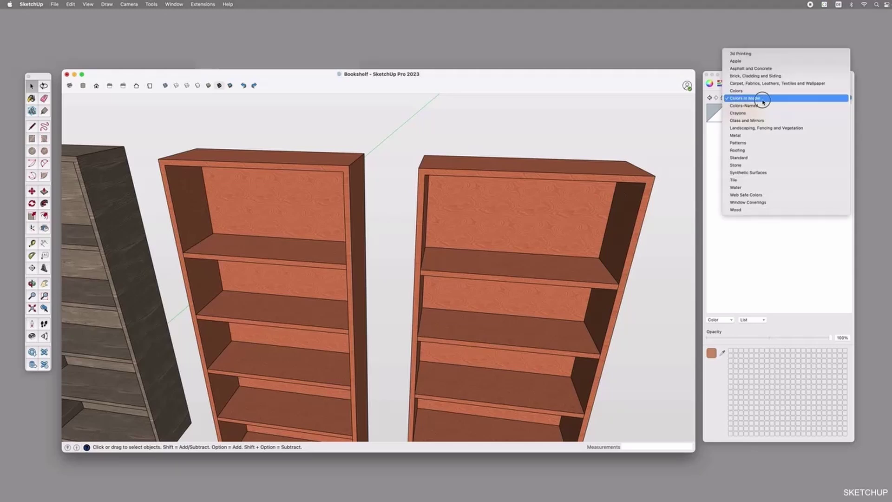
left_click(737, 98)
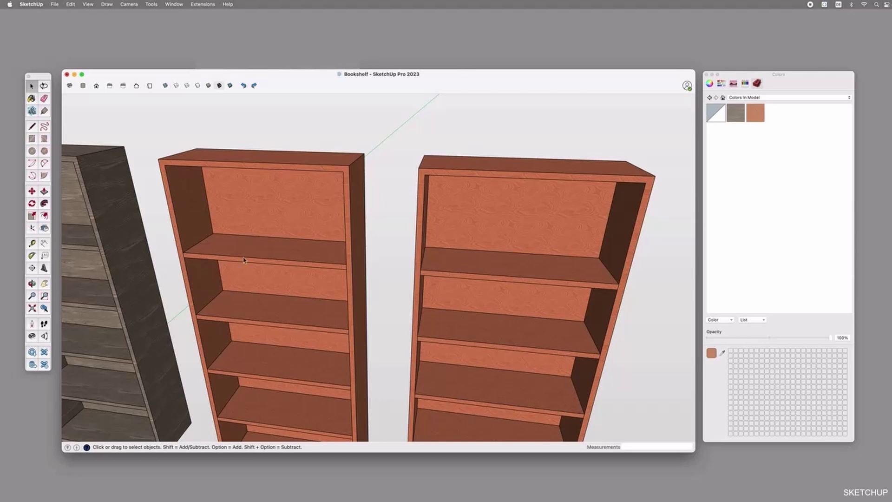
left_click(739, 99)
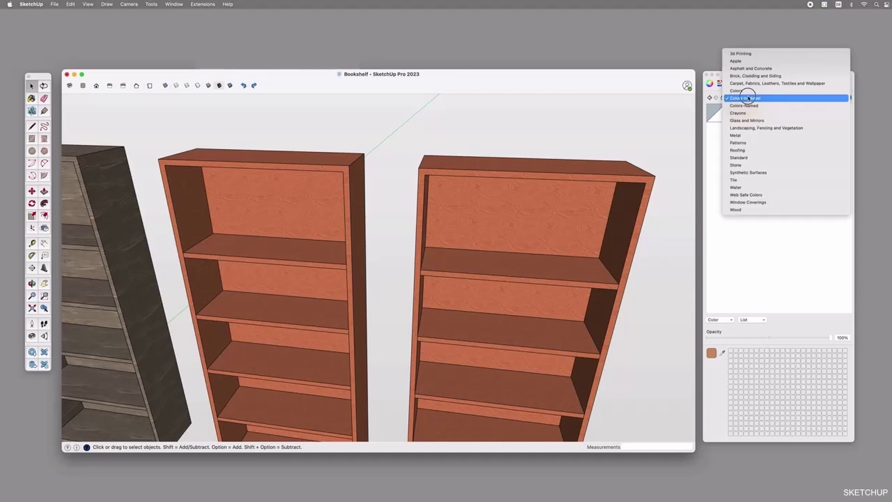
left_click(733, 209)
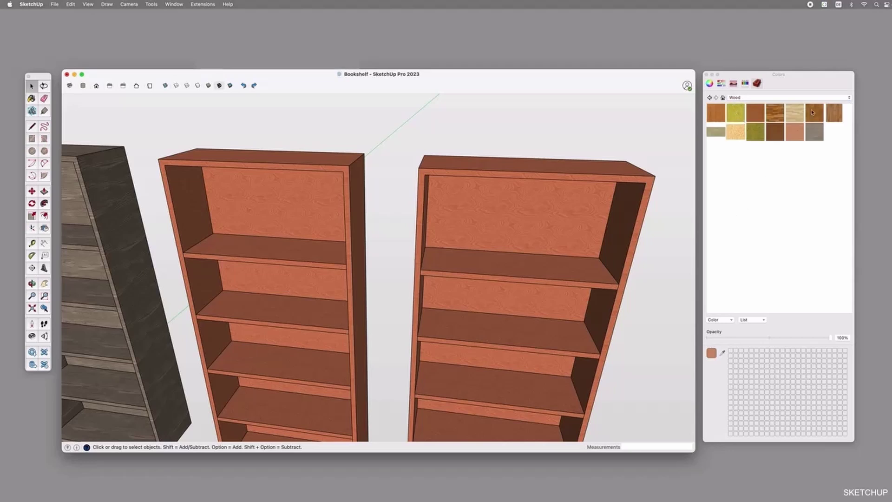
left_click(796, 131)
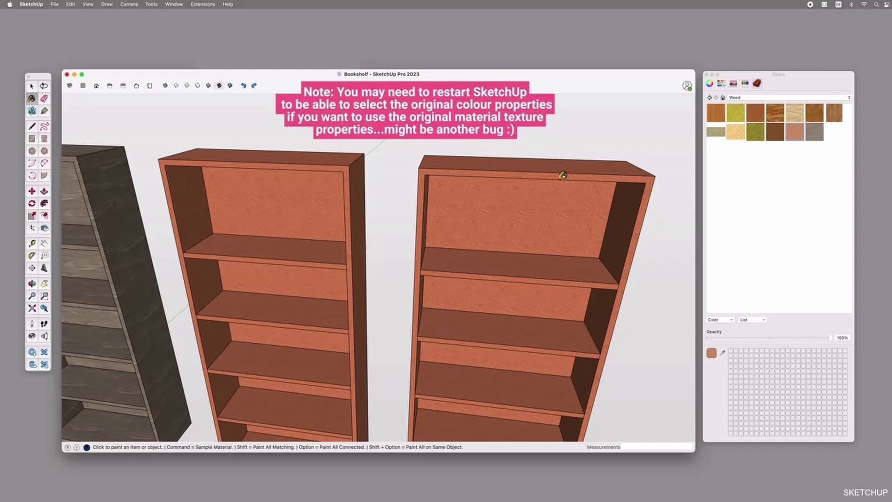
- Open the frame of the rightmost bookshelf, try repainting its faces with the veneer from the Wood collection, and close it
key("space")
left_click(534, 178)
double_click(546, 177)
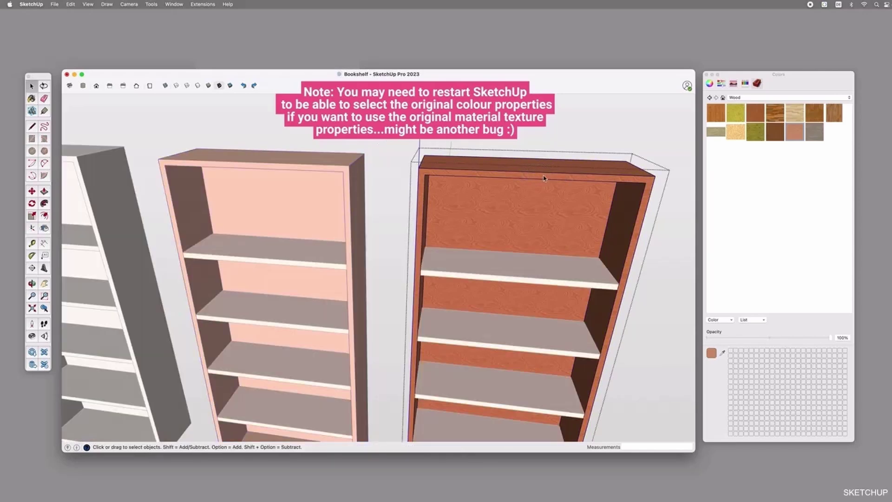
key("b")
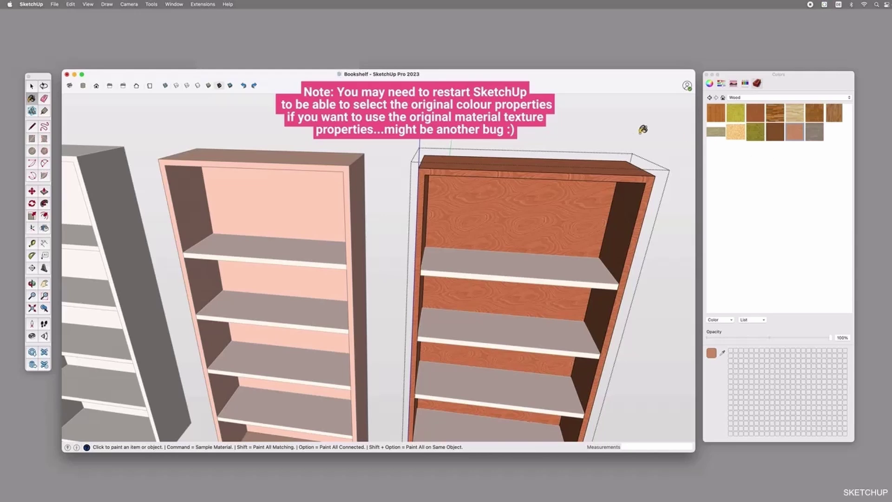
key("space")
key("b")
key("space")
key("Escape")
key("Escape")
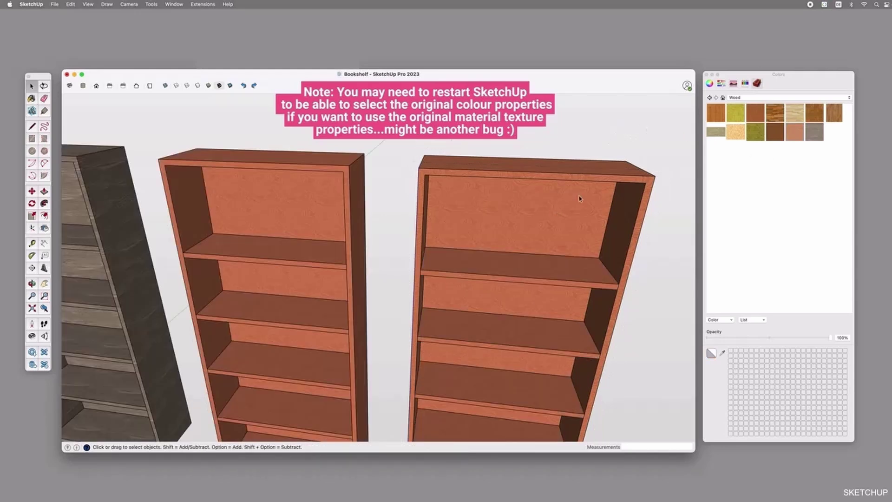
- Switch the material list back to the Colors in Model collection
left_click(729, 98)
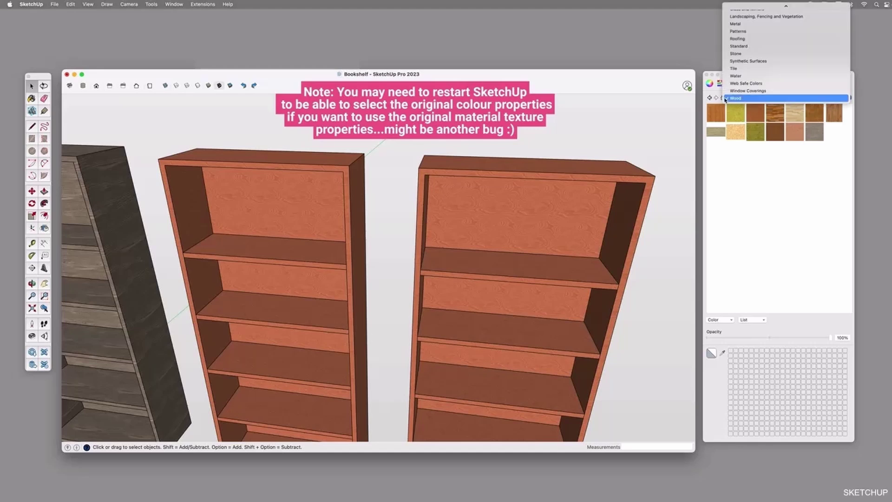
left_click(722, 99)
left_click(723, 98)
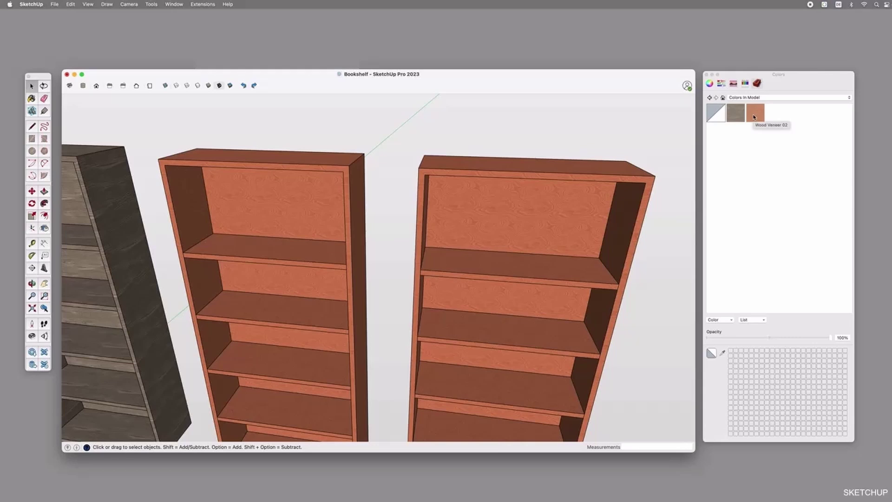
scroll(519, 210, "down", 3)
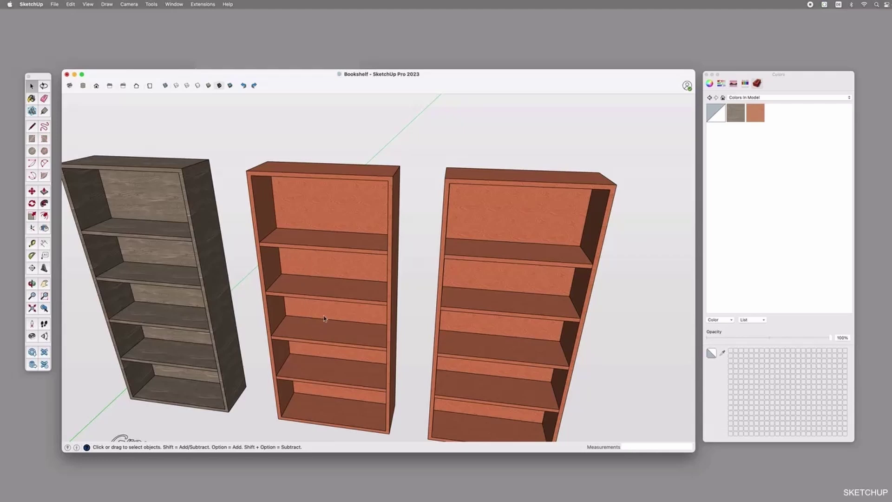
- Open an upper shelf of the middle bookshelf for editing, select its top face and check the face's available commands
scroll(325, 315, "up", 5)
scroll(330, 302, "up", 3)
middle_click_drag(381, 256, 375, 293)
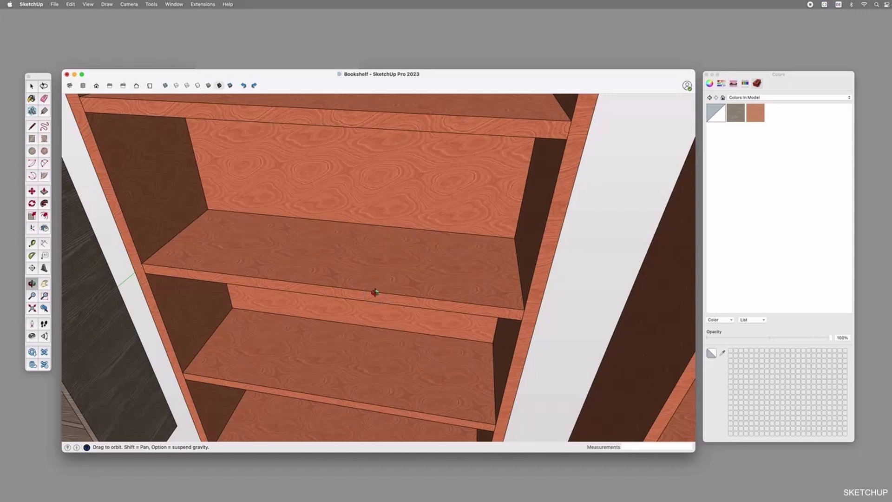
left_click(375, 269)
left_click(336, 269)
double_click(336, 270)
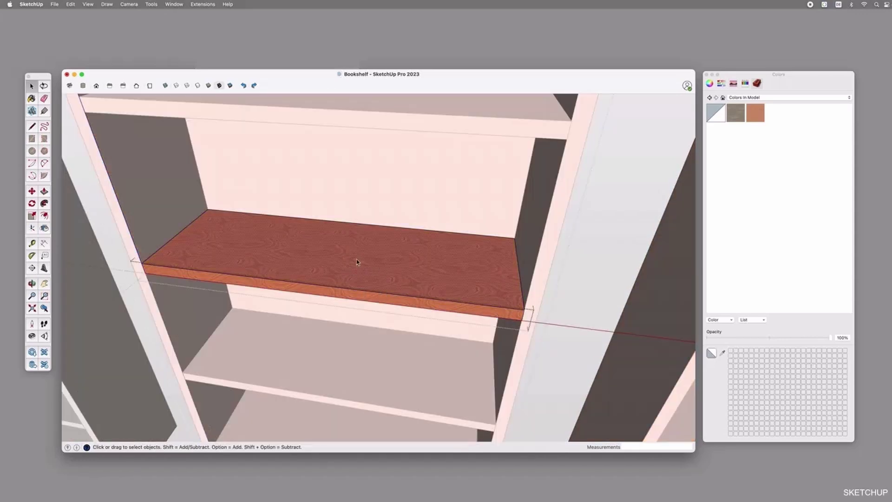
right_click(345, 249)
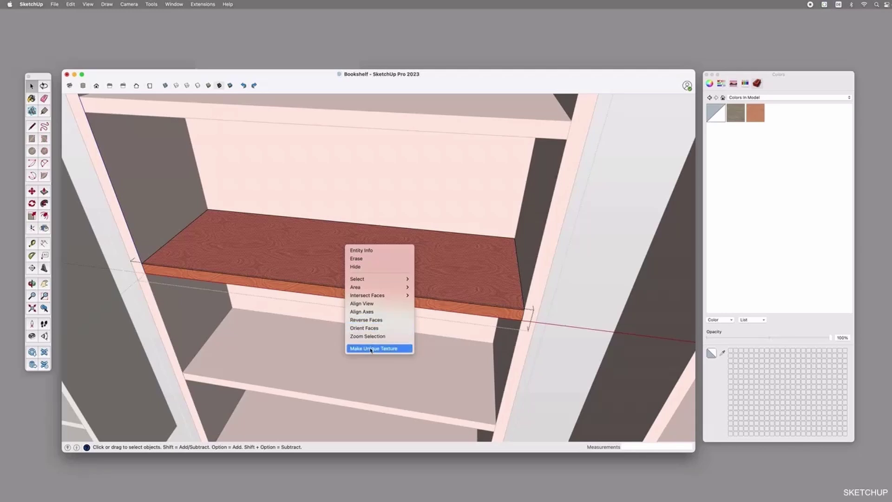
left_click(485, 263)
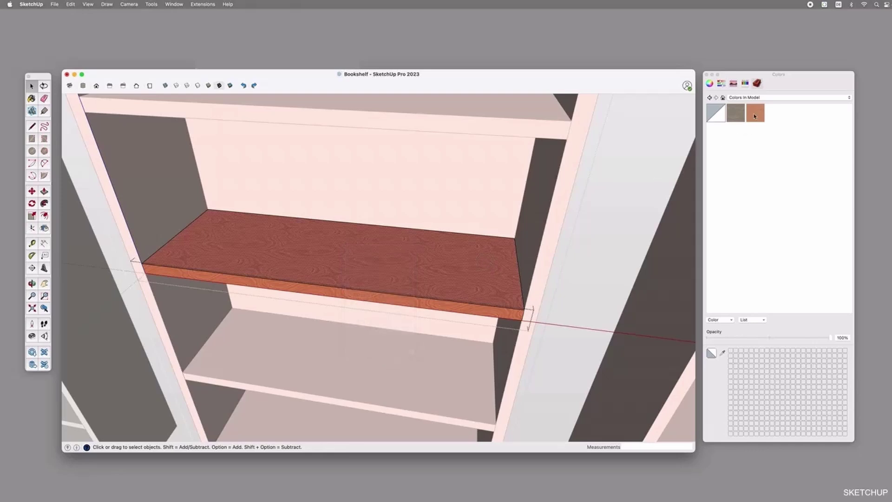
- Paint the shelf's top face directly with Wood Veneer 02 and start positioning its texture
left_click(755, 112)
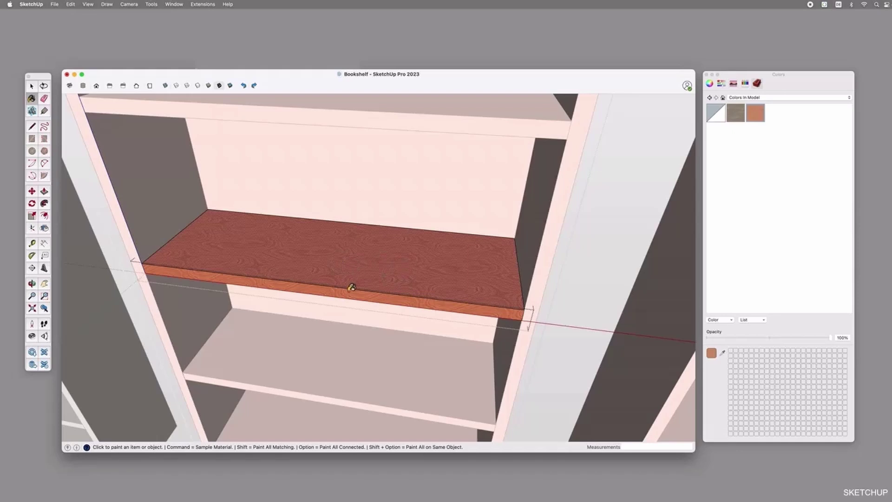
key("space")
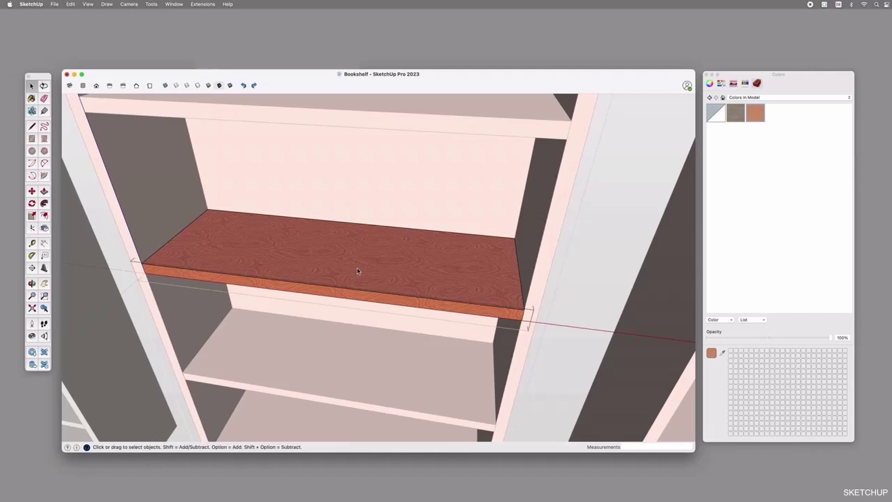
right_click(359, 263)
mouse_move(388, 360)
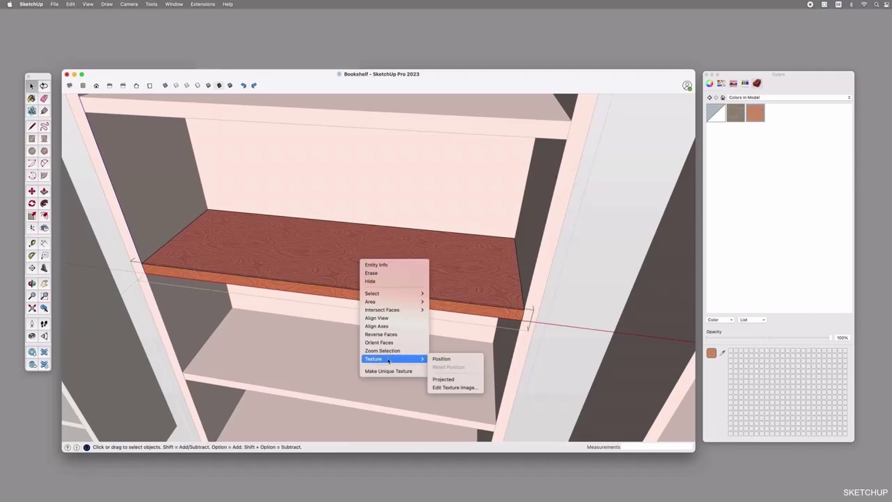
left_click(443, 360)
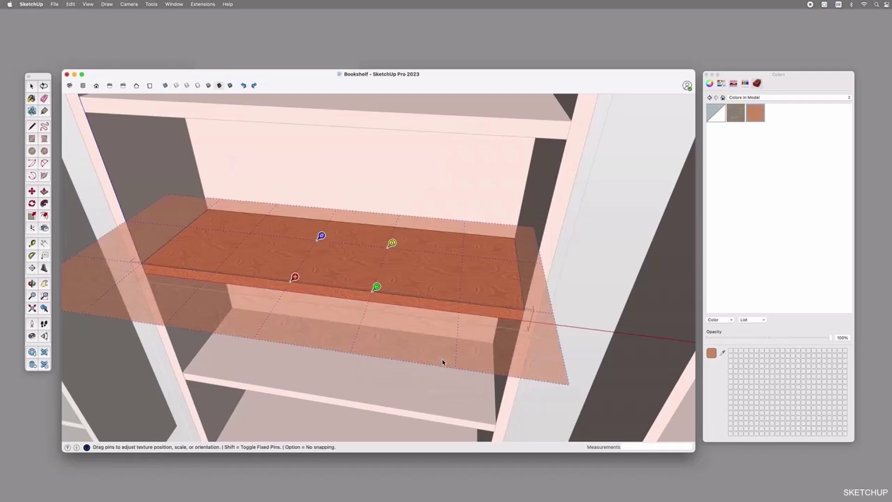
scroll(310, 259, "up", 5)
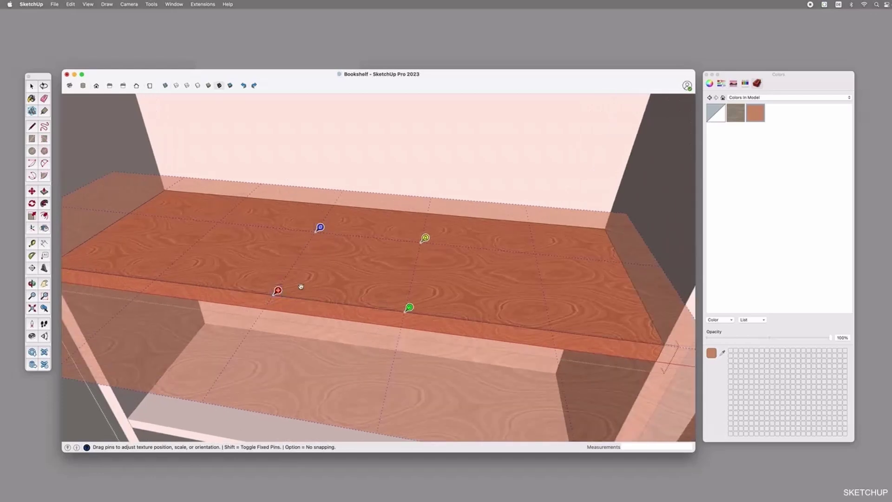
- Try shifting the veneer texture across the shelf's top face with the red pin and by moving it freely
left_click_drag(279, 291, 251, 274)
left_click_drag(328, 258, 389, 251)
left_click_drag(481, 253, 434, 267)
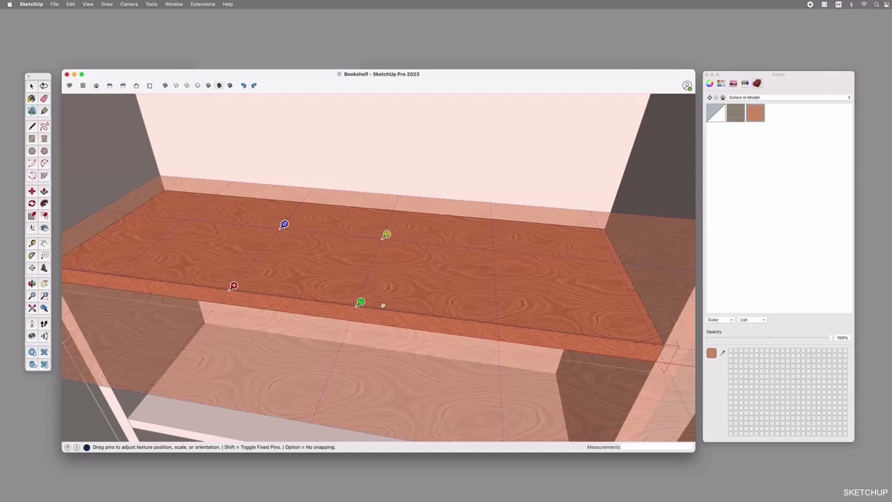
- Try rotating and scaling the texture with the green pin, shifting it, and adjusting it with the blue and yellow pins
left_click_drag(361, 303, 390, 306)
left_click_drag(389, 299, 296, 210)
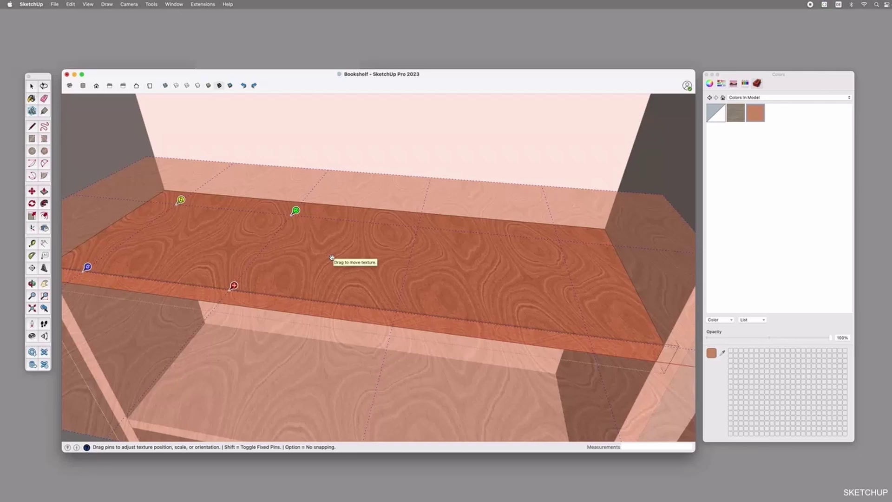
left_click_drag(288, 236, 447, 245)
mouse_move(270, 273)
left_mouse_down()
mouse_move(260, 295)
mouse_move(275, 242)
mouse_move(262, 282)
left_mouse_up()
mouse_move(314, 207)
left_mouse_down()
mouse_move(308, 197)
mouse_move(324, 207)
mouse_move(315, 206)
left_mouse_up()
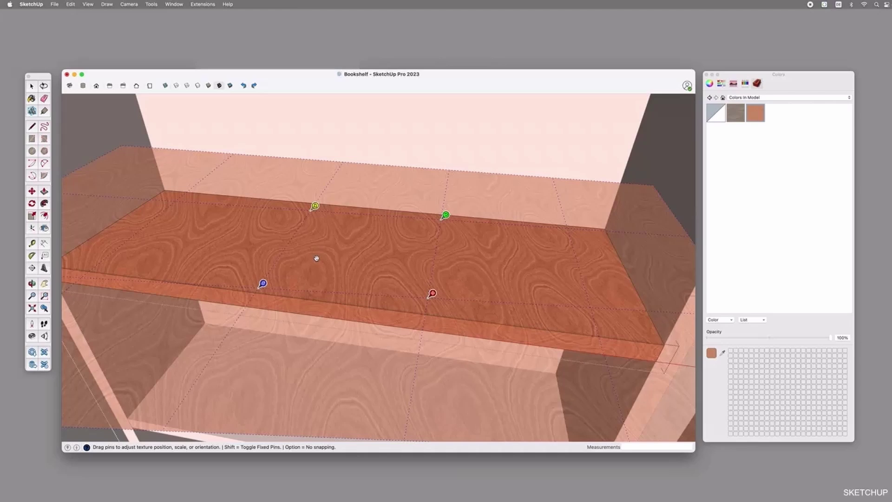
- Try rotating the shelf texture by 90 degrees and adjusting its scale and angle with the green pin
right_click(378, 251)
mouse_move(404, 278)
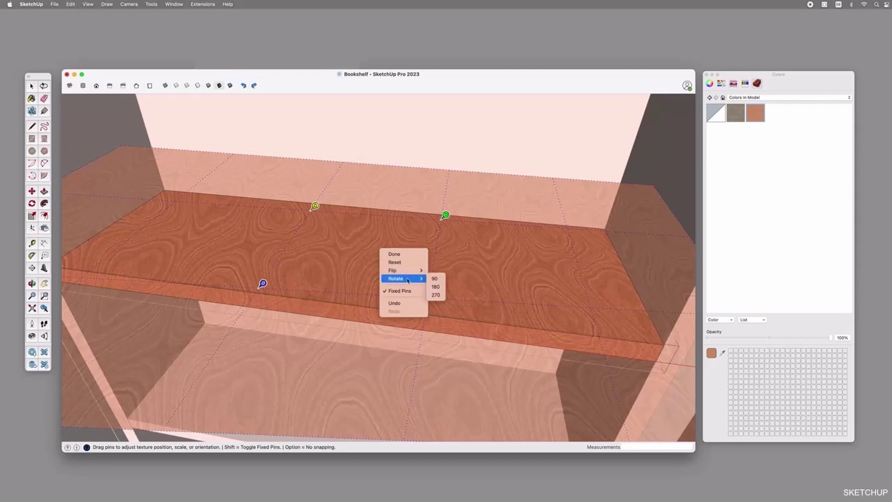
left_click(435, 279)
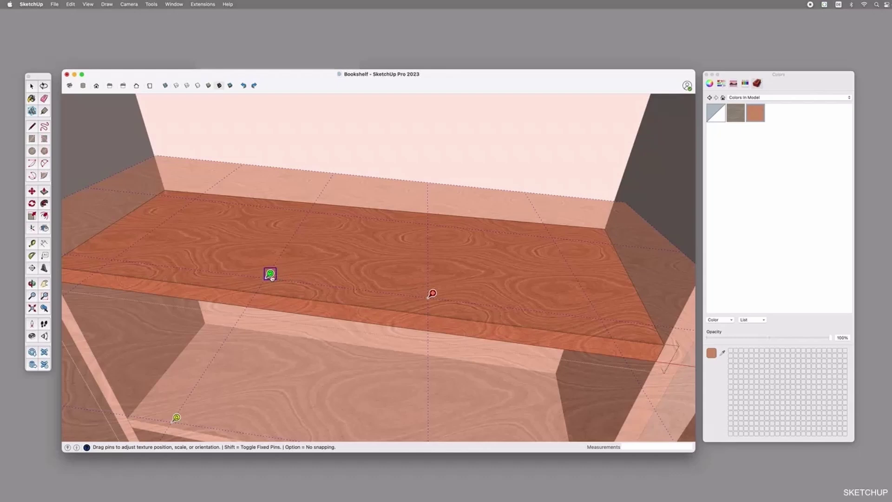
mouse_move(270, 274)
left_mouse_down()
mouse_move(270, 263)
mouse_move(243, 265)
mouse_move(264, 268)
mouse_move(247, 266)
mouse_move(256, 268)
left_mouse_up()
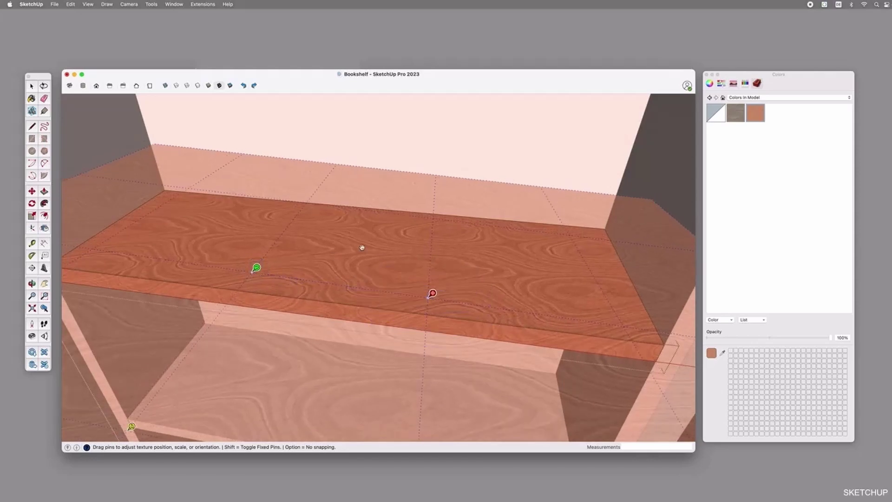
- Reset the texture position on the shelf's top face, finish positioning and close the shelf
right_click(362, 247)
mouse_move(402, 278)
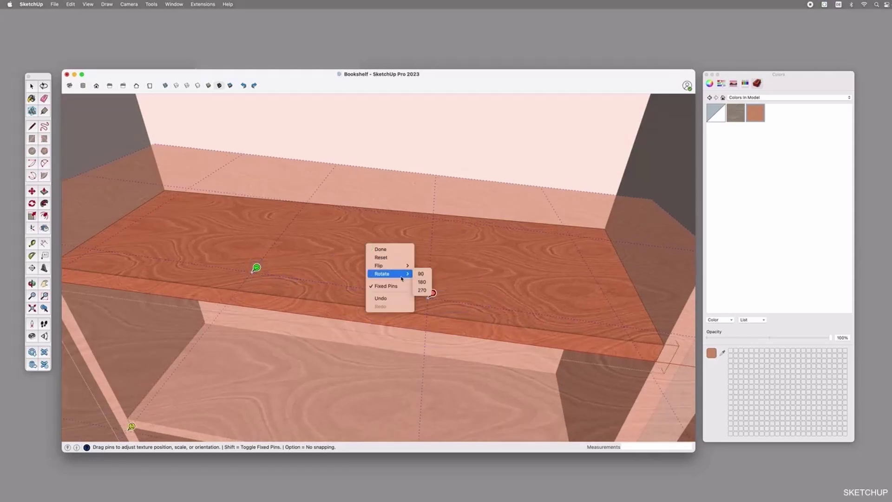
left_click(383, 259)
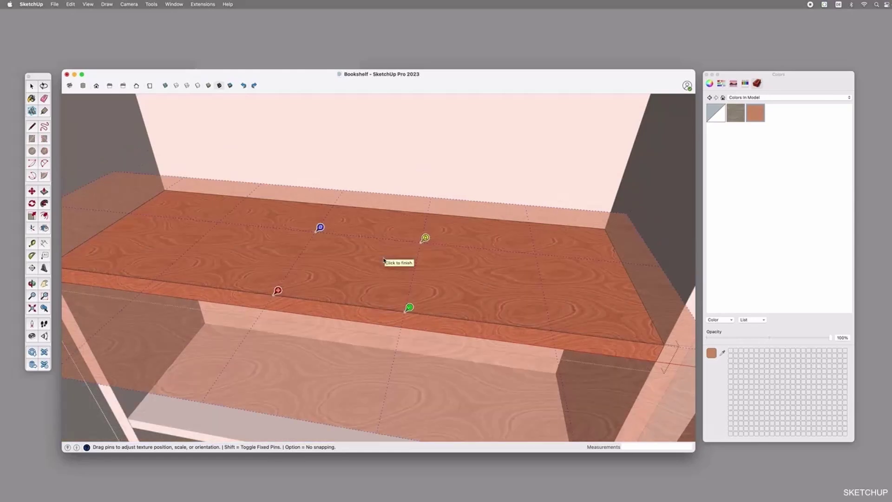
right_click(390, 281)
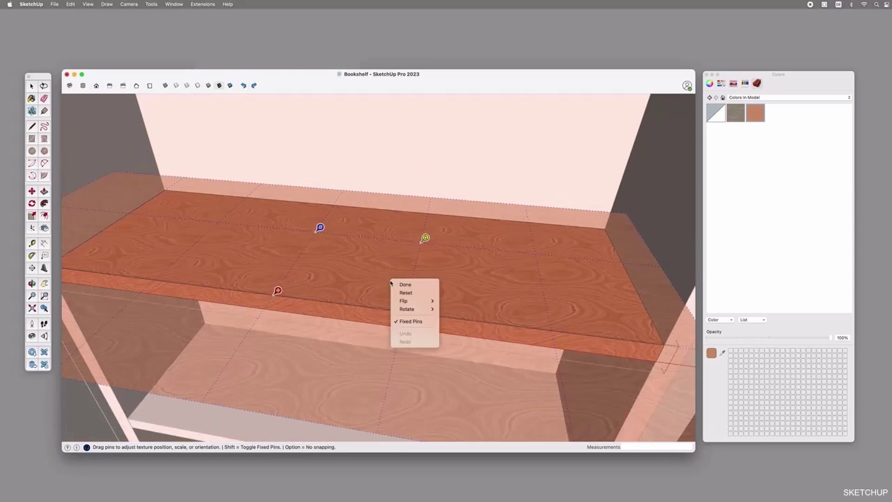
left_click(403, 285)
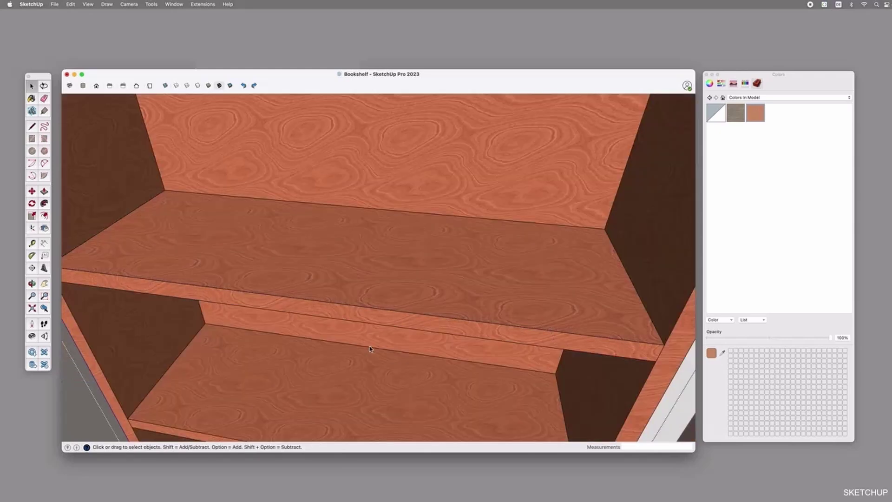
left_click(369, 352)
- Sample the wood veneer from the bookshelf shelf's top face as the current paint material
scroll(241, 296, "up", 3)
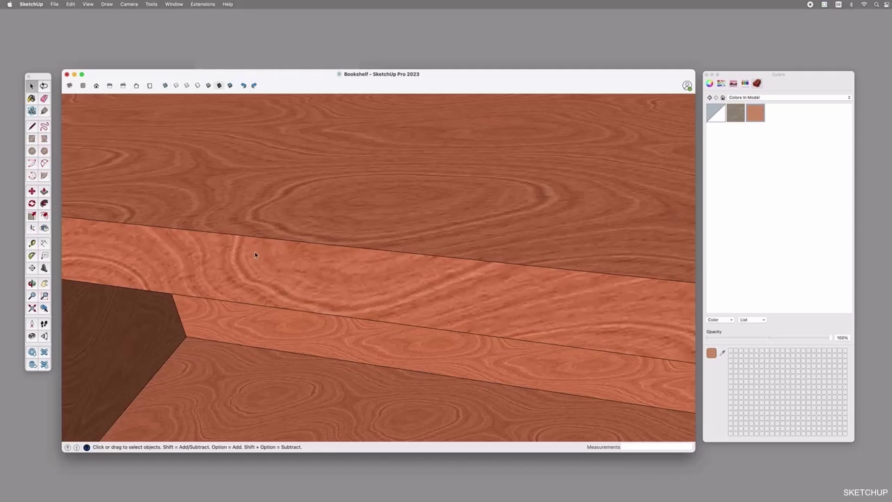
scroll(363, 253, "down", 4)
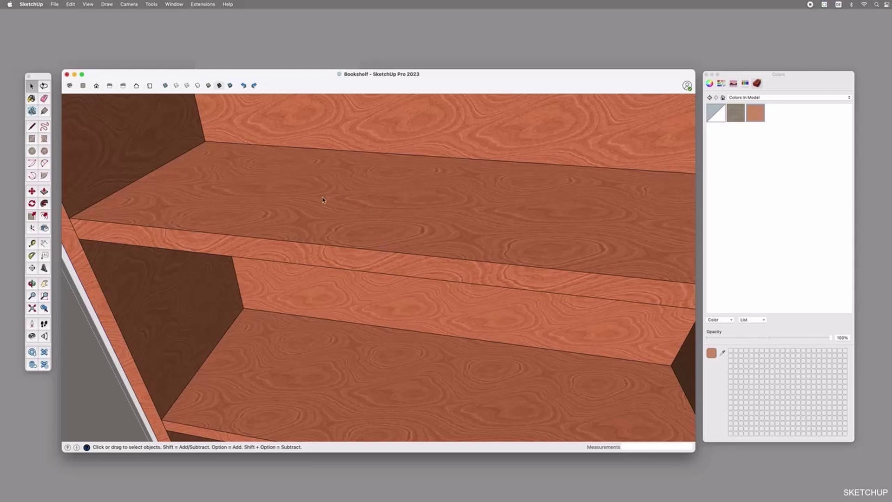
key("b")
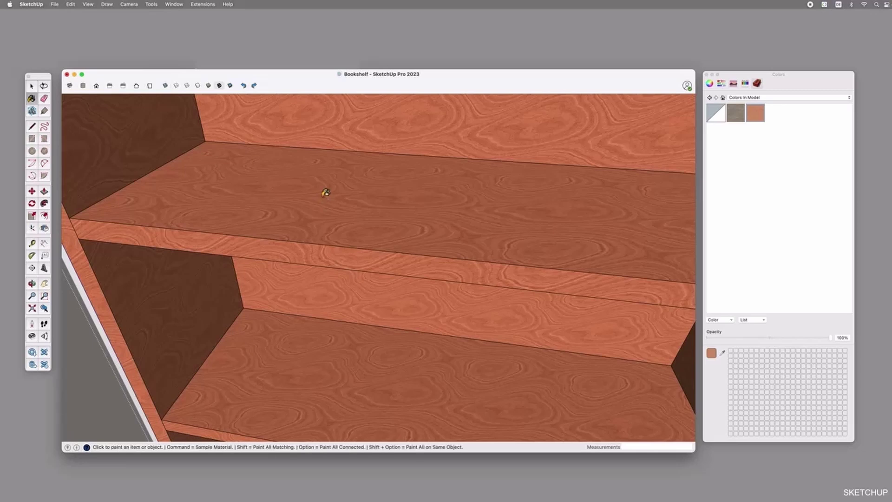
key("super")
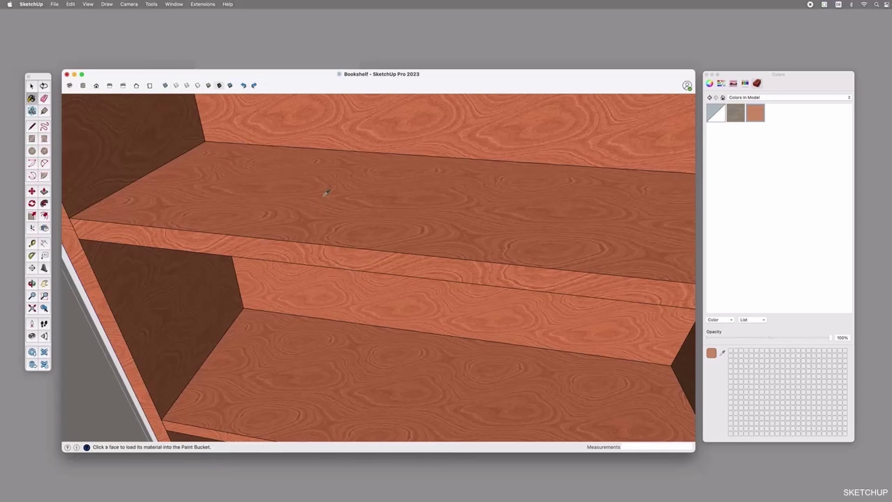
left_click(394, 215, "super")
- Open the shelf for editing, paint its front edge with the sampled veneer so the grain continues, and close the shelf
key("space")
left_click(356, 238)
double_click(356, 238)
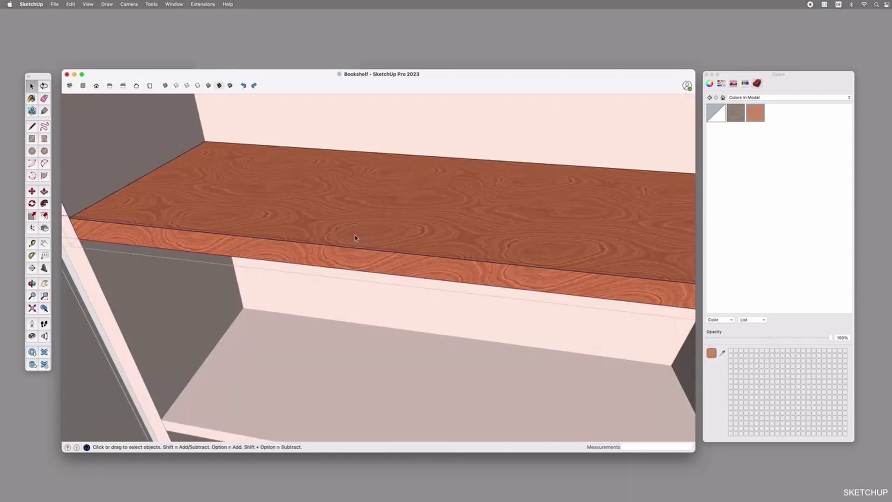
key("b")
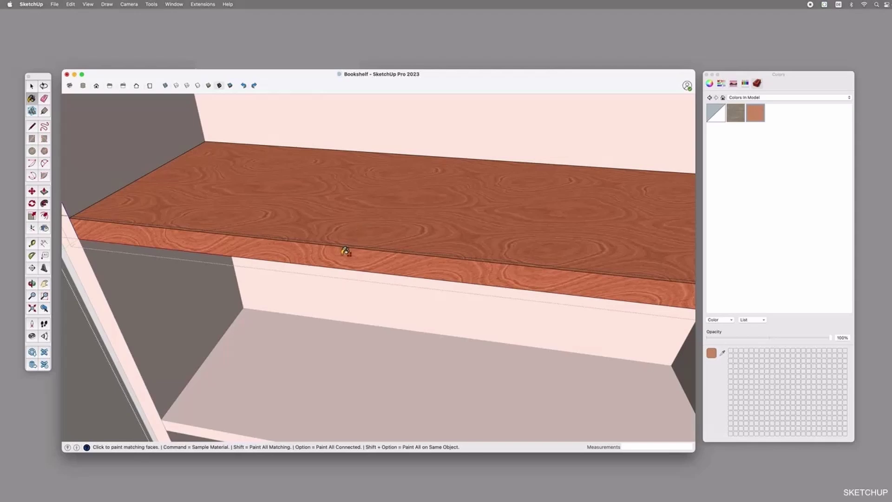
left_click(345, 251)
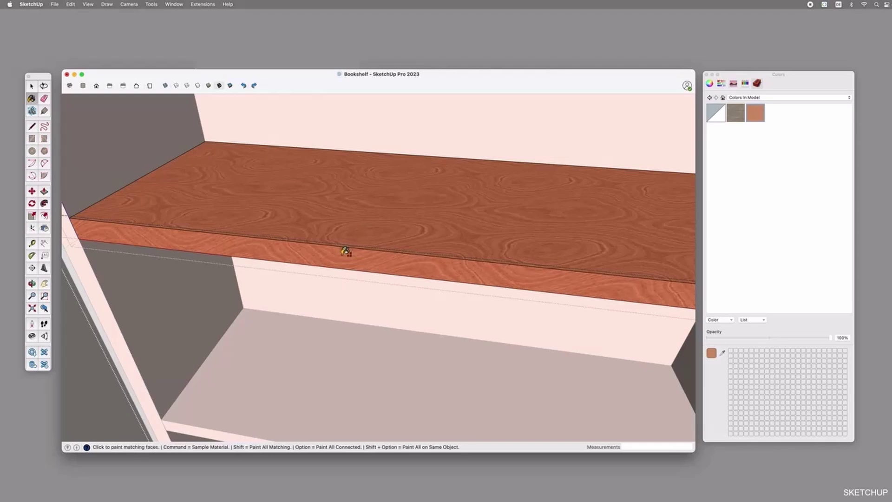
scroll(345, 247, "up", 4)
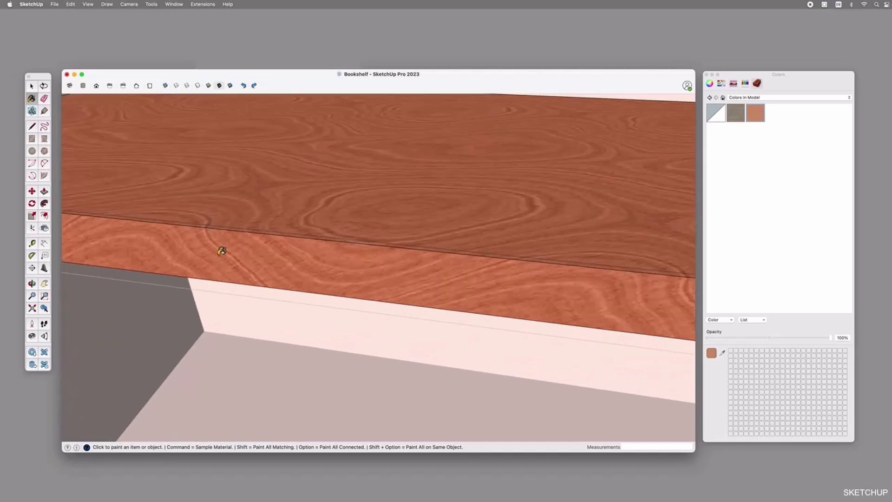
scroll(272, 252, "down", 5)
key("space")
scroll(315, 260, "down", 5)
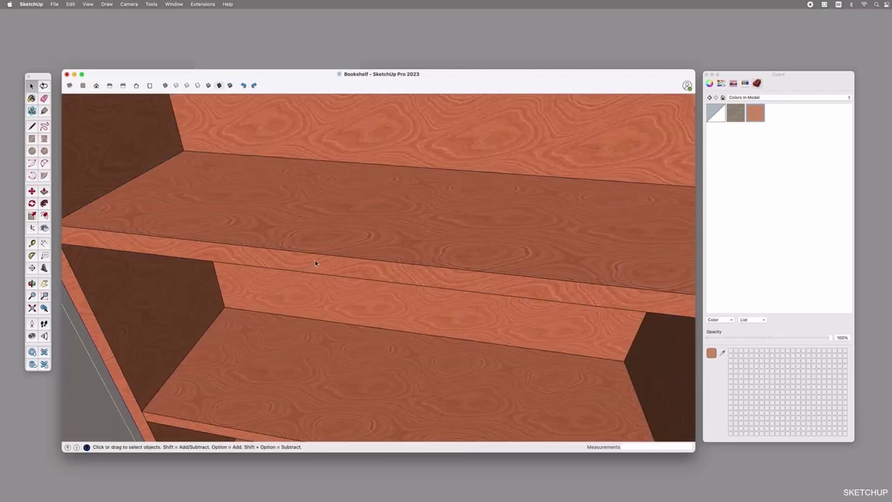
scroll(315, 263, "down", 5)
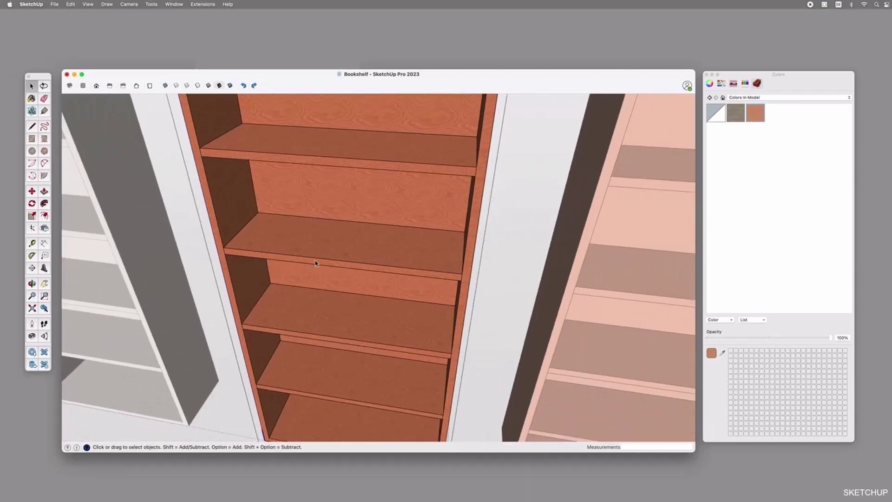
- Try a 100 mm texture width on the Wood Veneer 02 material, and restore the width to 200 mm
double_click(756, 115)
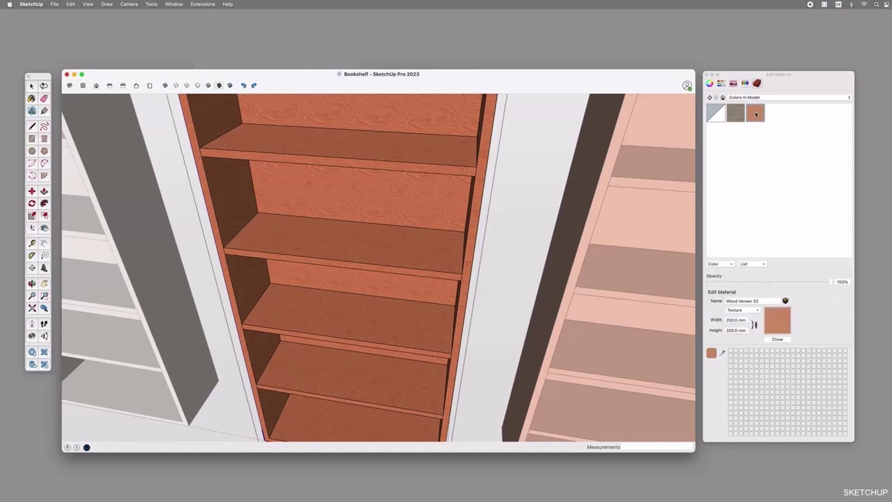
left_click(739, 320)
type("100")
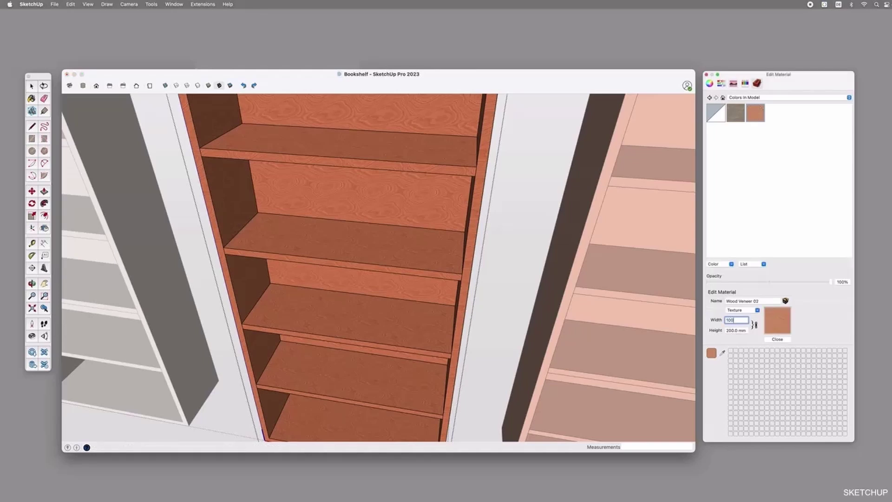
key("Return")
scroll(410, 237, "up", 5)
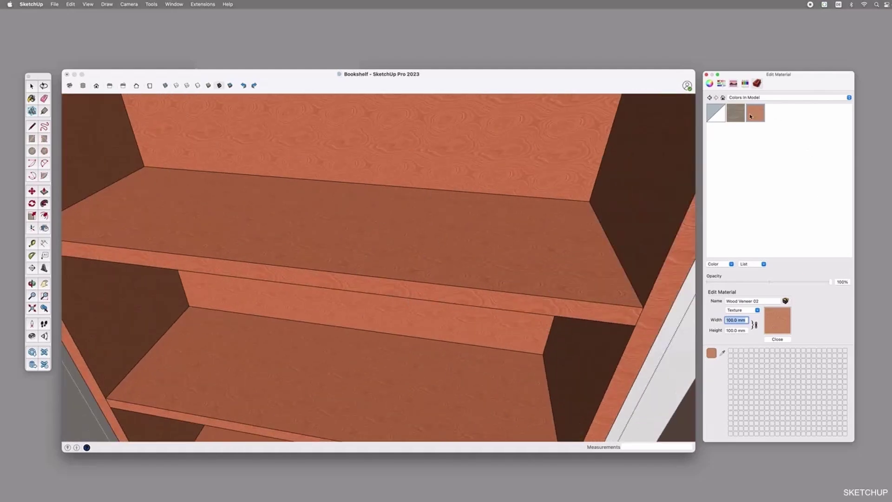
type("200")
key("Return")
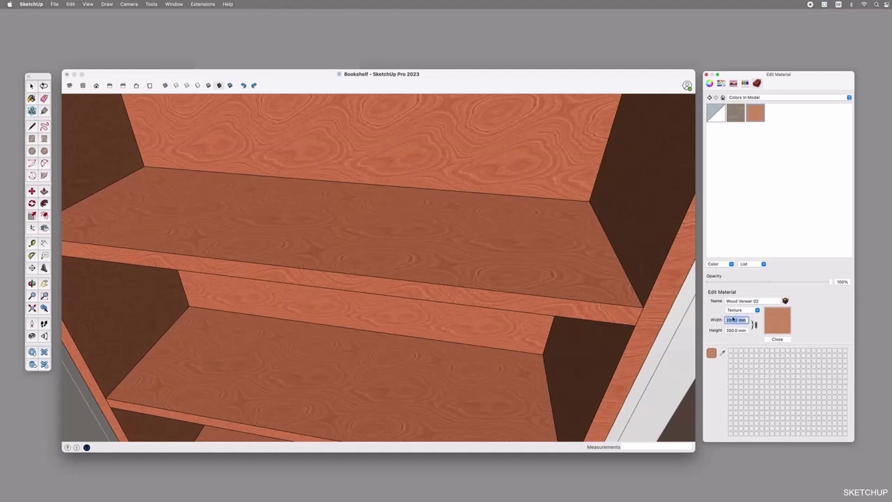
left_click(320, 357)
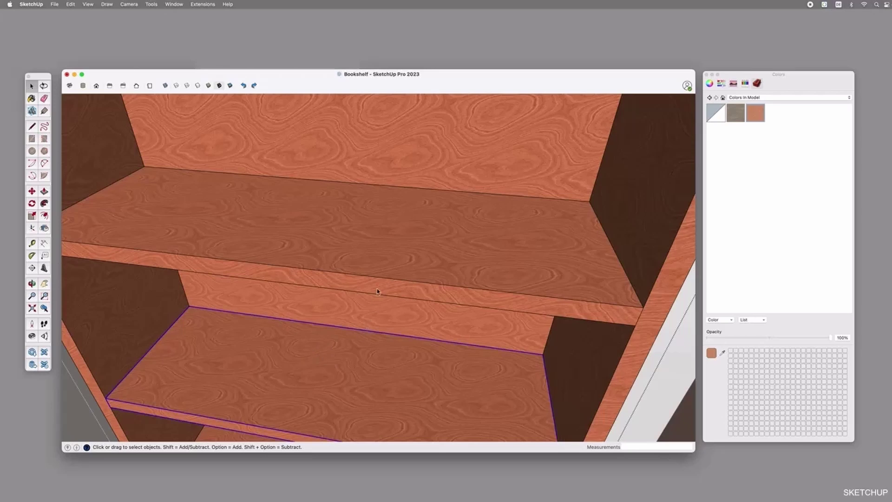
middle_click_drag(343, 355, 338, 397)
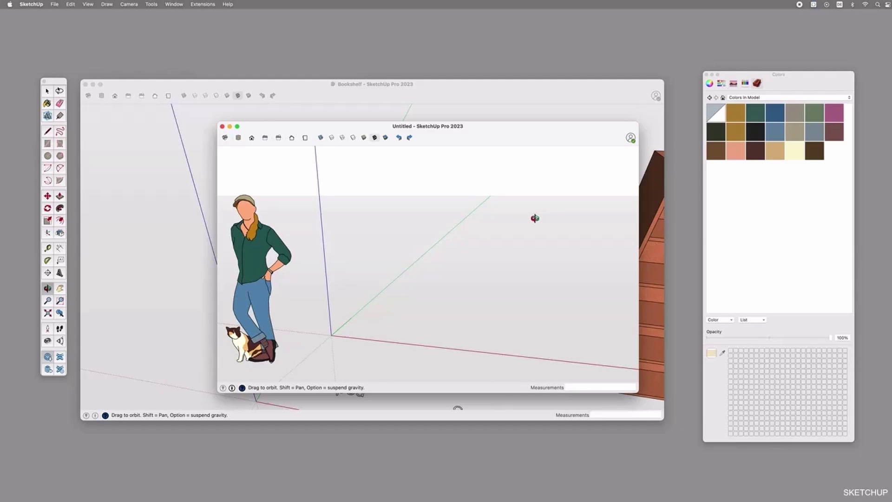
- Arrange the blank model and 3D Warehouse windows over the Bookshelf model and look through the 3D Warehouse home page
mouse_move(471, 138)
left_mouse_down()
mouse_move(489, 129)
mouse_move(444, 190)
mouse_move(408, 272)
mouse_move(366, 160)
mouse_move(354, 180)
left_mouse_up()
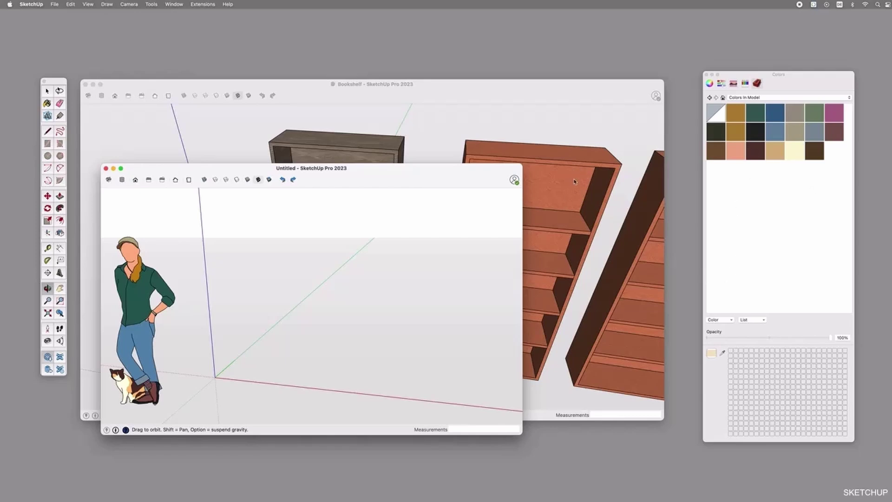
mouse_move(351, 182)
left_mouse_down()
mouse_move(424, 152)
mouse_move(483, 148)
left_mouse_up()
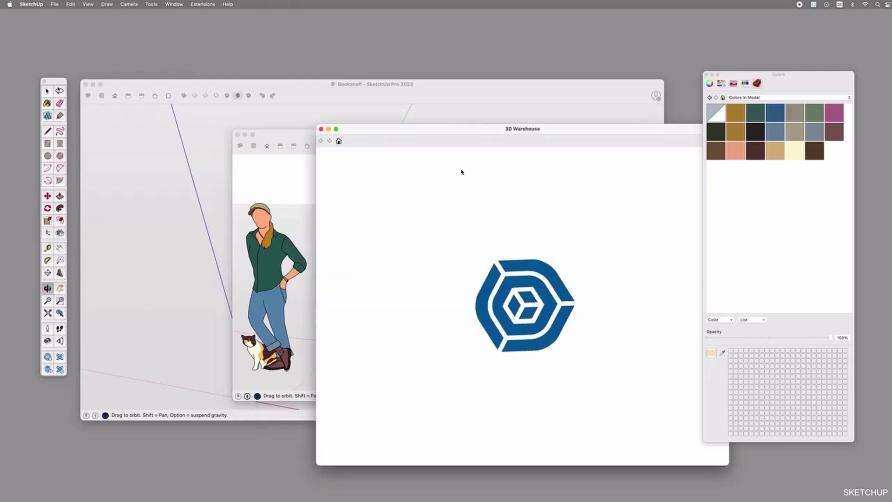
left_click_drag(515, 131, 431, 86)
scroll(456, 271, "down", 5)
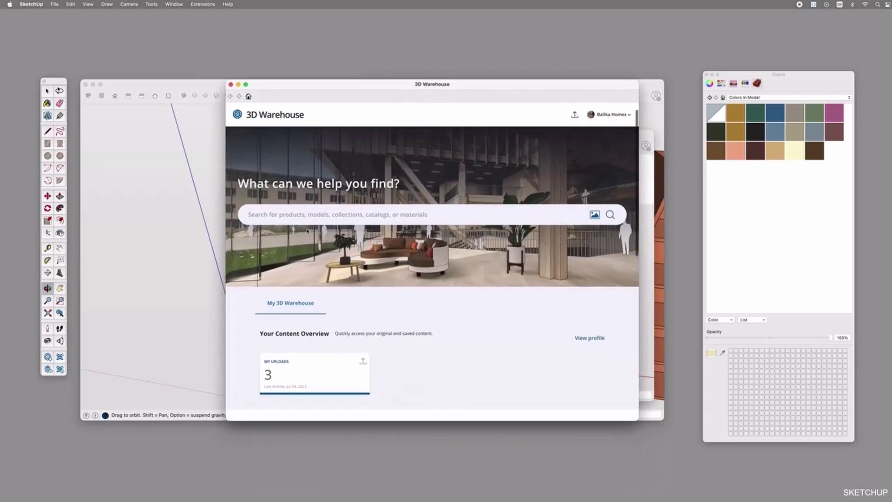
scroll(456, 271, "down", 4)
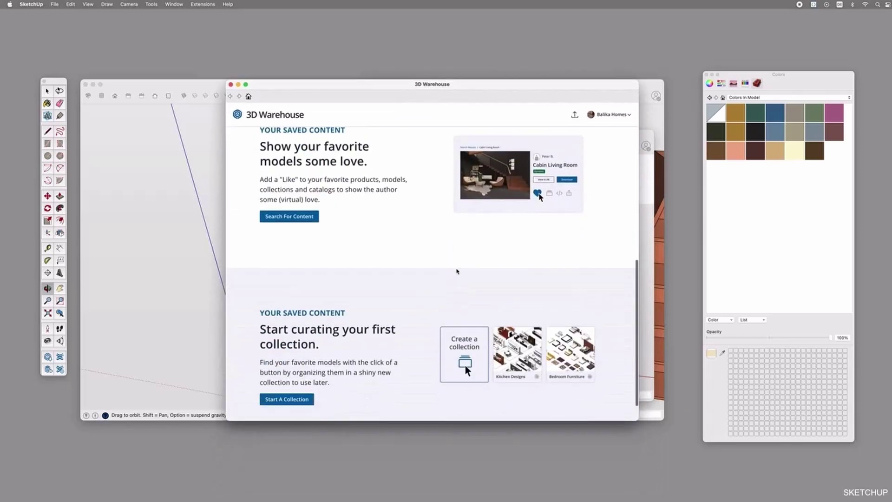
scroll(456, 271, "up", 9)
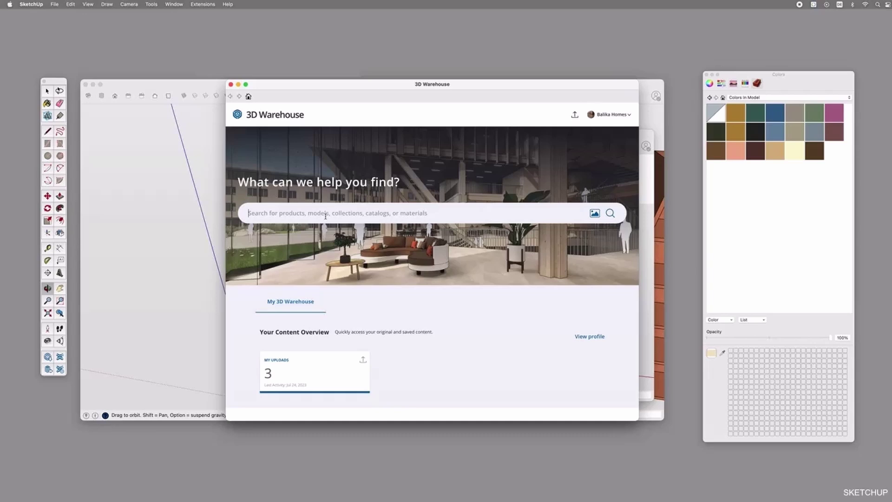
- Search 3D Warehouse for "birch plywood" and limit the results to models
left_click(325, 216)
type("birch plywood")
key("Return")
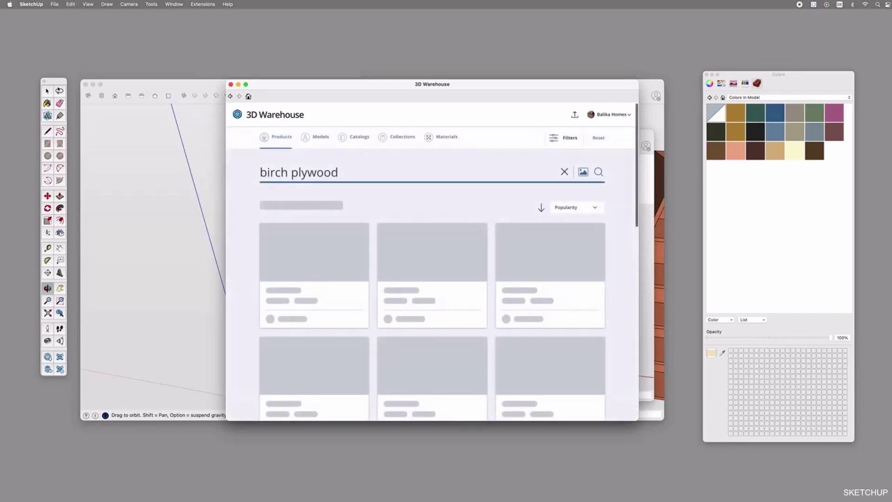
left_click(317, 140)
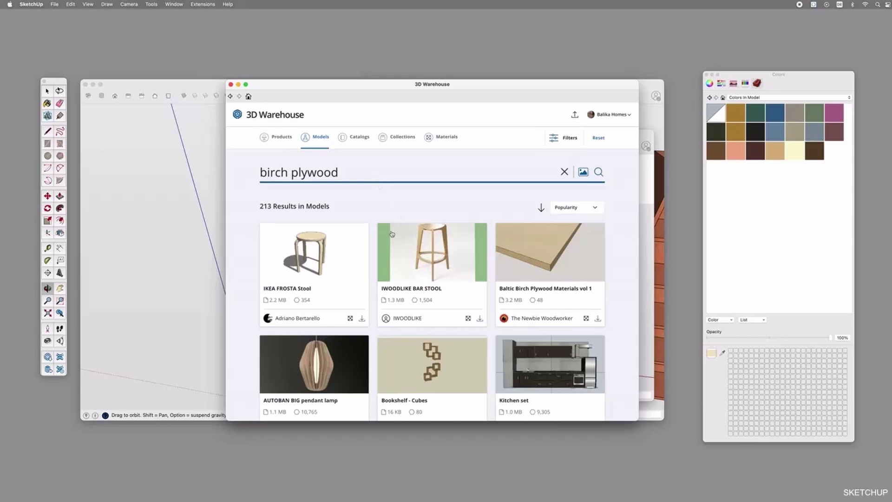
- Load Baltic Birch Plywood Materials vol 1 directly into the blank model and place it near the origin
scroll(391, 234, "down", 5)
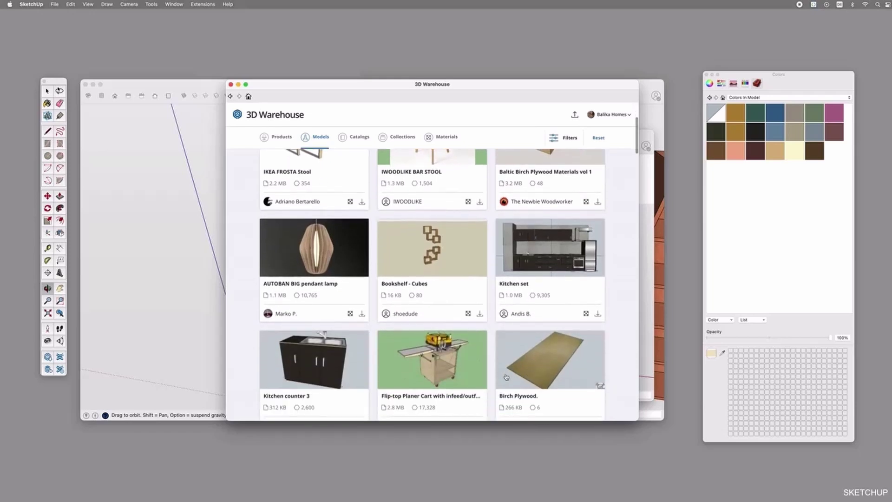
scroll(507, 378, "down", 3)
scroll(574, 274, "up", 10)
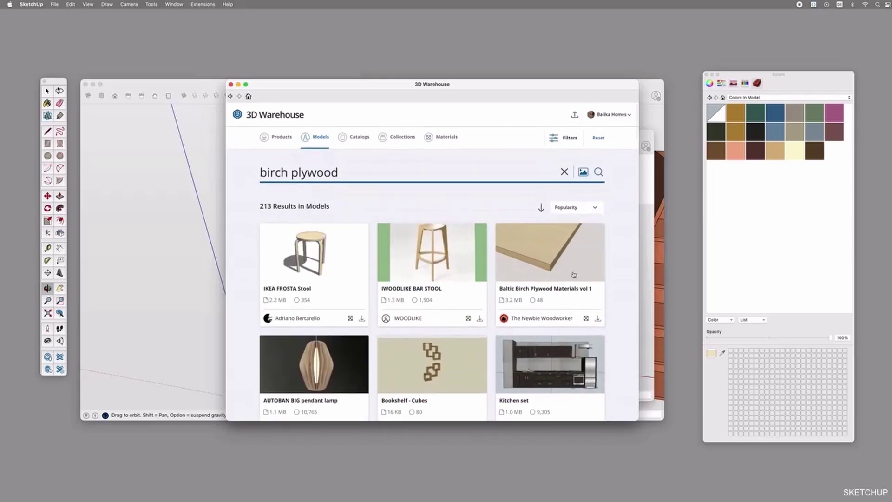
left_click(597, 319)
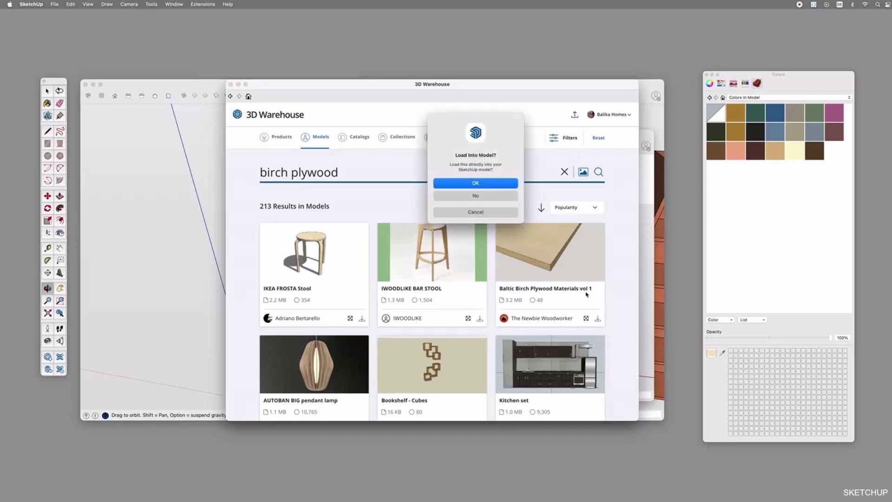
left_click(493, 183)
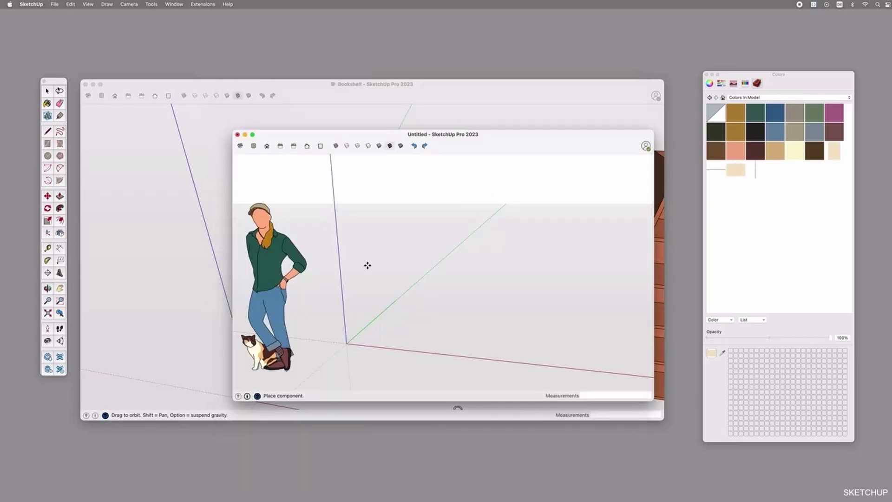
left_click(411, 309)
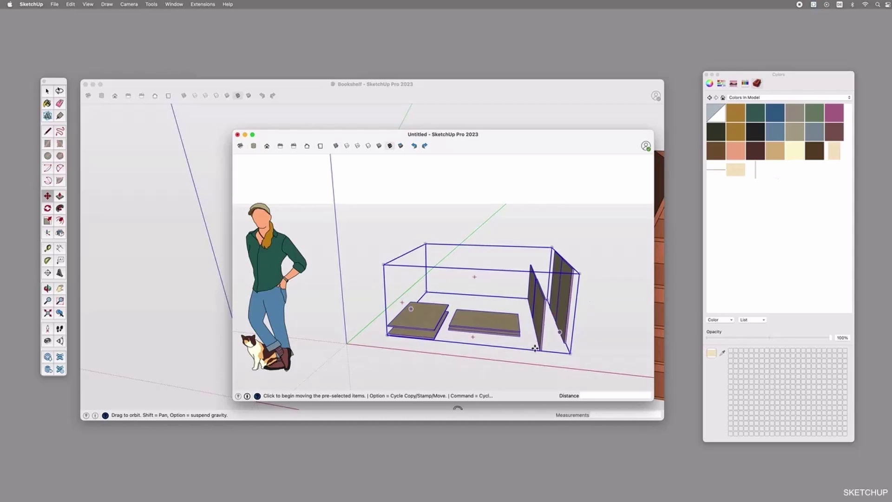
- Sample the birch plywood material from the large face of a horizontal sheet in the downloaded component
scroll(463, 361, "up", 5)
scroll(389, 323, "up", 5)
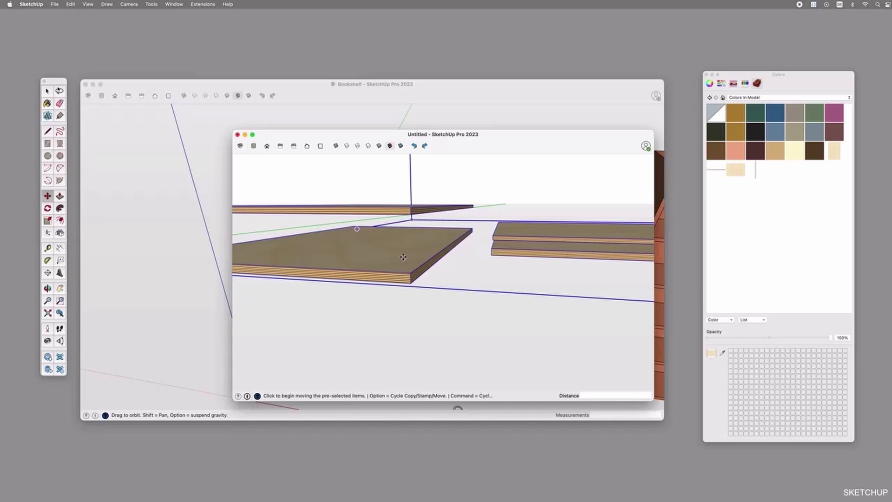
scroll(392, 256, "up", 3)
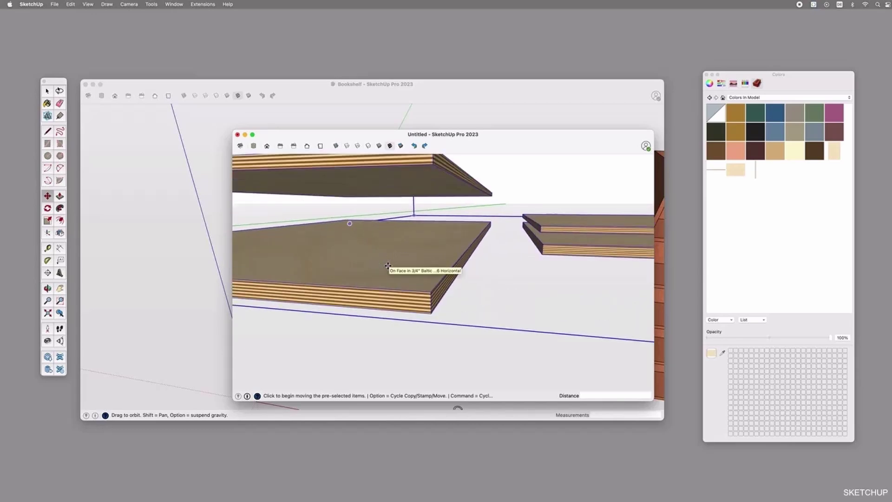
key("b")
key("super")
left_click(423, 256, "super")
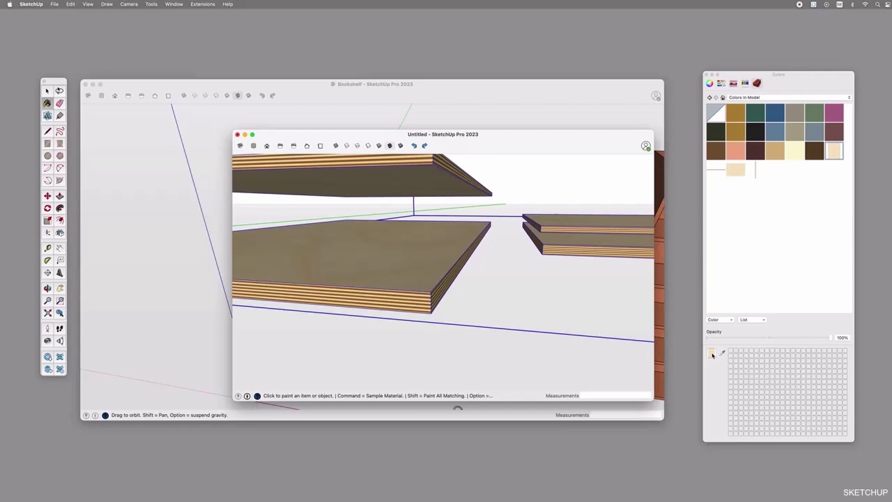
- Switch to the Bookshelf model, open the grey-brown bookshelf's frame for editing and paint its top face with the sampled birch plywood
left_click(126, 241)
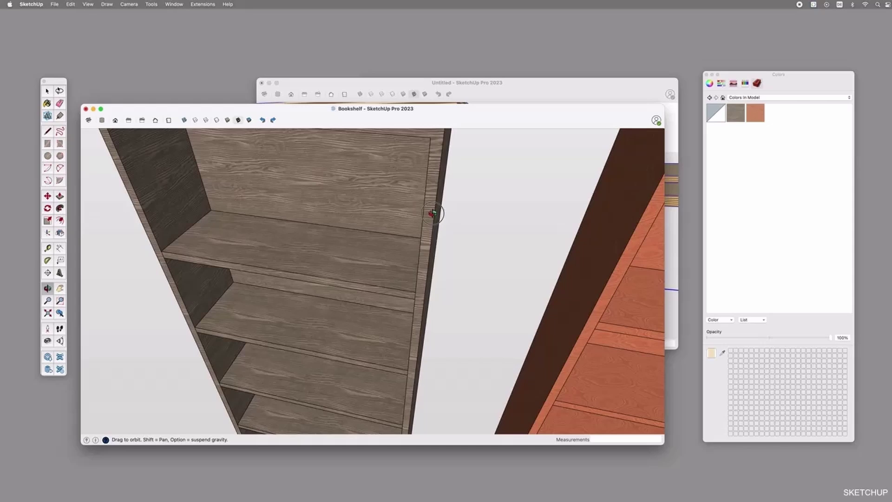
middle_click_drag(433, 214, 377, 209)
double_click(377, 209)
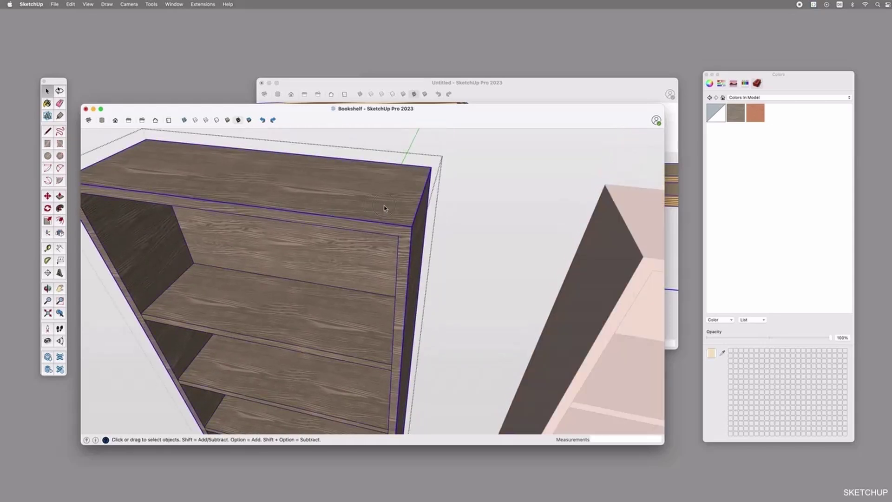
key("b")
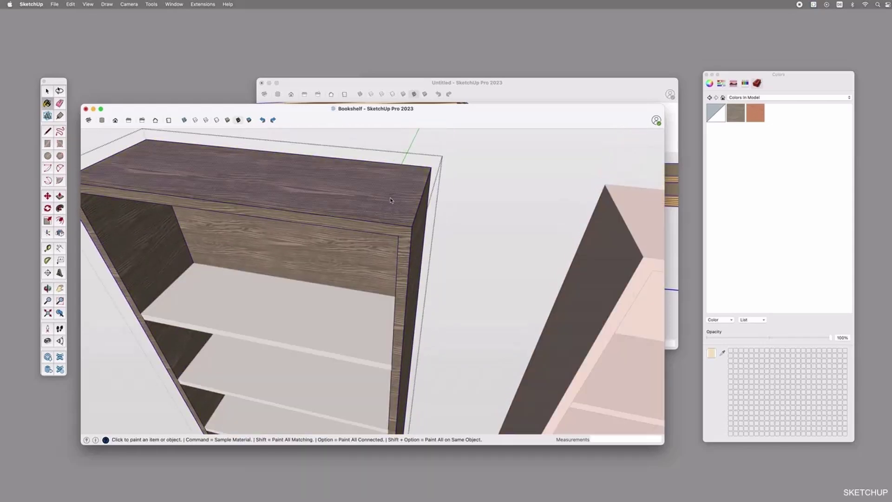
left_click(392, 195)
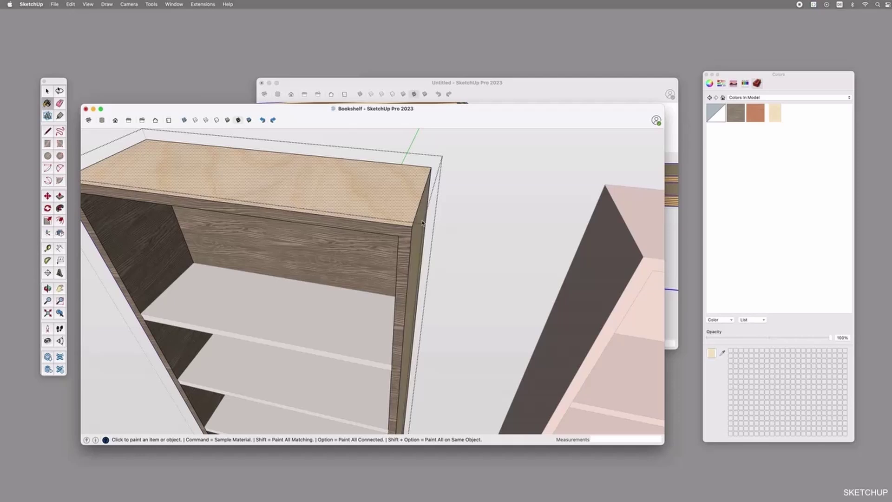
- Shift the birch plywood texture across the bookshelf's top face using texture positioning and accept the new placement
key("space")
right_click(381, 201)
mouse_move(418, 295)
left_click(478, 298)
left_click_drag(392, 198, 317, 215)
right_click(360, 204)
left_click(385, 206)
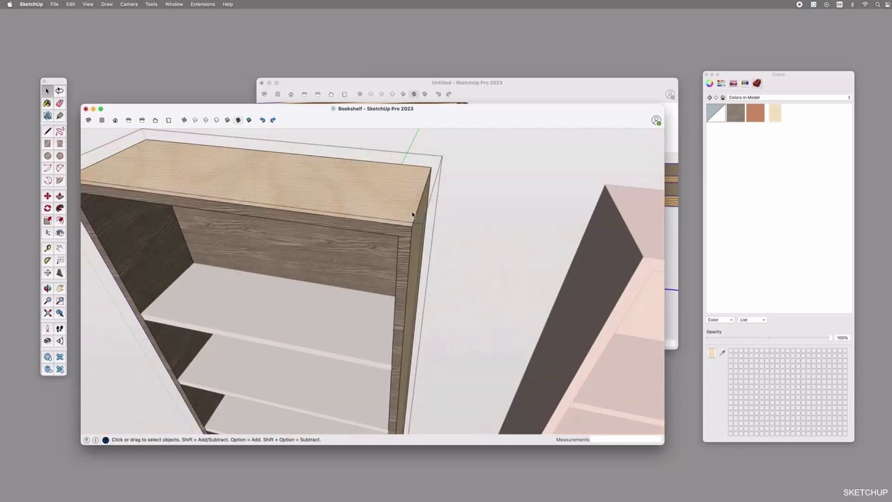
- Sample the layered edge material from the plywood sheet in the Untitled model and paint the bookshelf frame's front edge with it
key("b")
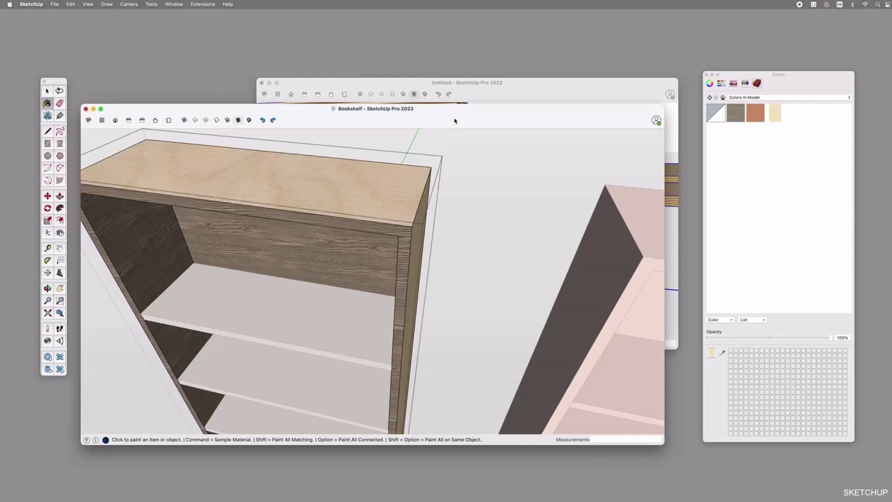
left_click(509, 84)
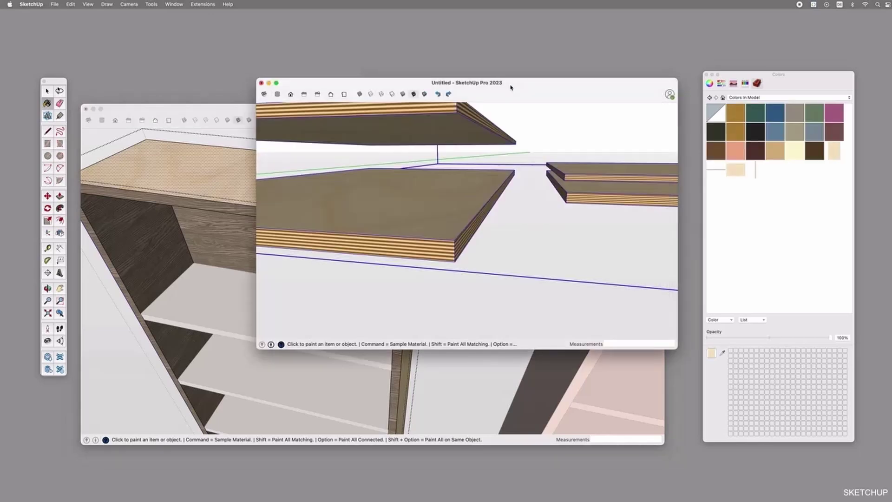
left_click(427, 247, "super")
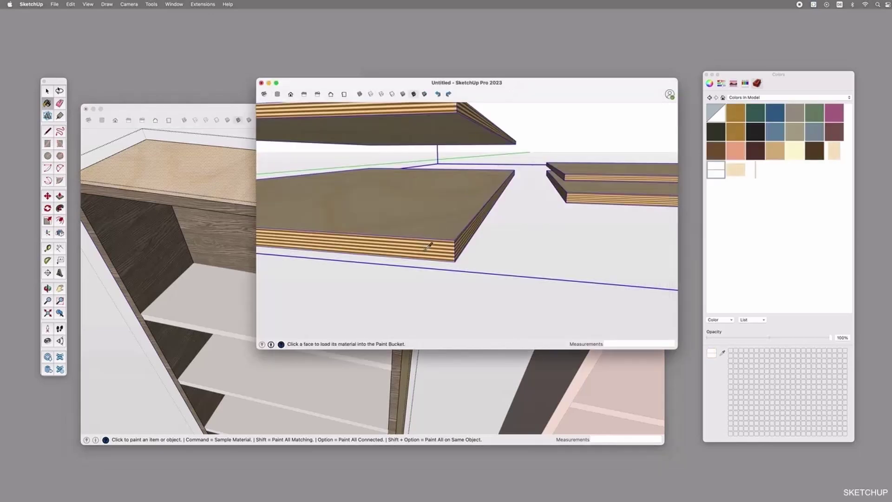
left_click(224, 232)
left_click(406, 231)
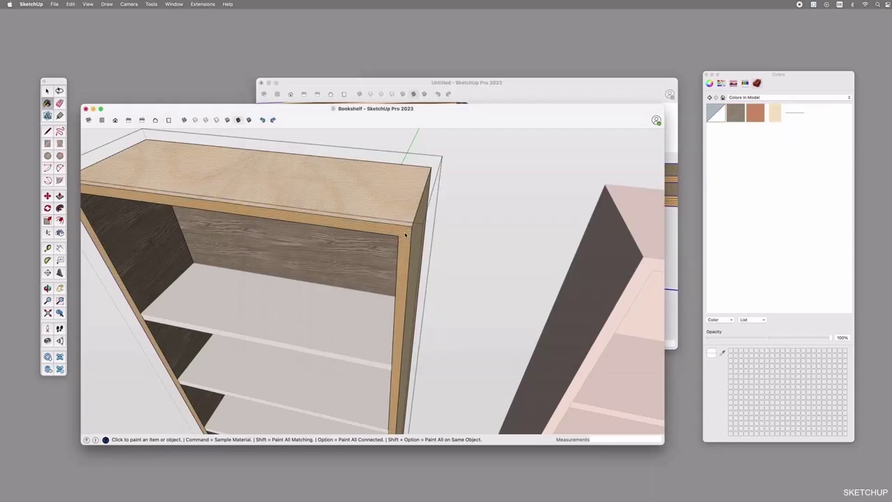
- Set the texture width of the Baltic birch plywood edge material to 1500 mm
scroll(405, 235, "up", 5)
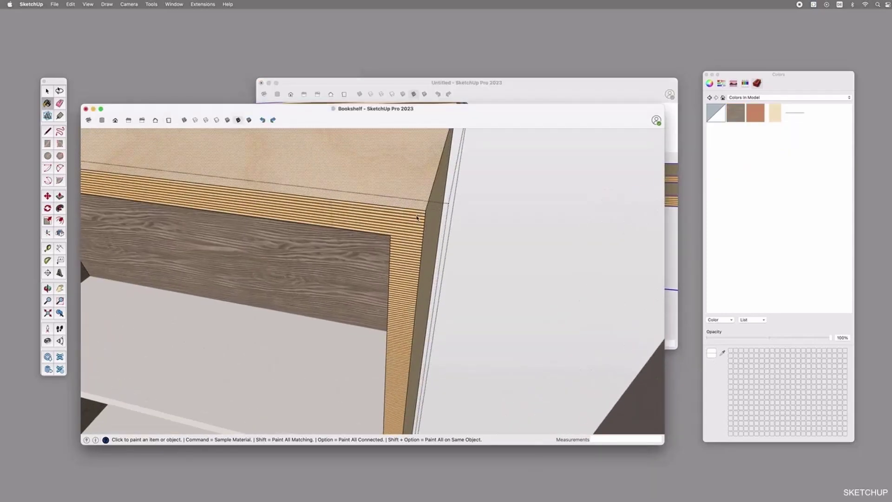
key("space")
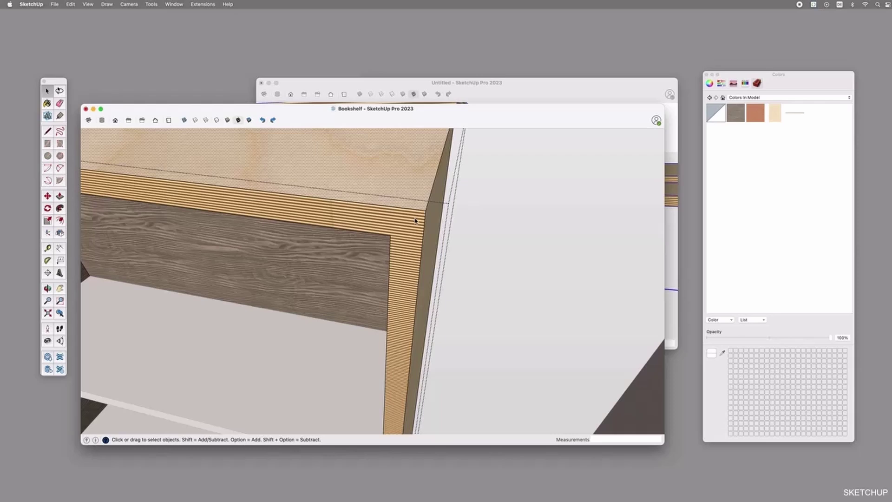
double_click(794, 115)
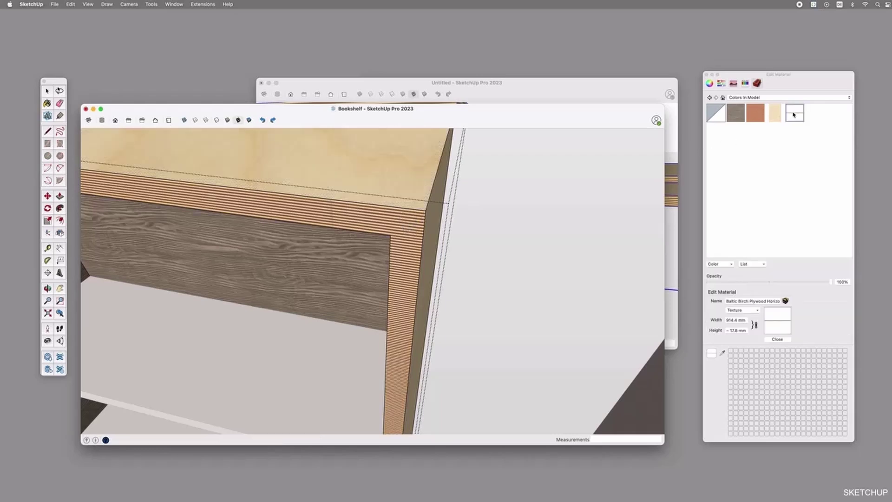
triple_click(736, 320)
type("1")
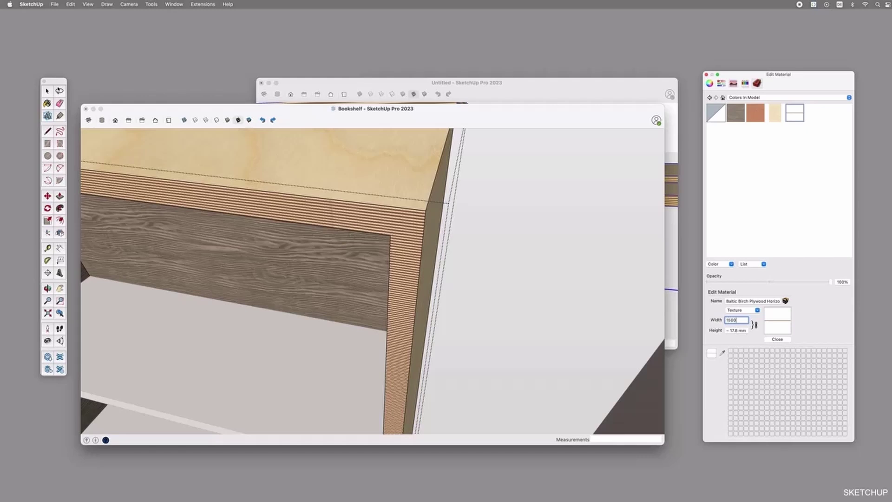
type("500")
key("Return")
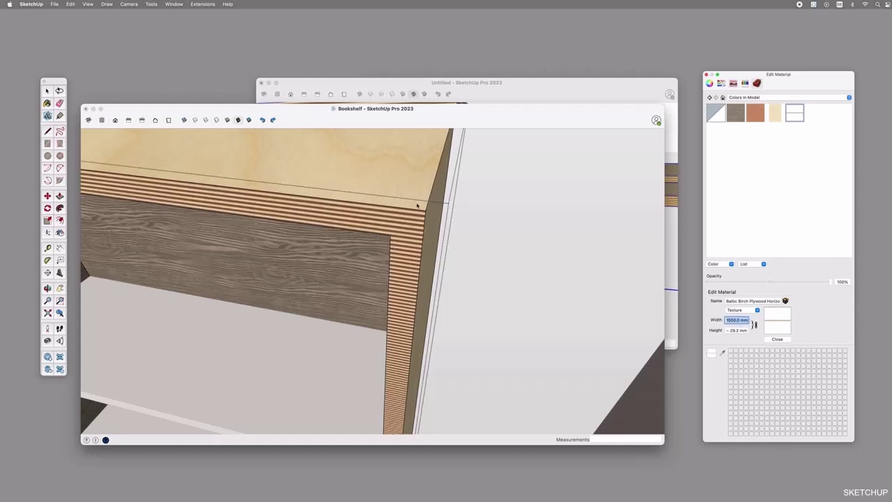
- Draw 30 mm lines across the frame's front edge face at both upper inner corners to divide the uprights from the top board
left_click(401, 235)
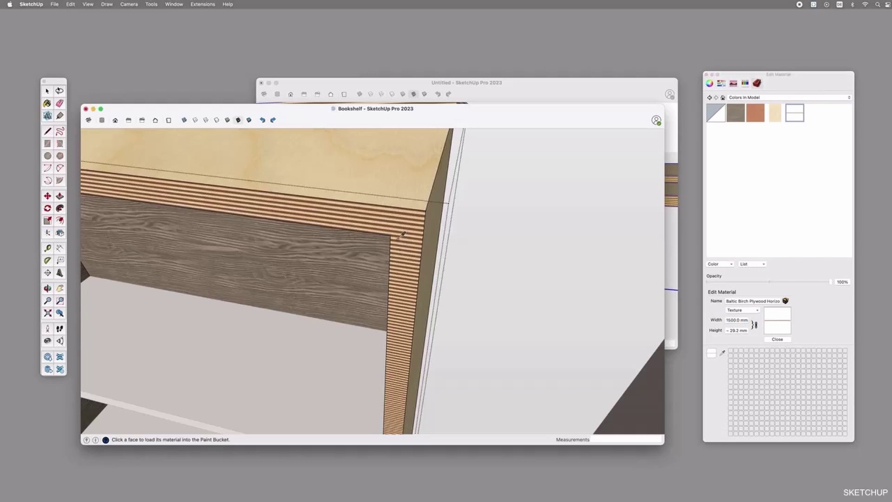
key("l")
left_click(391, 237)
left_click(422, 240)
scroll(456, 243, "down", 5)
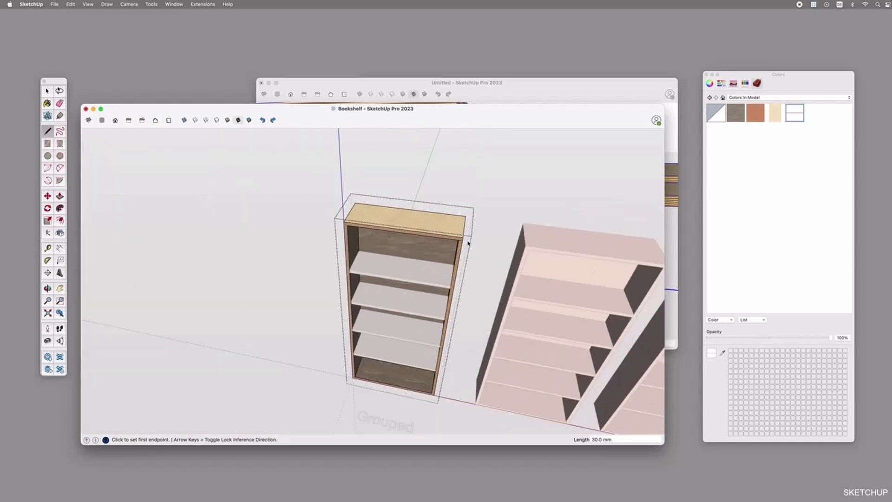
scroll(355, 227, "up", 5)
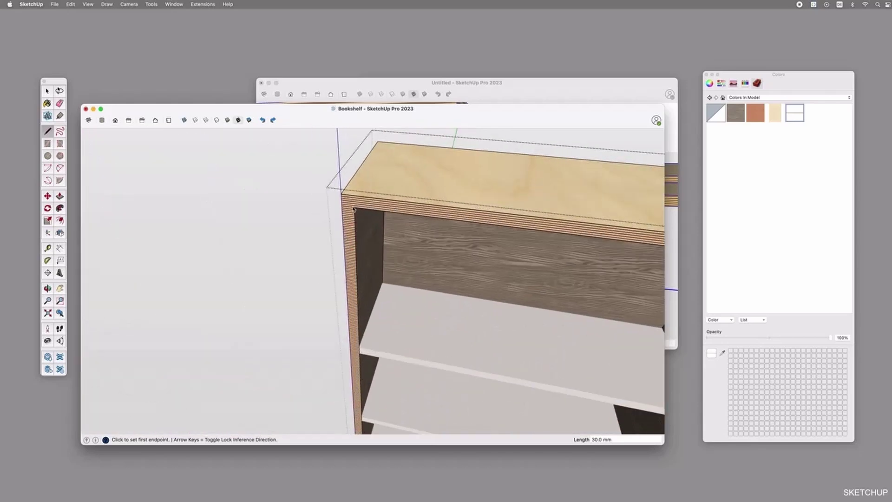
scroll(354, 209, "up", 2)
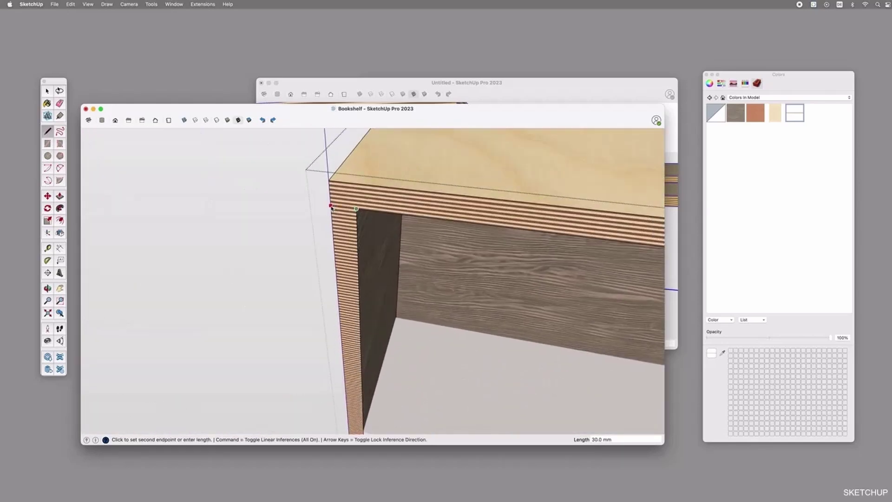
middle_click_drag(356, 210, 364, 197)
- Draw 30 mm lines across the front edge face at both lower inner corners to divide the uprights from the bottom board
scroll(363, 197, "down", 5)
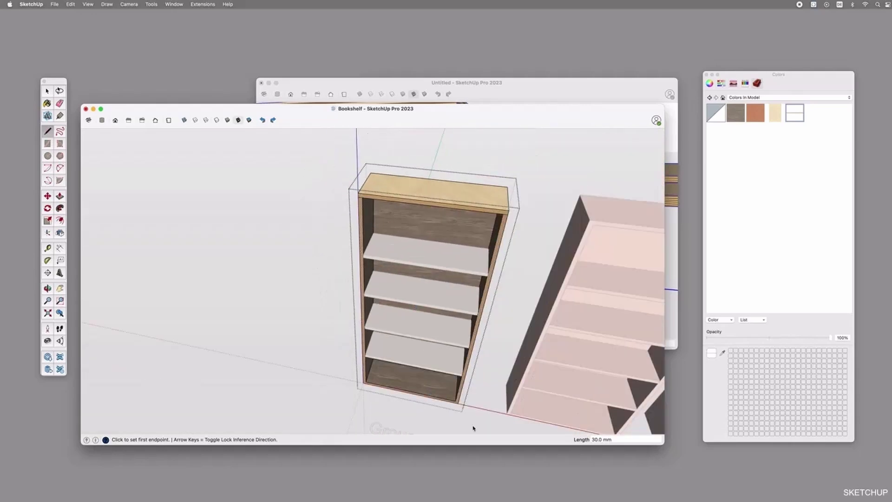
scroll(442, 391, "up", 8)
left_click(428, 335)
left_click(459, 340)
scroll(490, 343, "down", 1)
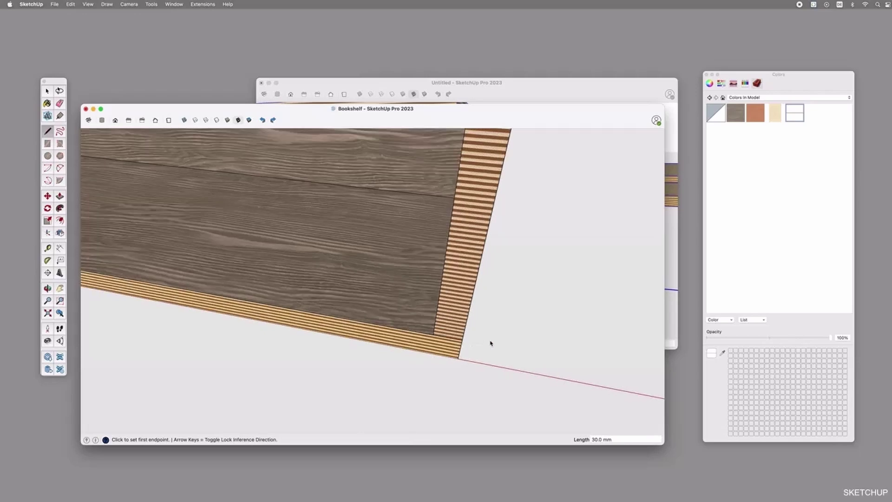
scroll(491, 343, "down", 5)
scroll(134, 276, "up", 8)
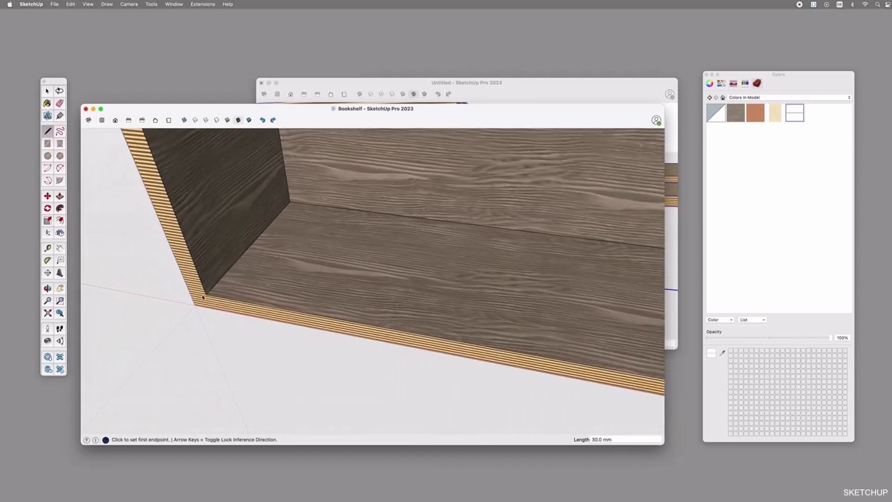
left_click(206, 295)
left_click(189, 293)
scroll(258, 307, "down", 4)
key("space")
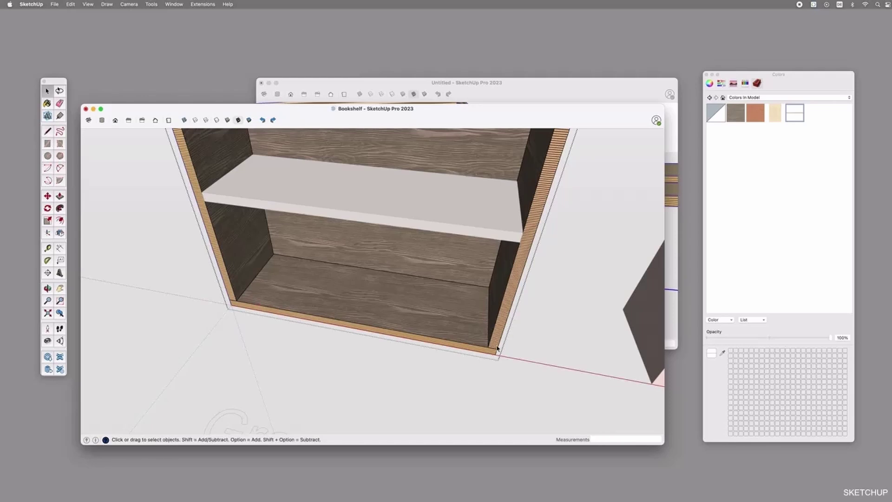
- Rotate the plywood edge texture by 90 degrees on the right upright's front edge and accept the placement
scroll(420, 316, "down", 3)
scroll(466, 336, "up", 5)
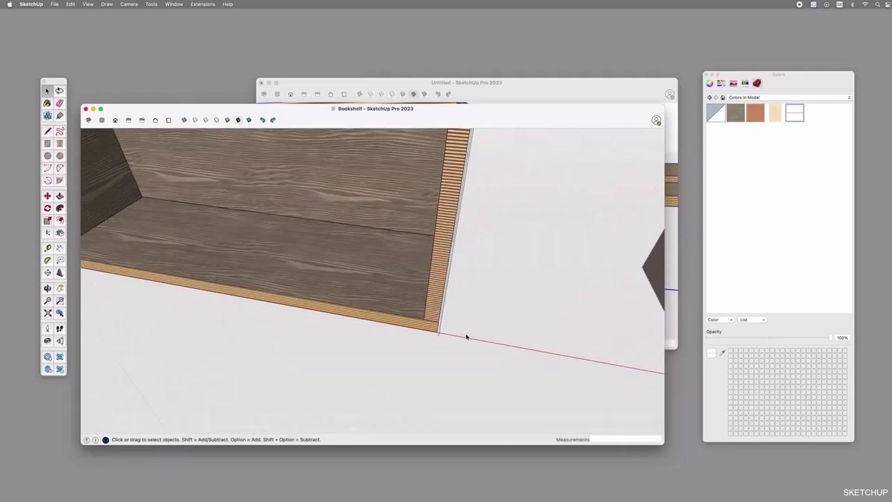
right_click(431, 286)
mouse_move(465, 384)
left_click(511, 387)
right_click(433, 276)
mouse_move(453, 305)
left_click(487, 305)
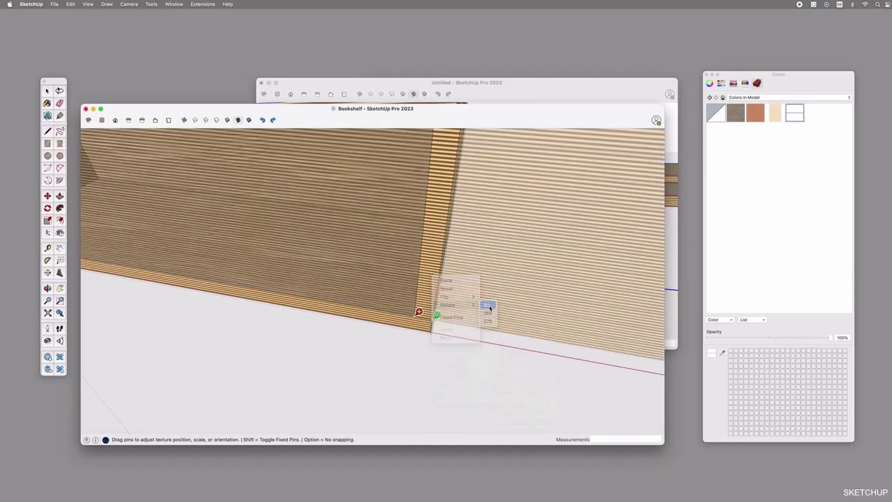
right_click(428, 264)
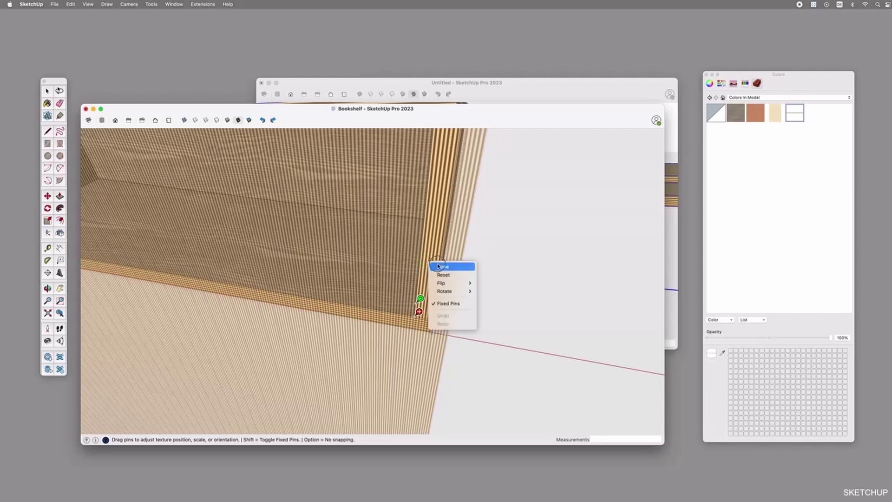
left_click(441, 266)
- Sample the rotated edge texture from the right upright and paint the left upright's front edge with it
scroll(474, 321, "down", 5)
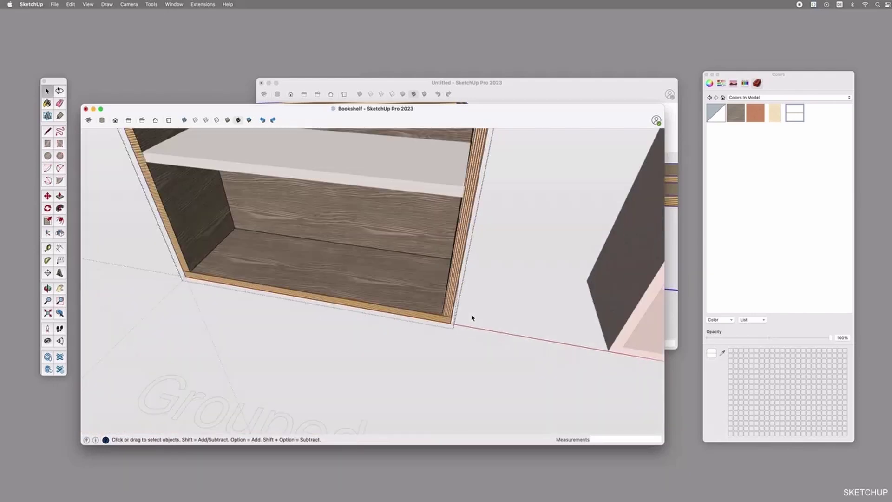
key("b")
key("alt")
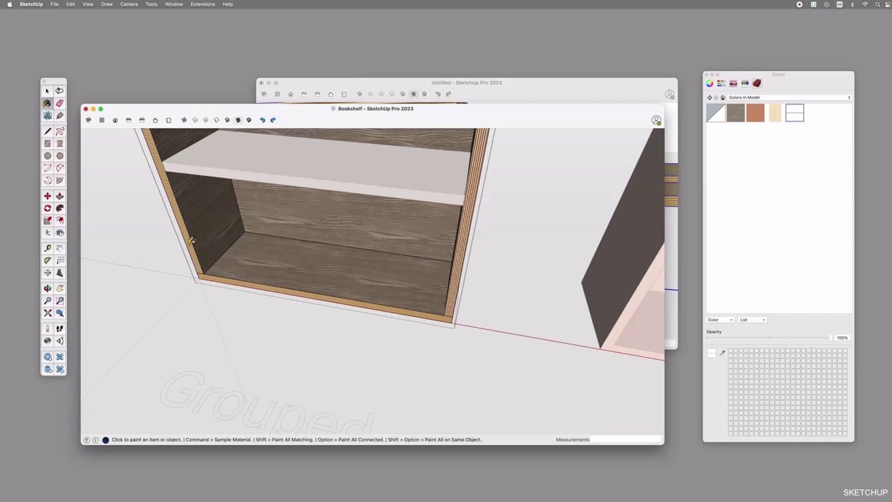
scroll(195, 248, "up", 5)
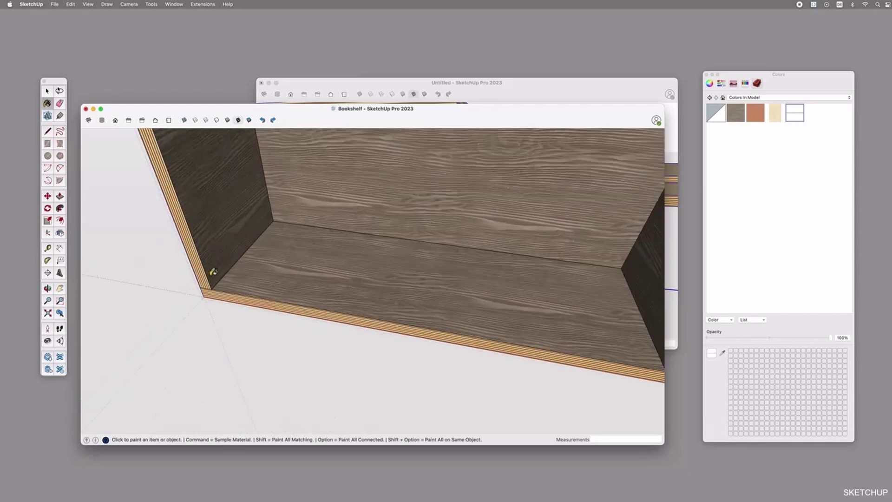
- Sample the birch plywood from the top face and paint the frame's back panel, both inner sides and bottom board
scroll(299, 295, "down", 3)
scroll(409, 318, "down", 6)
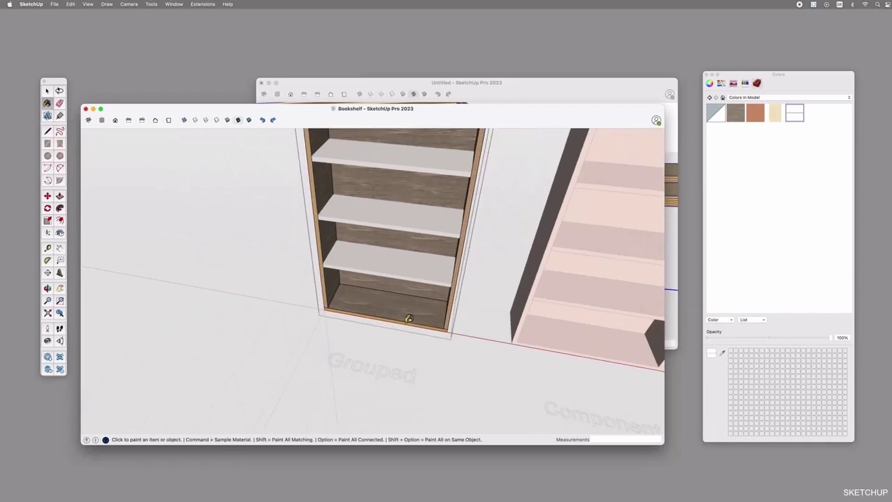
scroll(435, 194, "up", 3)
scroll(434, 194, "up", 1)
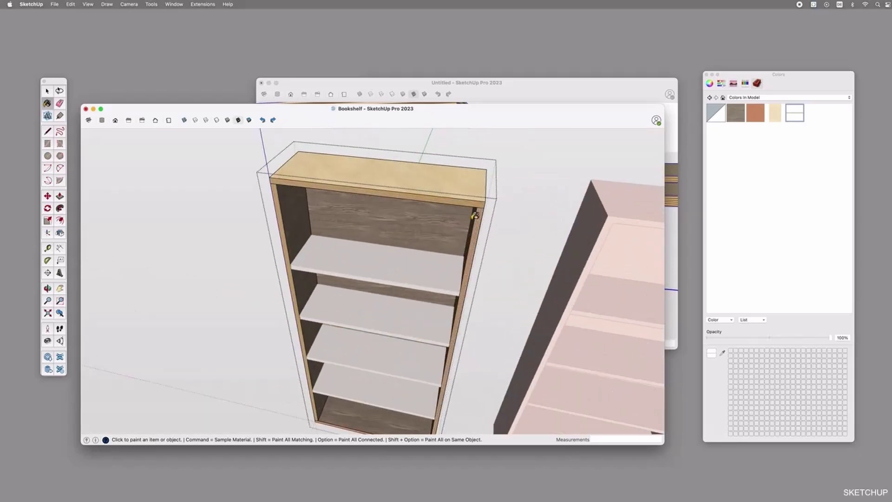
left_click(354, 164, "super")
left_click(332, 206)
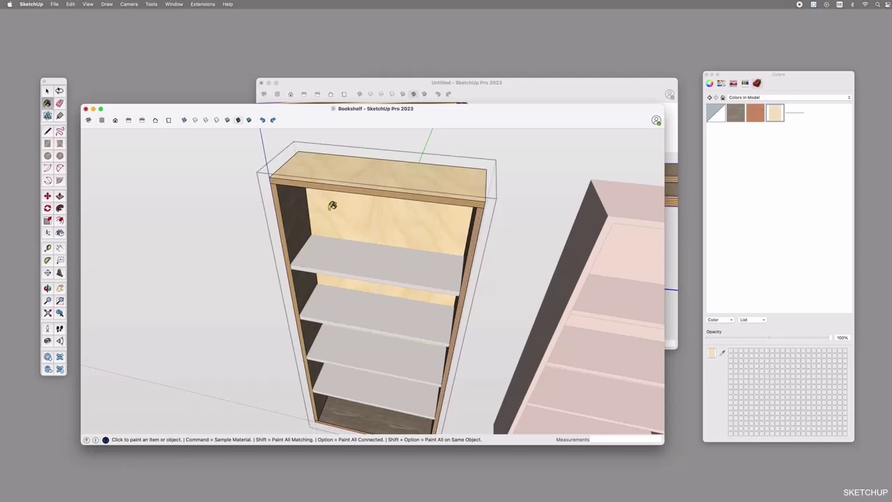
left_click(305, 208)
middle_click_drag(306, 209, 448, 218)
left_click(466, 211)
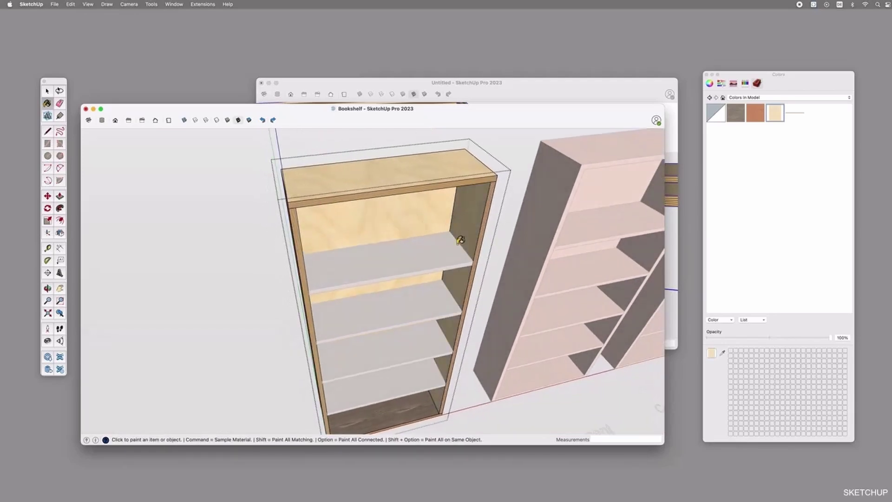
left_click(423, 405)
- Open the uppermost loose shelf for editing and activate the Paint Bucket
mouse_move(464, 406)
middle_mouse_down()
mouse_move(424, 319)
mouse_move(370, 338)
mouse_move(360, 361)
mouse_move(400, 264)
middle_mouse_up()
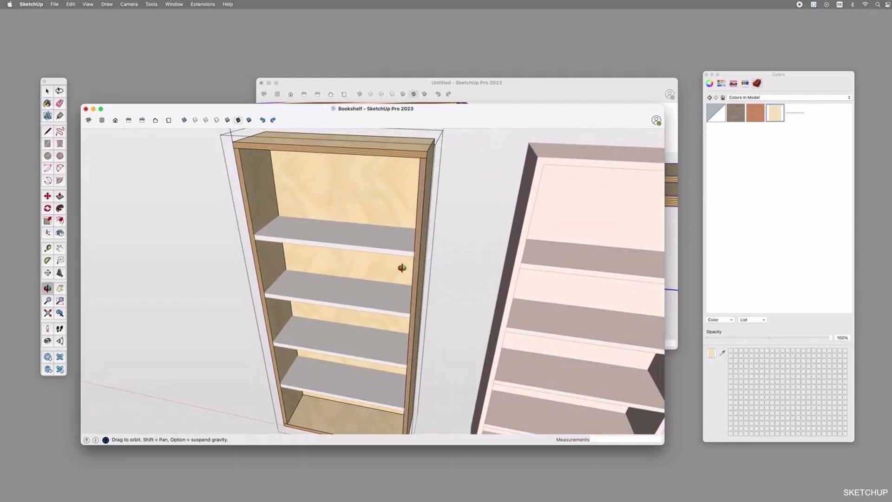
double_click(399, 253)
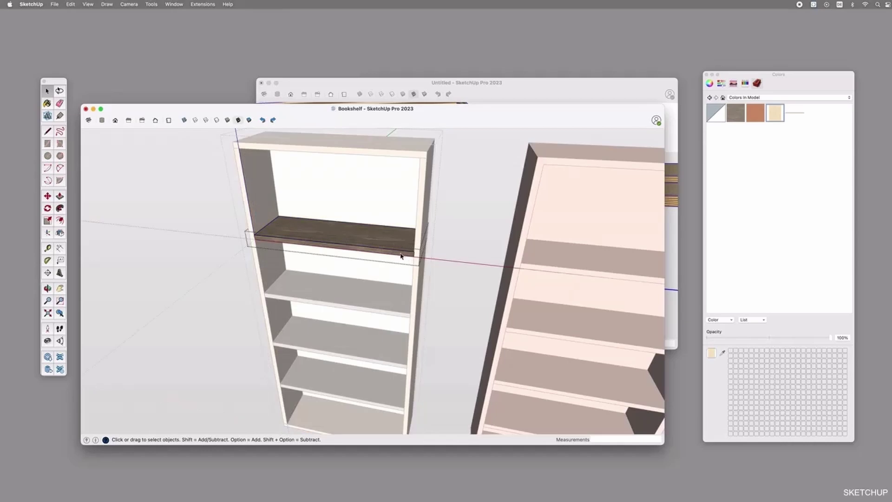
key("b")
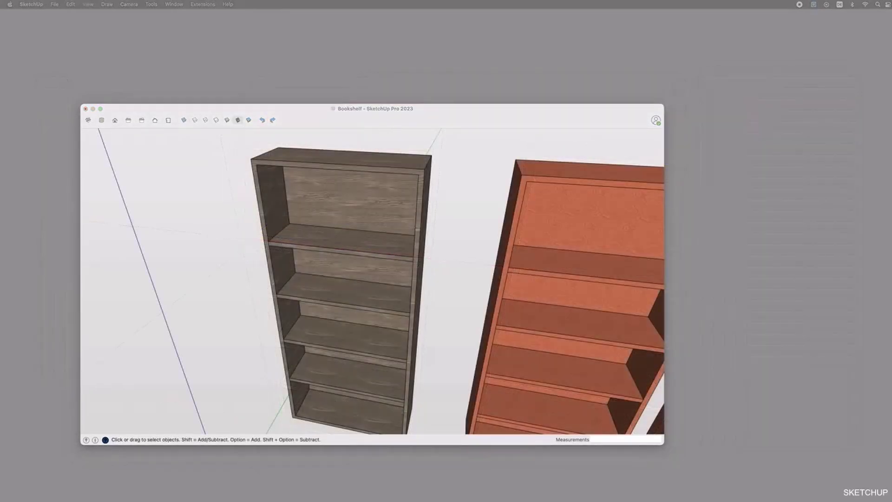
- Open 3D Warehouse from the Bookshelf model and bring up the page for Baltic Birch Plywood Materials vol 1
left_click(573, 319)
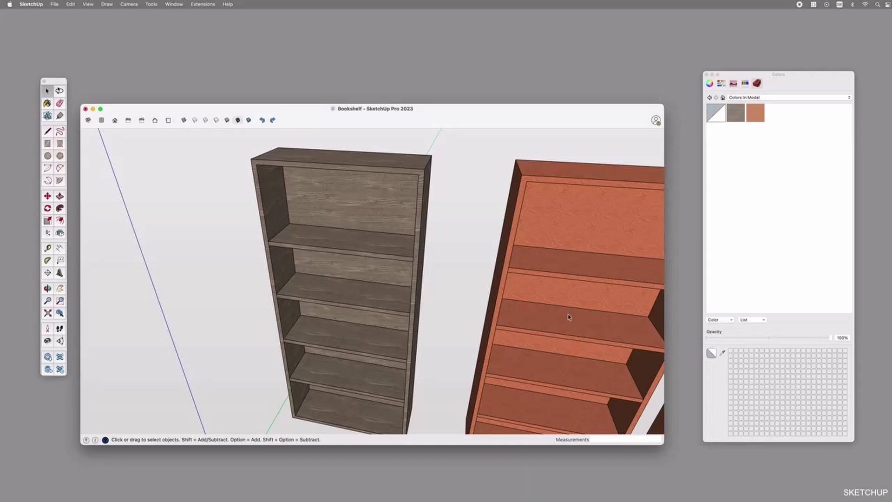
left_click_drag(458, 125, 458, 103)
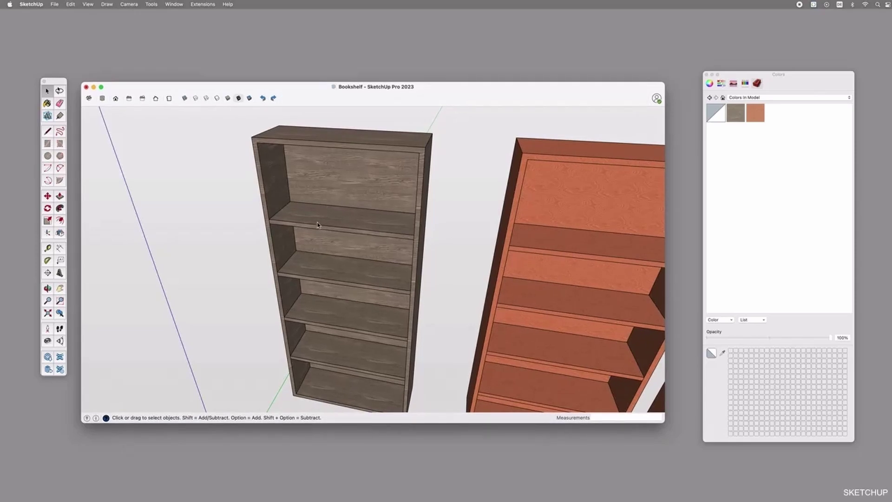
left_click(48, 357)
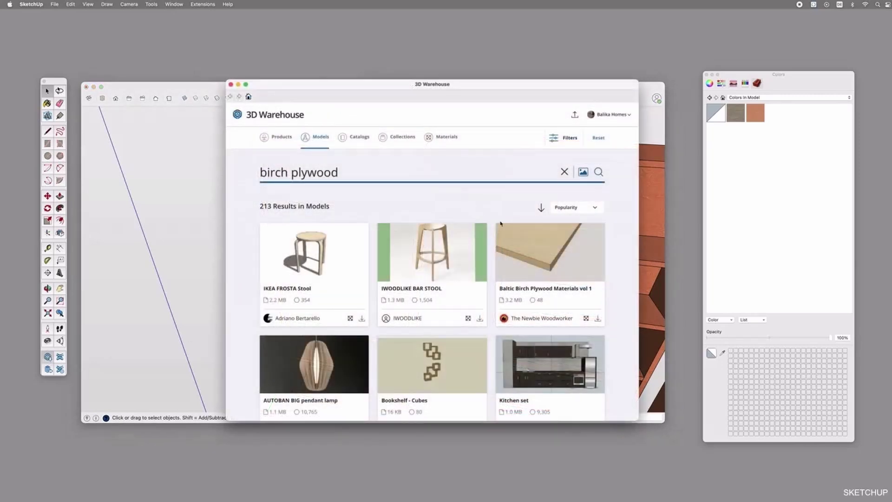
left_click(542, 289)
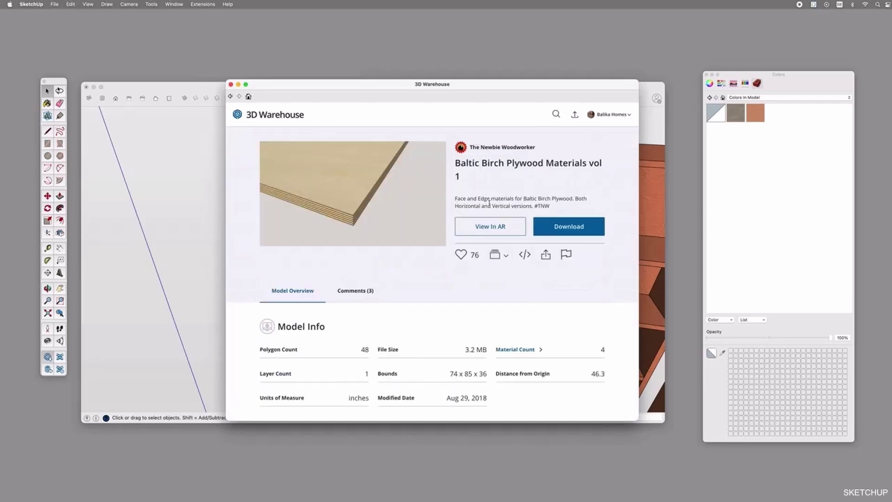
- Load a Baltic Birch Plywood face material from the warehouse model's material list into the Bookshelf model
scroll(433, 288, "down", 1)
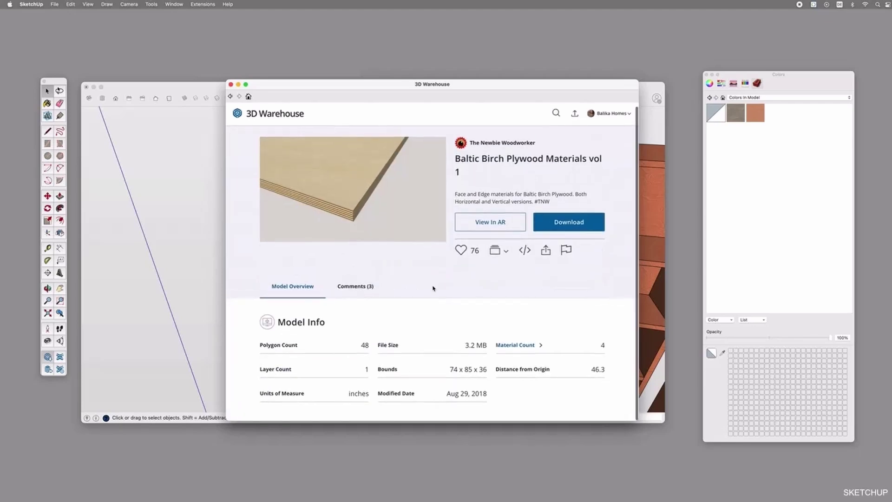
left_click(526, 349)
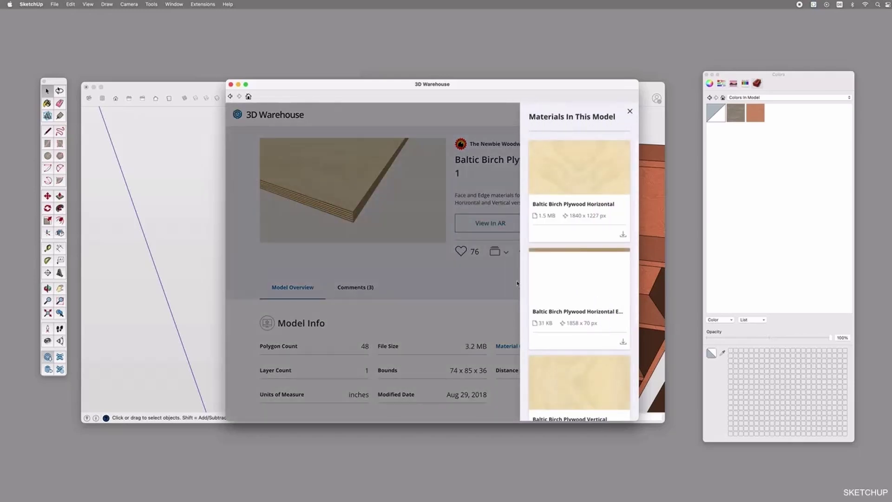
scroll(620, 235, "down", 3)
left_click(622, 228)
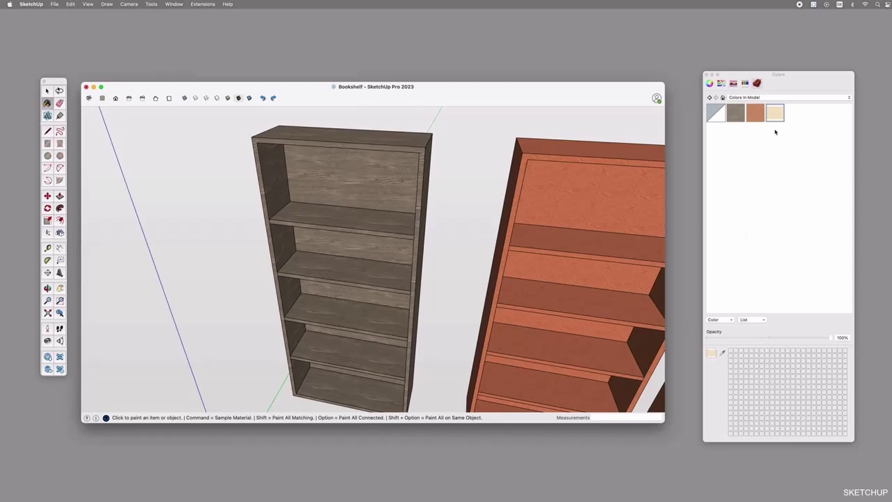
- Open the dark wood bookshelf's frame for editing and paint its top and right outer side with the birch plywood
scroll(420, 136, "up", 6)
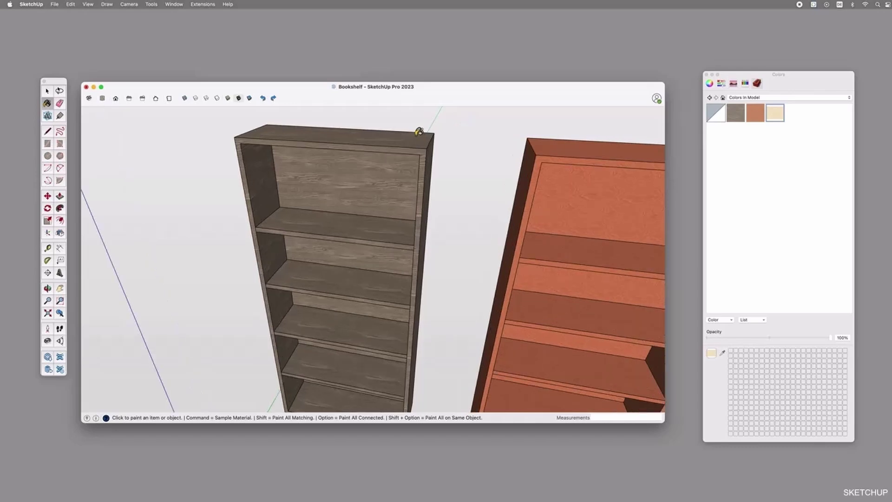
key("space")
double_click(405, 147)
triple_click(419, 144)
key("b")
left_click(419, 139)
key("space")
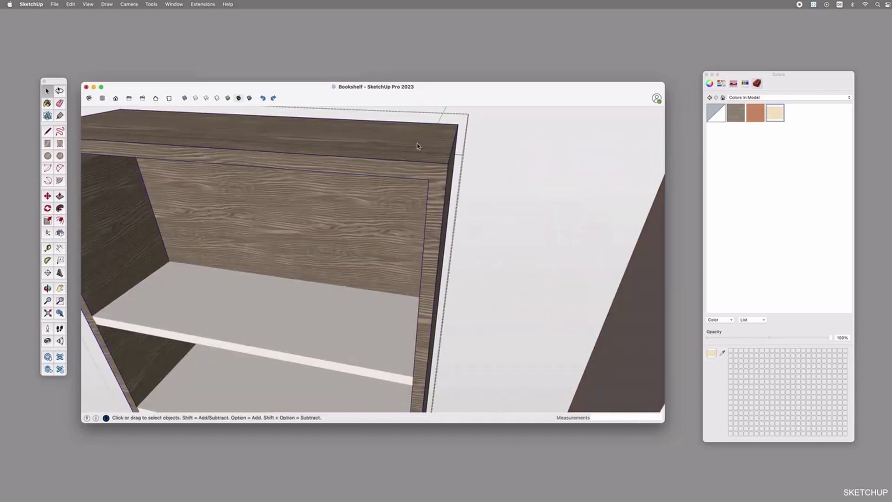
key("b")
left_click(457, 156)
left_click(457, 159)
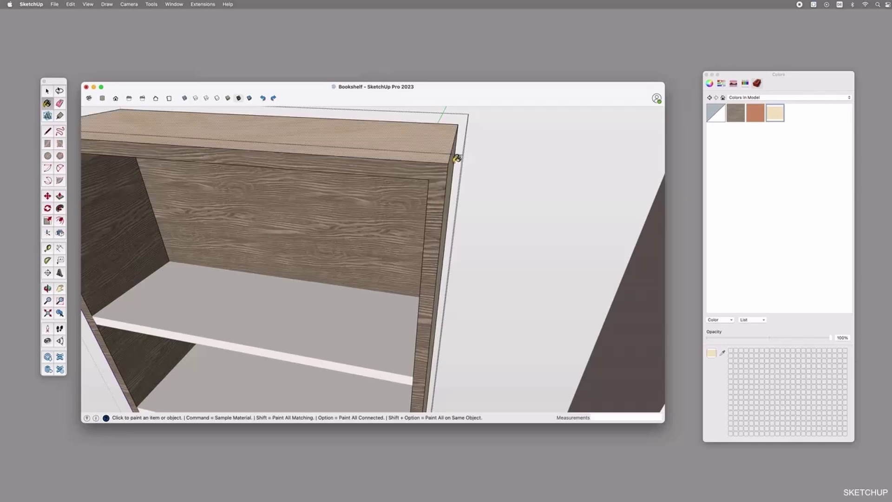
- Load the Baltic Birch Plywood Horizontal Edge material from 3D Warehouse and paint the frame's front edge with it
left_click(48, 357)
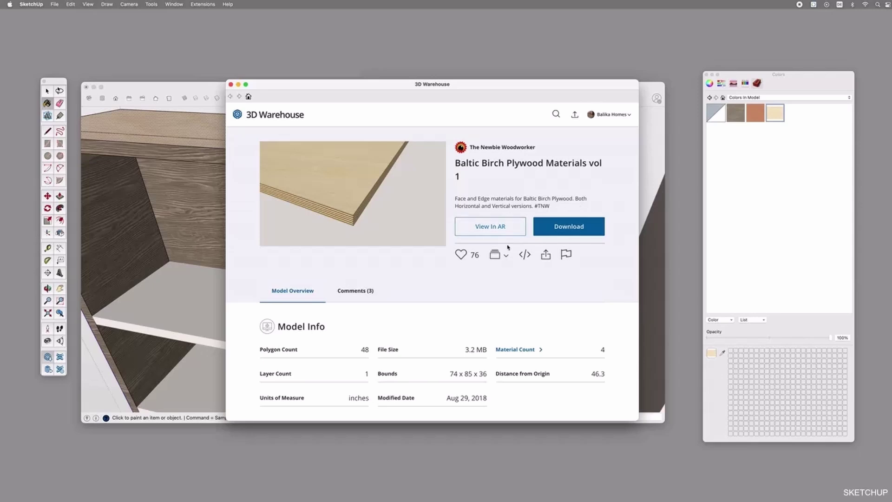
left_click(518, 349)
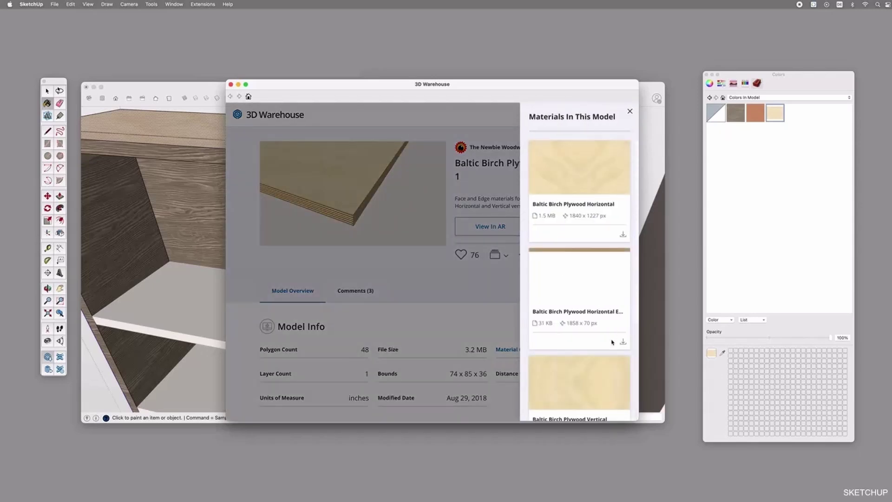
left_click(622, 342)
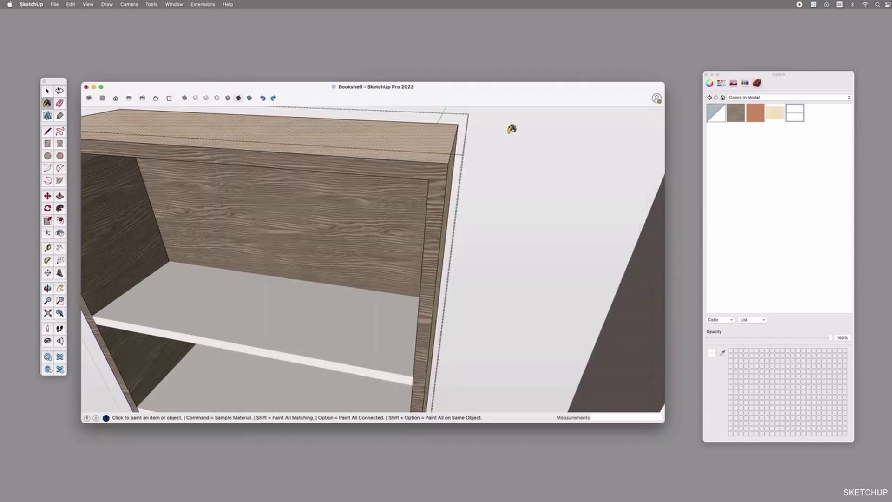
left_click(437, 163)
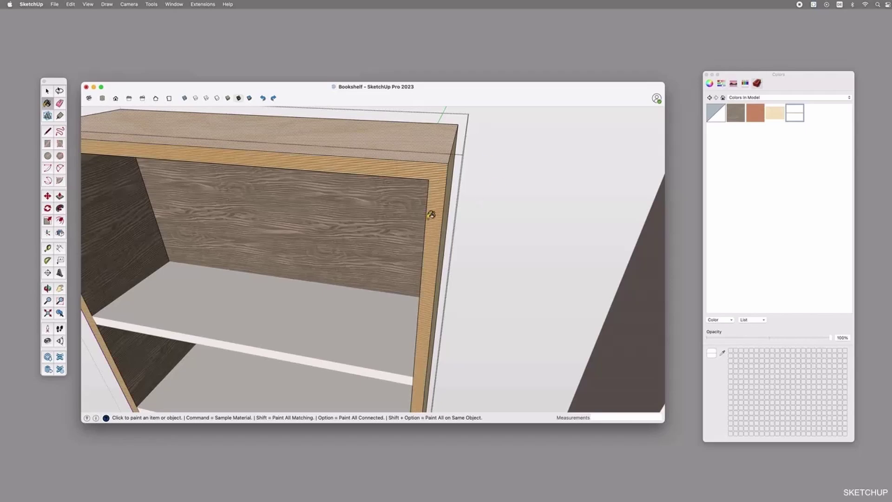
scroll(508, 211, "down", 5)
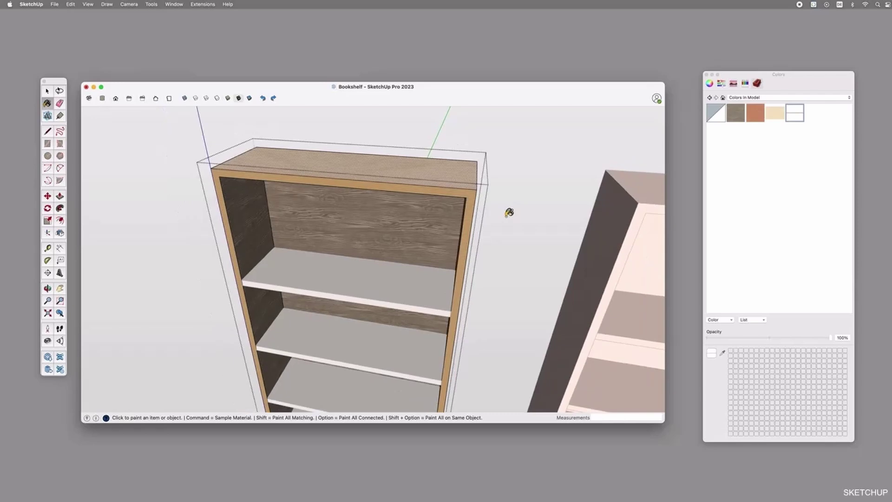
- Search the 3D Warehouse models for "textures" and bring up the Front Door raised and fielded panels page
key("space")
left_click(48, 356)
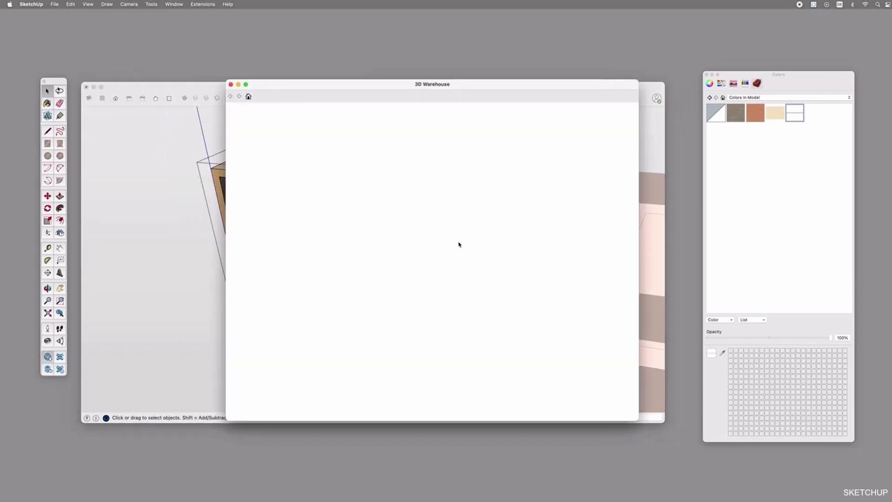
left_click(274, 119)
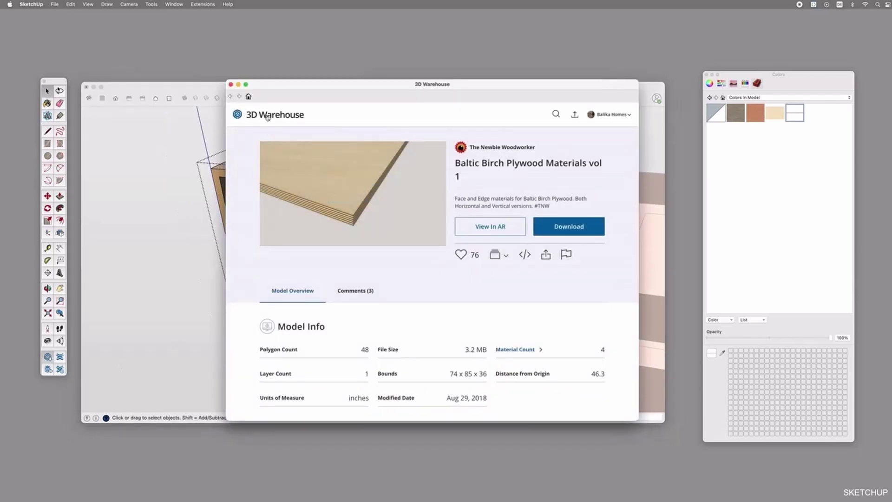
type("textures")
key("Return")
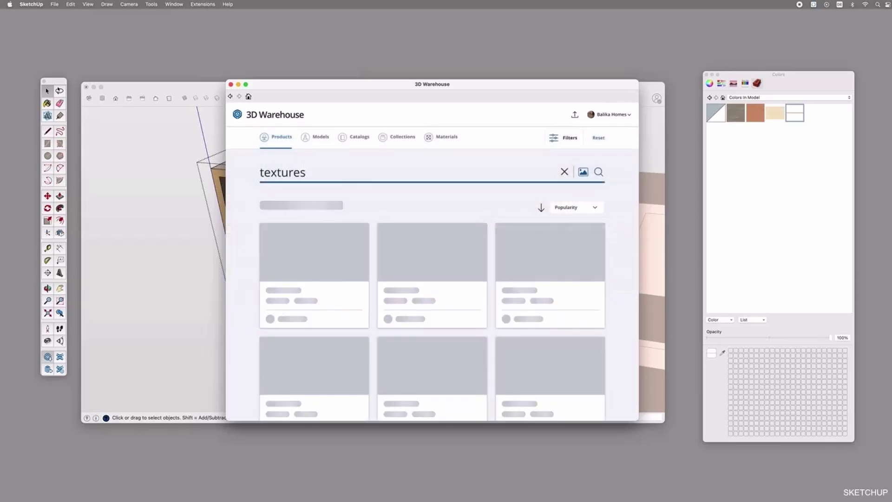
left_click(319, 137)
scroll(468, 220, "down", 5)
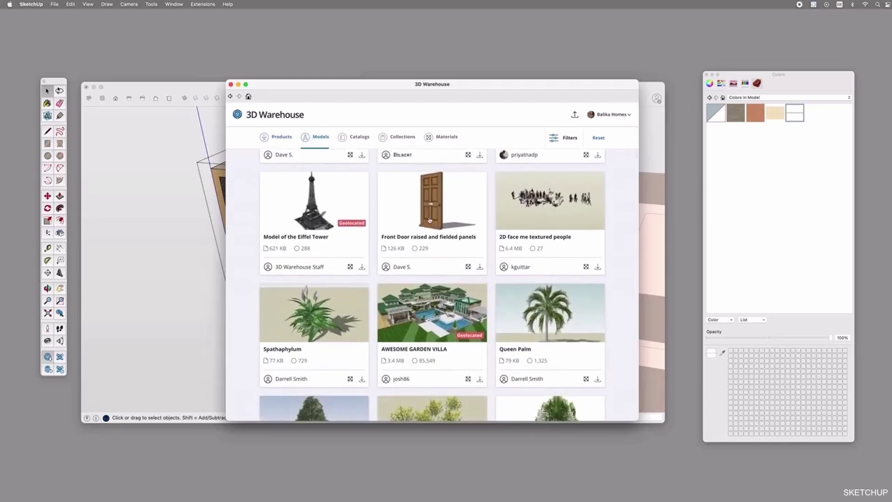
left_click(417, 238)
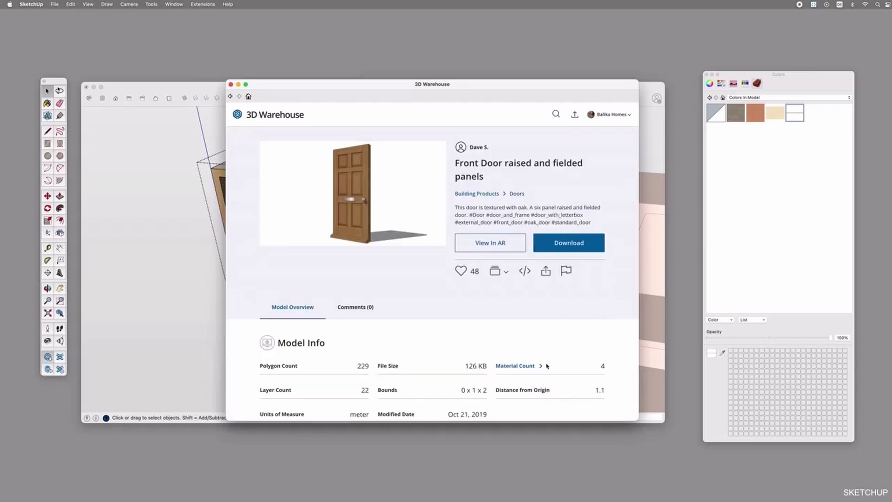
- Load the Oak2 material from the front door's material list and apply it to the frame's inner back panel
left_click(516, 366)
scroll(587, 209, "down", 4)
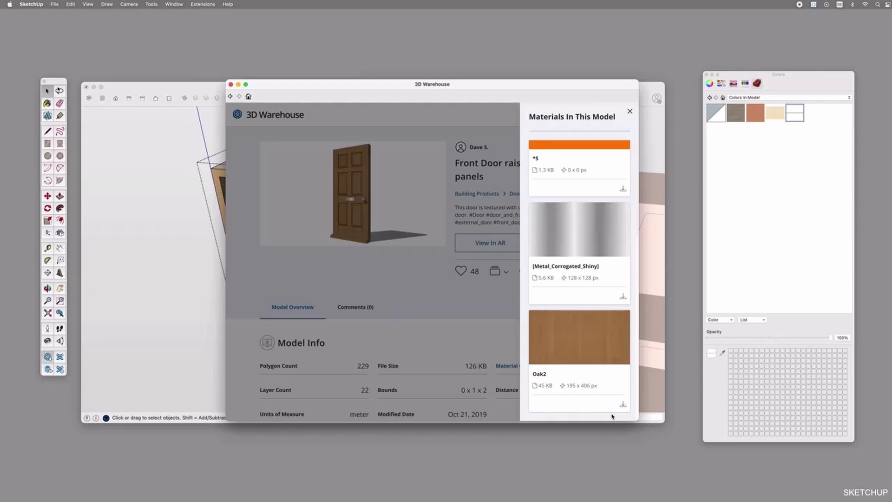
left_click(623, 404)
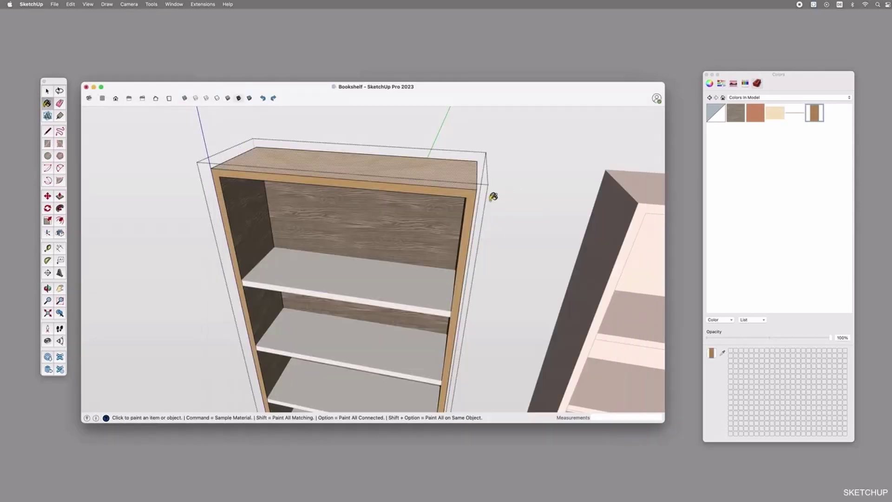
left_click(444, 213)
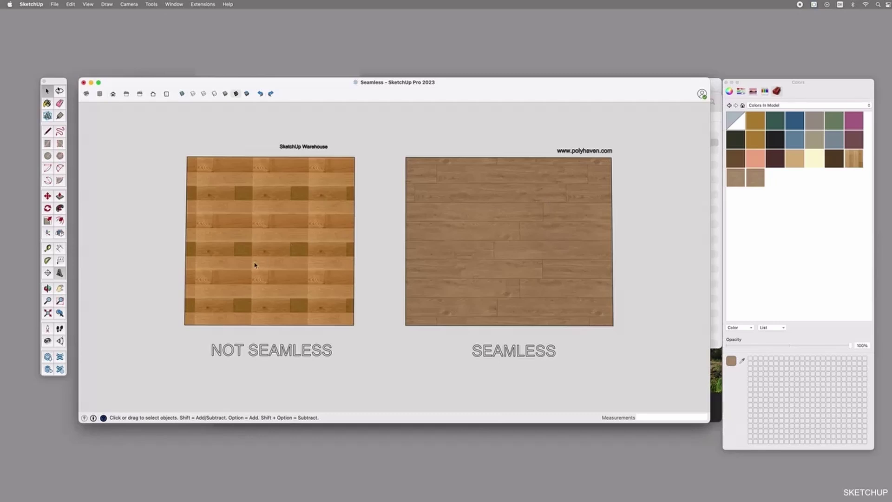
- Examine how the wood texture repeats on the NOT SEAMLESS sample compared with the SEAMLESS sample in the Seamless model
scroll(192, 268, "up", 3)
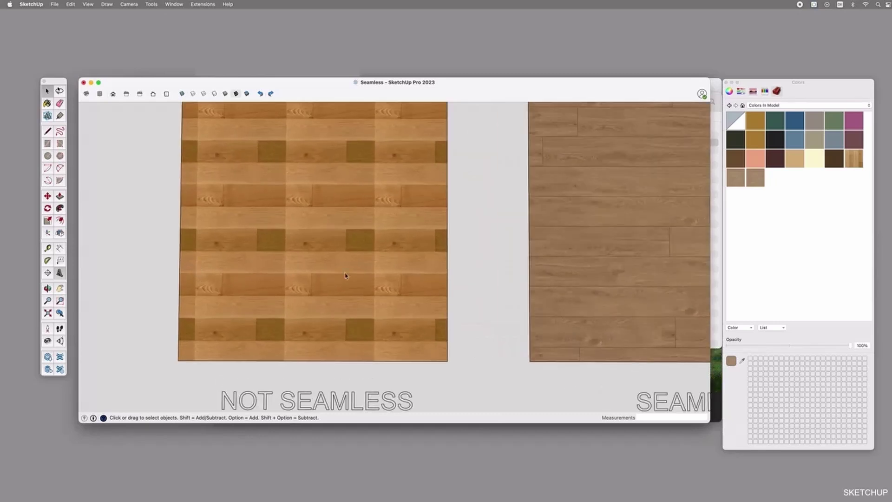
scroll(283, 266, "down", 2)
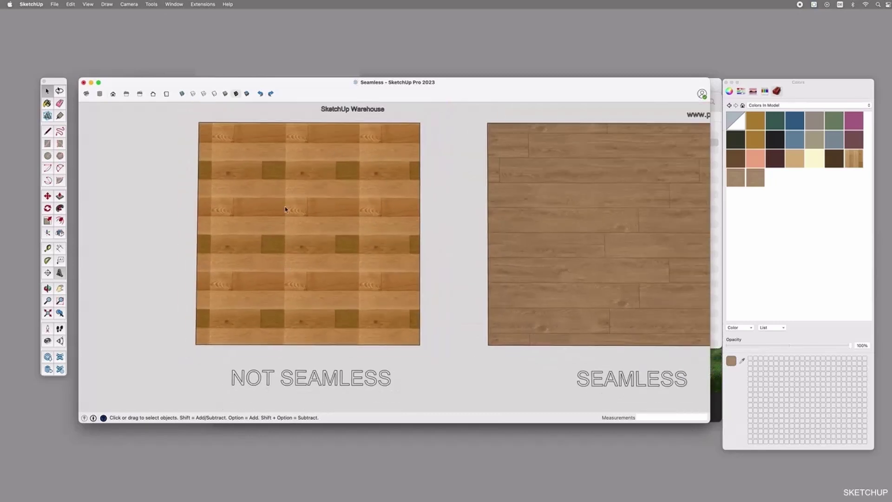
scroll(370, 259, "down", 1)
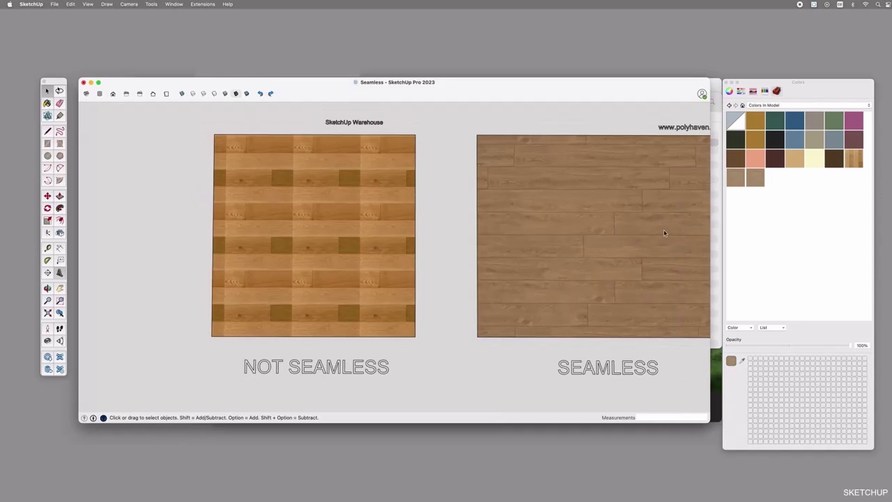
key("o")
left_click_drag(650, 234, 598, 238, "shift")
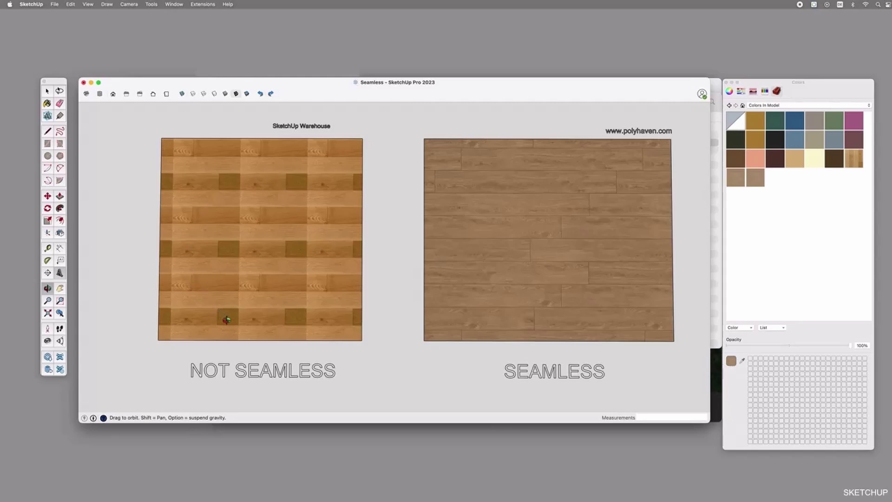
scroll(313, 322, "up", 3)
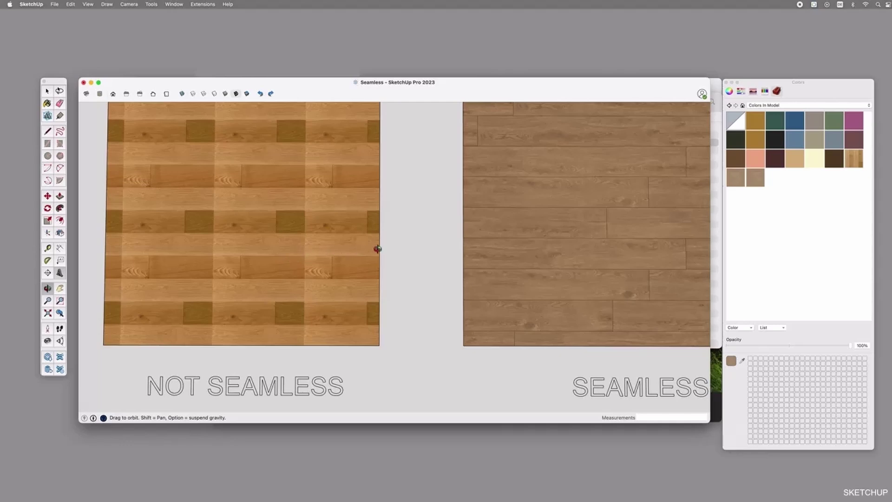
scroll(313, 273, "down", 2)
left_click_drag(581, 227, 500, 247, "shift")
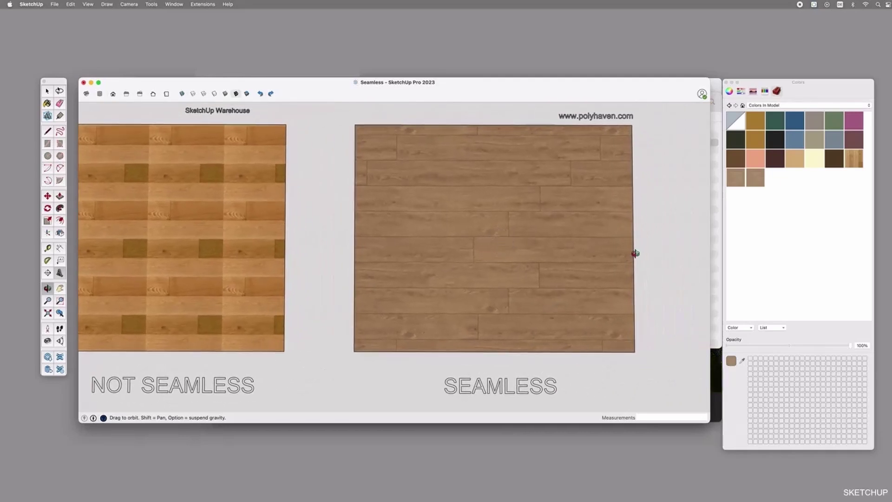
- Try to widen the SEAMLESS sample by moving its right edge outward about 200 mm
key("space")
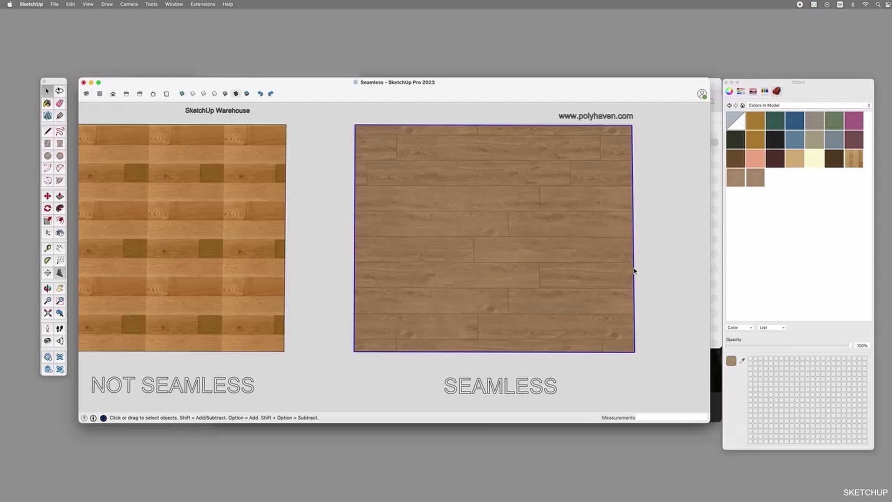
double_click(635, 268)
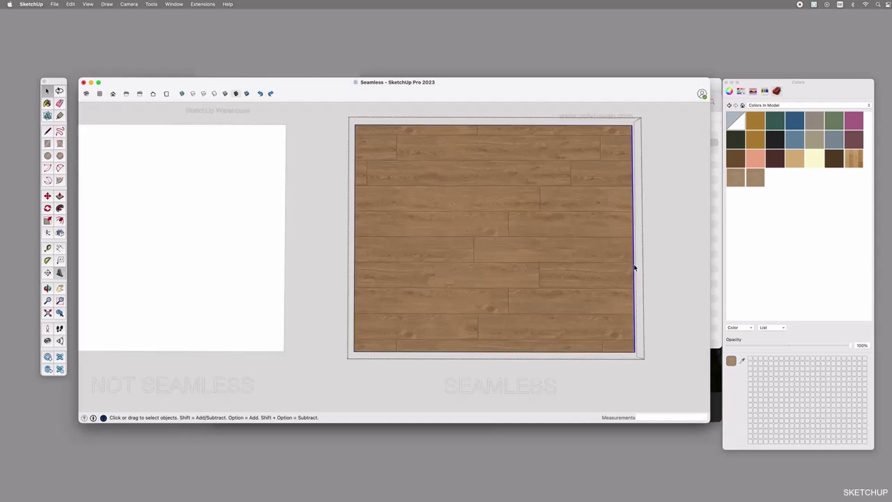
key("m")
left_click(634, 268)
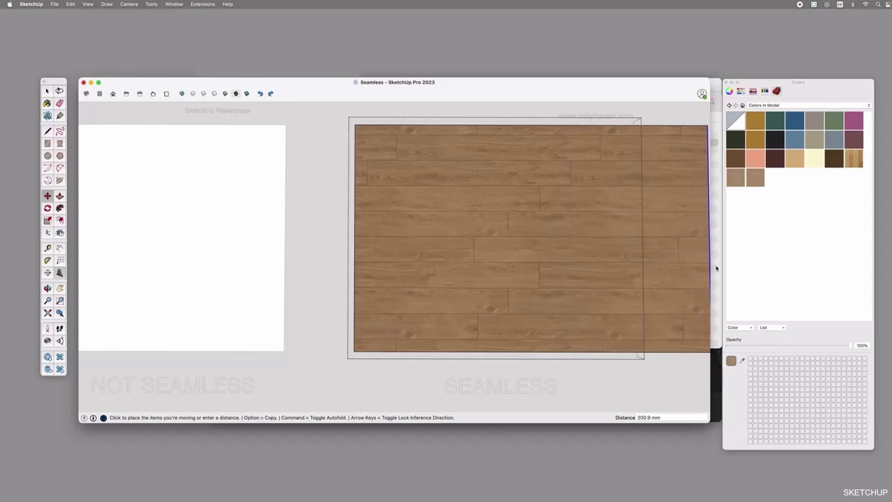
key("Escape")
key("space")
key("Escape")
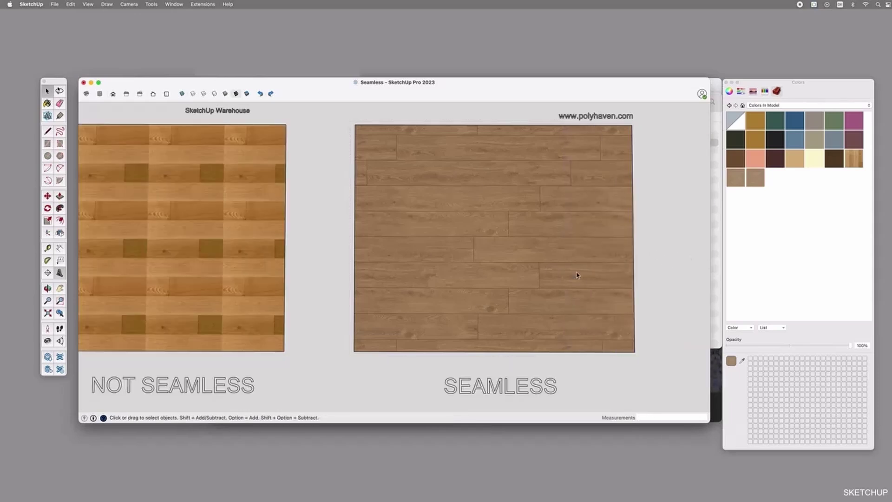
scroll(577, 275, "down", 2)
key("o")
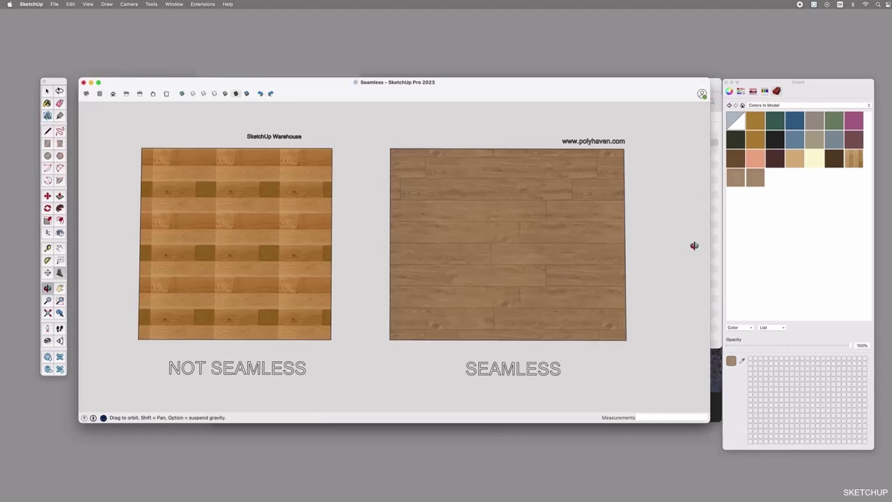
left_click(717, 263)
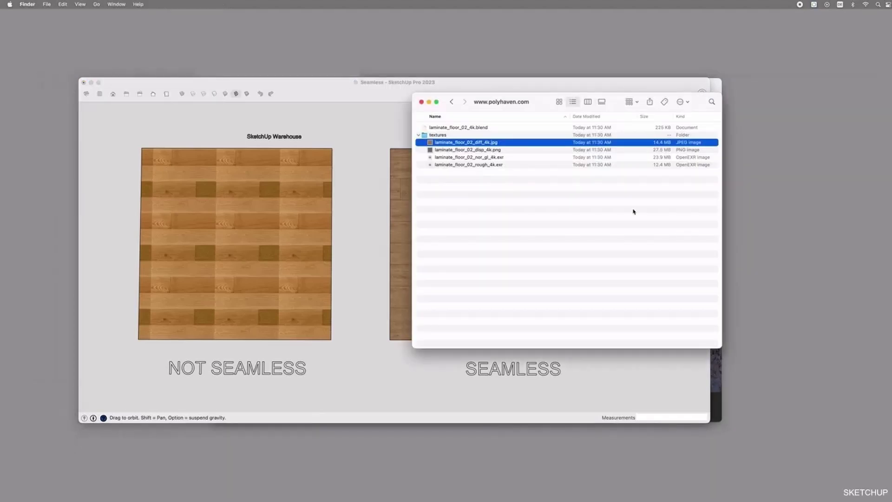
double_click(469, 143)
left_click_drag(306, 101, 352, 96)
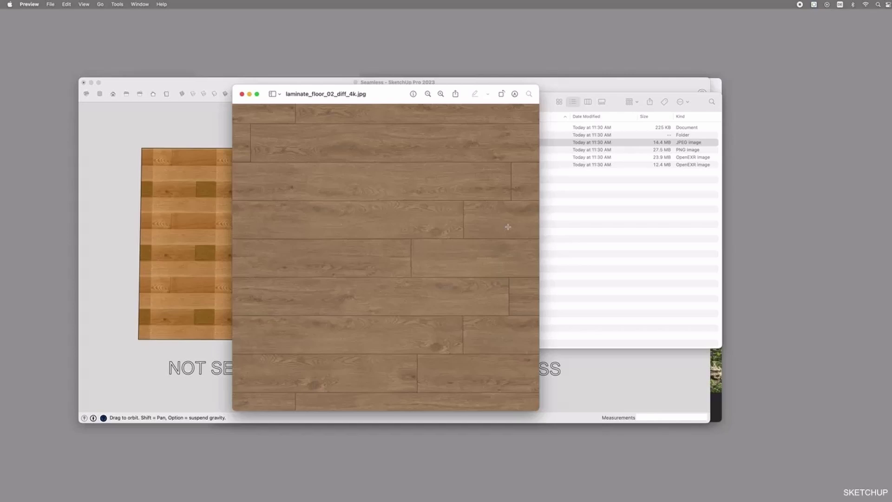
- Return to the Seamless model in SketchUp and inspect the joints between the NOT SEAMLESS sample's texture tiles
left_click(183, 214)
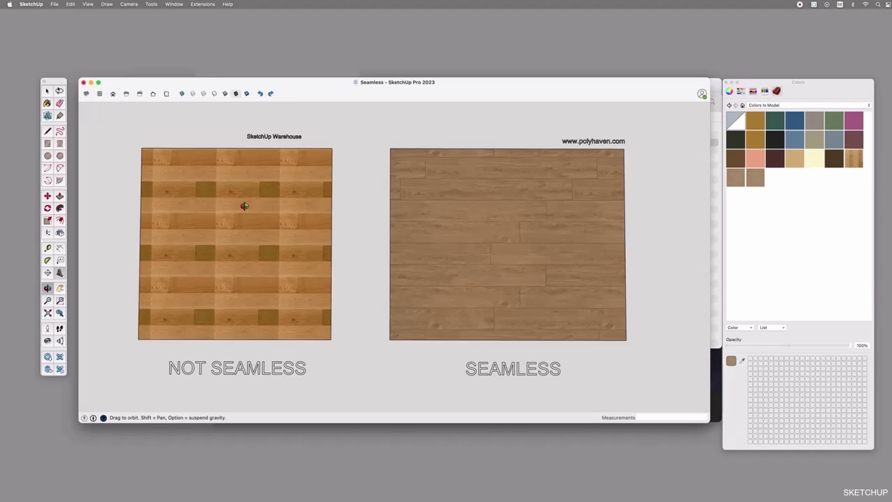
scroll(245, 206, "up", 5)
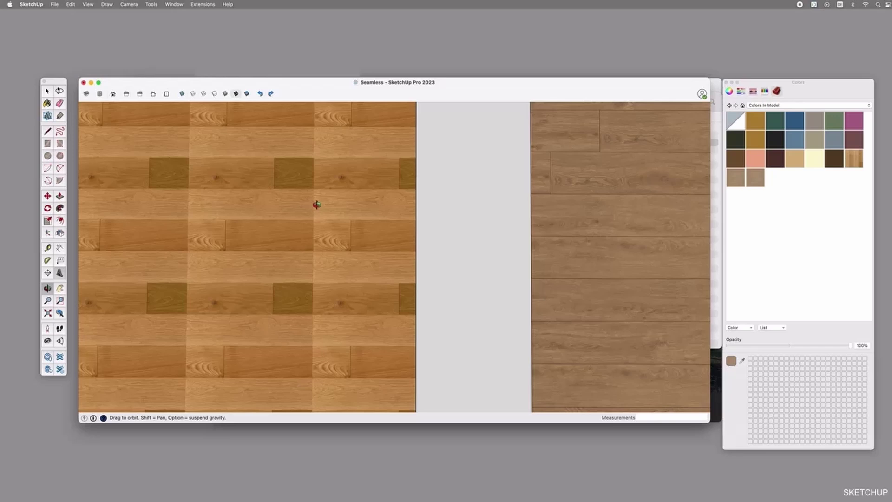
scroll(312, 204, "down", 3)
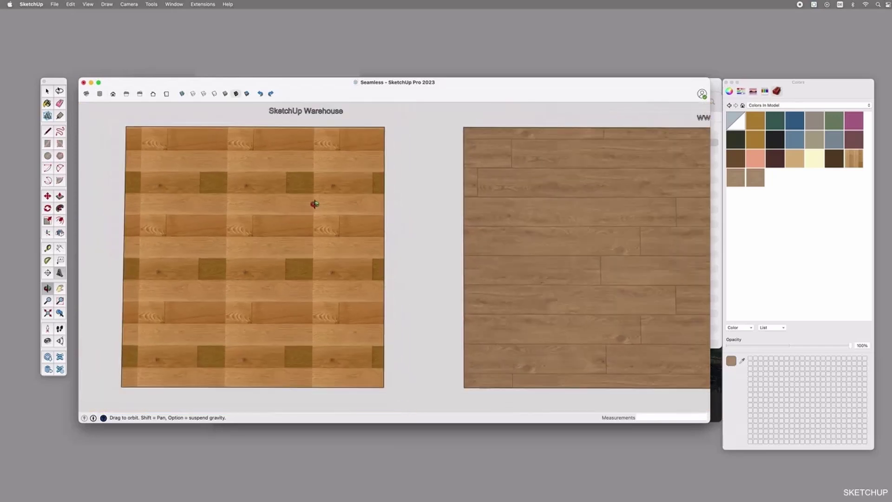
left_click_drag(613, 207, 517, 204, "shift")
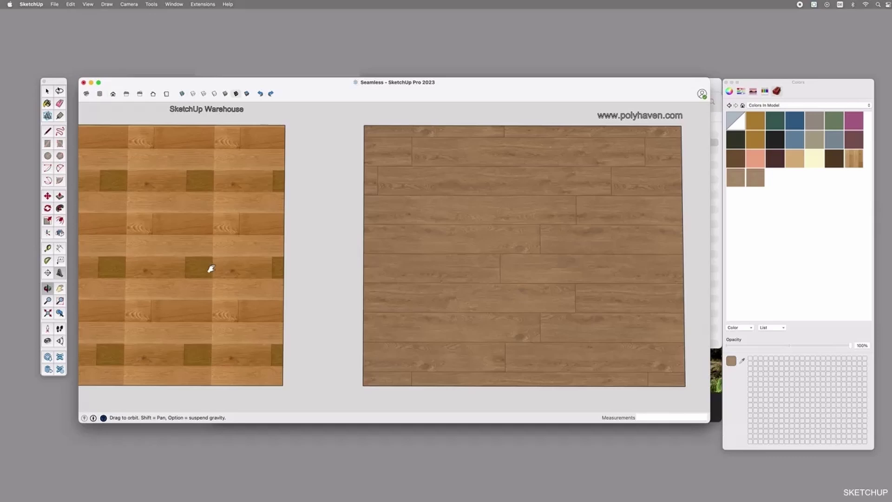
scroll(512, 277, "down", 5)
left_click_drag(514, 276, 493, 259, "shift")
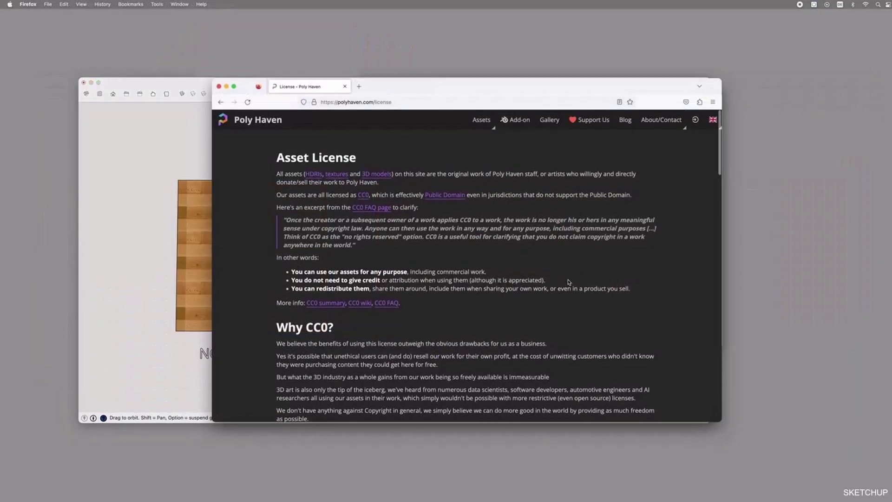
- Switch to Firefox, read Poly Haven's asset license, and search Google for "seamless texture"
scroll(569, 281, "down", 1)
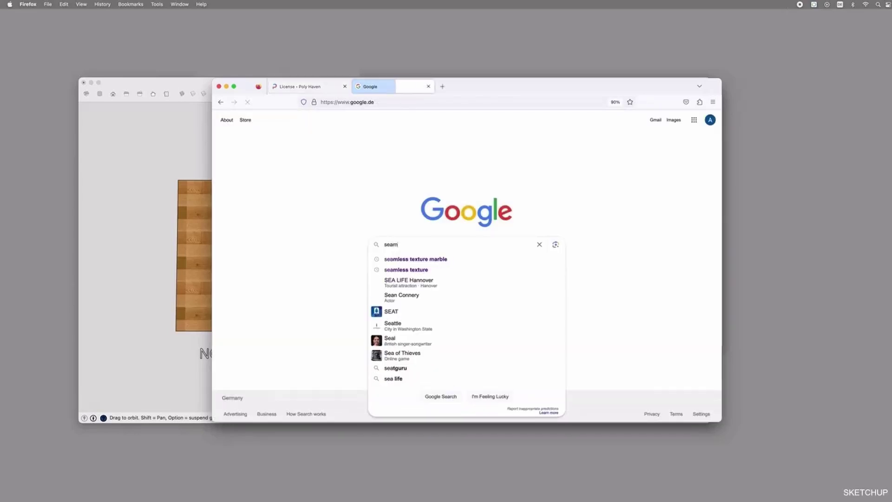
type("less texture")
key("Return")
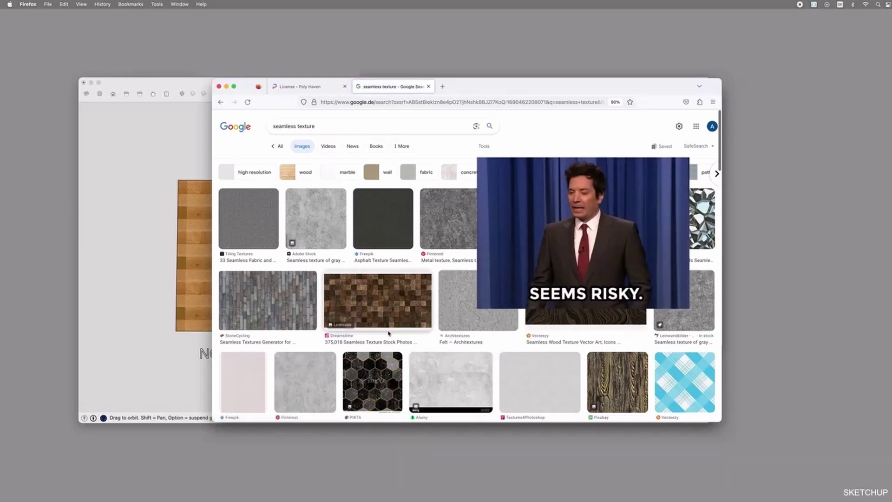
- Return to Poly Haven, go to its home page, and browse the Floor category of its textures
left_click(311, 93)
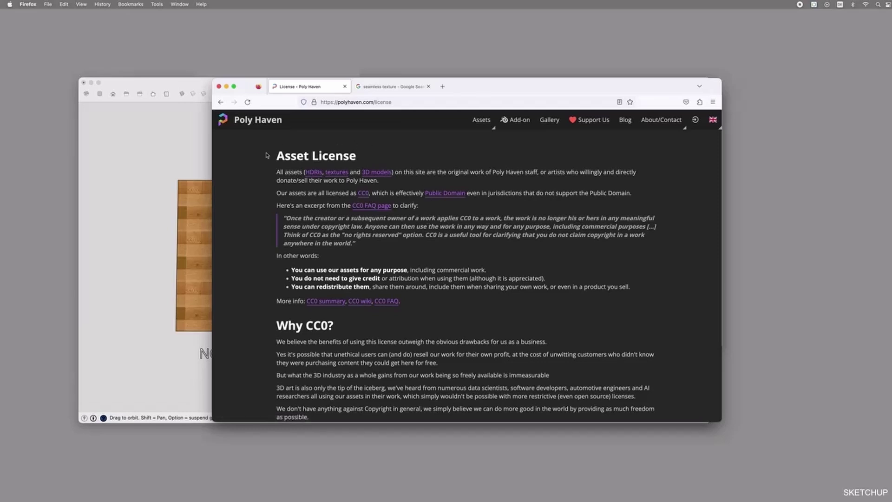
left_click(267, 122)
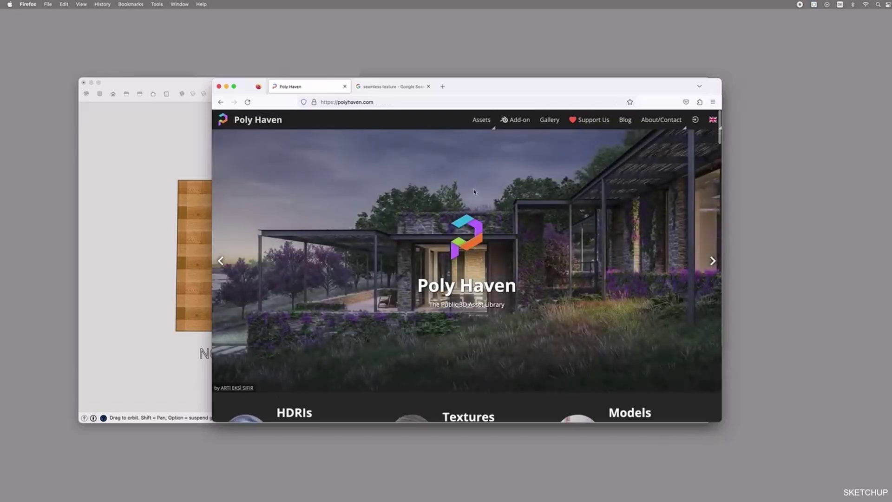
scroll(474, 191, "down", 5)
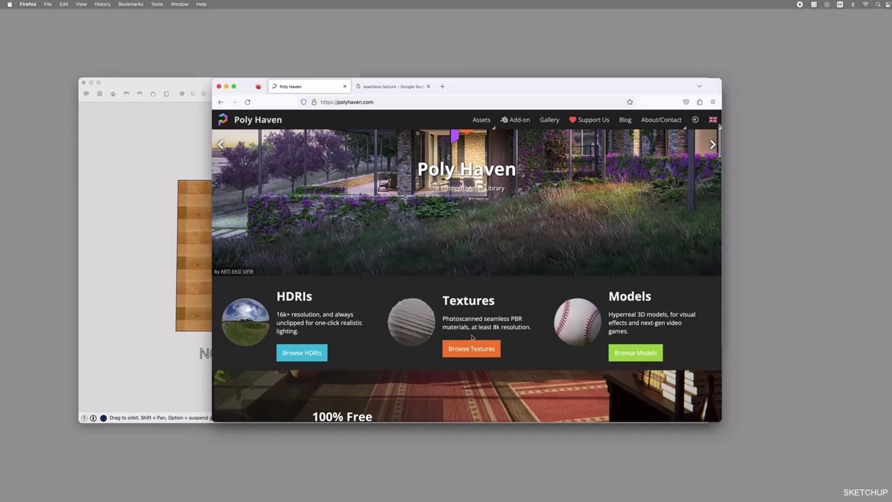
left_click(472, 348)
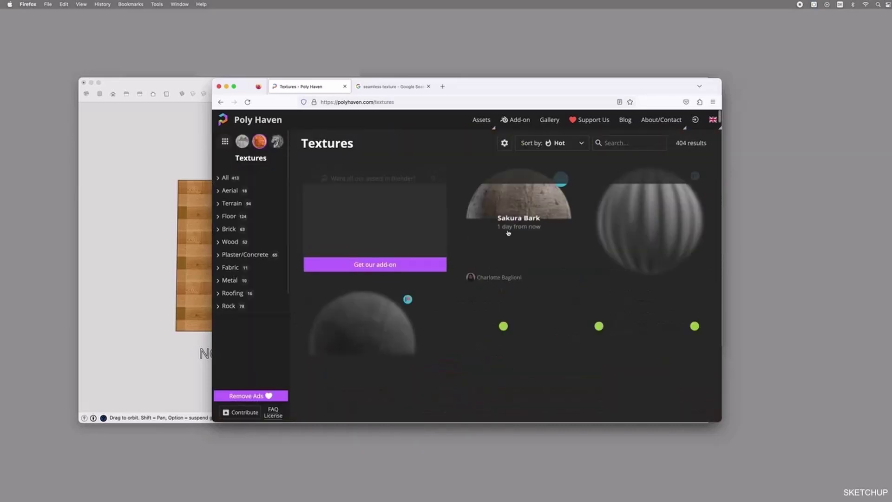
left_click(226, 217)
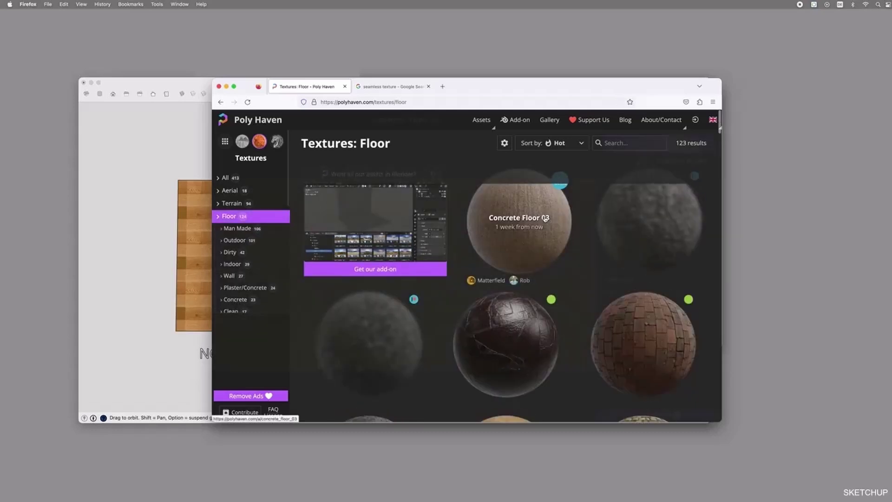
- Open the Laminate Floor 03 texture on Poly Haven and download it at 4K resolution
left_click(544, 218)
left_click(611, 143)
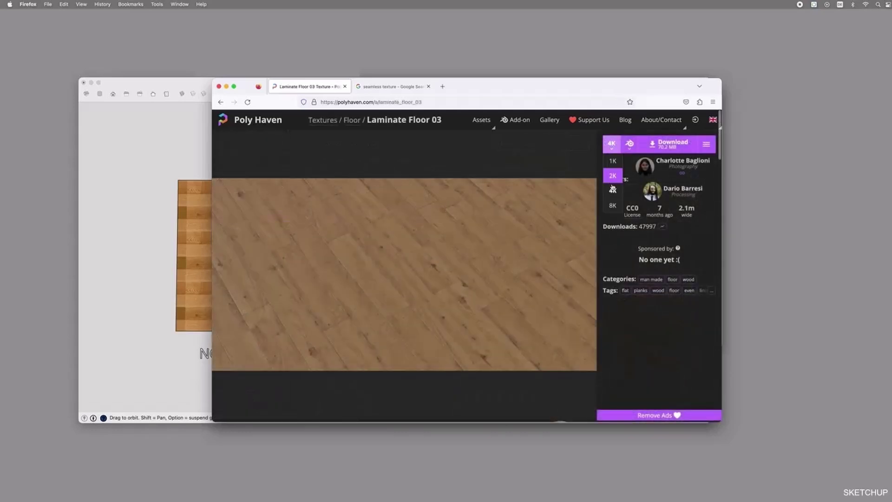
left_click(669, 145)
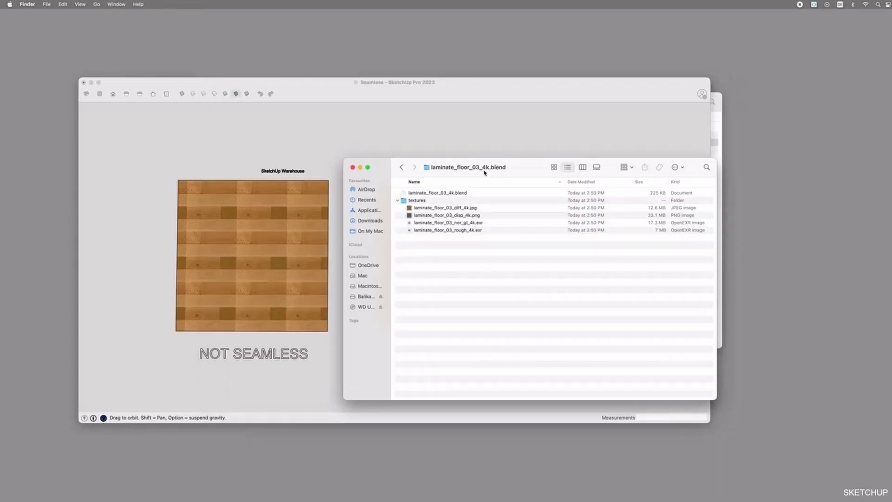
- Switch to Finder and preview laminate_floor_03_disp_4k.png and its neighbouring files in the laminate_floor_03_4k.blend folder
left_click(418, 202)
left_click(454, 207)
left_click(477, 215)
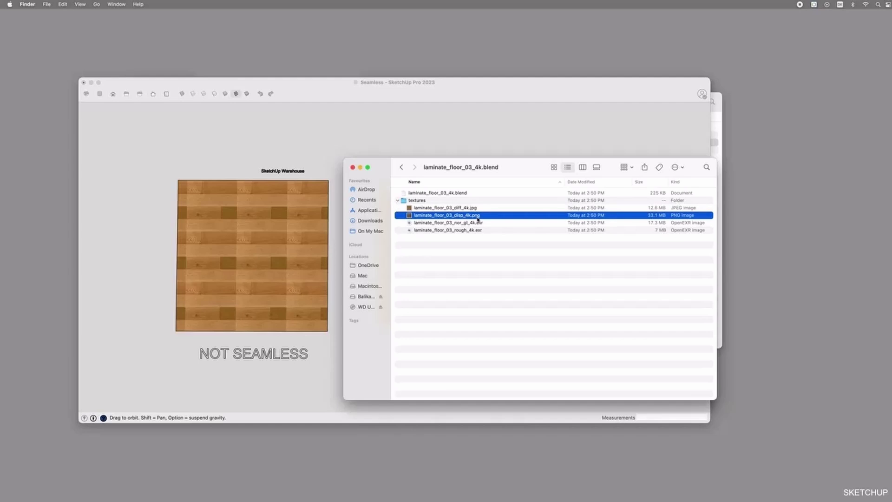
key("space")
key("Down")
key("Up")
key("space")
key("Up")
key("Up")
key("Up")
key("space")
key("space")
- Preview the colour image laminate_floor_03_diff_4k.jpg from the downloaded textures folder
key("Down")
key("Down")
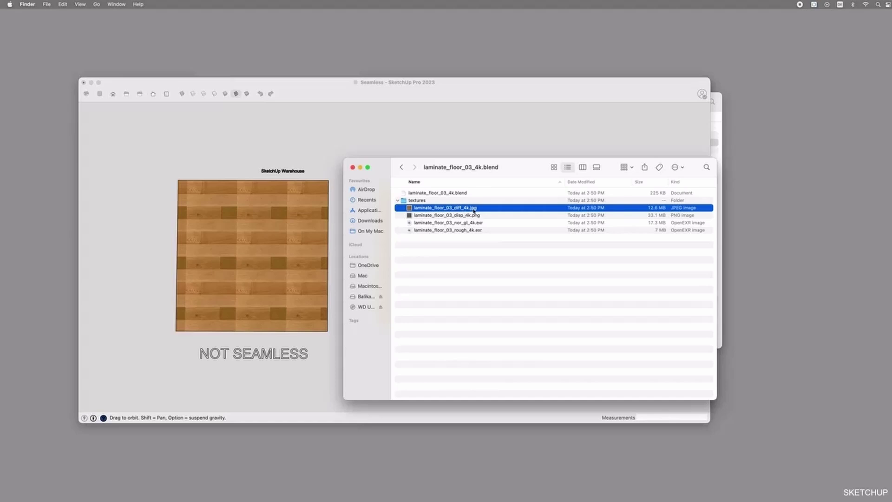
key("space")
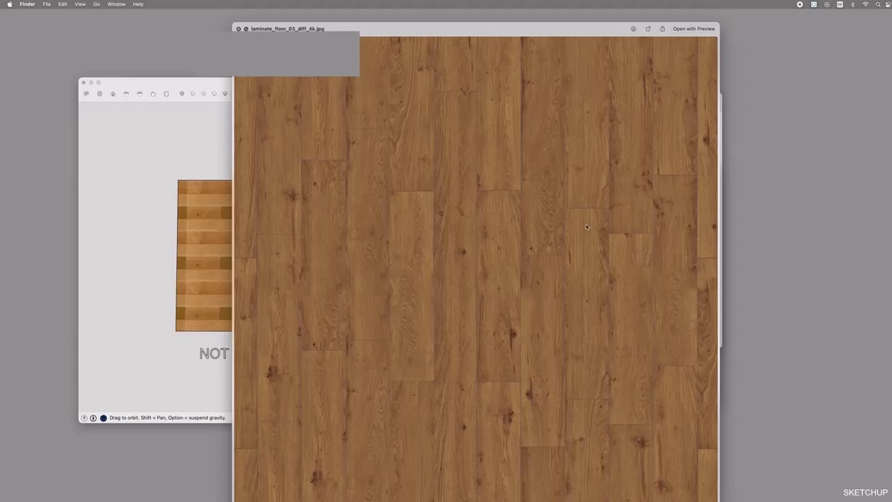
key("space")
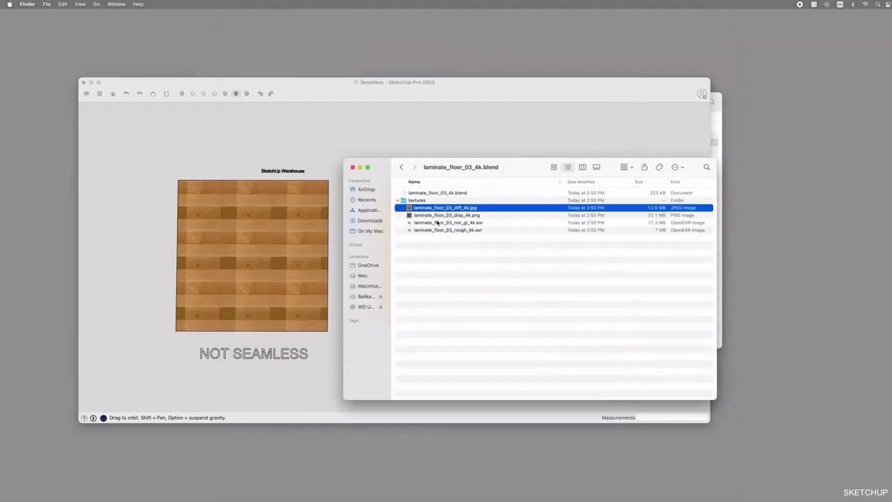
- Move the Finder window aside, return to the Seamless model, and draw a rectangle about 668 by 600 mm beside the SEAMLESS sample
mouse_move(462, 168)
left_mouse_down()
mouse_move(523, 115)
mouse_move(544, 62)
mouse_move(567, 46)
left_mouse_up()
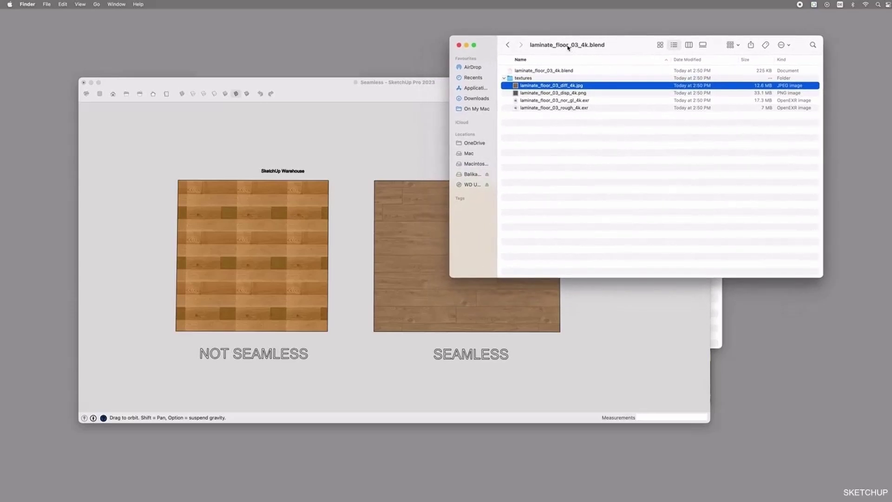
left_click(338, 86)
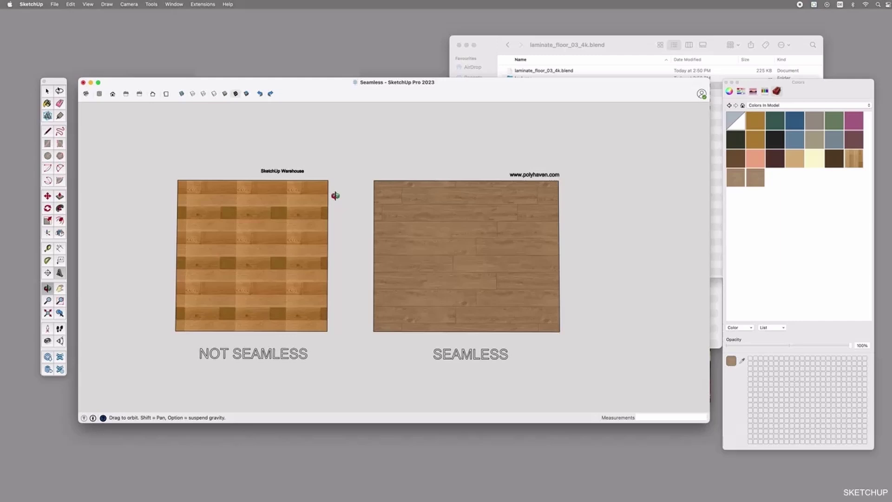
left_click_drag(536, 238, 393, 240, "shift")
key("r")
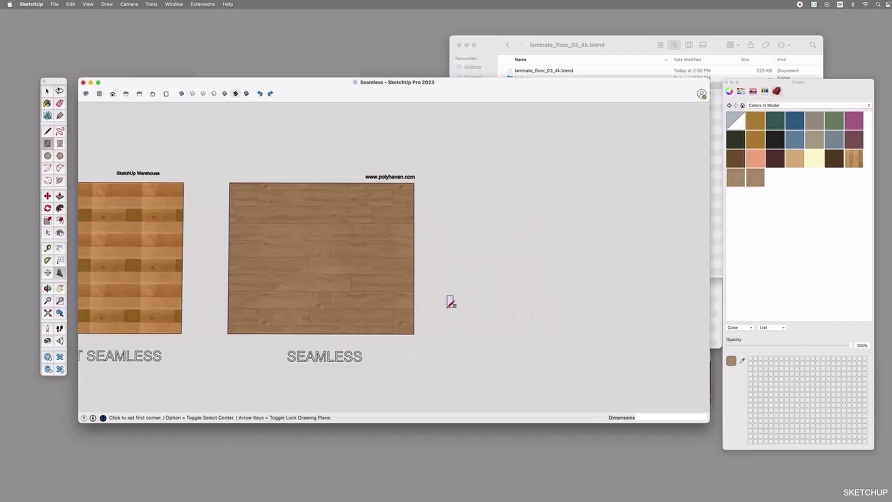
left_click(447, 332)
left_click(615, 182)
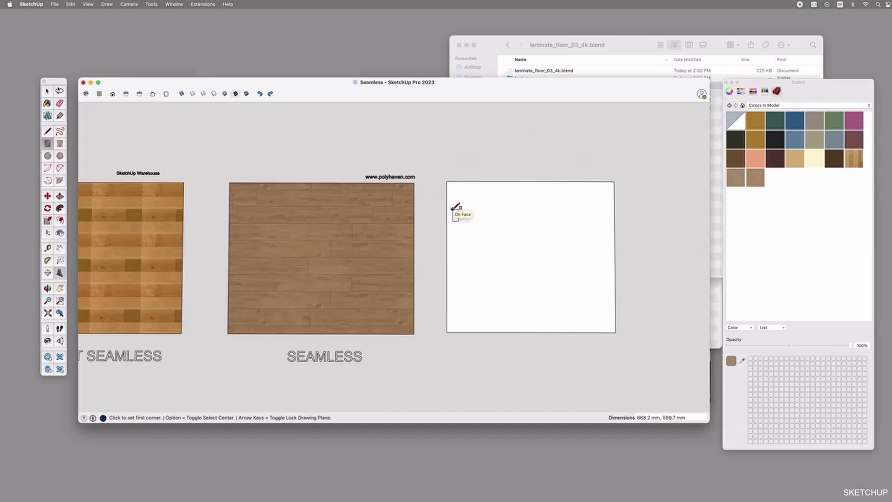
key("space")
- Select the new rectangle's face and begin an import from the laminate_floor_03_4k.blend folder, keeping the format at All Supported Types
left_click(532, 250)
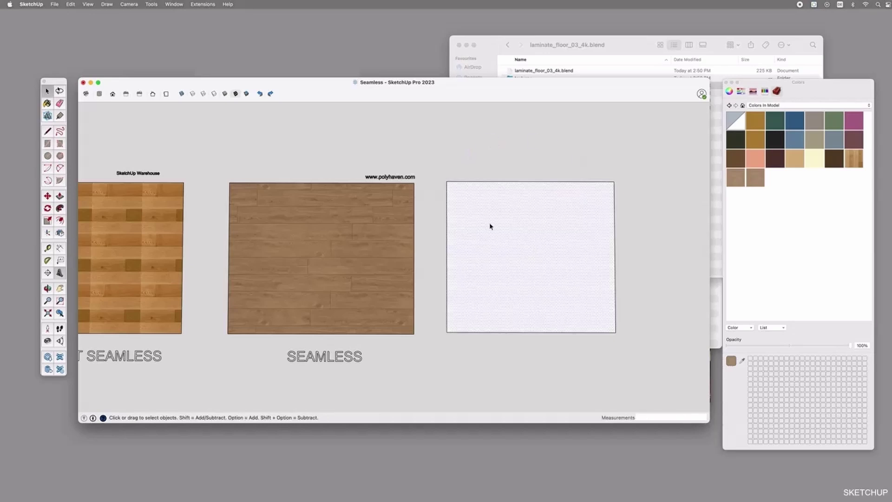
left_click(53, 4)
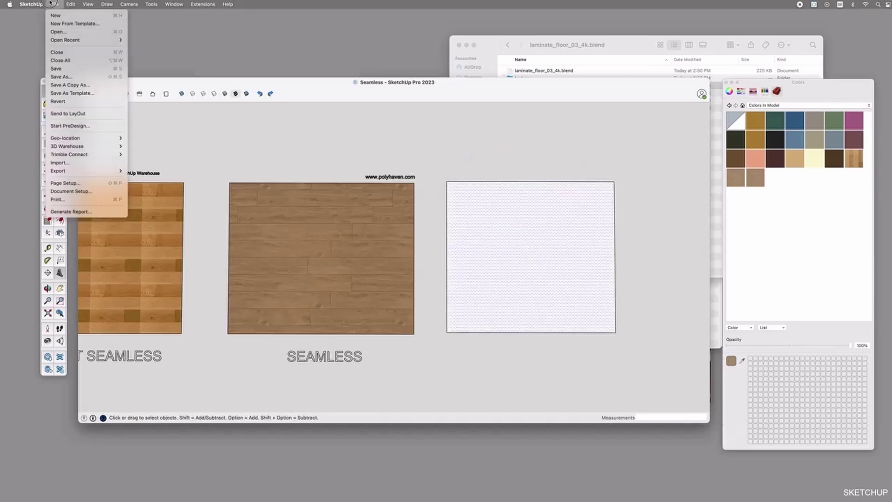
left_click(82, 163)
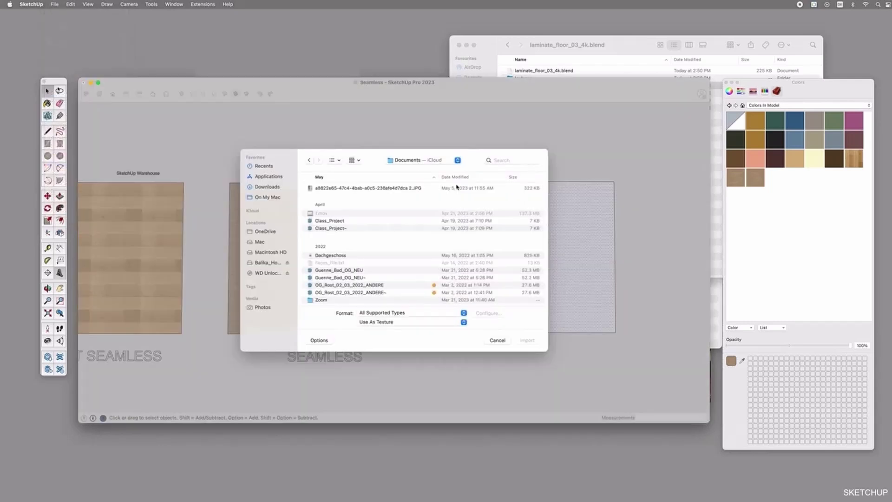
left_click(396, 314)
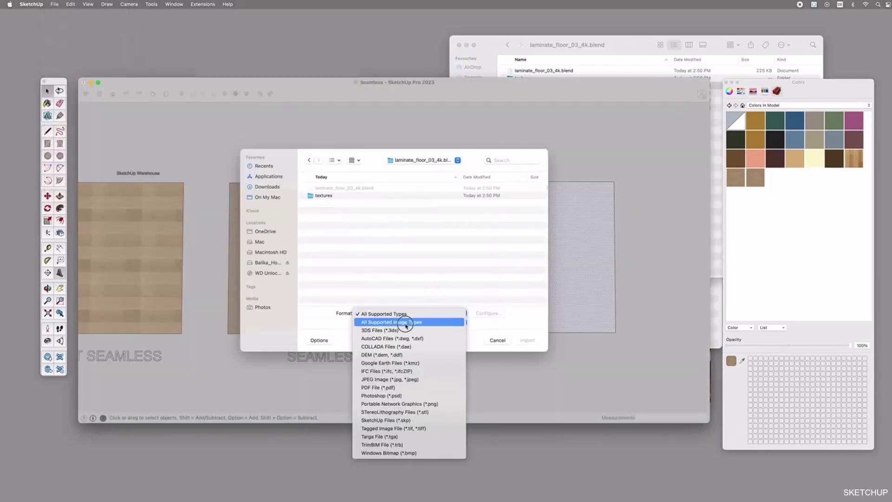
left_click(404, 315)
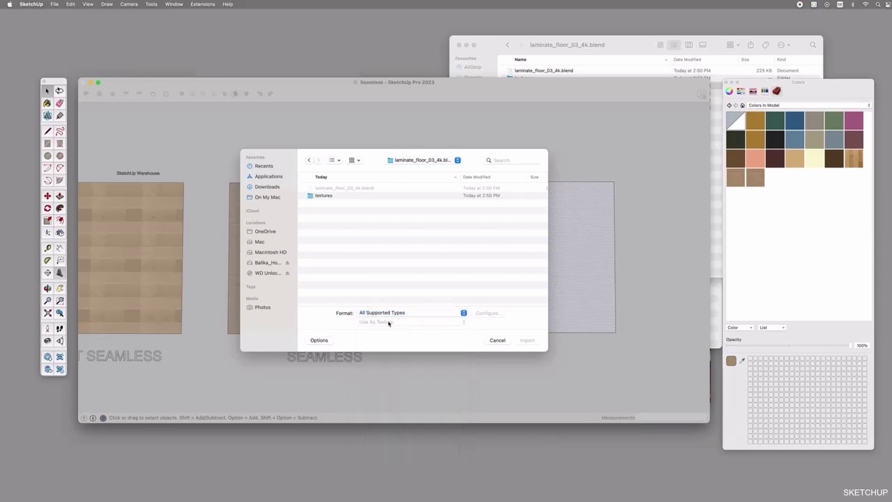
left_click(414, 314)
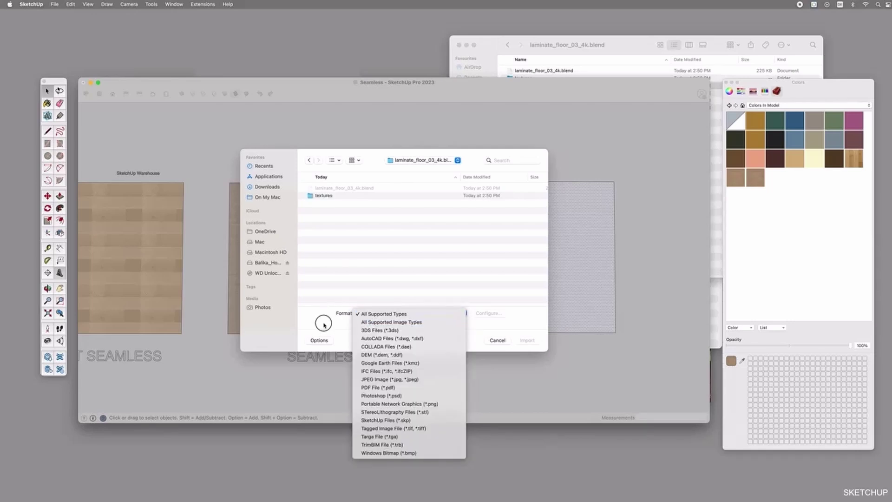
left_click(320, 320)
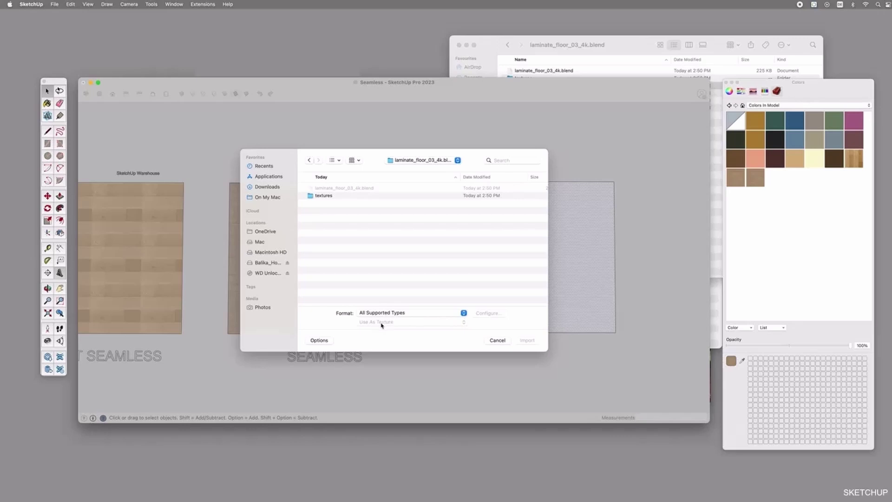
- Import laminate_floor_03_diff_4k.jpg from the textures folder with the Use As Texture option
double_click(326, 196)
left_click(356, 189)
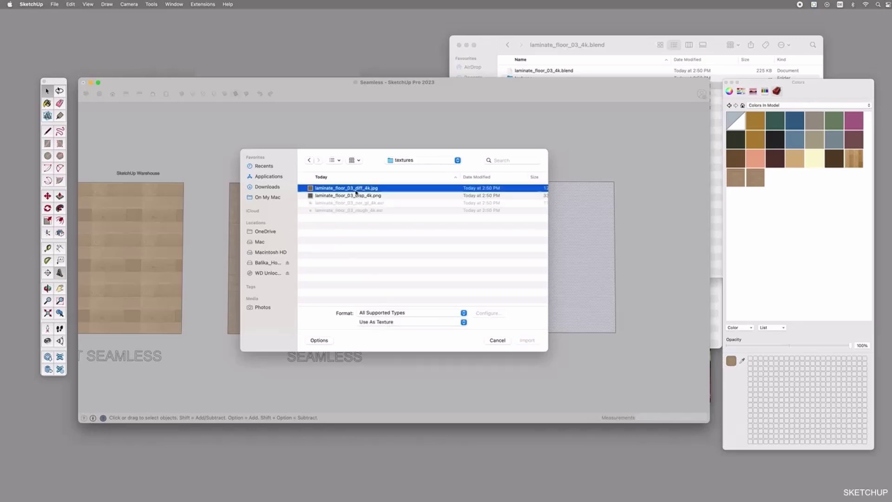
left_click(376, 321)
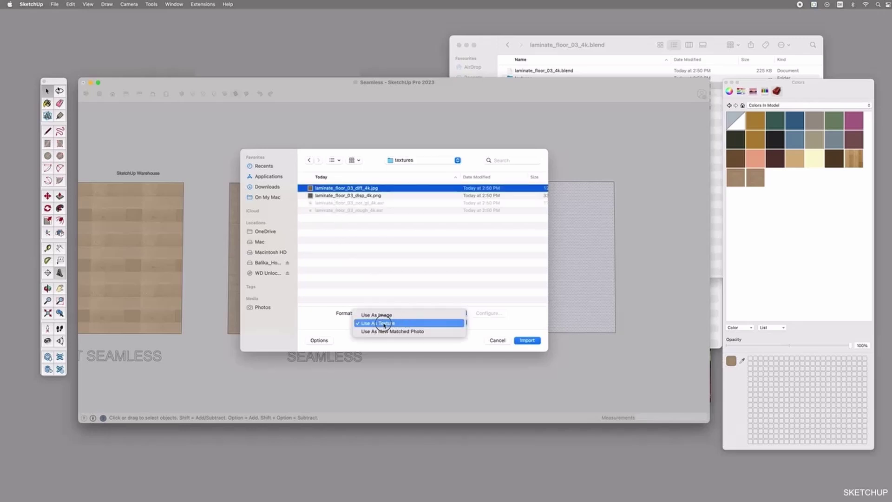
left_click(384, 323)
left_click(522, 342)
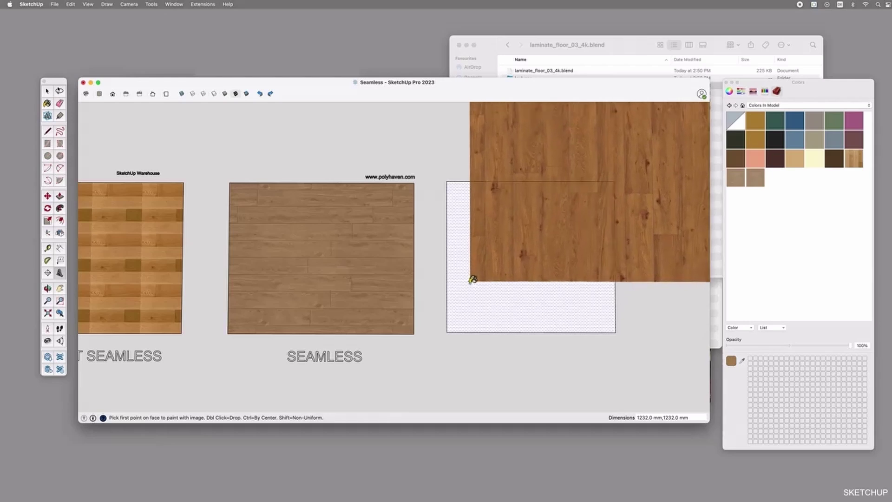
- Paint the new rectangle with the imported texture, starting at its lower-left corner and scaling the image to about 778 mm wide
left_click(446, 332)
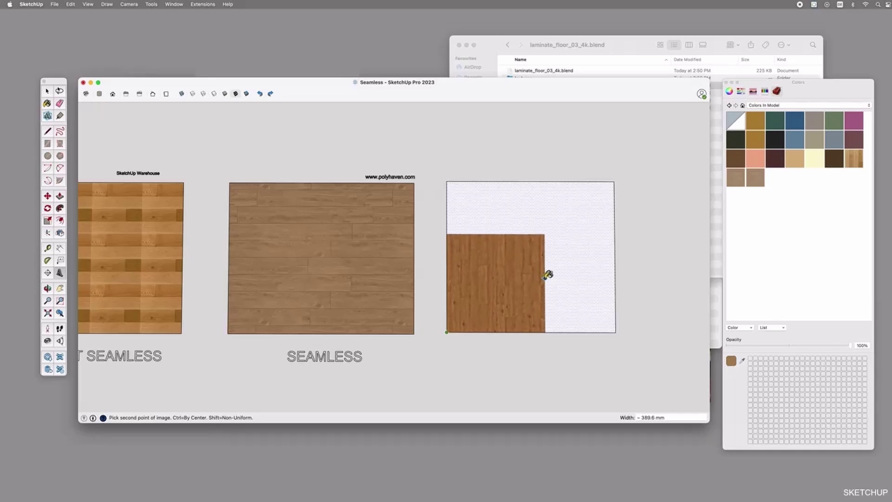
scroll(548, 275, "up", 3)
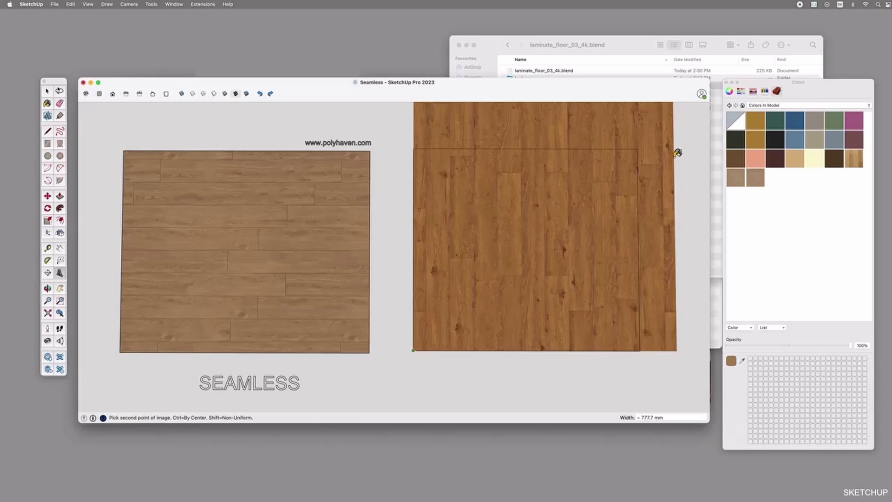
left_click(677, 153)
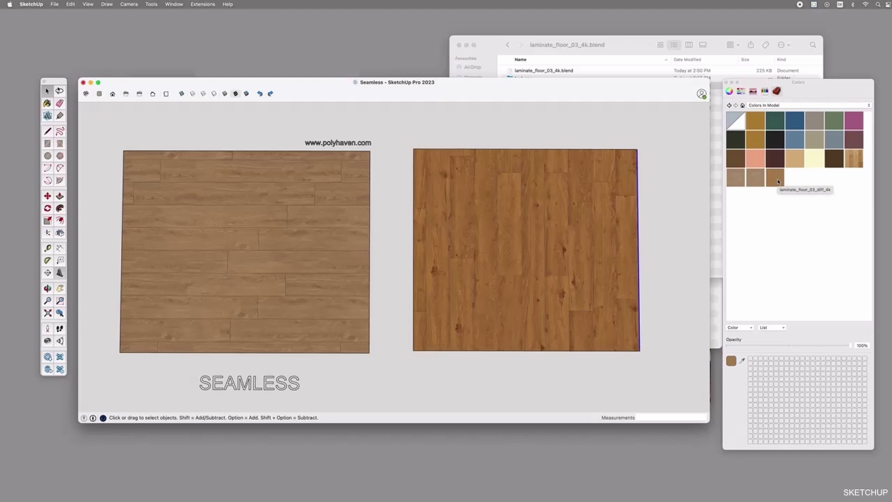
- Try to reshape the newly textured rectangle by moving its right edge
key("m")
left_click(640, 208)
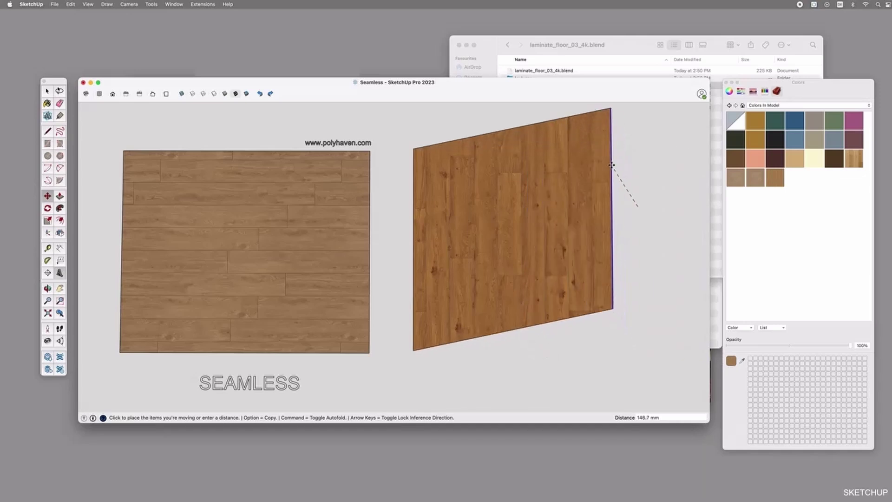
left_click(646, 219)
key("space")
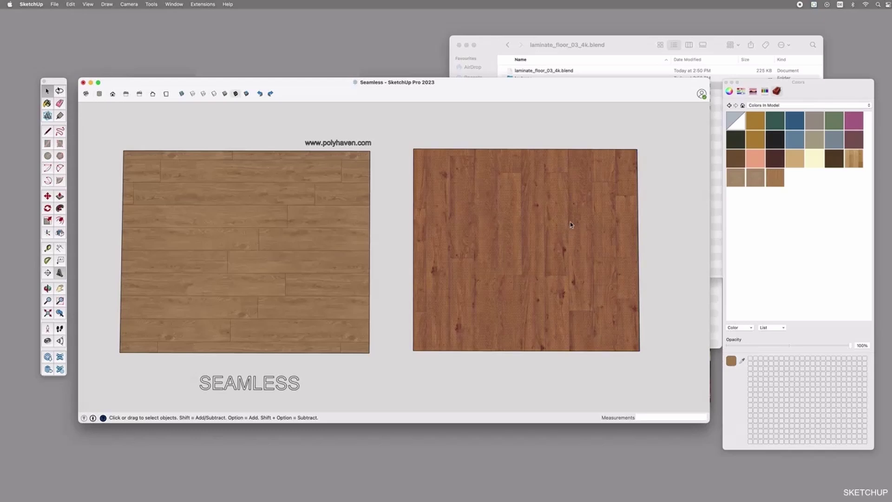
- Rotate the texture on the right-hand rectangle by 90 degrees and finish positioning it
right_click(569, 223)
mouse_move(622, 321)
left_click(655, 319)
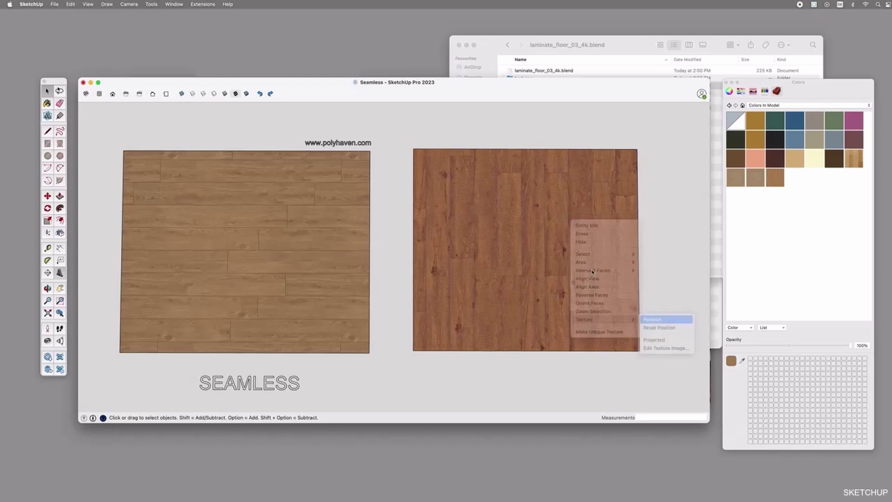
right_click(583, 265)
mouse_move(611, 295)
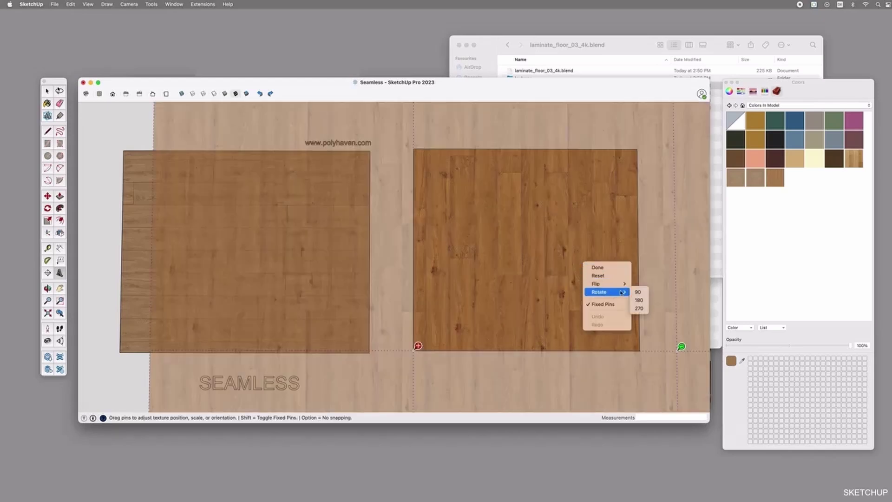
left_click(637, 292)
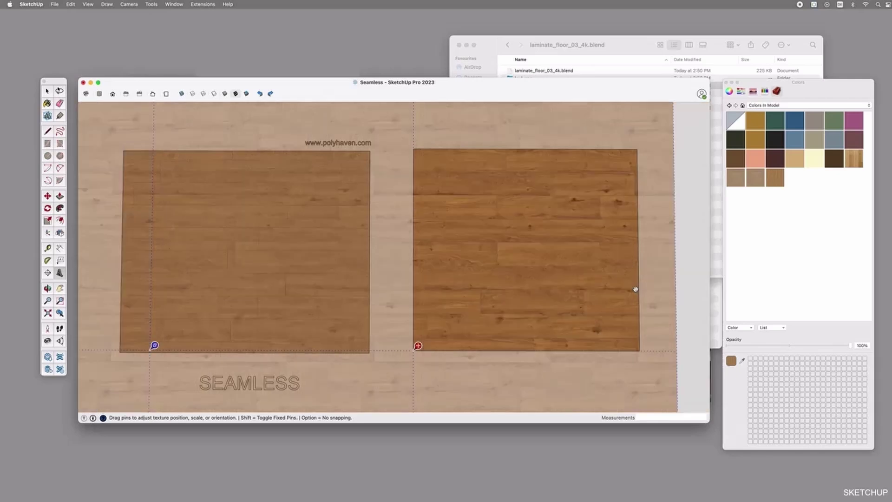
right_click(587, 260)
left_click(600, 262)
left_click(670, 268)
- Make the right-hand textured rectangle a component named Wooden_Texture_1
left_click(529, 245)
right_click(550, 247)
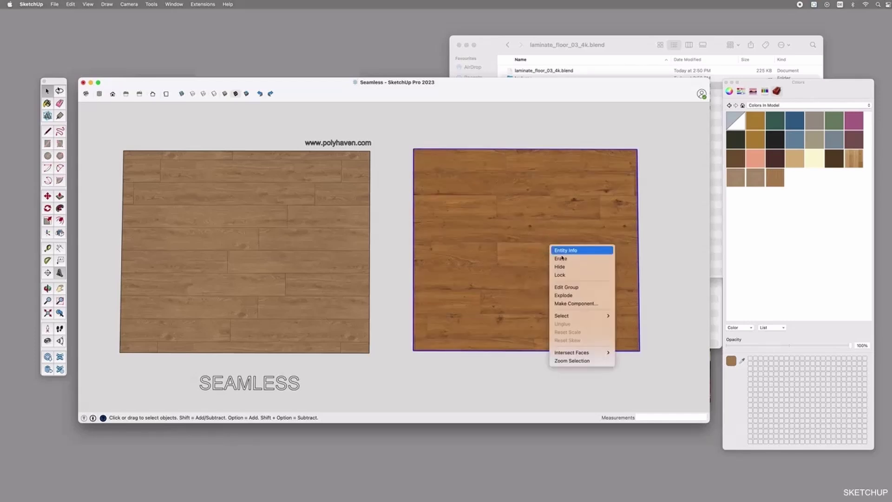
left_click(575, 303)
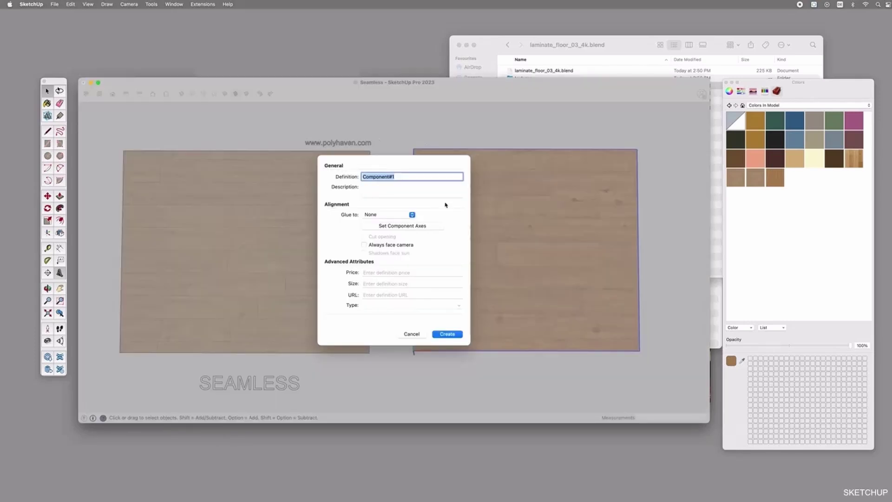
type("Wooden_Texture_")
left_click(447, 334)
- Share the wooden texture component to 3D Warehouse and mark its upload as a private model
right_click(534, 255)
mouse_move(571, 359)
left_click(631, 360)
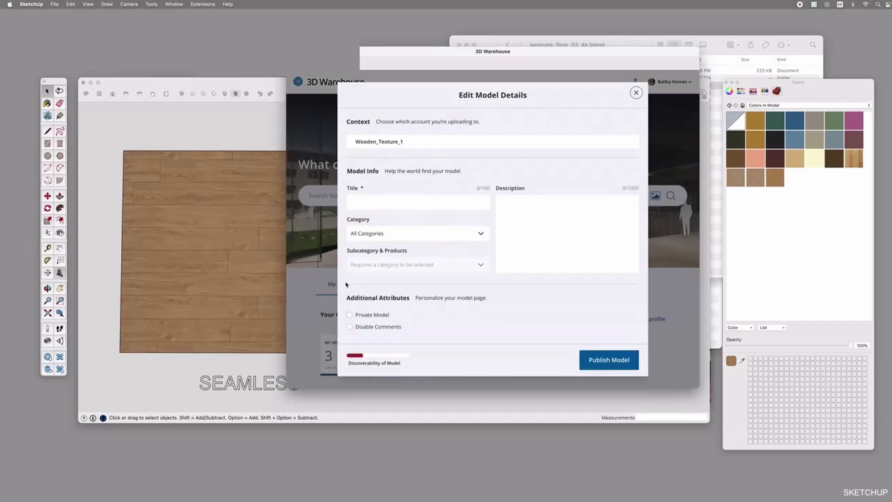
left_click(351, 315)
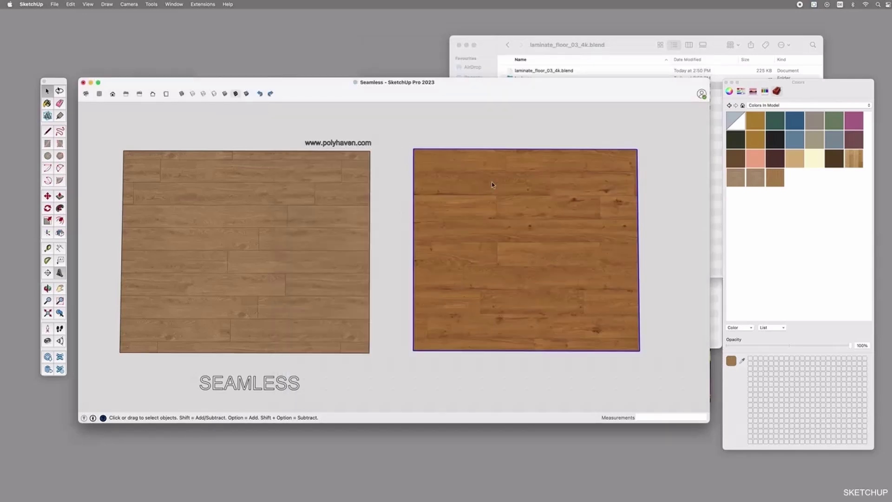
- Look around the kitchen in the Contemporary_Coastal_3D_Elevation_Floorplan model to examine its worktop, splashback and floor textures
scroll(549, 284, "down", 5)
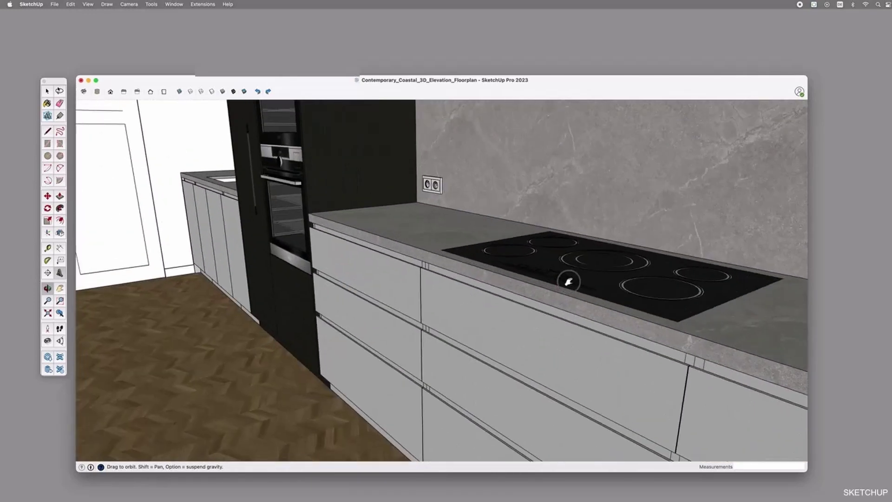
left_click_drag(569, 281, 443, 274)
left_click_drag(543, 275, 494, 281)
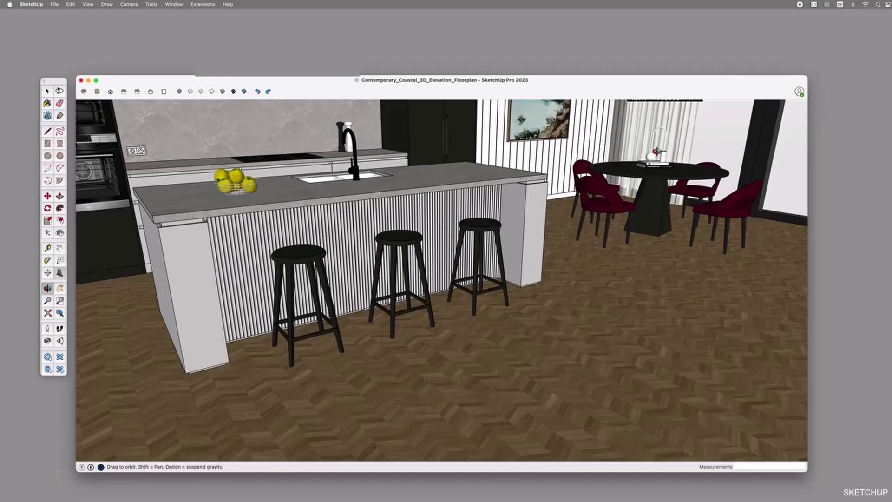
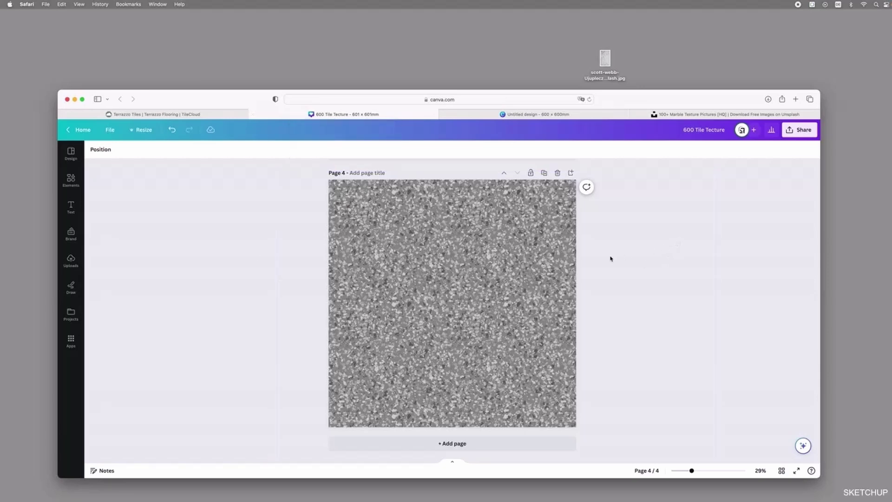
- Review the 600 Tile Tecture pages in Canva and browse TileCloud's terrazzo look tiles, opening Redfern External Terrazzo Look White
scroll(641, 258, "down", 5)
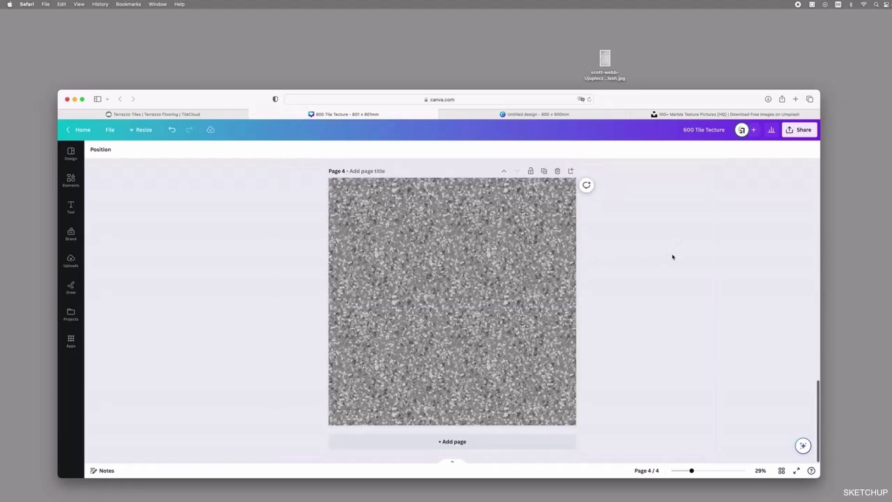
scroll(587, 257, "up", 10)
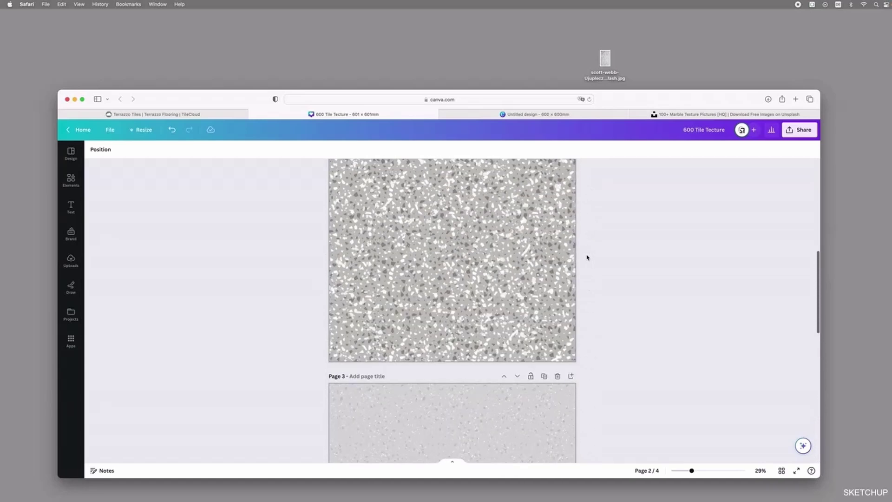
left_click(200, 116)
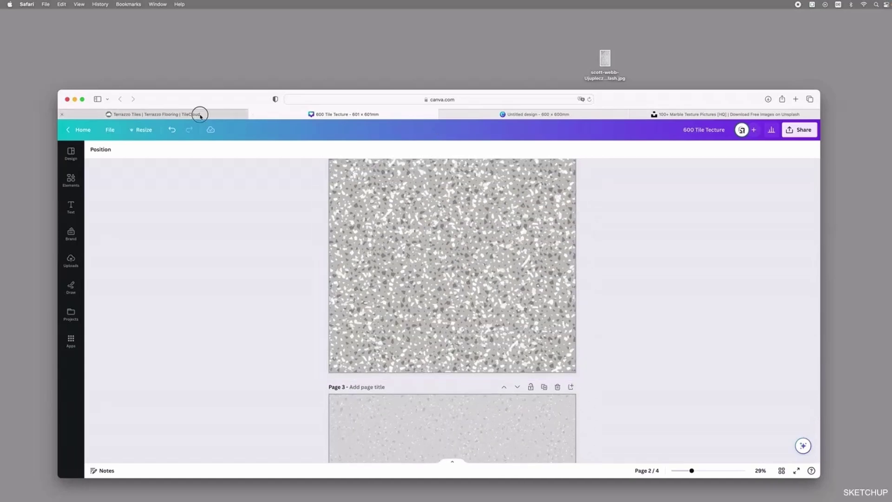
scroll(739, 227, "up", 1)
scroll(744, 234, "down", 1)
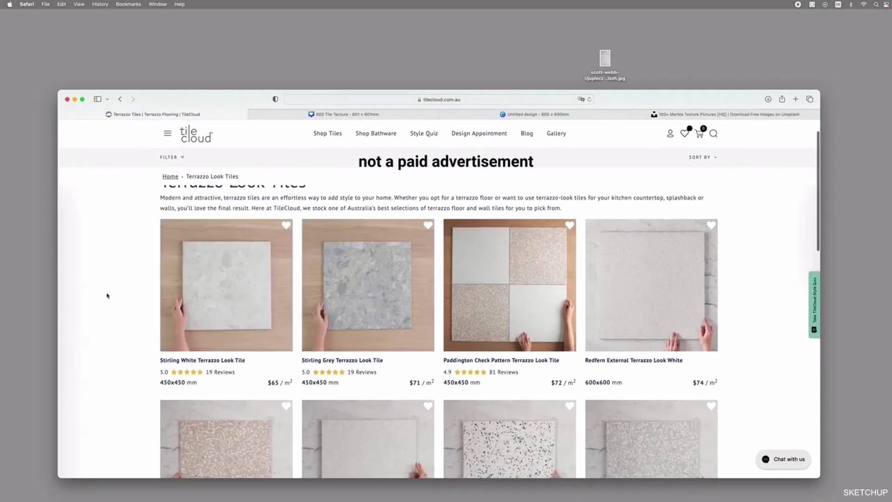
scroll(108, 294, "down", 3)
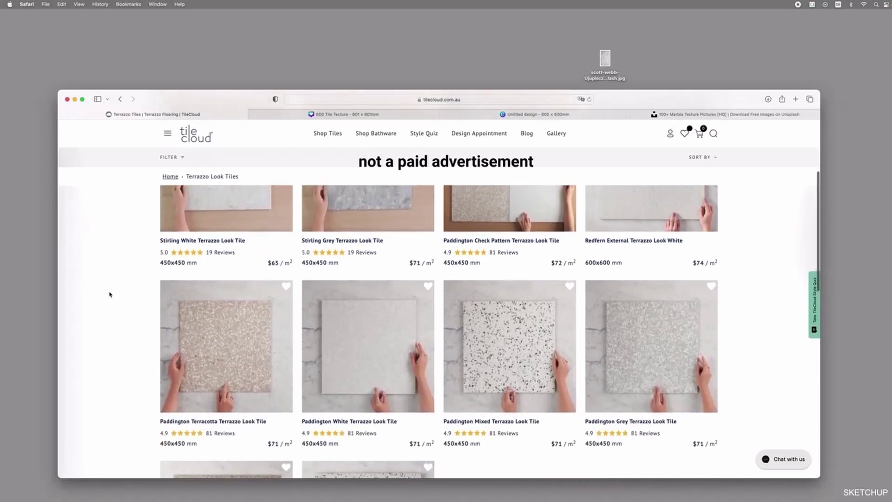
scroll(110, 295, "down", 2)
scroll(110, 295, "up", 5)
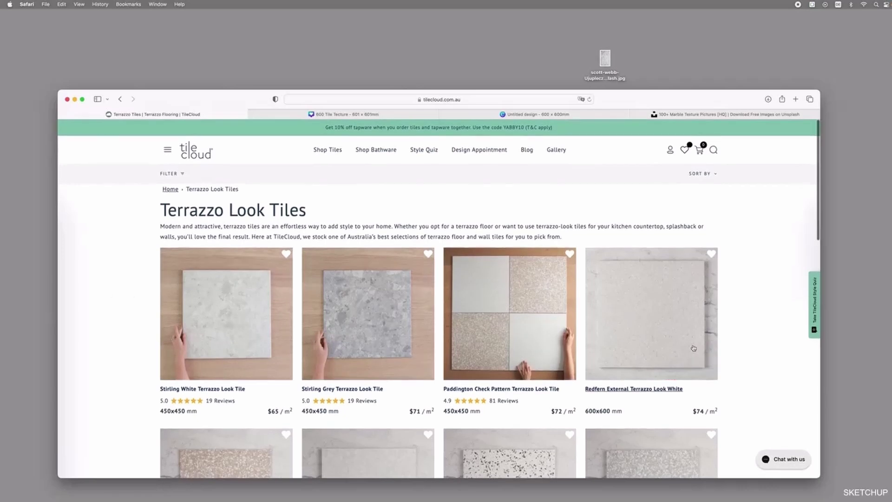
left_click(670, 315)
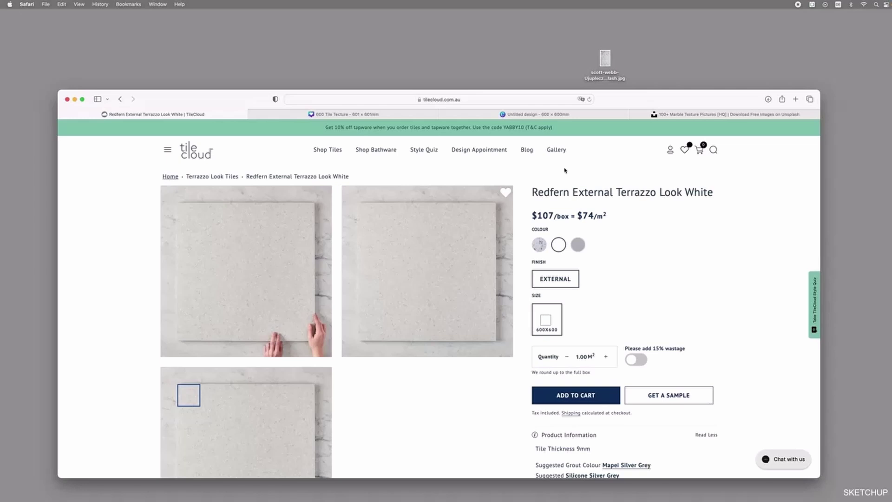
- Switch to the blank 600 mm × 600 mm Canva design and place the marble image from the desktop on its page
left_click(478, 117)
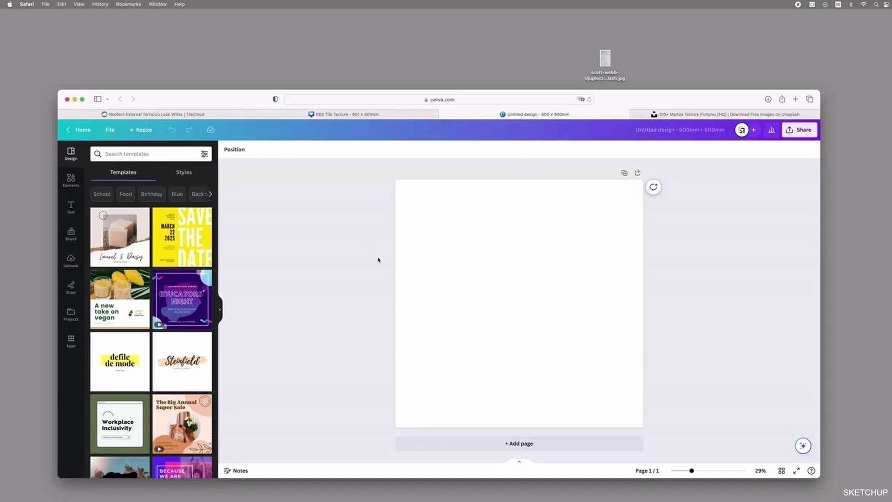
left_click(474, 260)
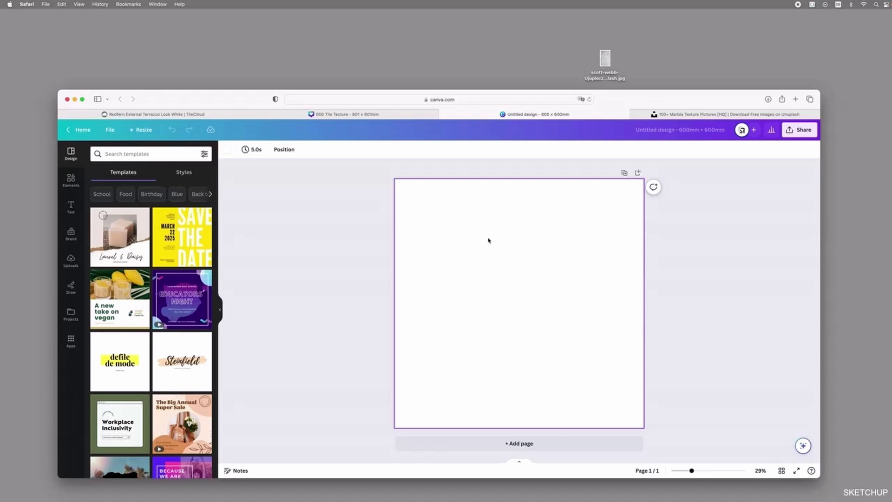
left_click(603, 59)
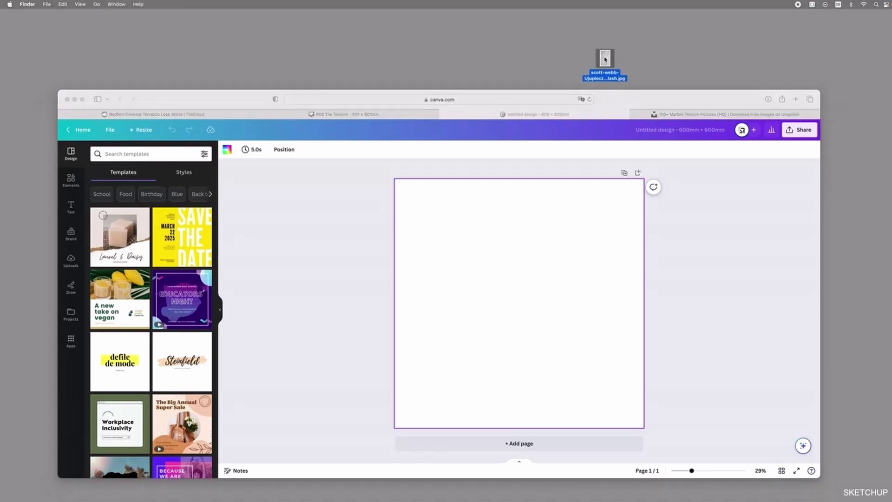
left_click_drag(604, 59, 479, 244)
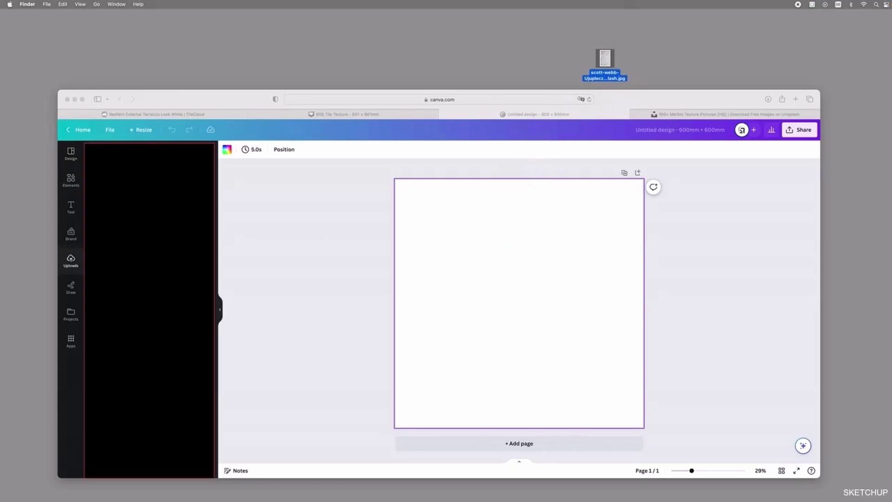
left_click(674, 115)
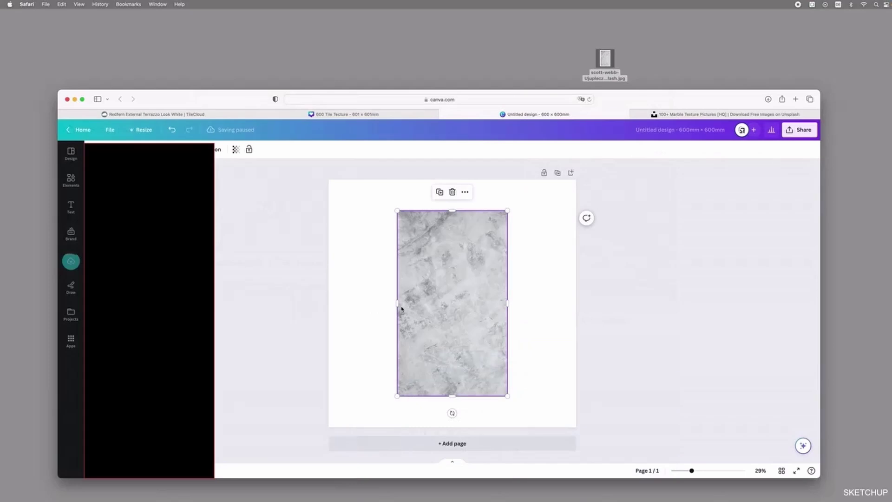
- Extend the marble image on all four sides so it fills the whole square page
left_click_drag(397, 302, 320, 303)
left_click_drag(414, 210, 415, 180)
left_click_drag(505, 287, 576, 286)
left_click_drag(449, 396, 448, 427)
left_click(645, 333)
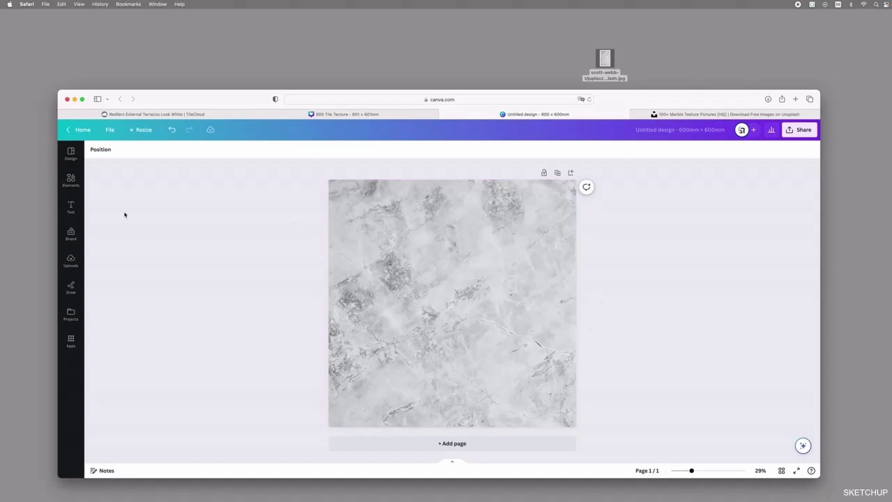
- Add a square shape with no fill and a solid border of weight 8
left_click(71, 179)
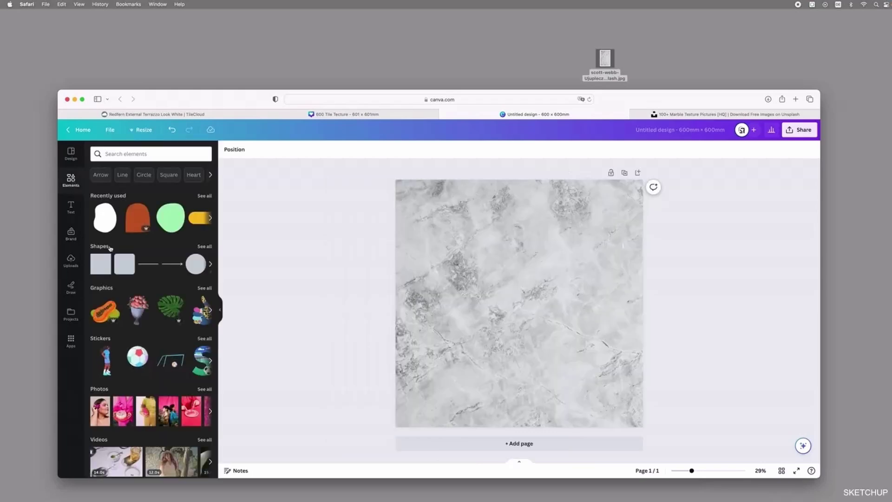
left_click(100, 265)
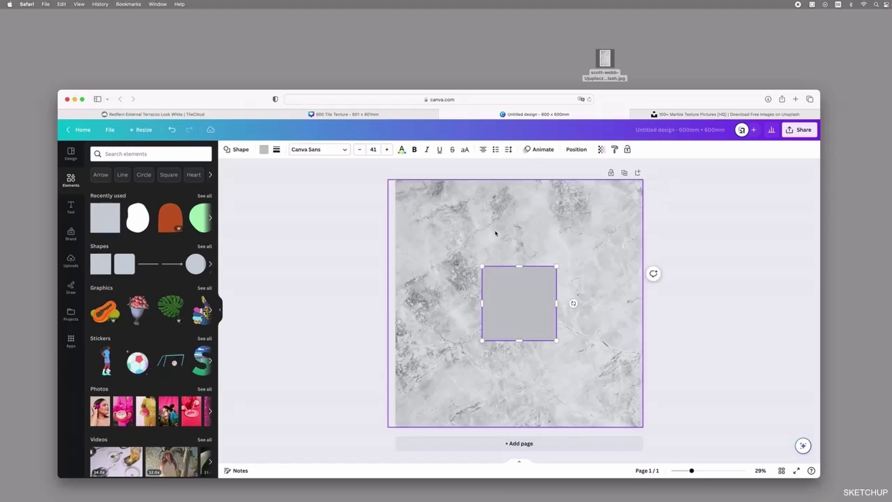
left_click(264, 149)
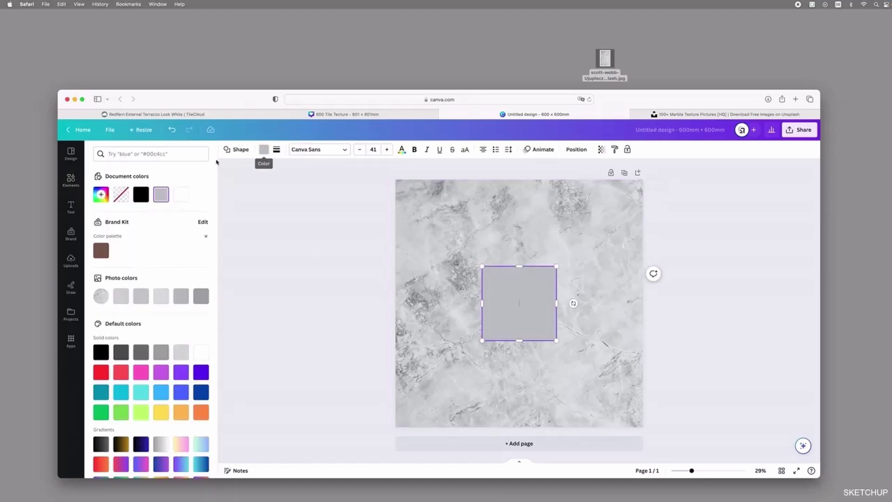
left_click(121, 194)
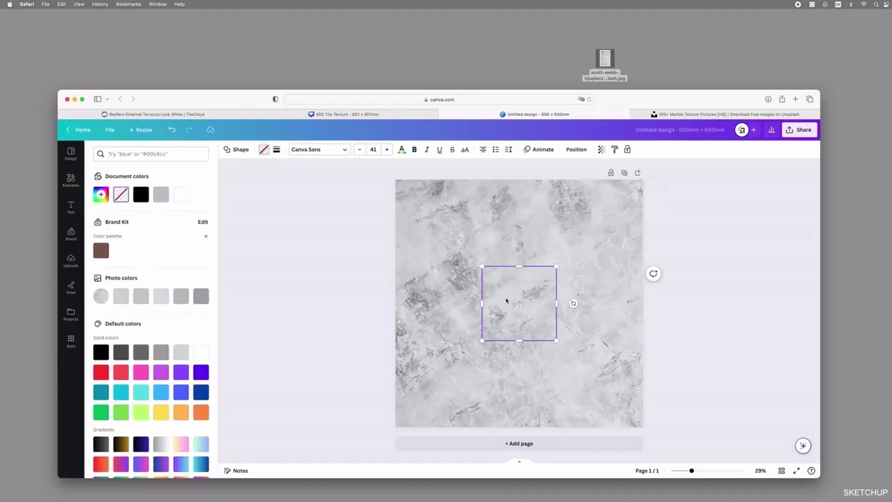
left_click(276, 149)
left_click(301, 171)
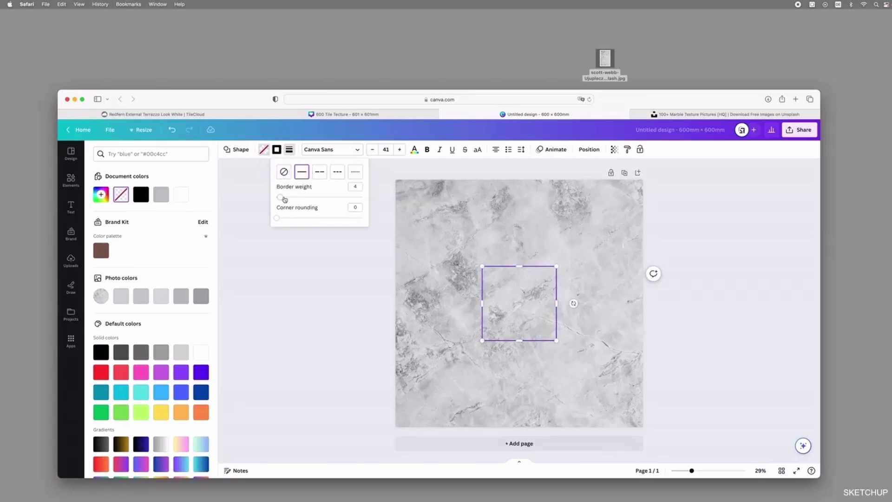
mouse_move(280, 197)
left_mouse_down()
mouse_move(308, 199)
mouse_move(284, 201)
left_mouse_up()
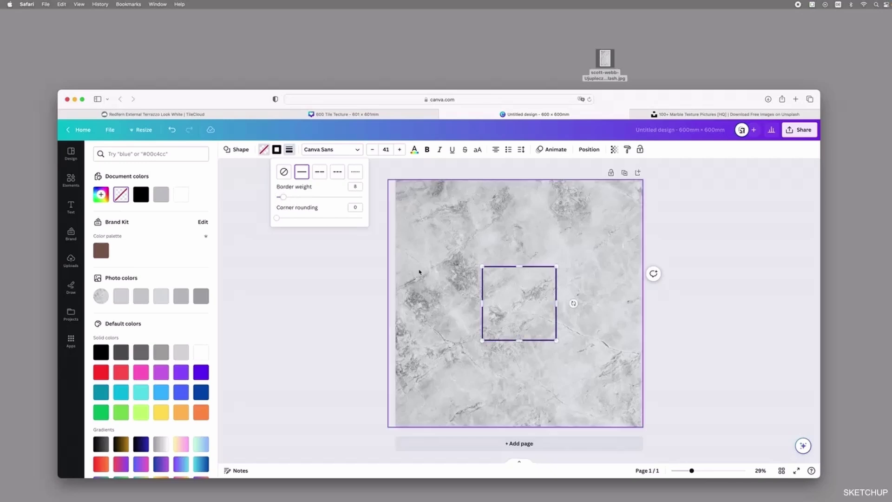
- Align the square outline with the page's upper-left corner and enlarge it to frame the whole marble image
left_click(392, 275)
left_click_drag(518, 297, 431, 212)
left_click_drag(470, 253, 643, 426)
left_click(386, 205)
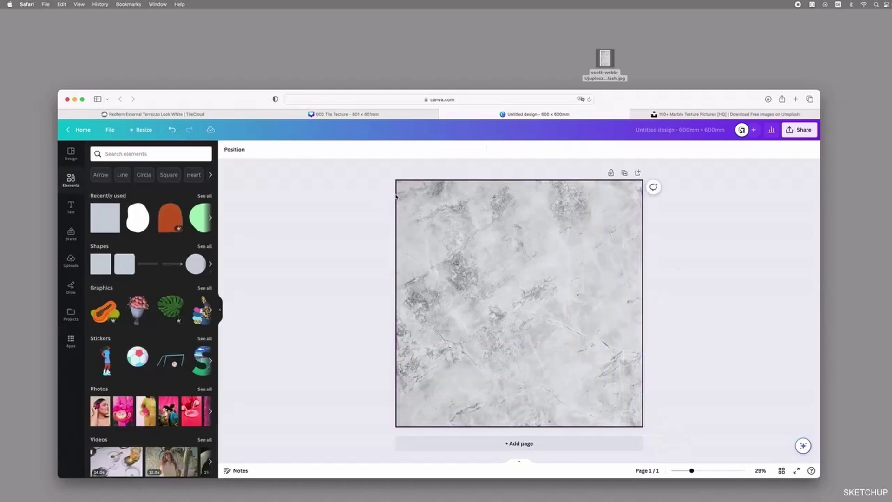
- Change the square outline's border colour to the mid grey among the default solid colours
left_click(416, 183)
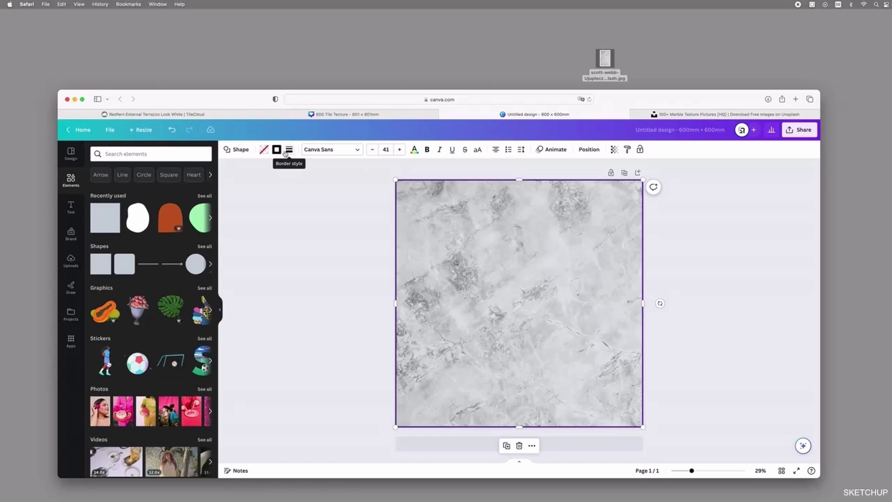
left_click(374, 207)
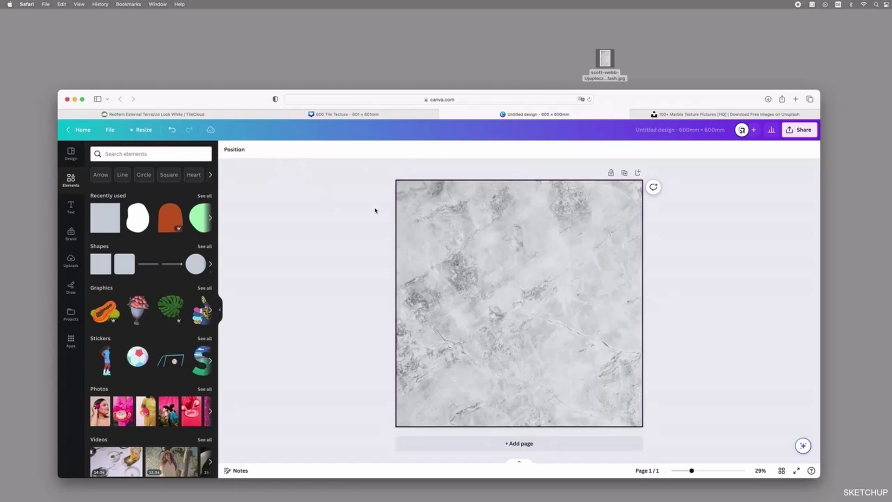
left_click(409, 195)
left_click(277, 149)
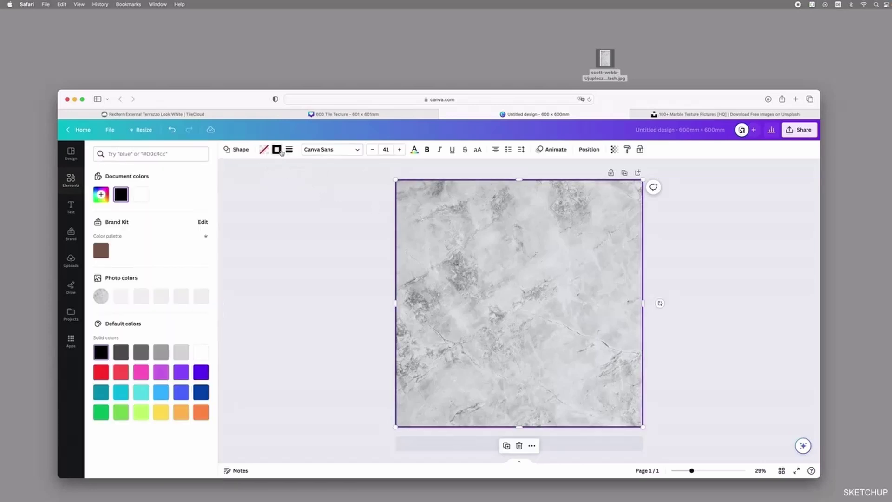
left_click(140, 352)
left_click(344, 255)
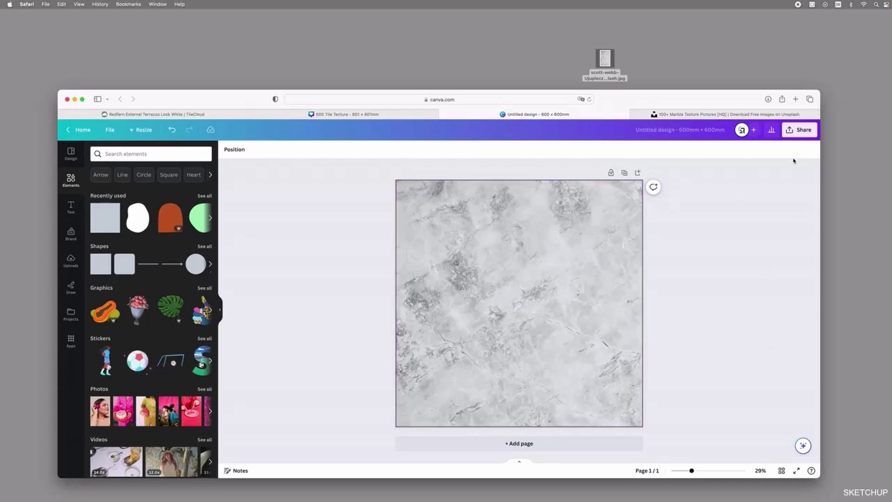
- Download the single-page design as a JPG at maximum quality
left_click(794, 135)
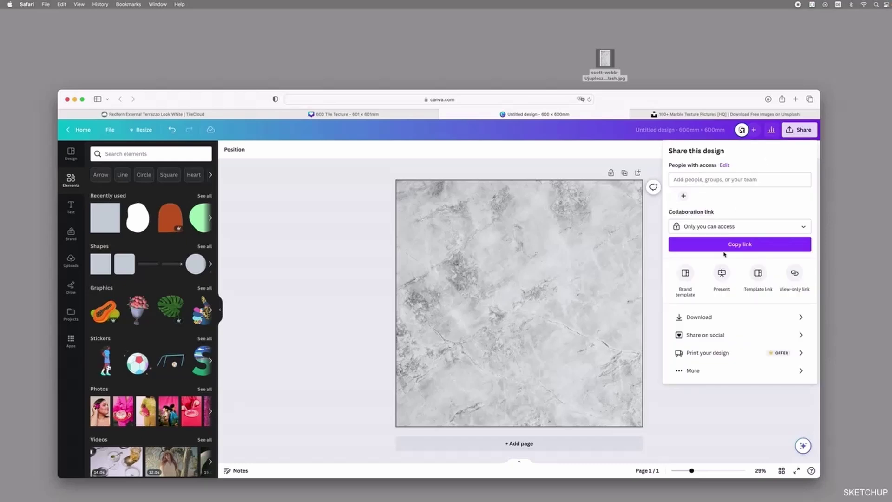
left_click(714, 322)
left_click(688, 181)
left_click(694, 206)
left_click_drag(780, 234, 808, 234)
left_click(742, 274)
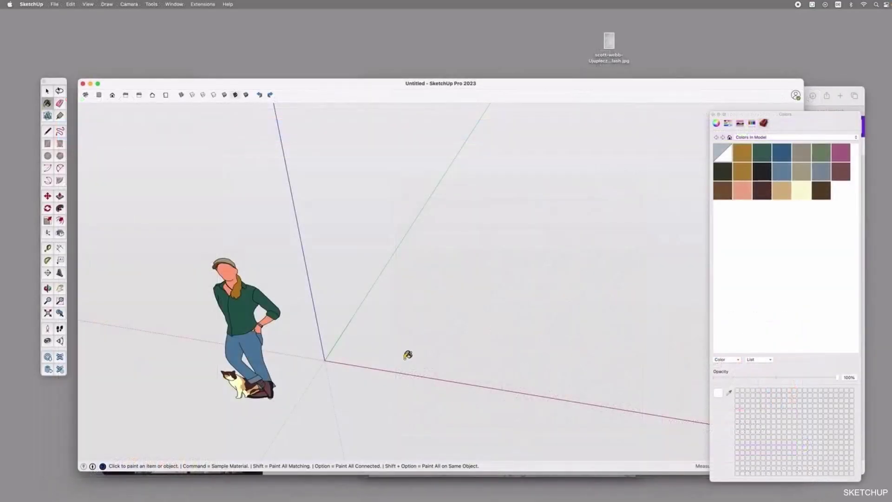
- Switch to SketchUp and draw a 600 by 600 mm square on the ground near the origin, moving the Colors window aside
key("r")
left_click(358, 355)
left_click(447, 327)
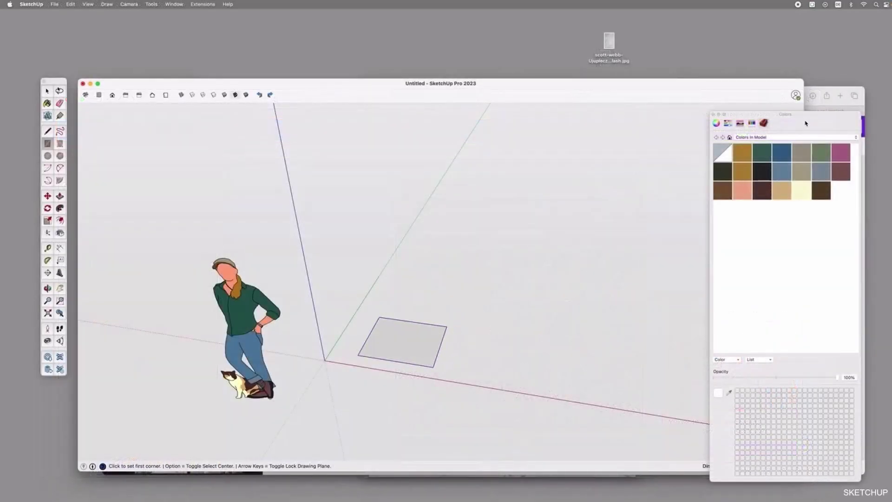
left_click_drag(805, 123, 803, 43)
left_click(745, 465)
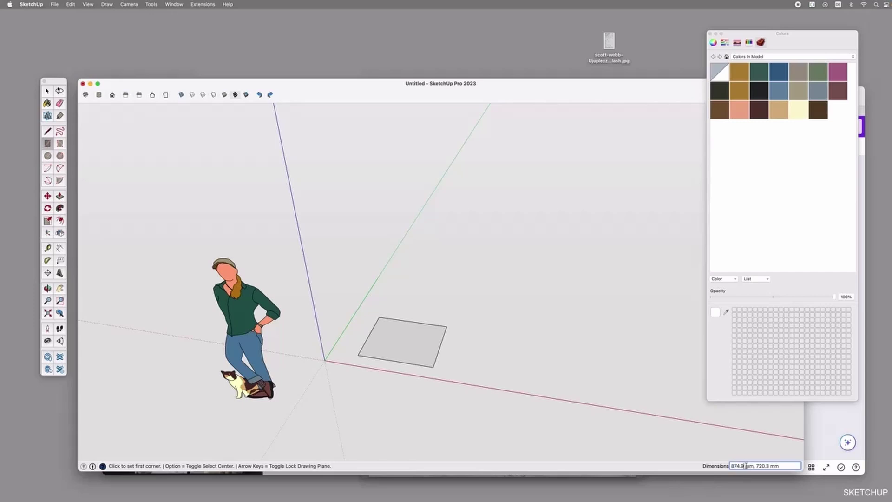
triple_click(750, 464)
type("600,600")
key("Return")
- Import Tile_600_600_1.jpg as a texture on the square, anchored at its corner nearest the origin with a height of 600 mm
key("space")
left_click(398, 349)
left_click(55, 4)
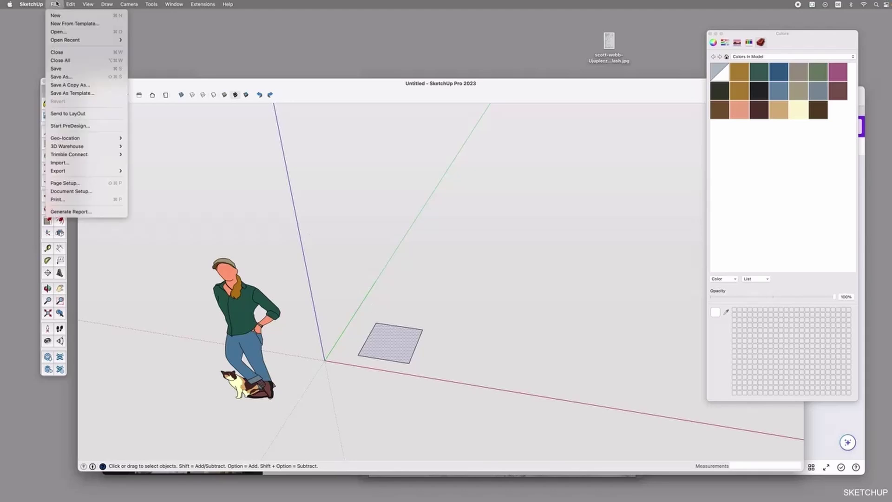
left_click(68, 163)
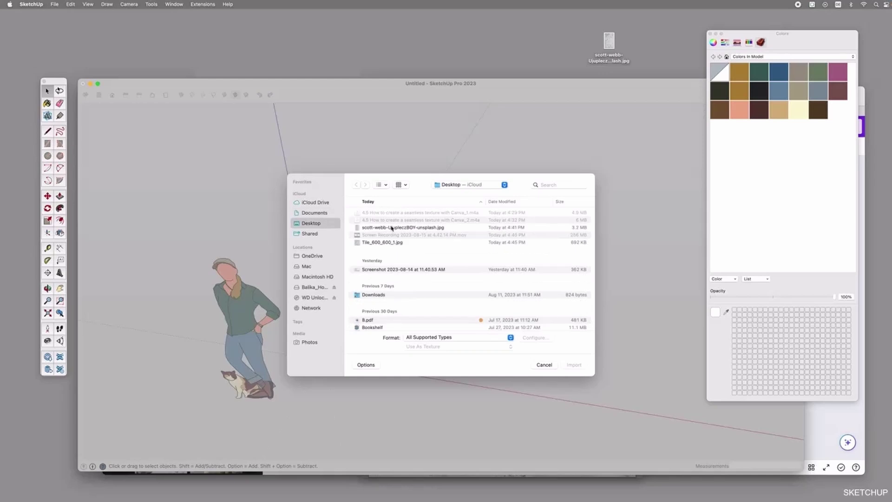
double_click(386, 243)
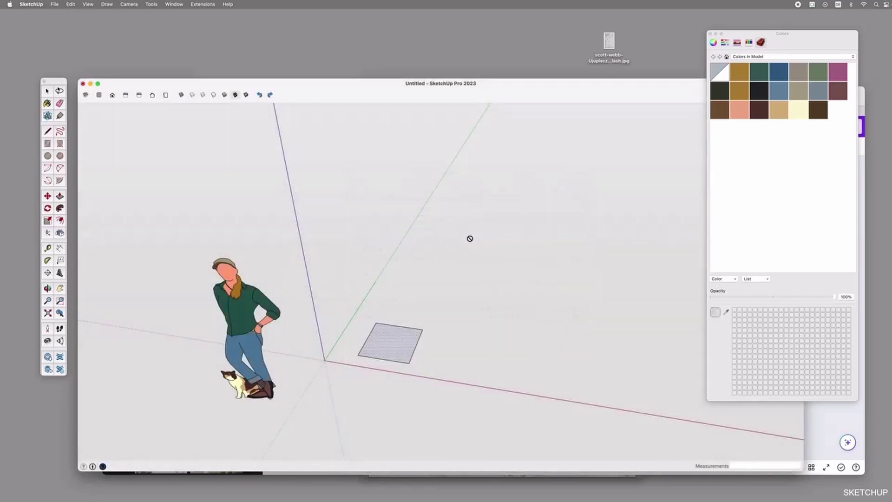
left_click(358, 355)
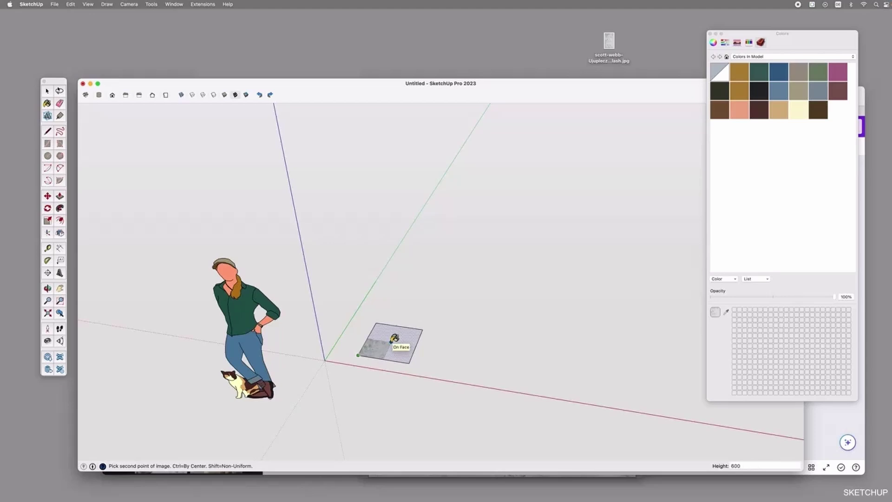
left_click(391, 344)
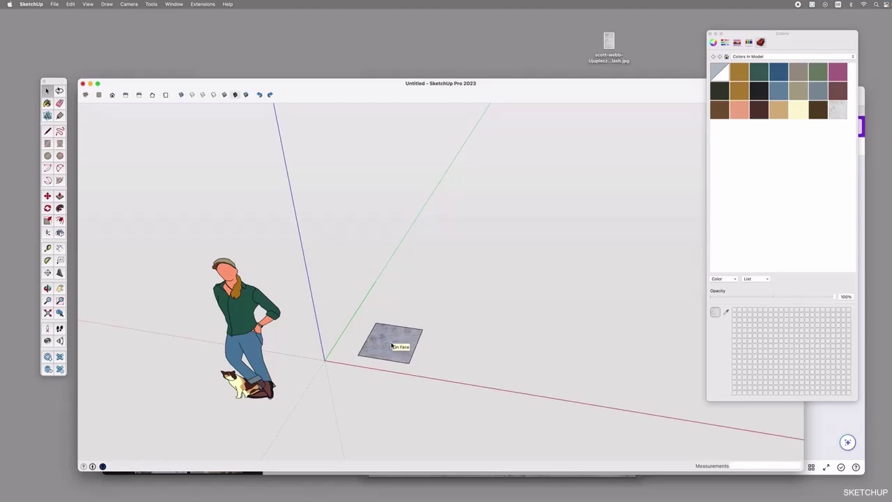
- Stretch the textured face along the red axis by moving its outer edge about 895 mm
key("o")
left_click_drag(390, 319, 398, 291)
scroll(421, 373, "up", 2)
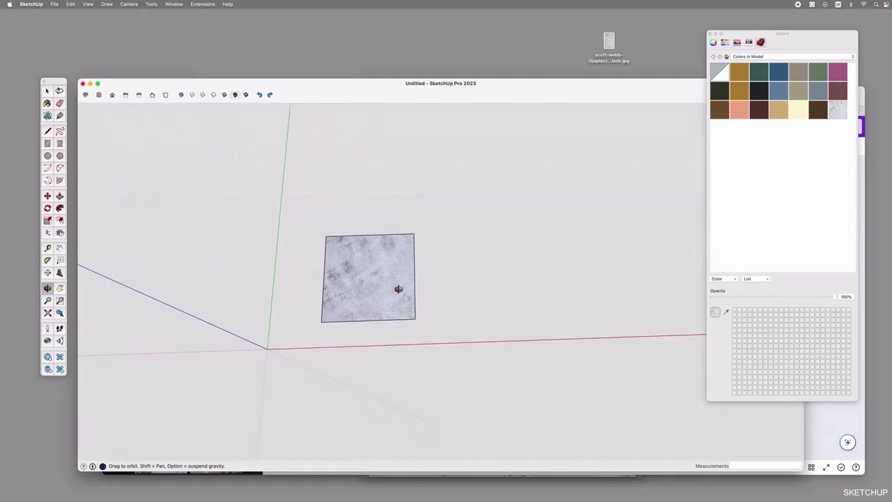
scroll(413, 280, "up", 3)
key("space")
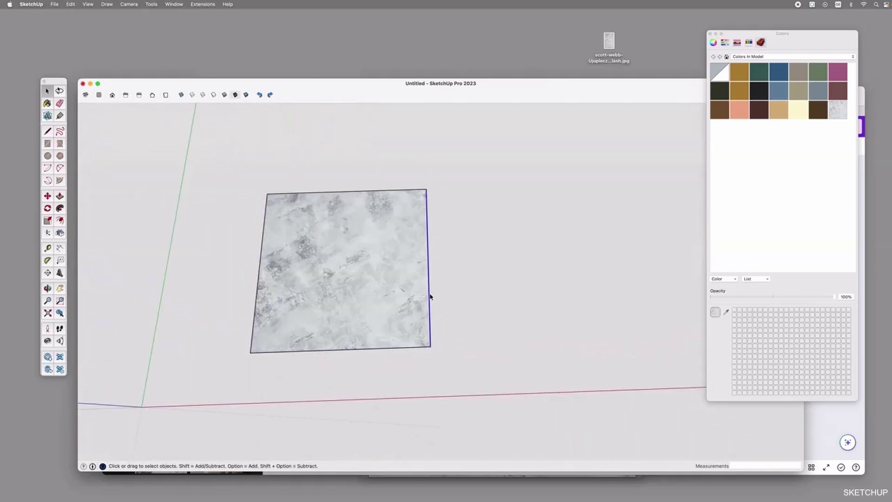
key("m")
left_click(428, 294)
key("alt")
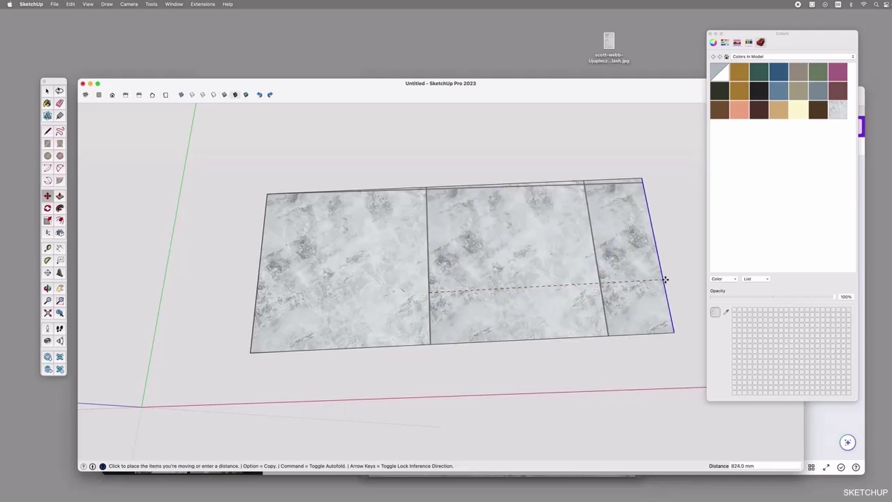
left_click(669, 279)
- Stretch the textured face along the green axis by moving its far edge outward until three rows of tiles show
scroll(408, 314, "down", 3)
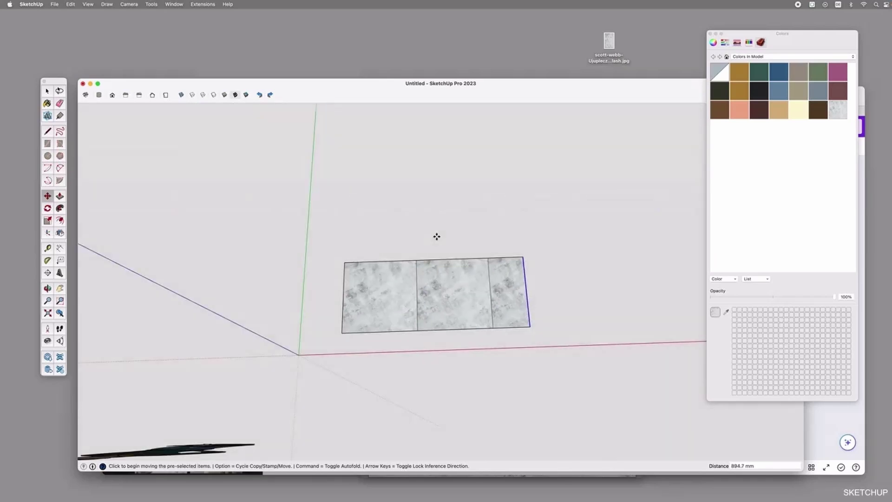
key("space")
left_click(436, 259)
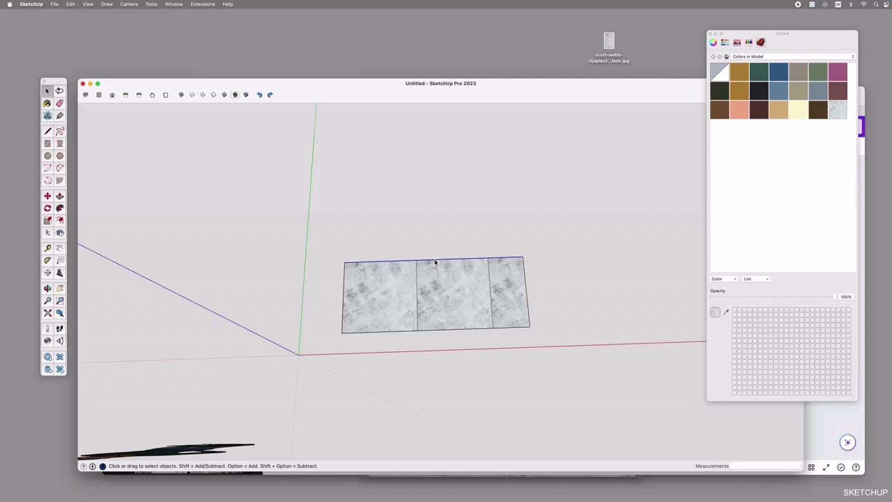
key("m")
left_click(433, 258)
left_click(430, 149)
key("space")
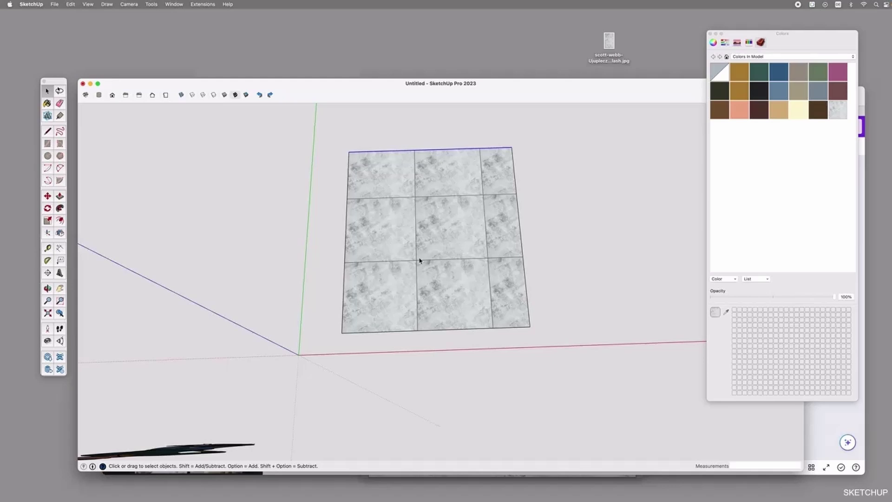
key("o")
mouse_move(436, 255)
left_mouse_down()
mouse_move(446, 276)
mouse_move(438, 244)
left_mouse_up()
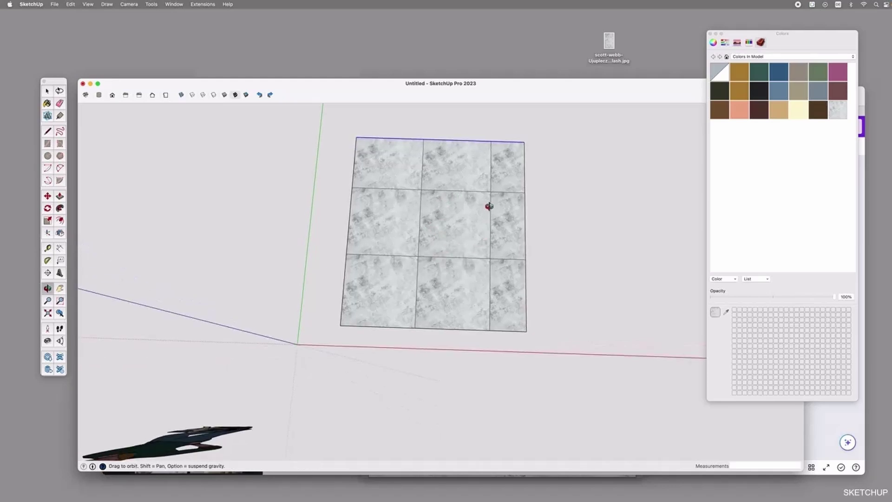
scroll(431, 240, "up", 3)
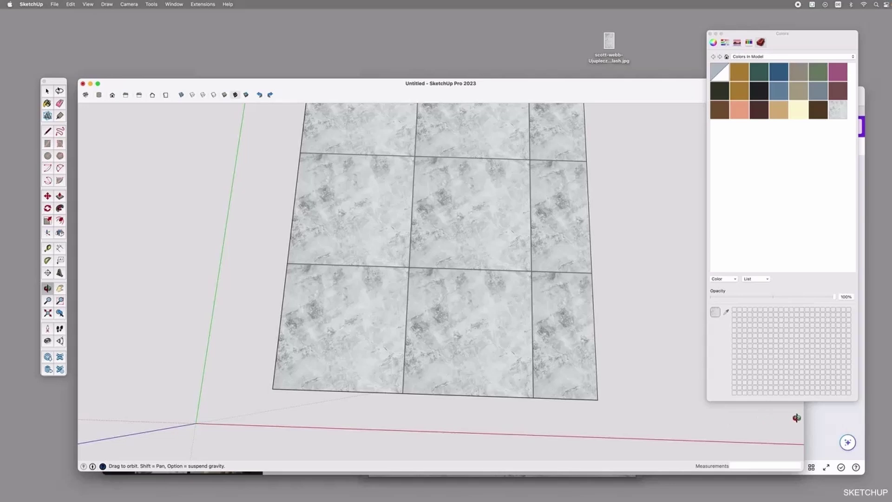
- Switch to the Canva design, duplicate the tile page and shorten the copy's outline from its upper edge to a height of about 441
left_click(814, 419)
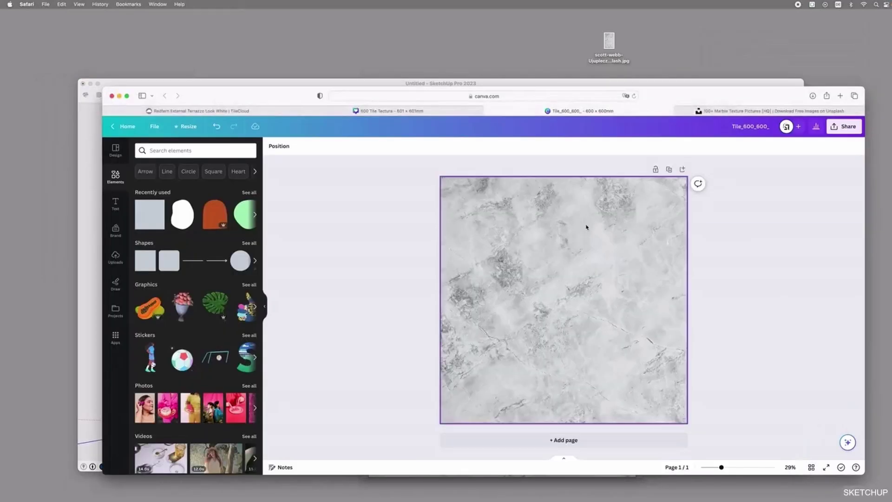
left_click(669, 170)
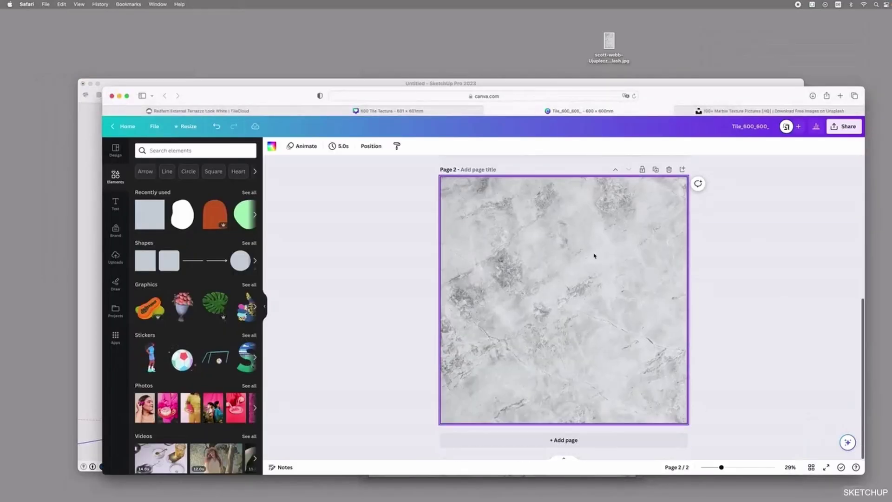
left_click(592, 254)
left_click_drag(563, 176, 560, 243)
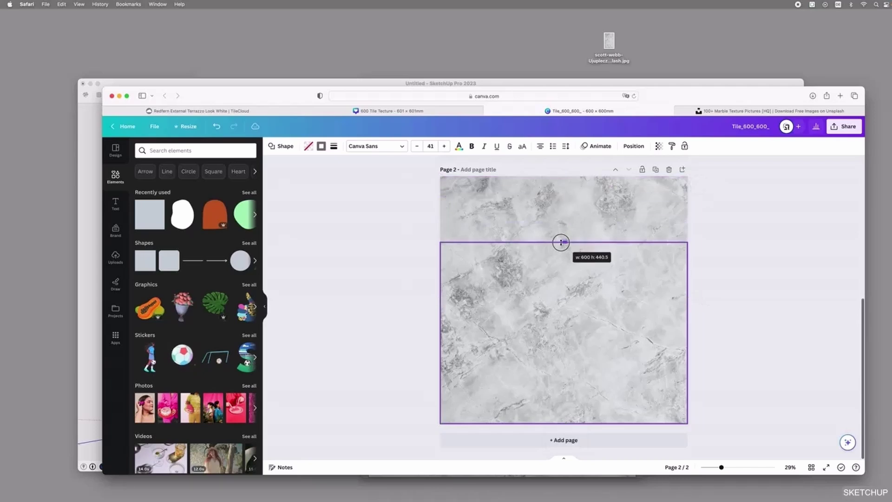
- Shift the marble photo downward within its crop on page 2 and stretch the outline back to the page's upper edge
left_click(548, 209)
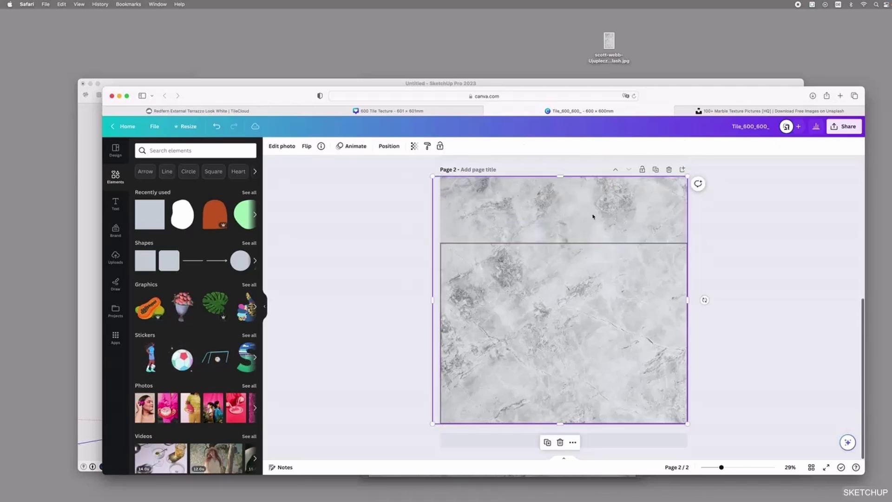
double_click(628, 217)
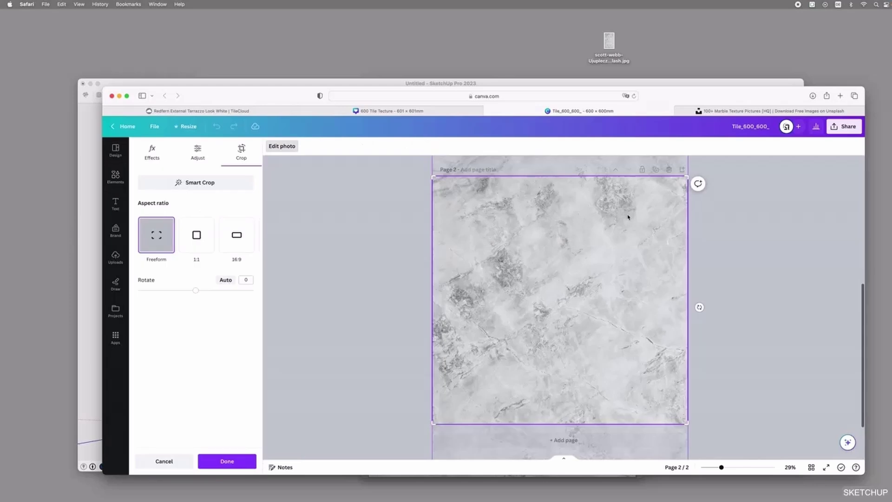
left_click_drag(619, 210, 617, 314)
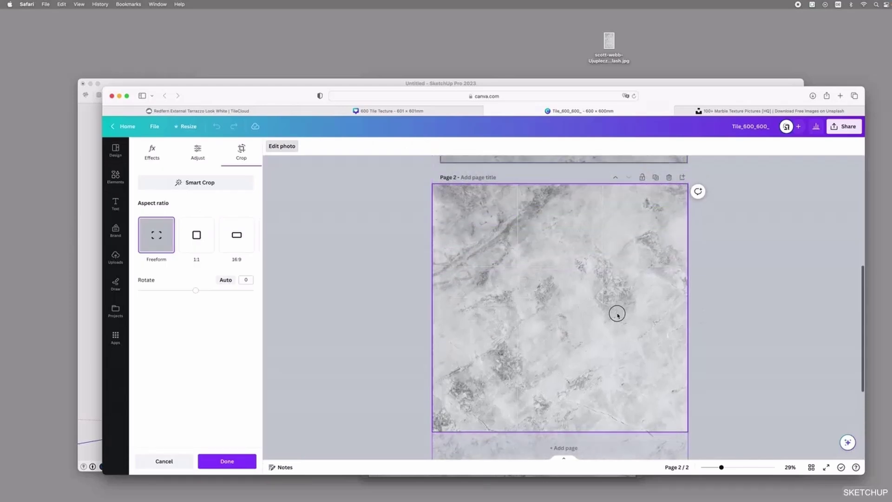
left_click(563, 258)
left_click_drag(566, 224, 567, 184)
- Duplicate page 2, enlarge the copy's marble photo past the page's left edge and refit the outline to the page
left_click(656, 177)
left_click(608, 279)
left_click(496, 226)
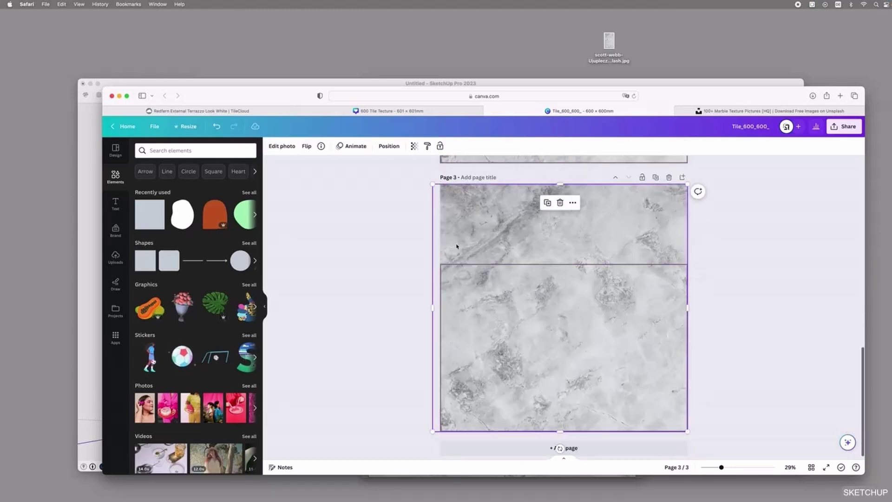
left_click_drag(430, 313, 352, 307)
left_click(589, 269)
mouse_move(568, 265)
left_mouse_down()
mouse_move(570, 184)
mouse_move(562, 265)
left_mouse_up()
- Duplicate page 3, rotate the copy's marble photo about a quarter turn and restore the outline to 600 by 600
left_click(656, 177)
left_click(536, 256)
left_click_drag(521, 448, 696, 308)
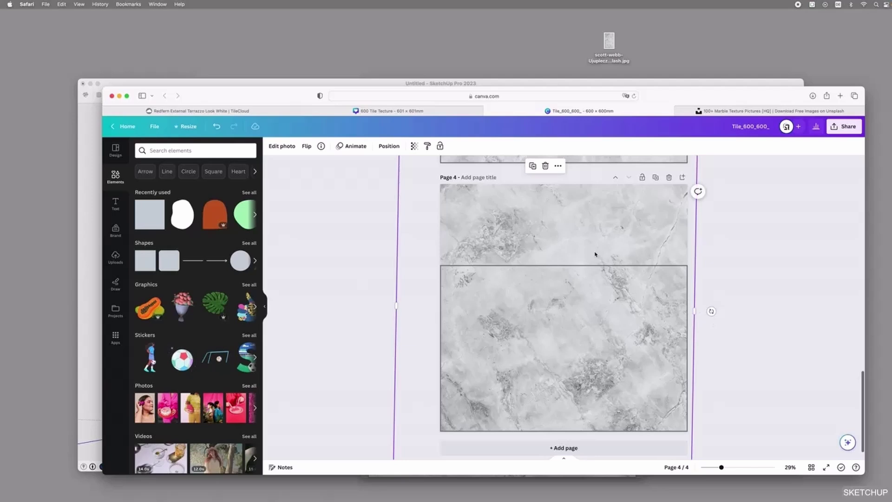
left_click(570, 271)
left_click_drag(567, 265, 579, 186)
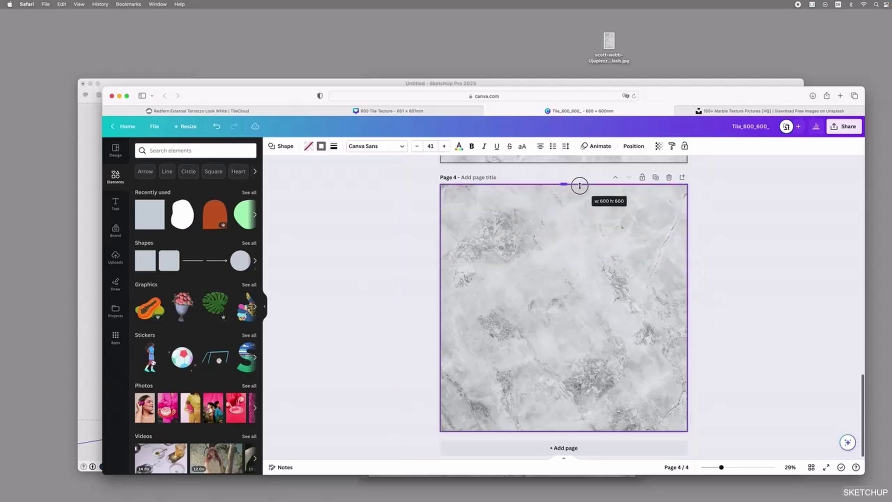
left_click(762, 195)
- Download all four pages as JPG files with quality 100
left_click(843, 126)
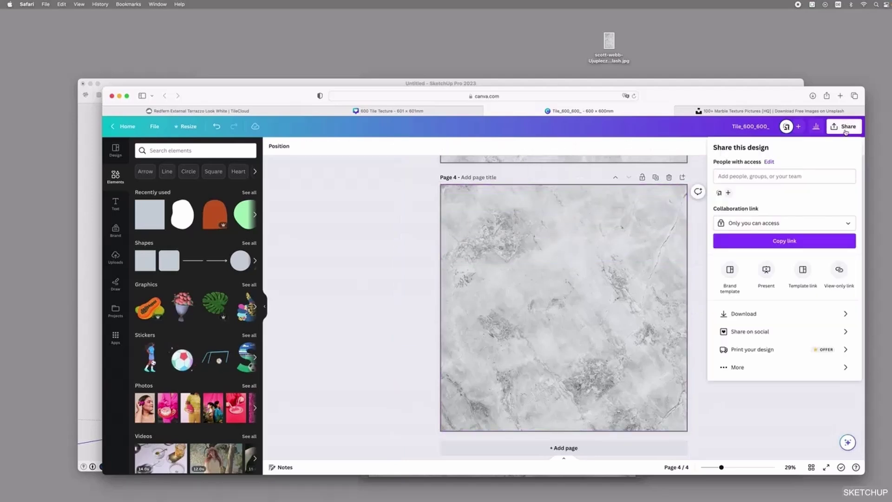
left_click(744, 313)
left_click(771, 178)
left_click(738, 201)
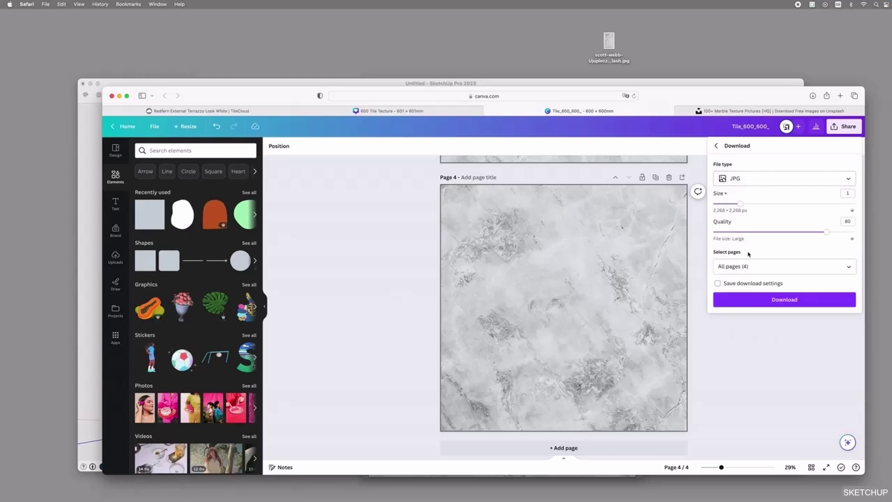
left_click_drag(826, 232, 882, 232)
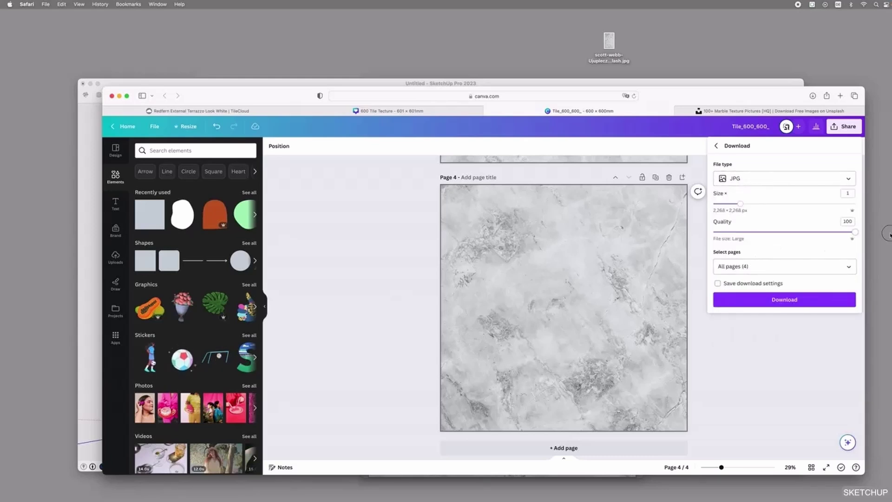
left_click(805, 303)
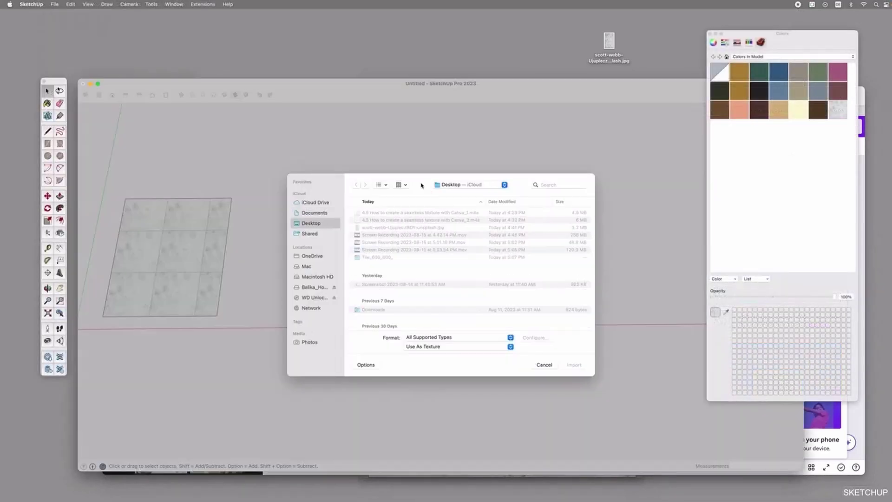
- Import 1.jpg from the Tile_600_600_ folder as a texture and fit it to the first of the four squares in SketchUp
double_click(374, 257)
double_click(435, 215)
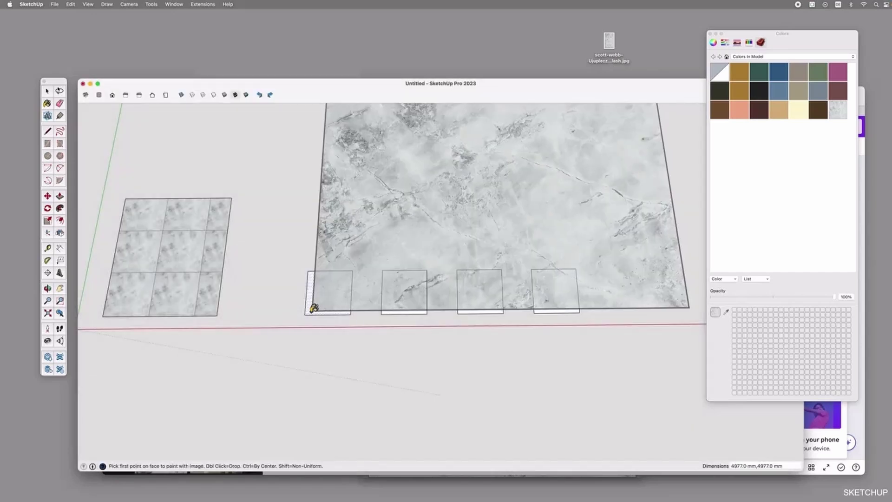
left_click(305, 315)
left_click(340, 288)
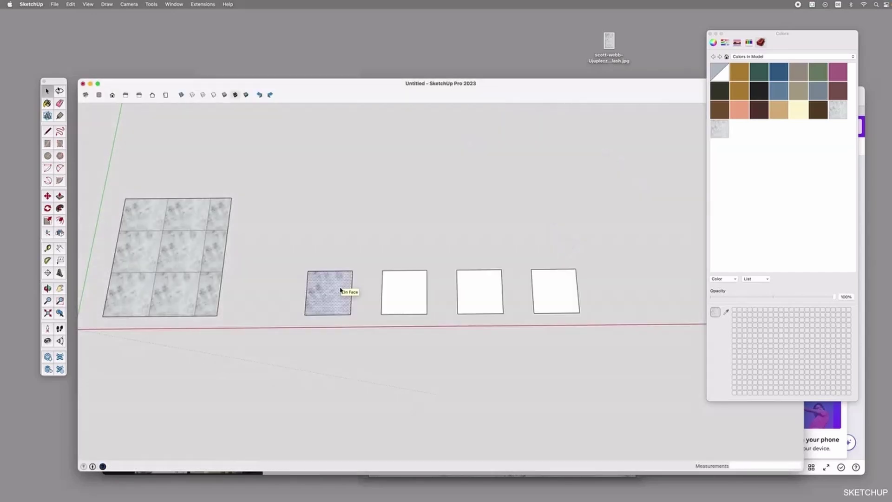
- Import 2.jpg from the Tile_600_600_ folder as a texture and fit it to the second square
scroll(404, 295, "up", 5)
left_click(400, 296)
left_click(55, 4)
left_click(69, 162)
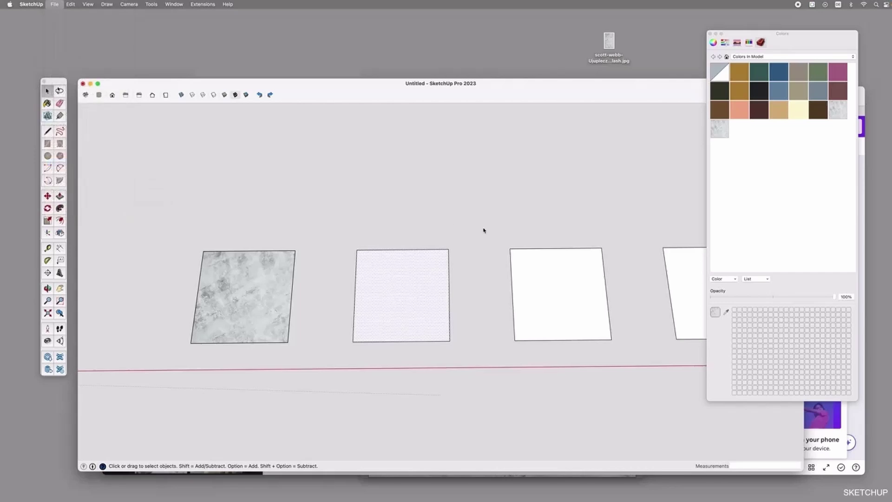
double_click(376, 256)
double_click(373, 220)
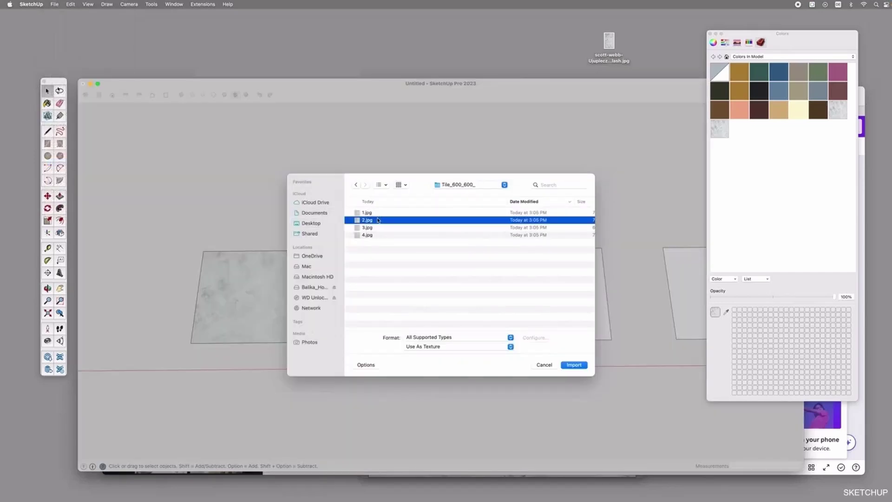
left_click(353, 342)
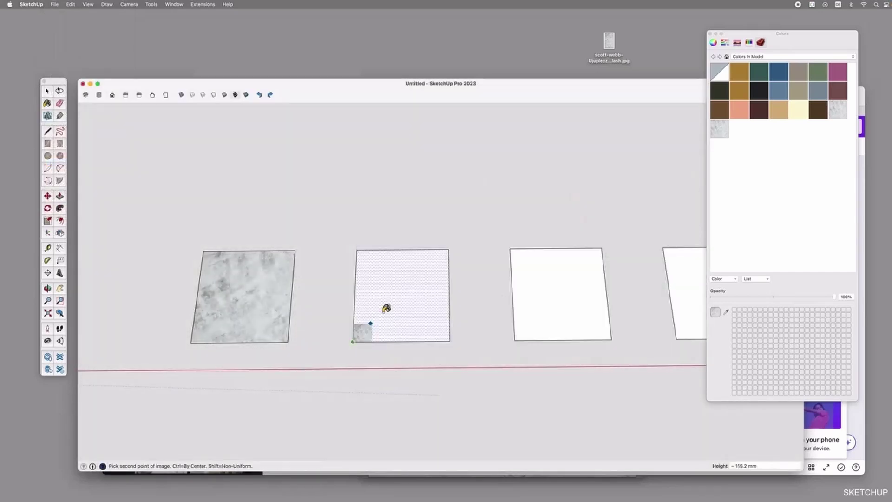
left_click(413, 291)
- Import 3.jpg from the Tile_600_600_ folder as a texture and fit it to the third square, corner to corner
left_click(528, 271)
left_click(54, 4)
left_click(69, 162)
double_click(381, 257)
left_click(382, 227)
double_click(381, 226)
left_click(514, 340)
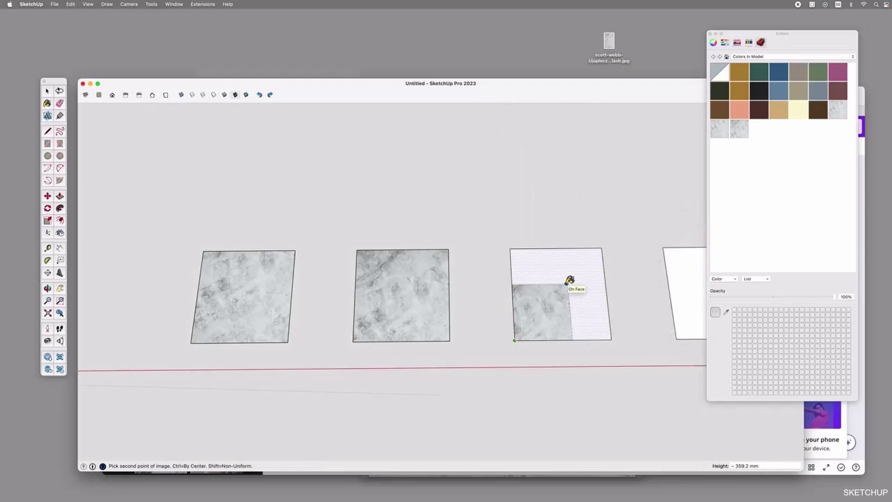
left_click(602, 249)
- Select the fourth square and start importing an image to use as its texture
scroll(356, 294, "down", 3)
left_click(561, 304)
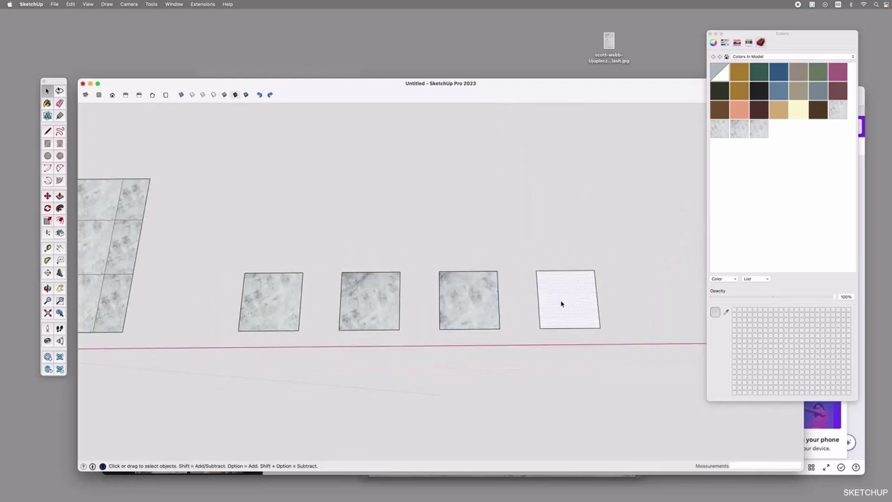
left_click(53, 4)
left_click(70, 163)
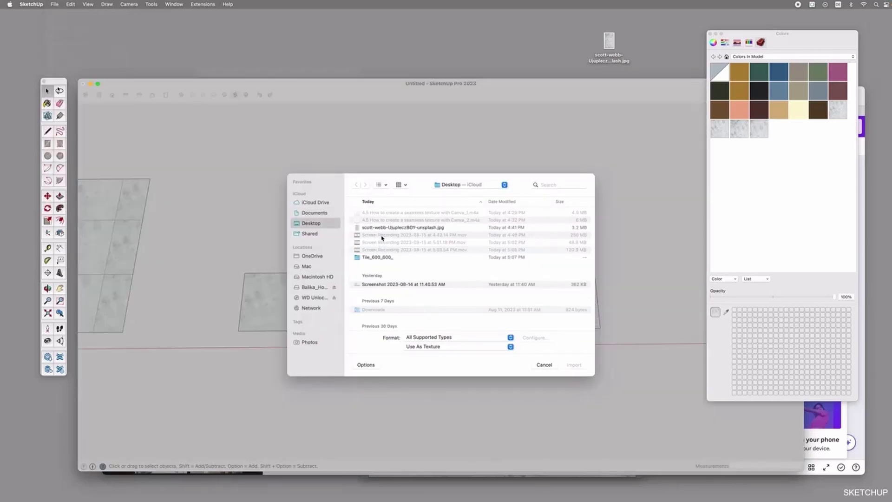
- Import the marble photo as a texture and paint it across the full face of the fourth square tile
double_click(367, 235)
left_click(540, 328)
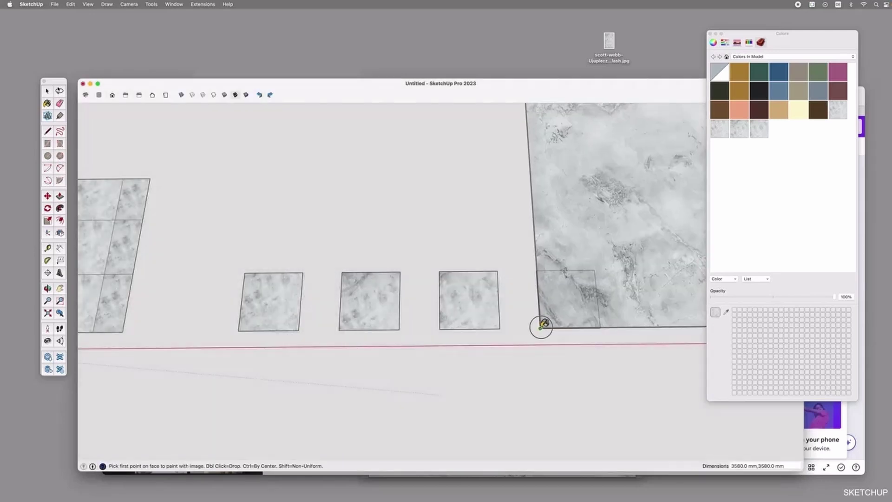
left_click(594, 272)
- Move the second marble tile so it sits directly behind the first tile, sharing its far edge
left_click(367, 305)
left_click(374, 313)
double_click(349, 325)
key("m")
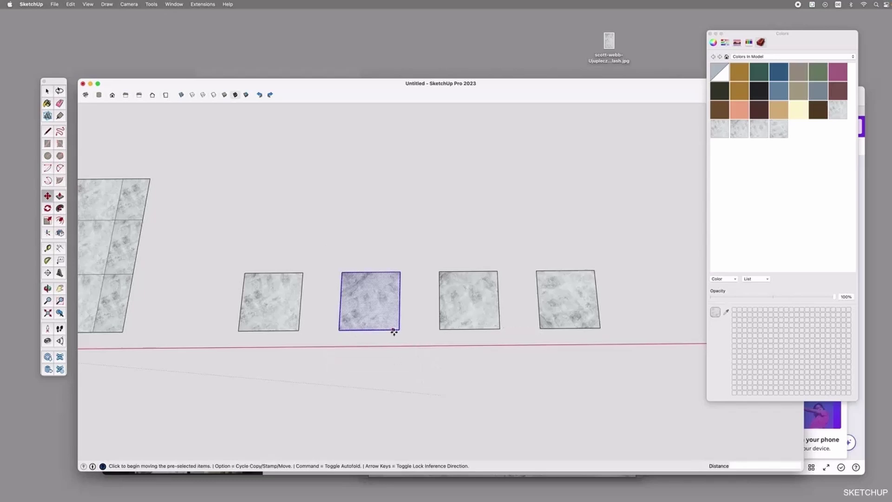
left_click(340, 332)
left_click(244, 275)
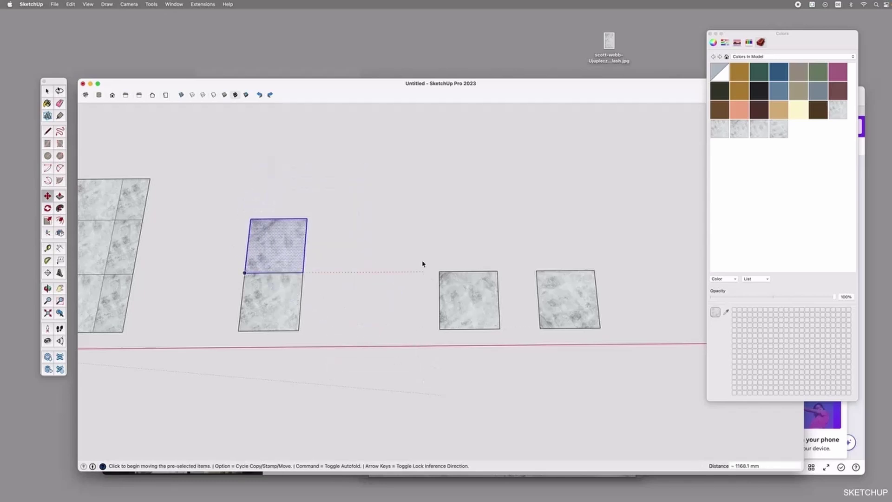
- Move the third tile beside the first and the fourth into the remaining corner, completing a two-by-two block
left_click(440, 330)
left_click(300, 331)
key("space")
left_click_drag(514, 242, 621, 356)
key("m")
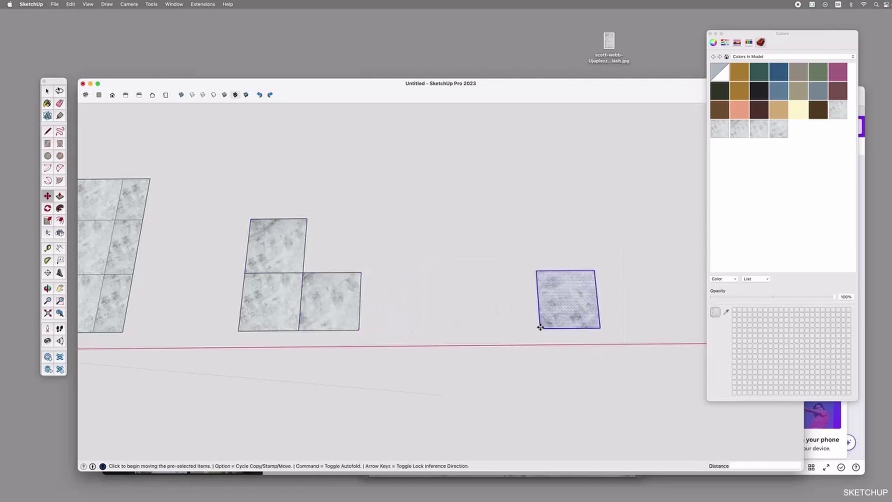
left_click(539, 327)
left_click(303, 272)
key("space")
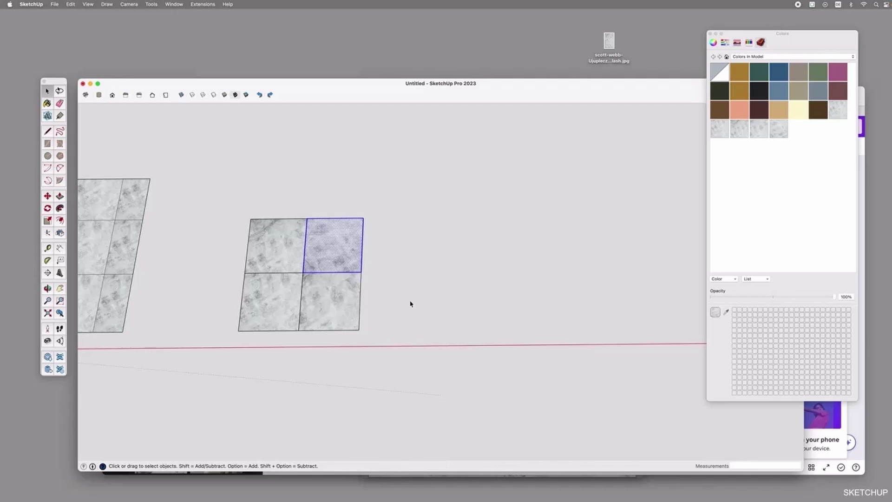
- Combine the textures of all four marble tiles in the two-by-two block and erase the interior edges
left_click(409, 304)
scroll(246, 263, "up", 3)
left_click_drag(176, 155, 512, 426)
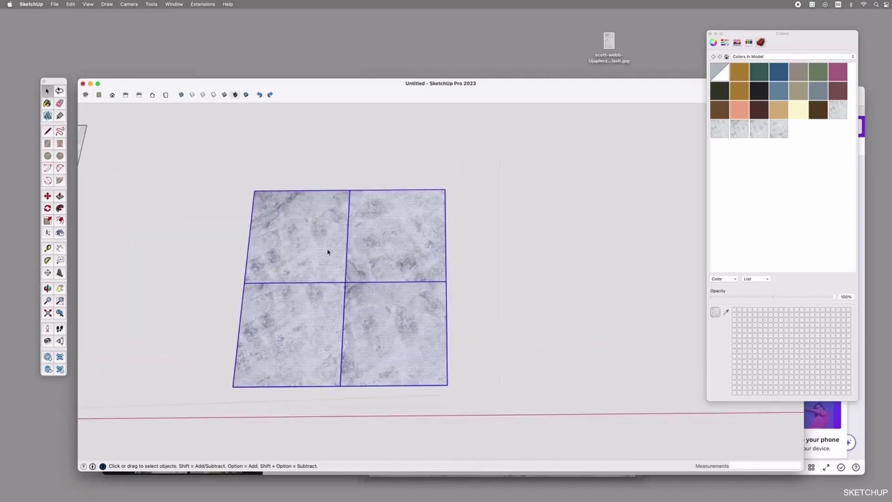
right_click(362, 264)
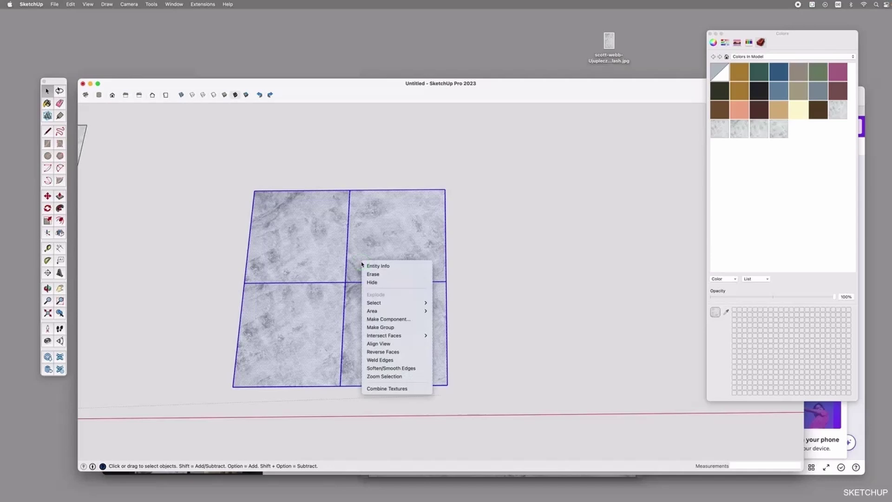
left_click(391, 388)
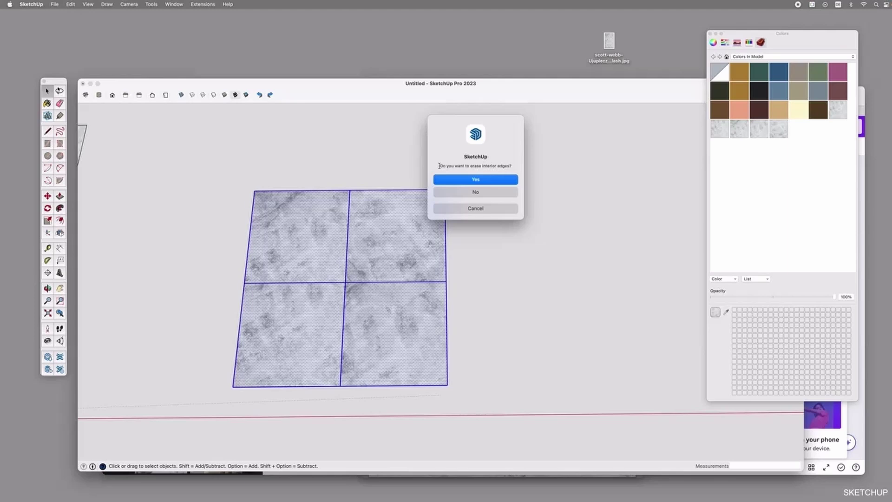
left_click_drag(439, 165, 505, 166)
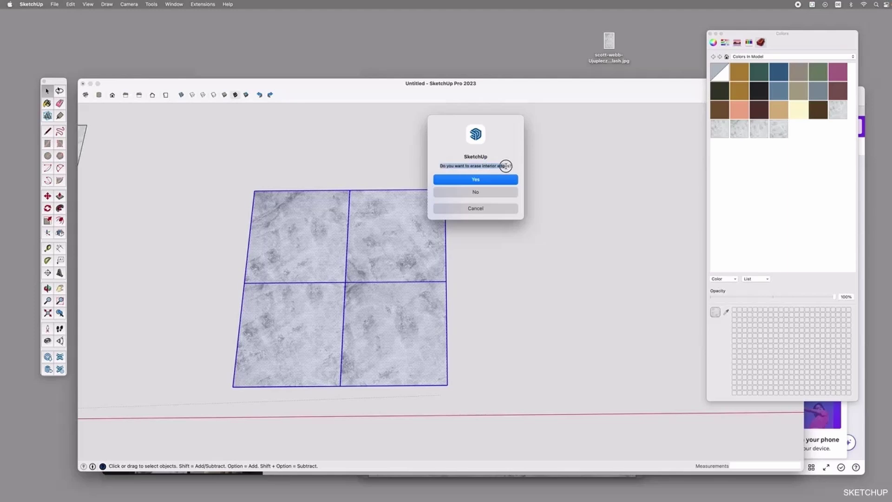
left_click(474, 182)
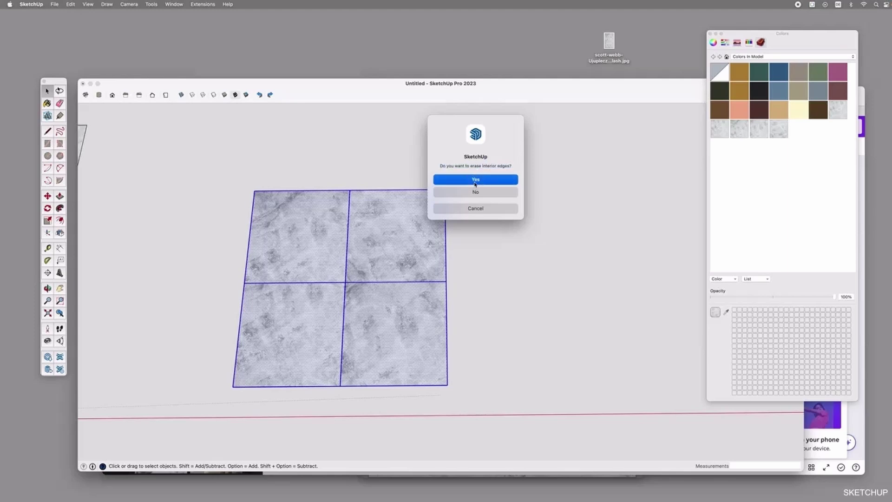
left_click(475, 183)
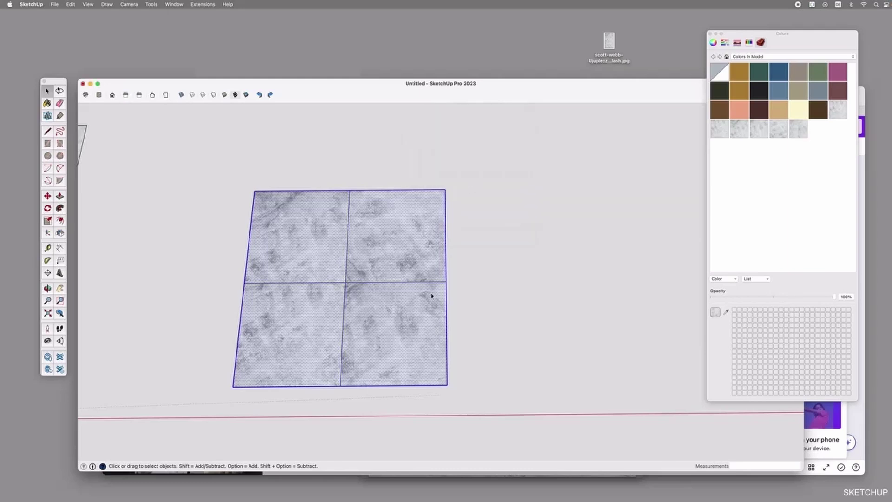
- Clear the selection and start moving the right edge of the combined marble block
left_click(457, 242)
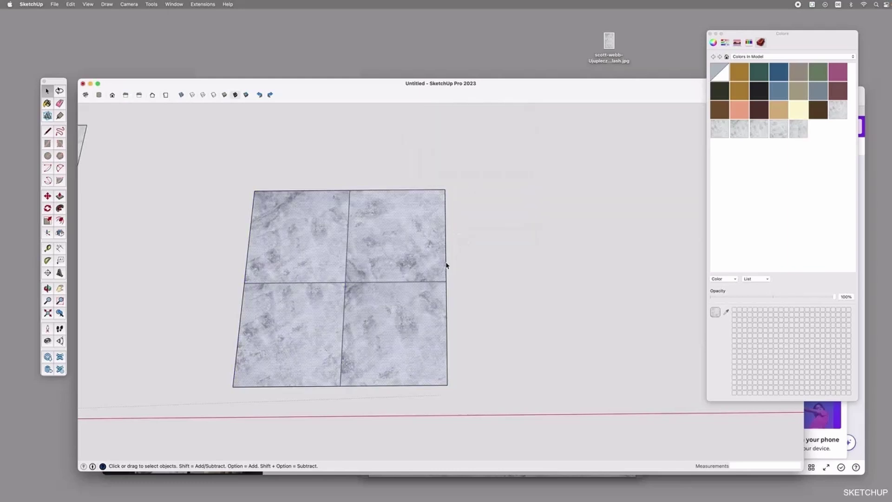
key("m")
left_click(446, 266)
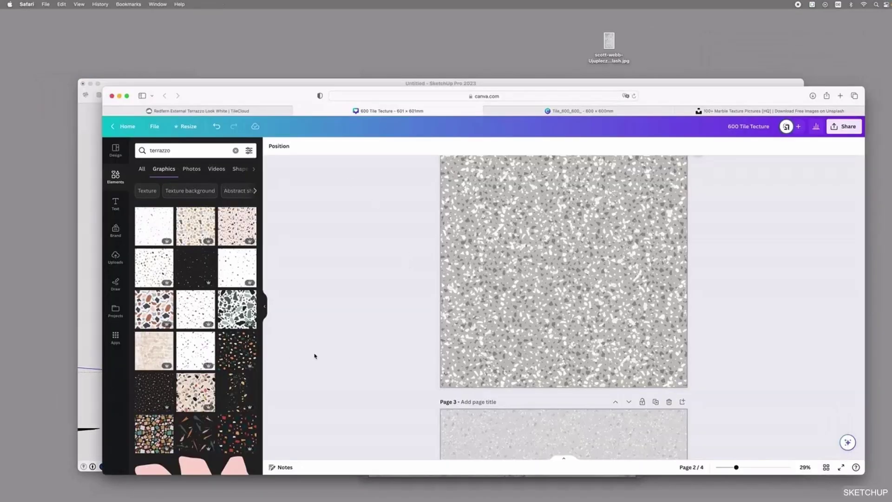
- Switch to Canva and browse the terrazzo graphics and photos in the elements library
scroll(374, 275, "up", 3)
scroll(170, 216, "down", 1)
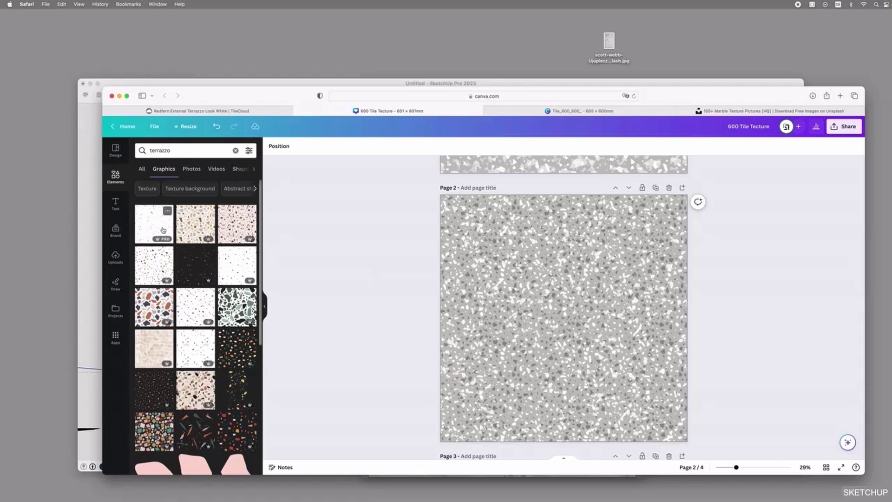
left_click(193, 172)
scroll(195, 231, "down", 4)
scroll(195, 230, "down", 5)
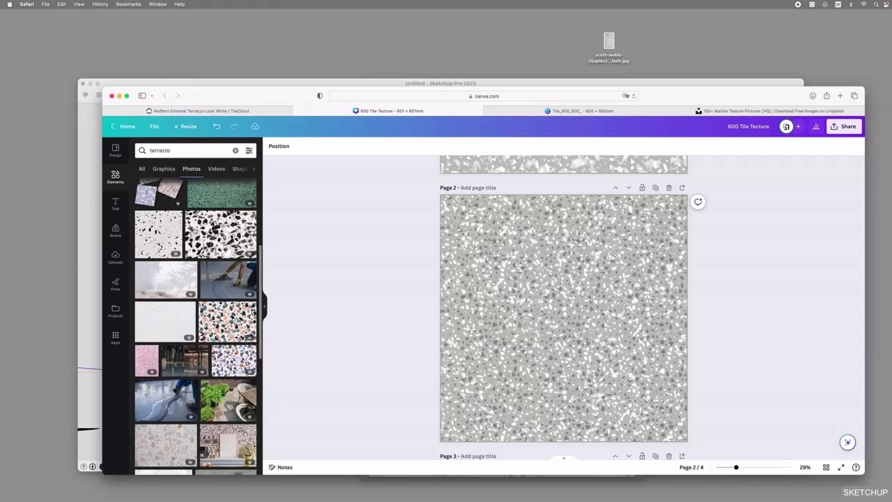
left_click(166, 170)
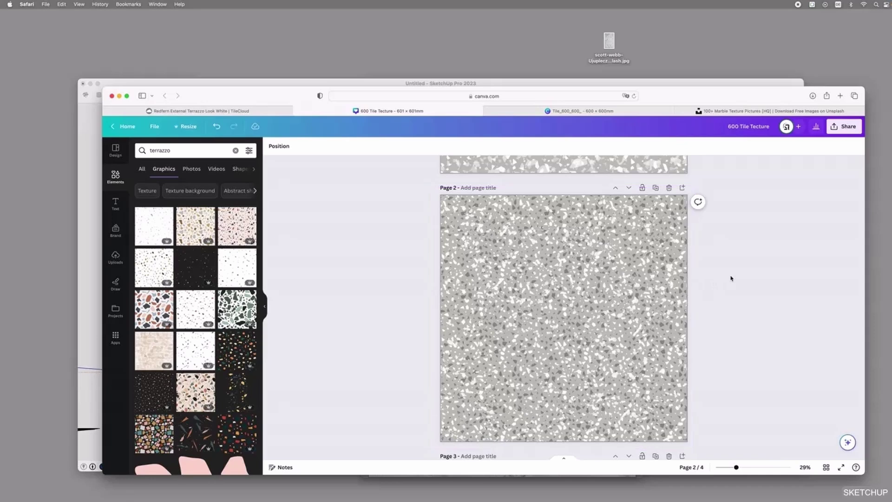
- Review the terrazzo tile textures on pages 2 to 4 of the 600 Tile Texture design
scroll(730, 278, "down", 2)
scroll(731, 278, "down", 10)
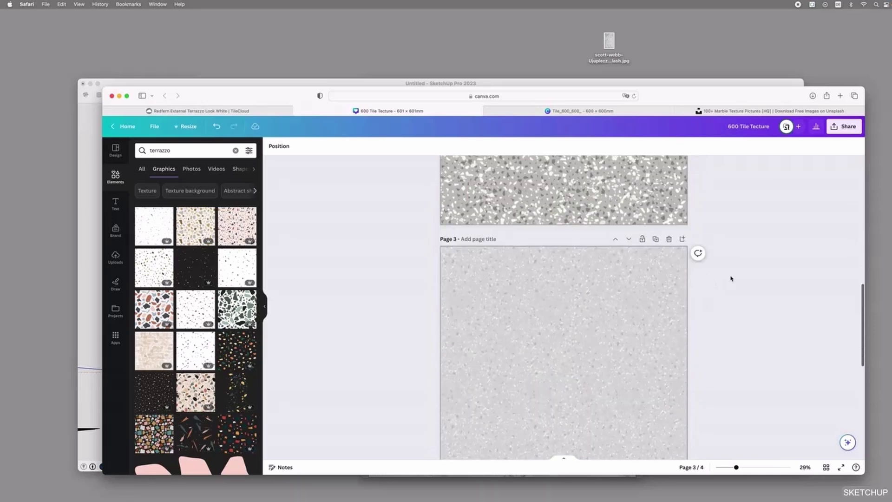
scroll(730, 277, "down", 6)
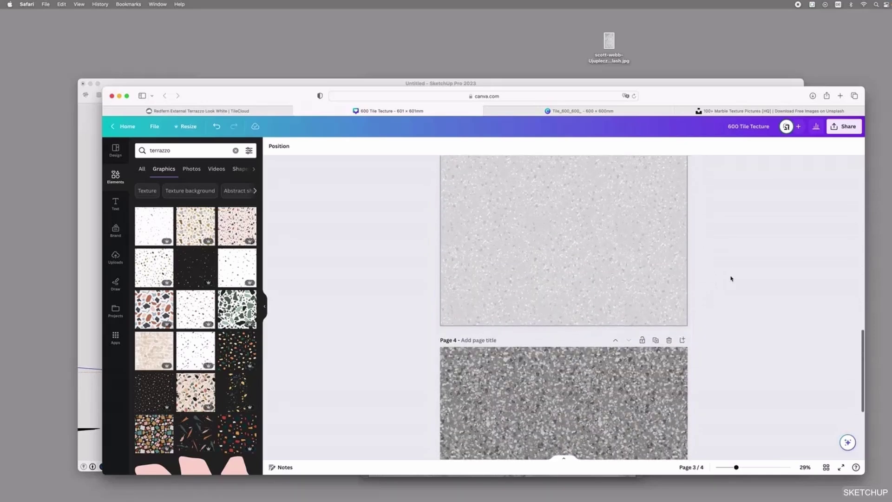
scroll(731, 278, "up", 15)
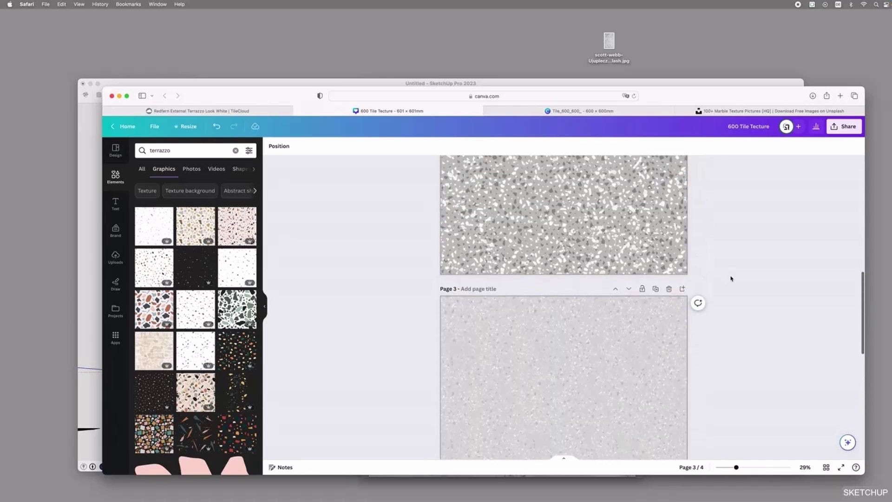
scroll(731, 278, "up", 4)
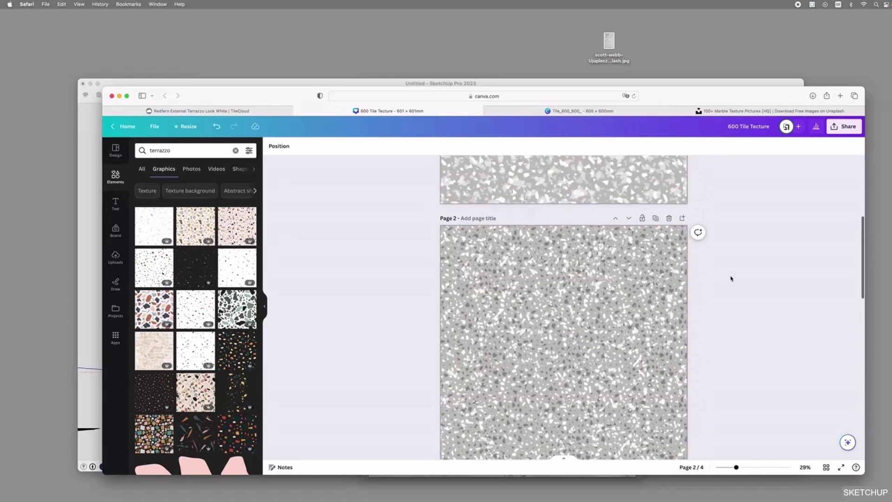
scroll(730, 278, "up", 7)
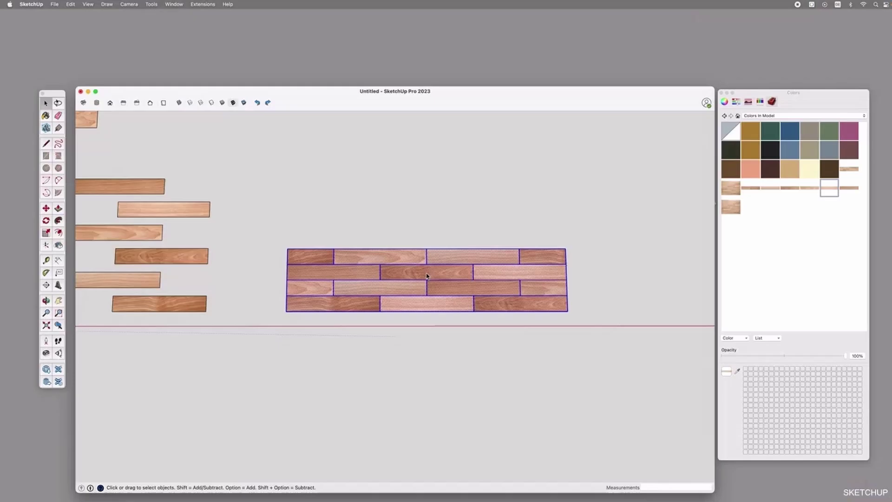
- In SketchUp, combine the textures of the selected staggered wood planks and erase the interior edges
right_click(427, 273)
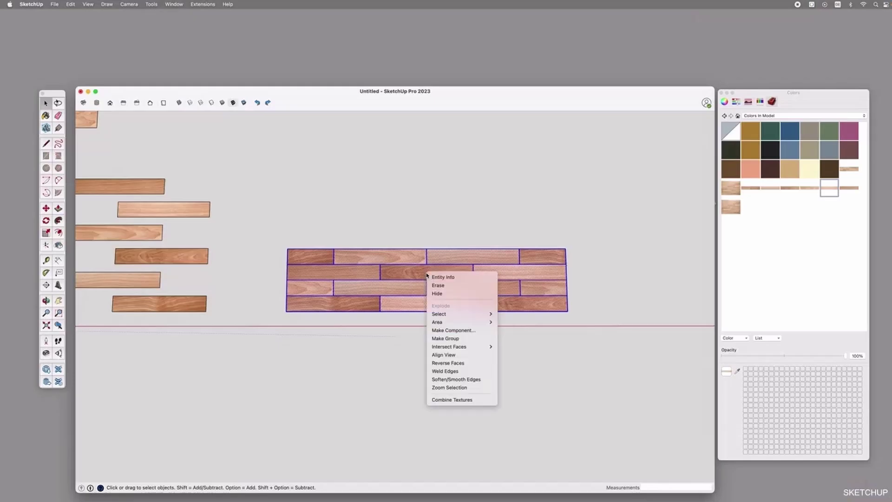
left_click(464, 400)
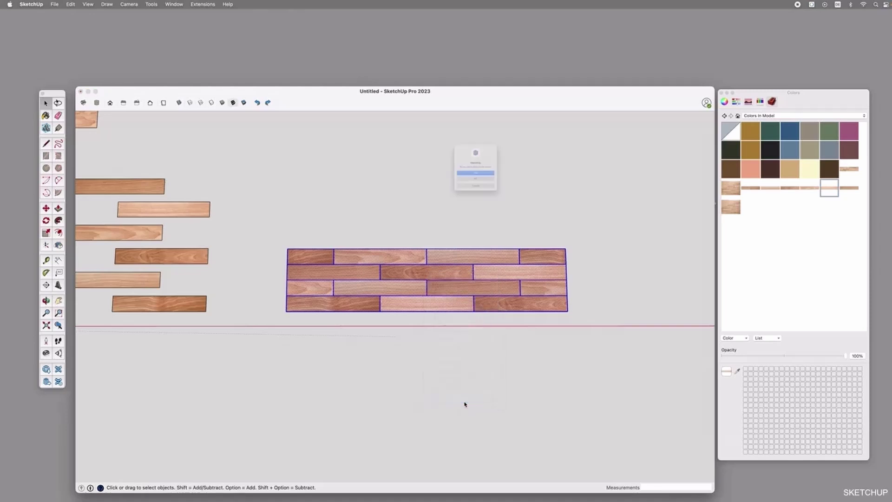
left_click(485, 180)
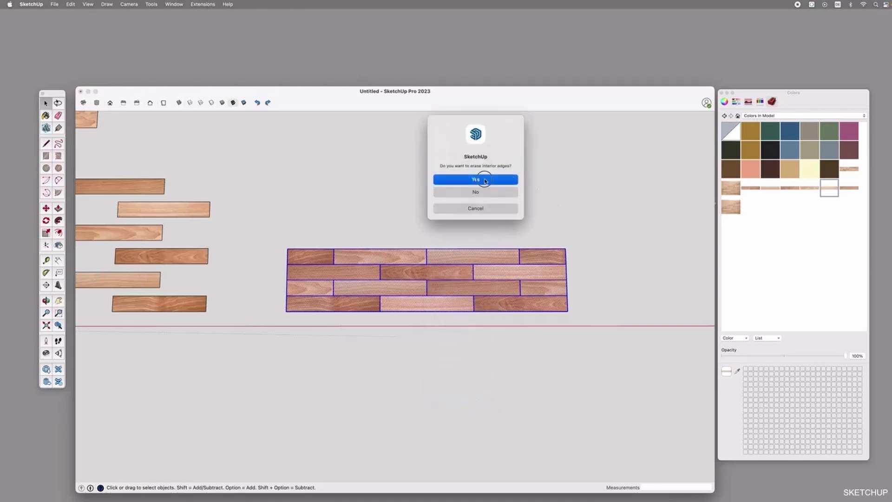
left_click(462, 225)
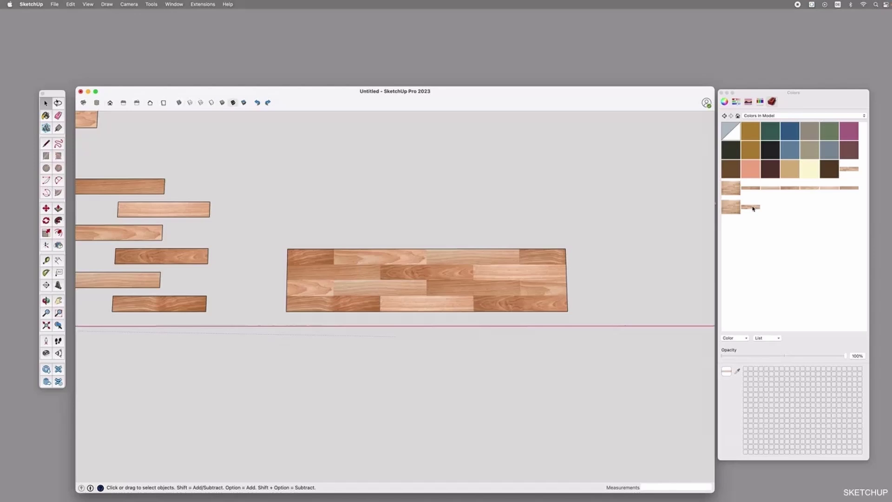
- Extend the combined plank panel by moving its far edge outward about 810 mm
left_click(439, 251)
key("m")
left_click(444, 249)
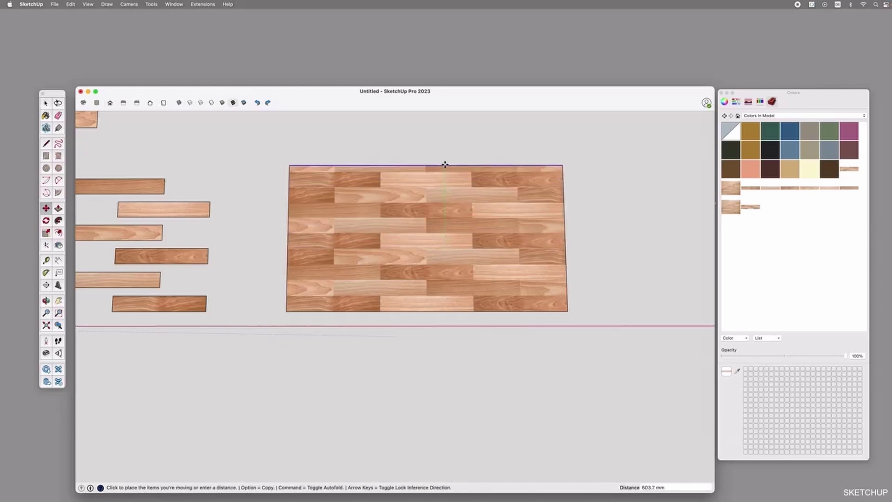
scroll(444, 137, "down", 3)
scroll(445, 137, "down", 2)
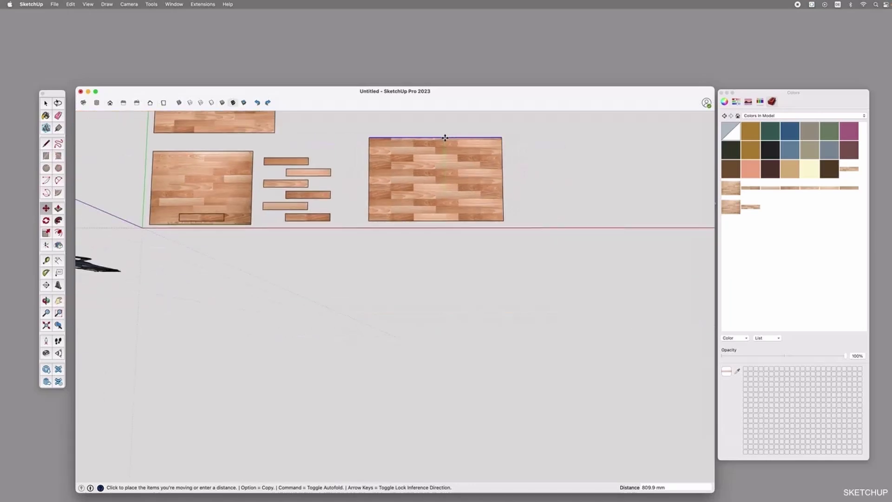
left_click(444, 138)
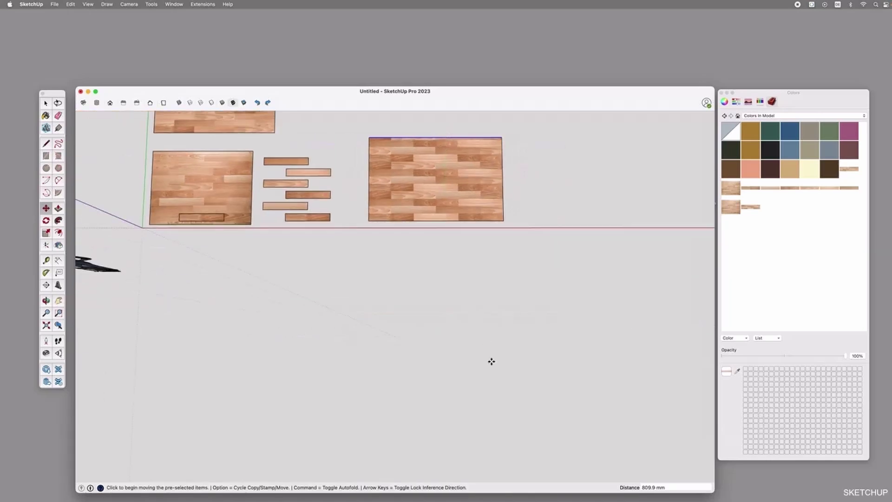
- Widen the plank panel by moving its right edge outward about 1170 mm along the red axis
scroll(491, 361, "down", 2)
scroll(443, 217, "up", 4)
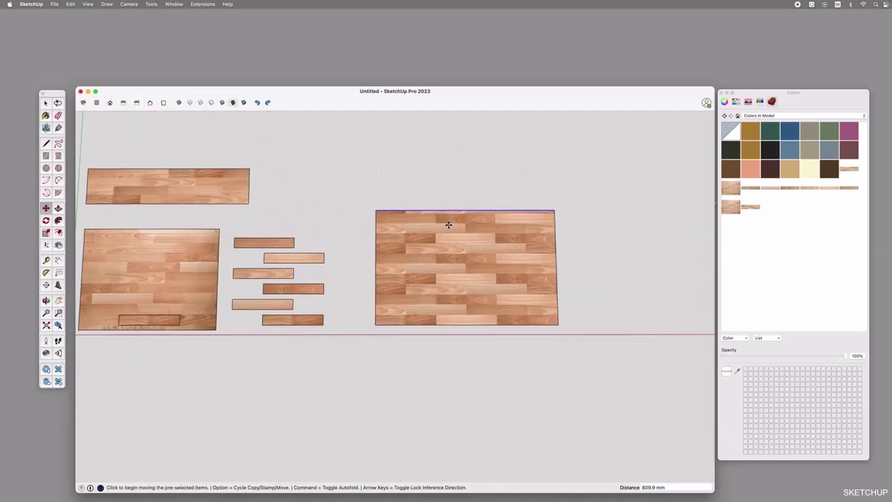
left_click(557, 270)
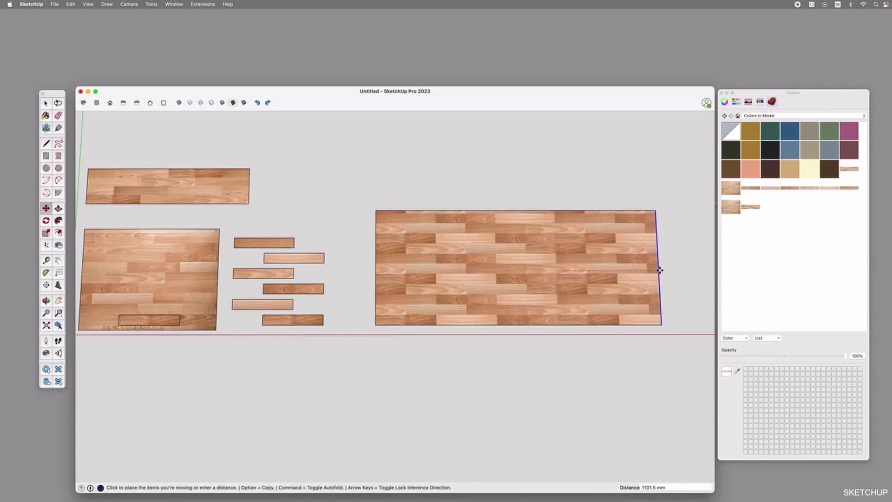
left_click(665, 269)
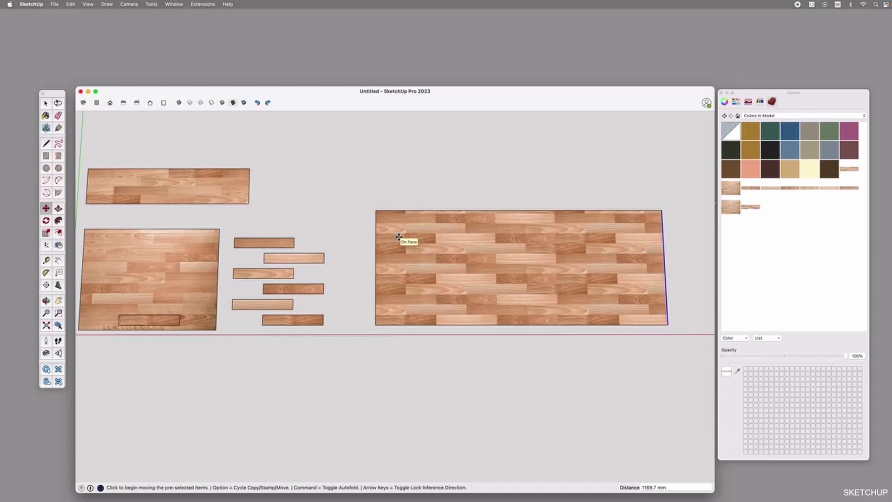
key("space")
- Try stretching the original wood floor image sideways by its right edge, then cancel the move and clear the selection
left_click(218, 273)
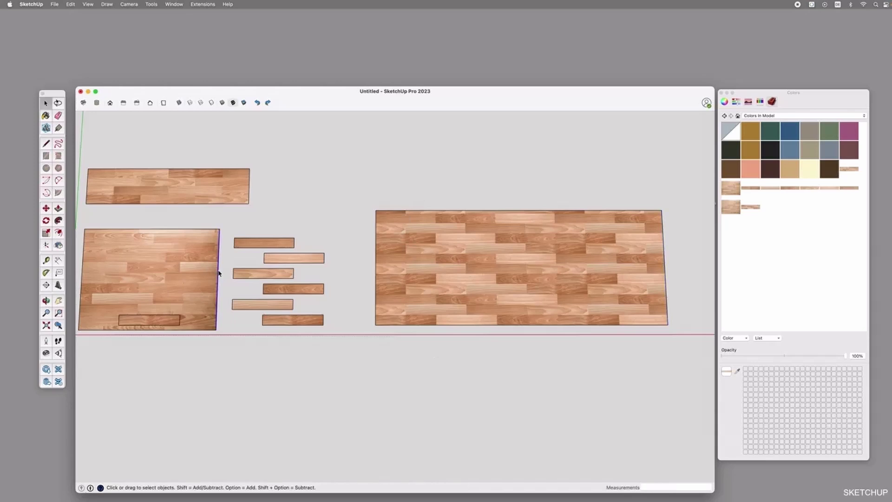
key("m")
left_click(218, 273)
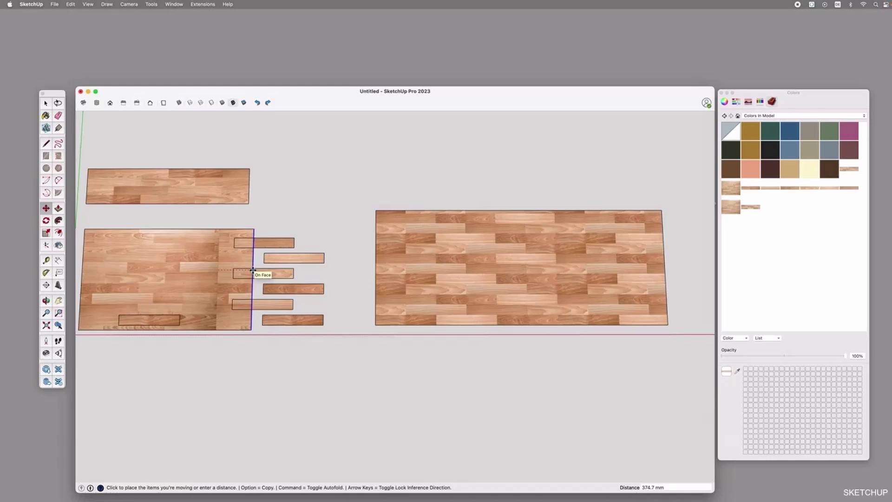
key("Escape")
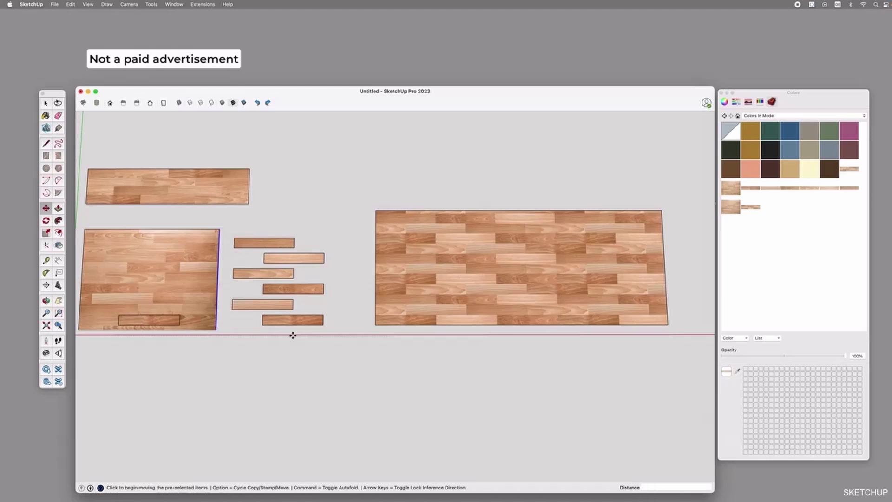
key("space")
left_click(305, 390)
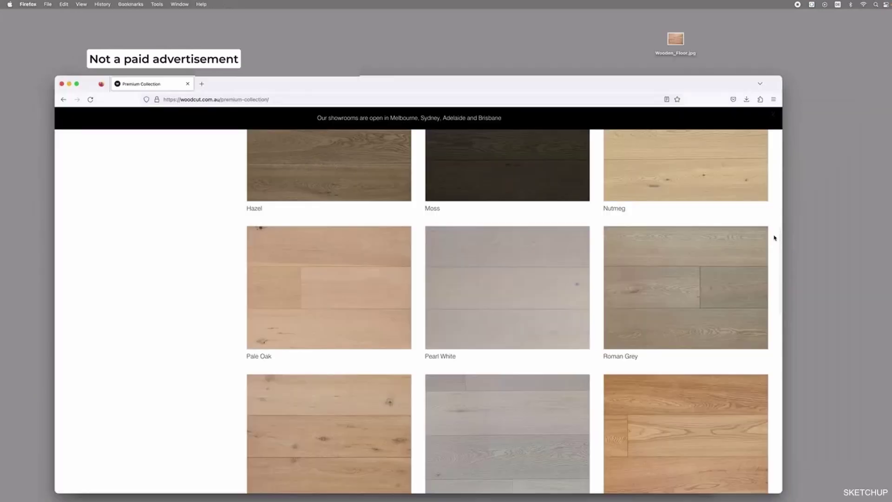
- In Firefox, browse the timber floor samples in the Premium Collection on the Woodcut website
scroll(774, 237, "down", 10)
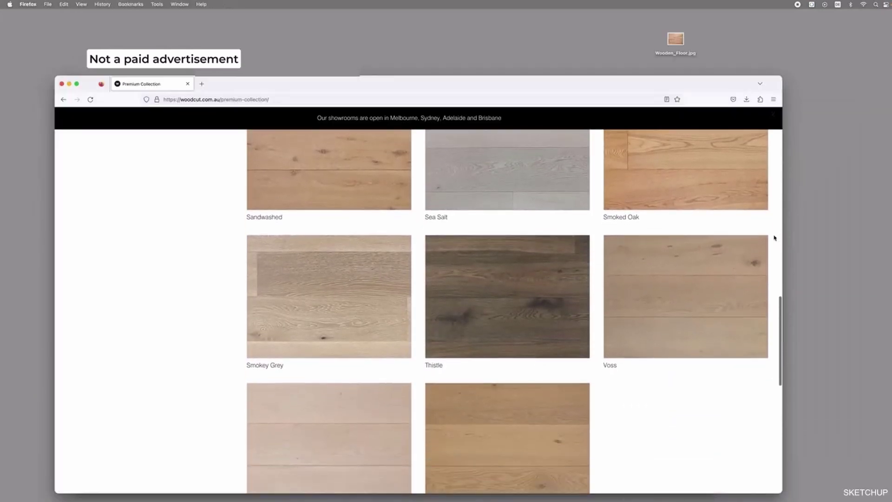
scroll(663, 344, "up", 5)
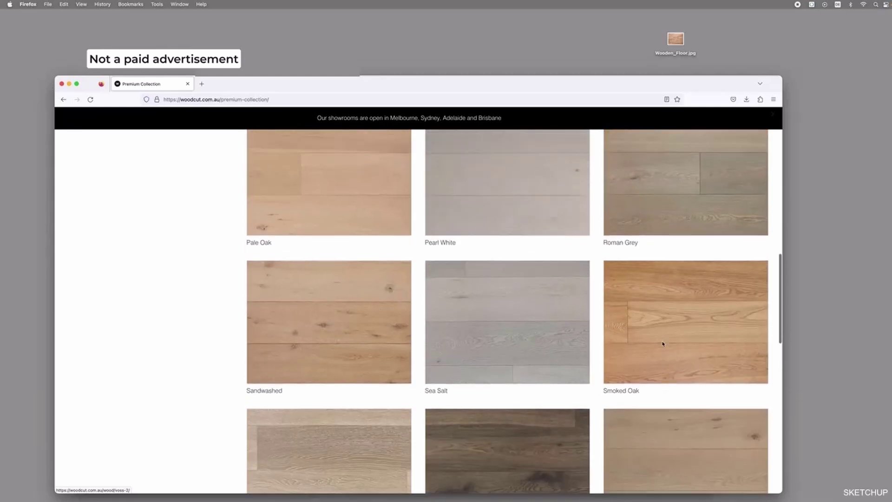
scroll(662, 344, "up", 8)
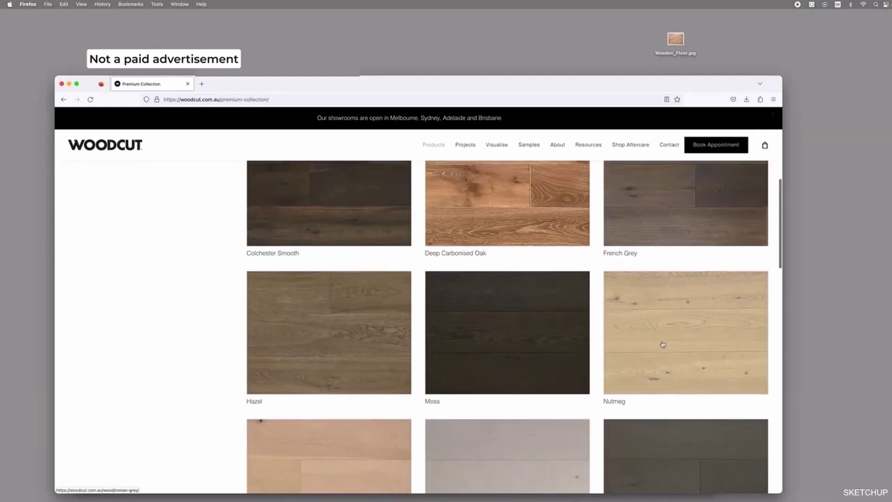
scroll(663, 344, "up", 3)
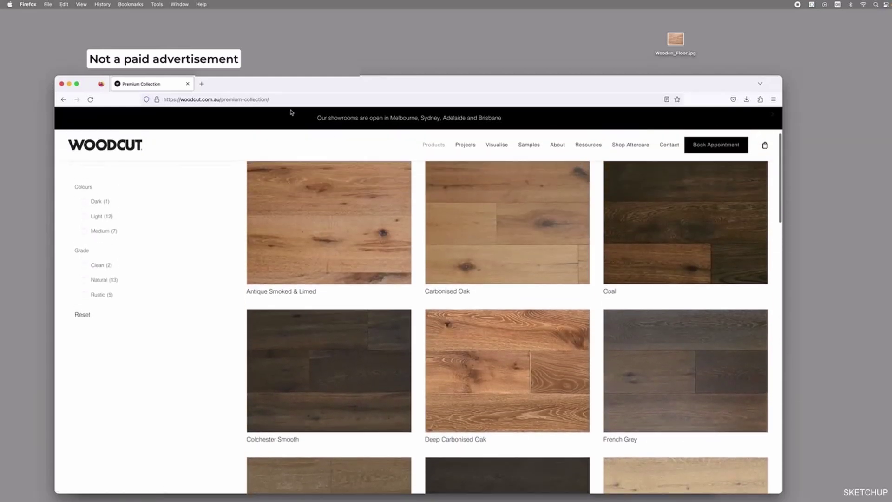
scroll(291, 112, "up", 1)
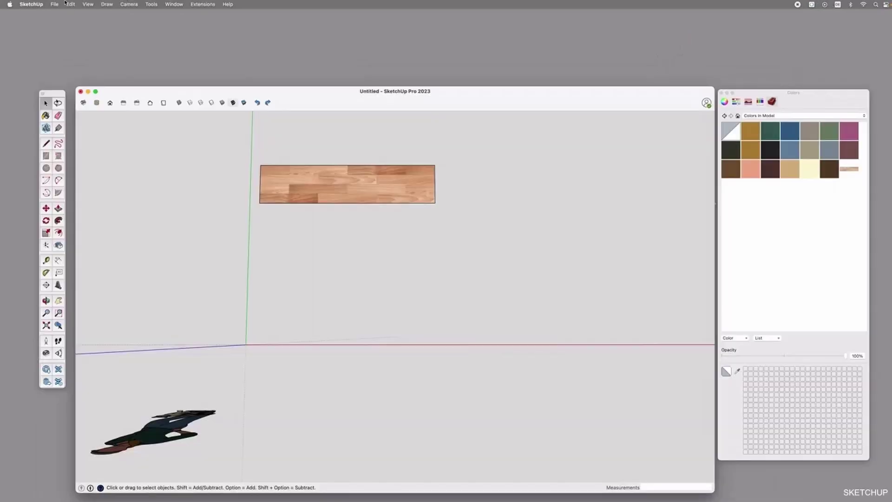
- In SketchUp, import Wooden_Floor.jpg as an image and place it beside the origin along the red axis, about 1460 mm wide
left_click(54, 4)
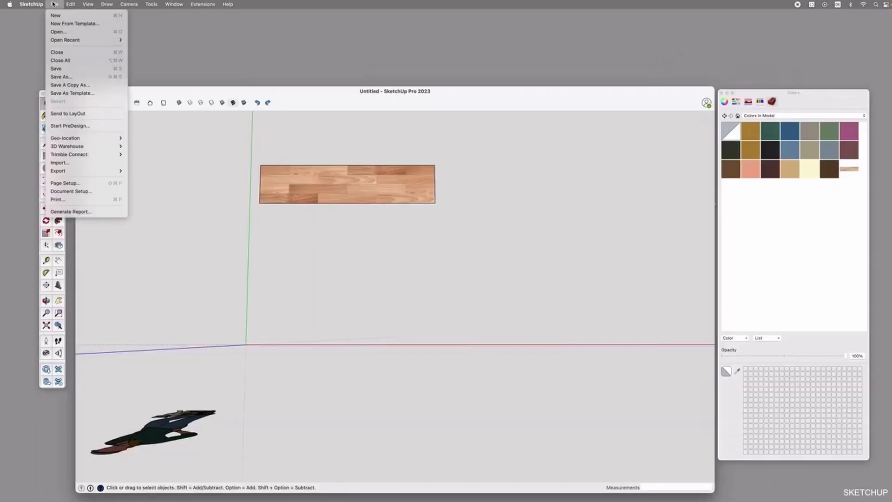
left_click(119, 164)
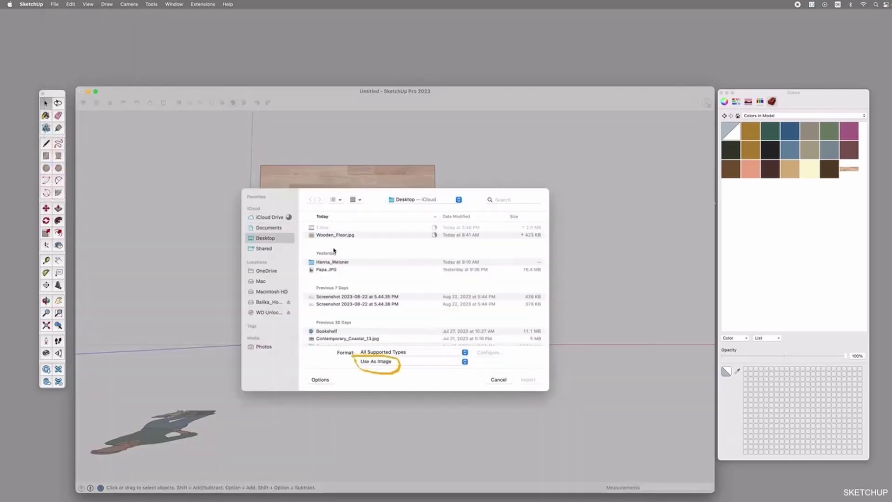
left_click(338, 235)
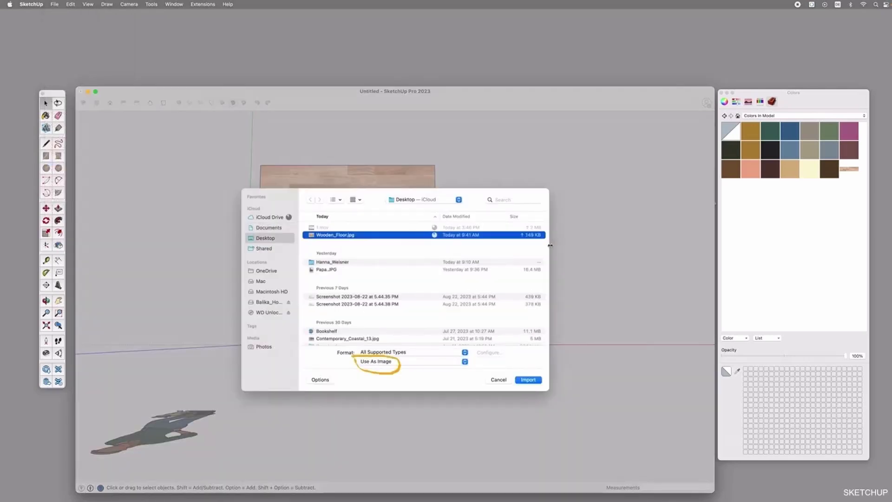
key("Return")
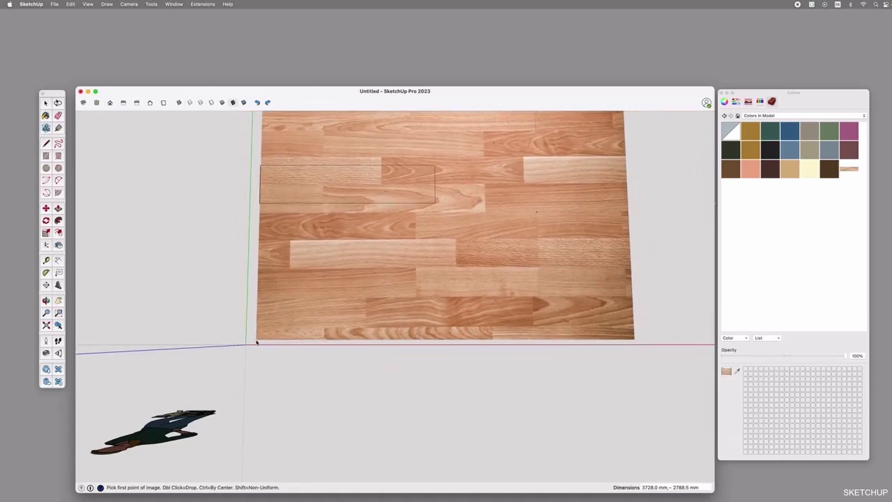
left_click(256, 342)
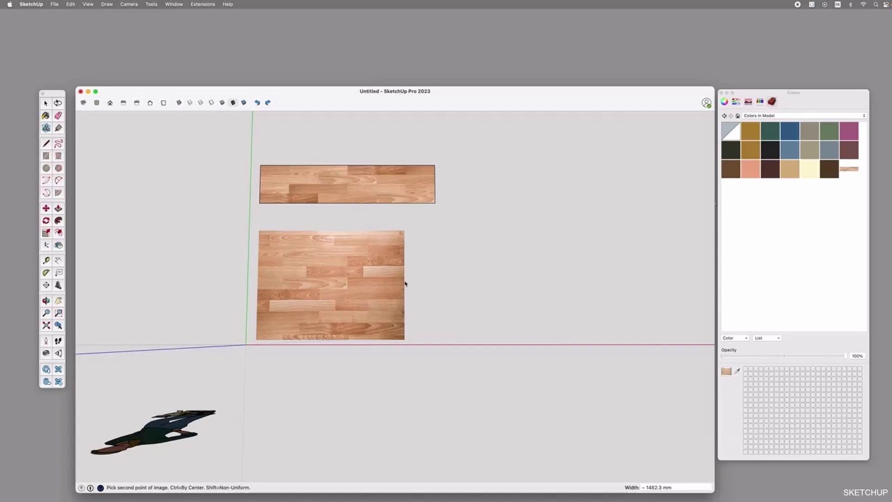
left_click(404, 283)
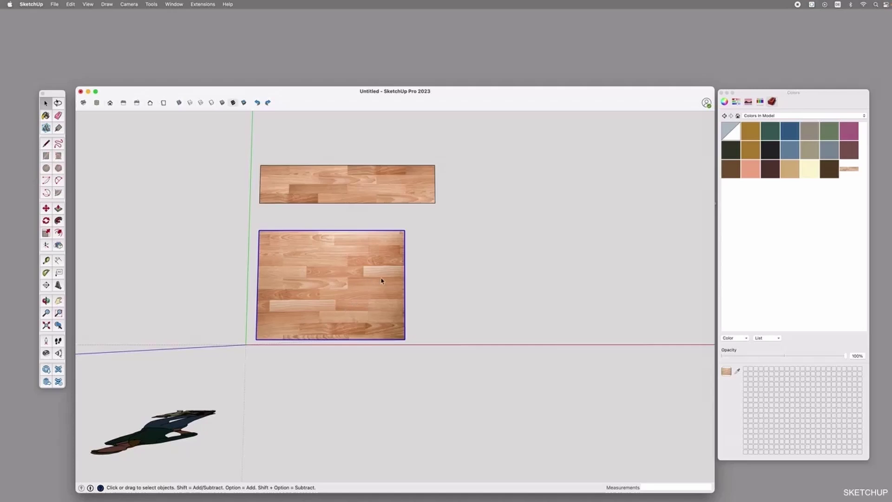
- Explode the imported wood floor image into a textured face
left_click(405, 285)
right_click(398, 277)
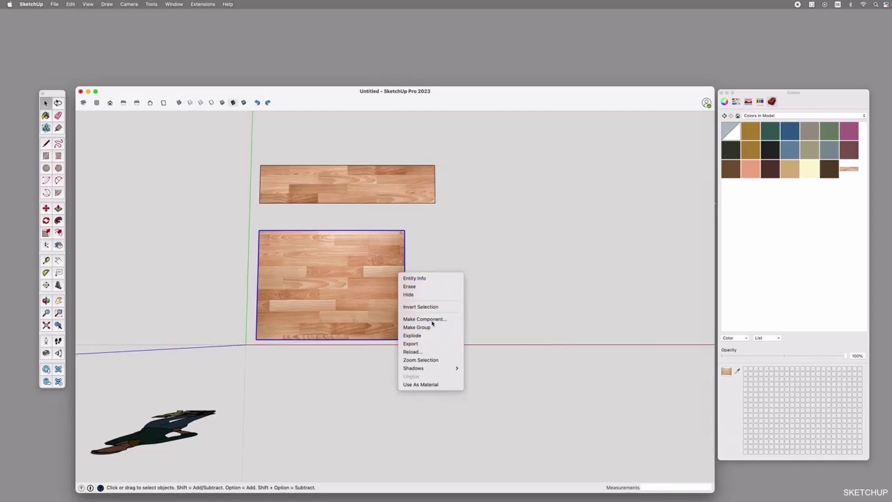
left_click(435, 253)
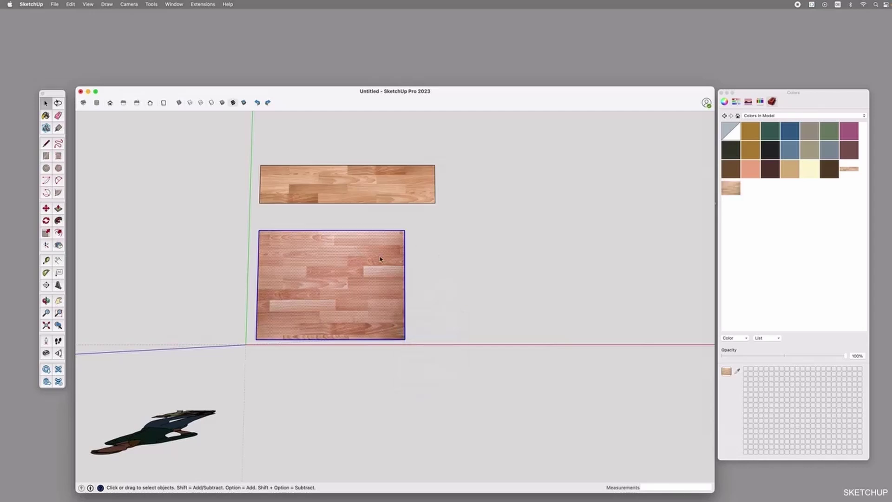
- Try extending the floor face's right edge about 1600 mm along the red axis to check the texture repeat, then undo it
key("m")
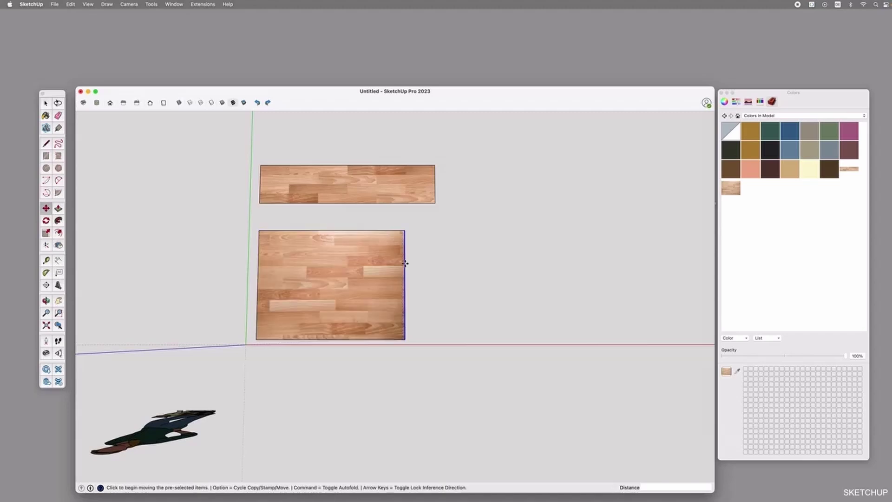
left_click(405, 265)
key("alt")
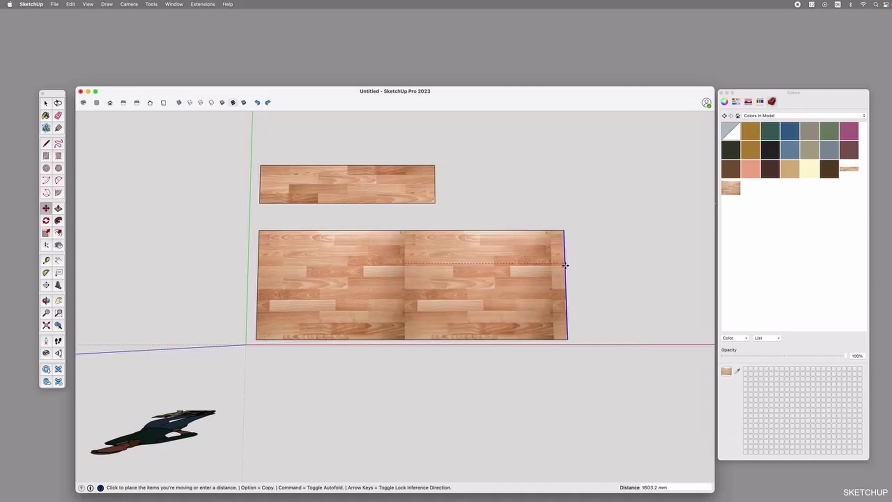
left_click(565, 265)
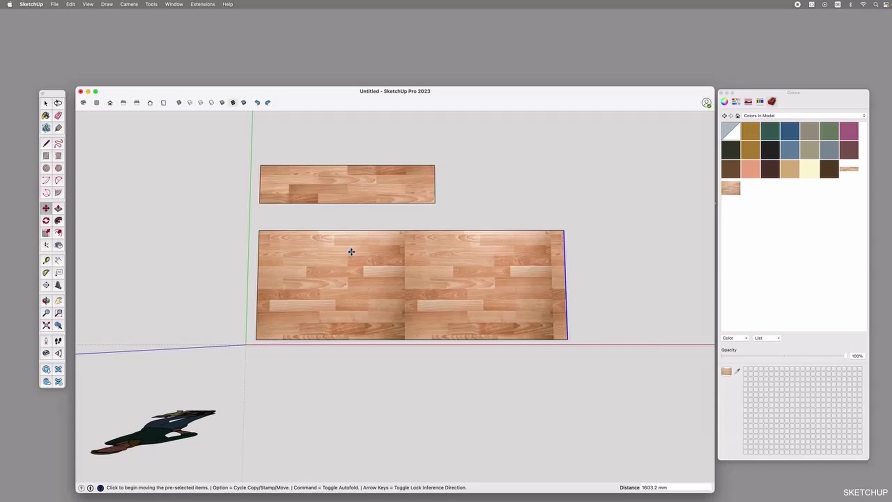
key("super+z")
key("space")
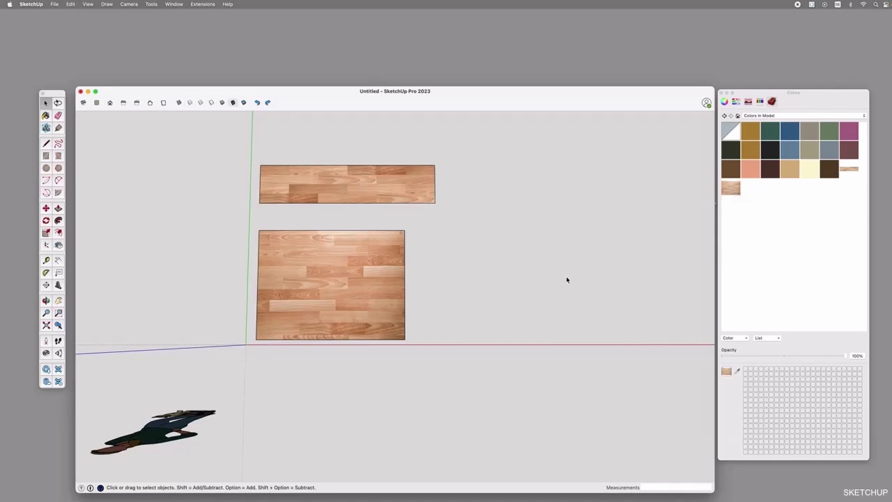
- Trace one full board near the floor face's front edge with a rectangle of about 650 by 110 mm
scroll(281, 308, "up", 3)
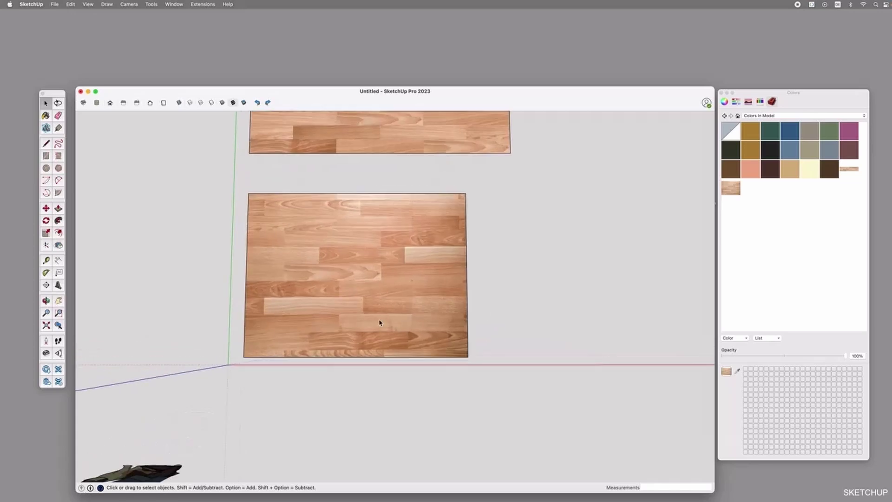
key("r")
scroll(419, 329, "up", 3)
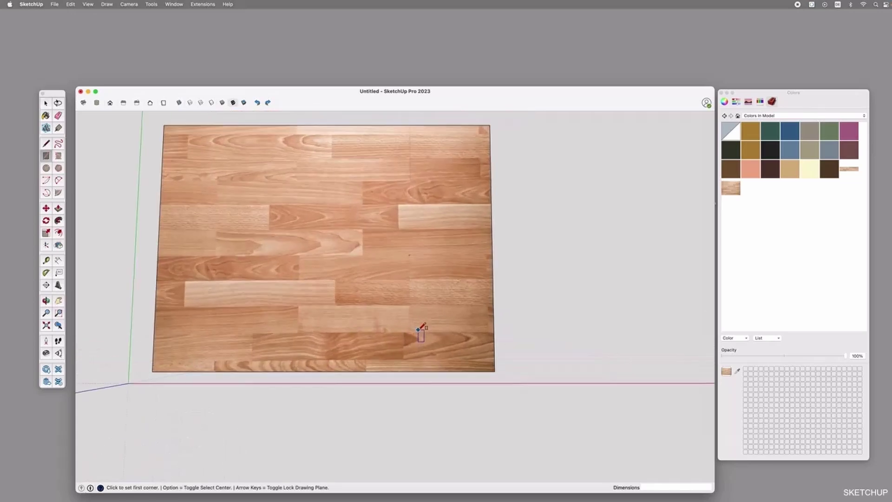
scroll(255, 333, "up", 3)
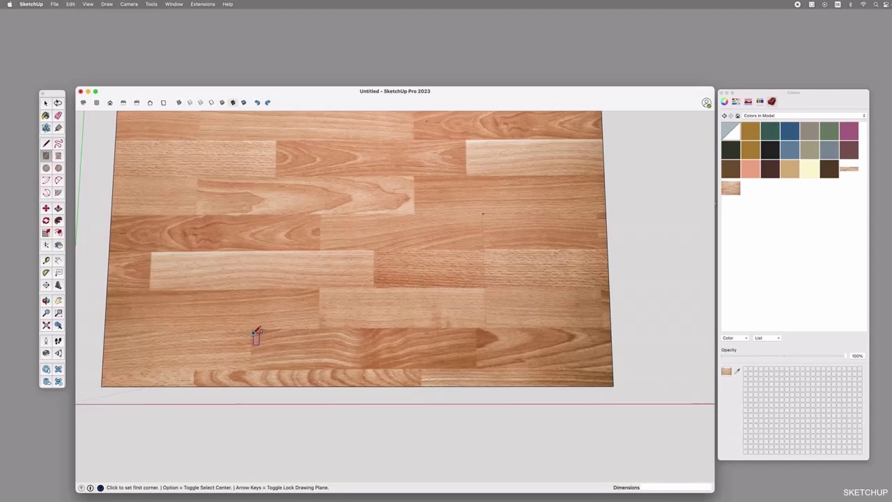
left_click(252, 330)
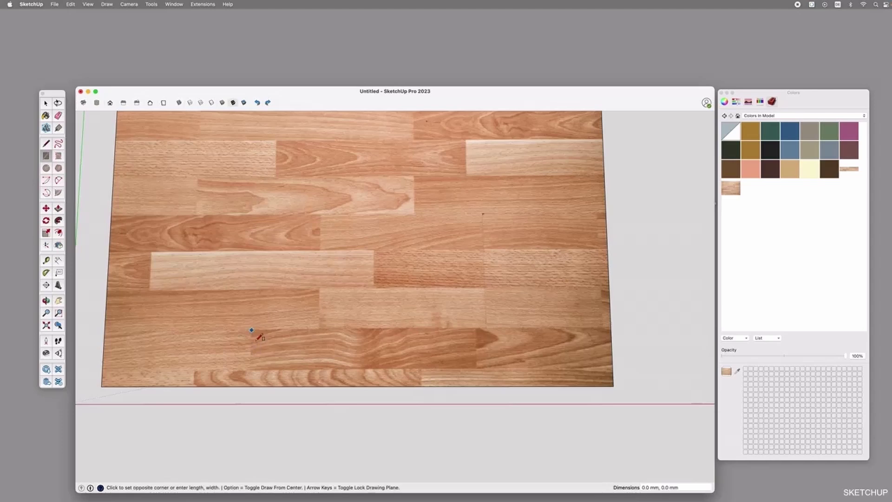
left_click(477, 368)
scroll(337, 296, "down", 5)
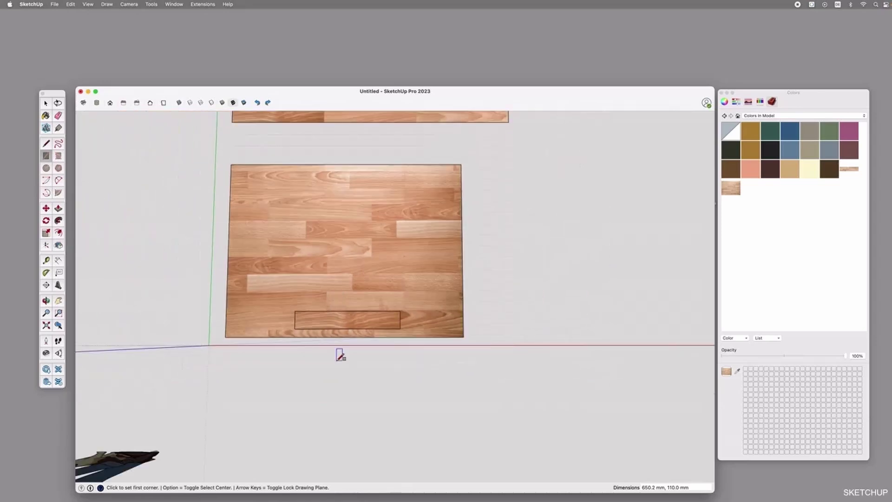
- Copy the traced board face about 1200 mm along the red axis to the empty area beside the floor
key("space")
left_click(324, 322)
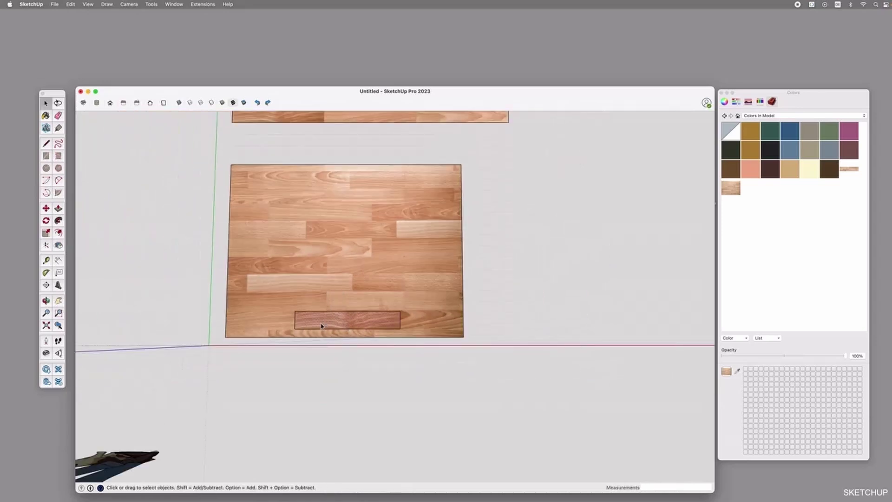
key("m")
left_click(294, 328)
key("alt")
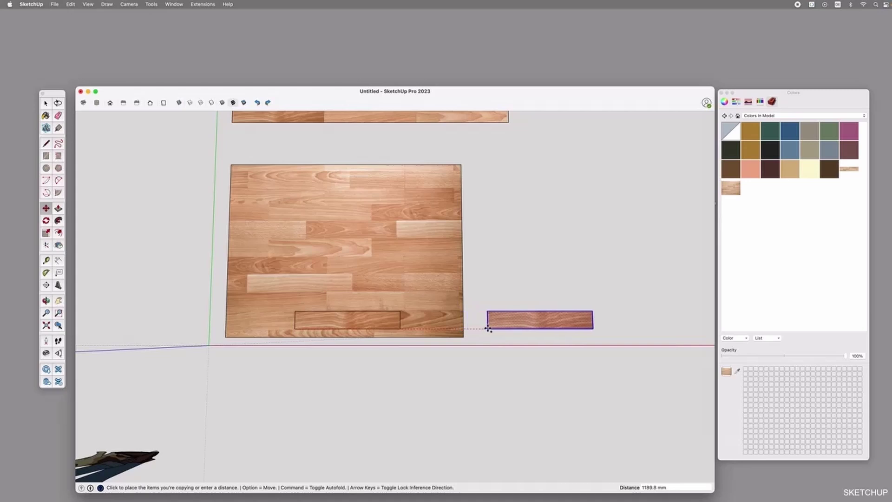
left_click(490, 328)
- Array the copied plank along the green axis at about 167 mm spacing, making 5 copies
left_click(490, 329)
key("alt")
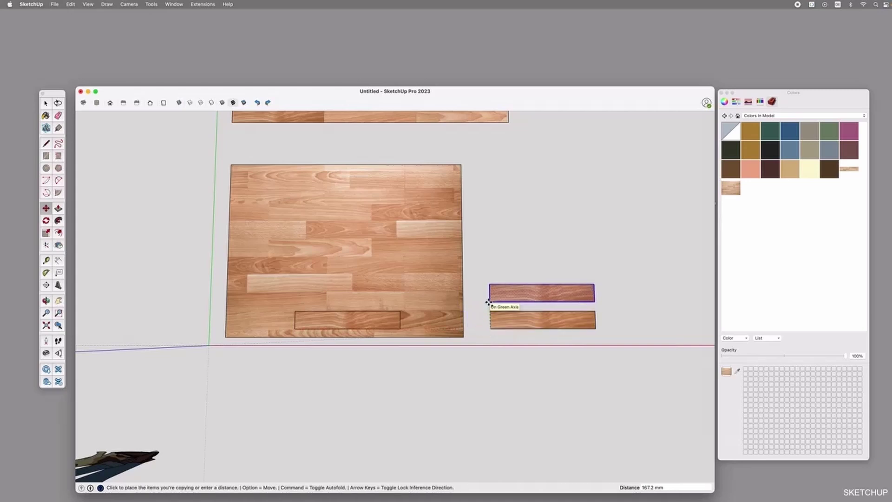
left_click(488, 303)
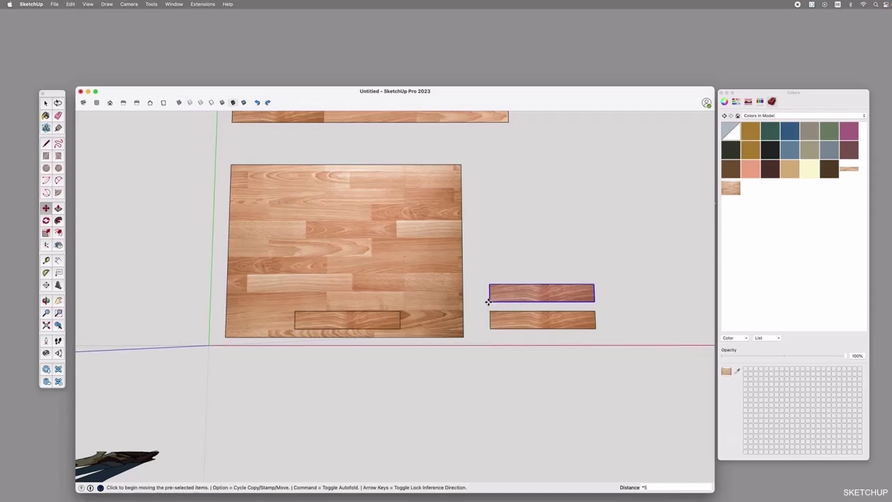
type("*5")
key("Return")
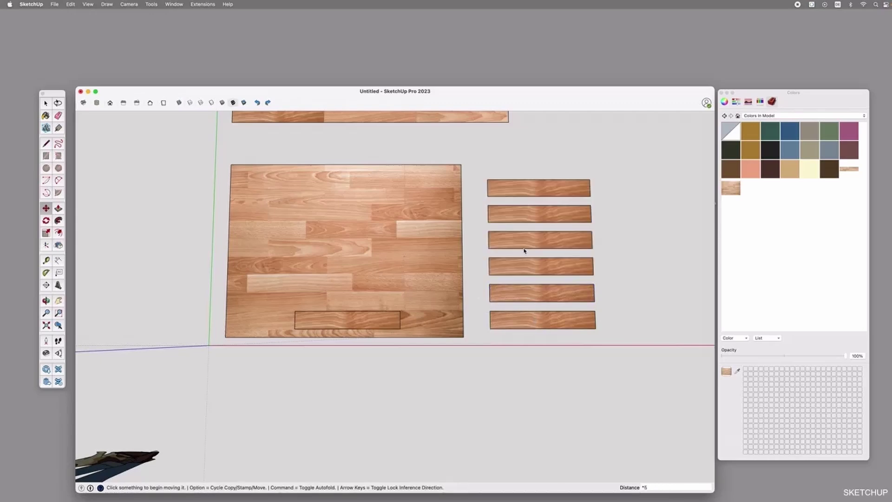
- Reposition the texture on the second plank from the red axis so a different board of the image fills it
key("space")
left_click(547, 297)
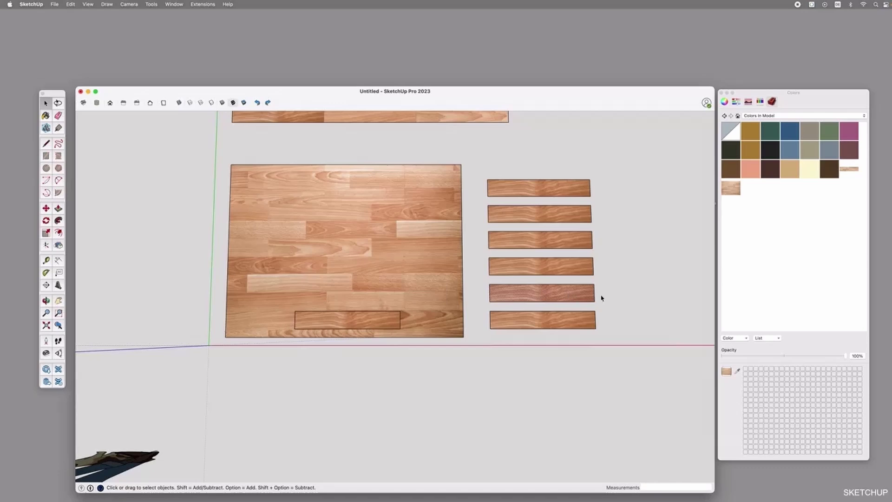
scroll(546, 297, "up", 3)
right_click(545, 296)
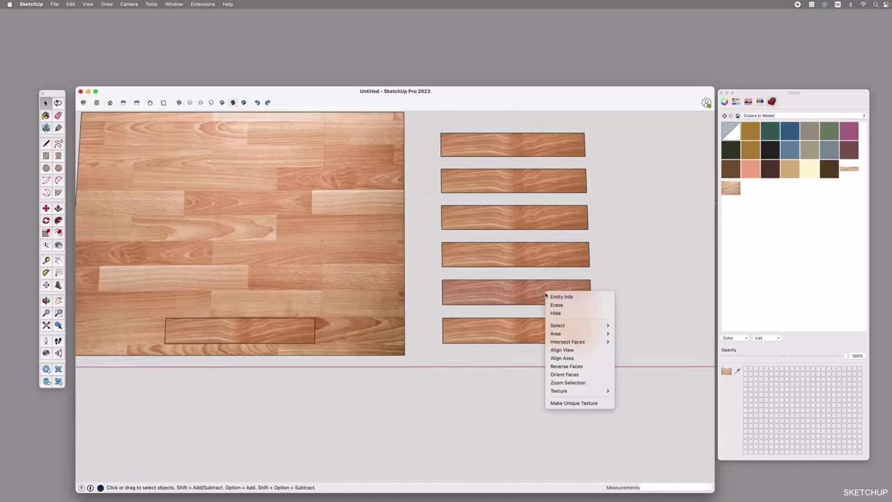
mouse_move(594, 391)
left_click(636, 391)
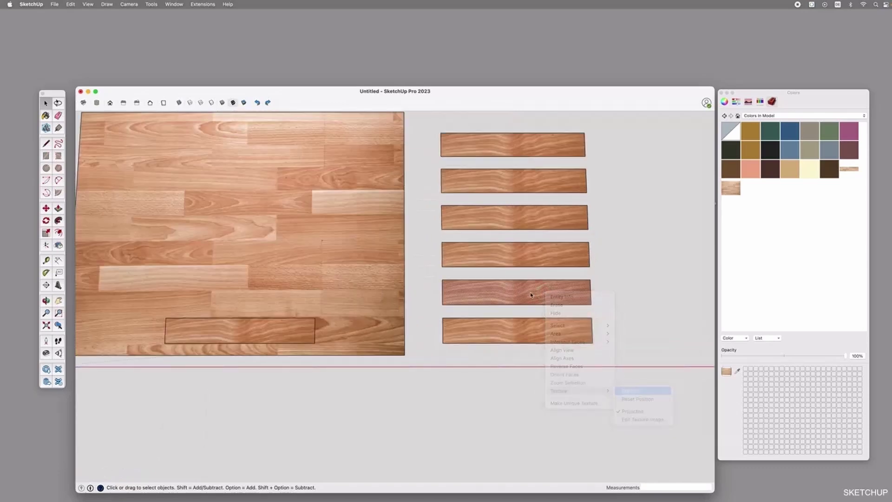
left_click_drag(528, 278, 598, 331)
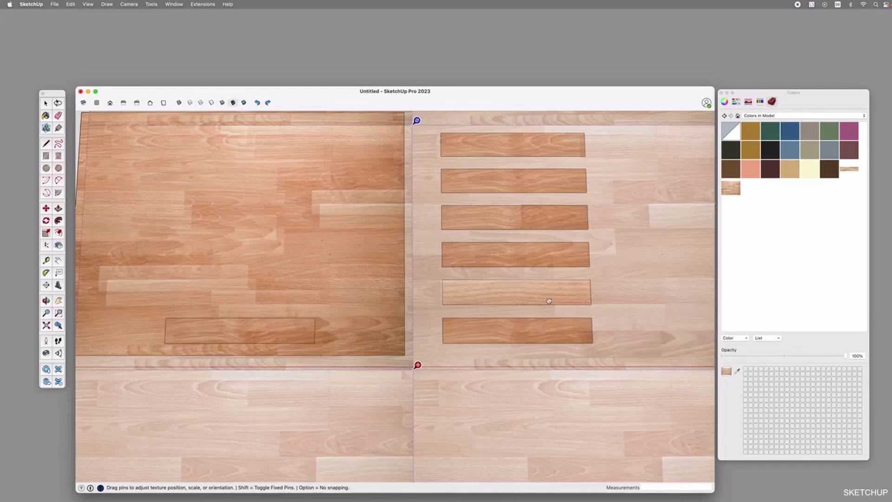
- Reposition the texture on the third plank from the red axis so a darker board of the image fills it
left_click(502, 258)
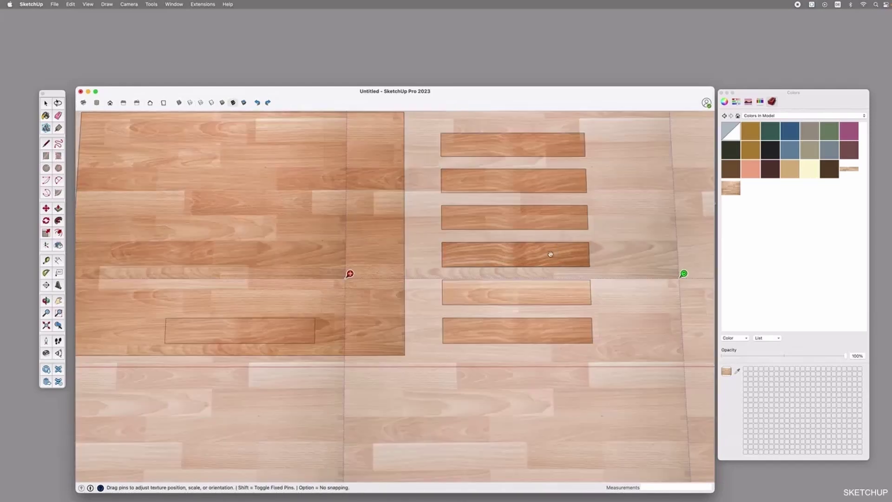
left_click_drag(557, 254, 655, 332)
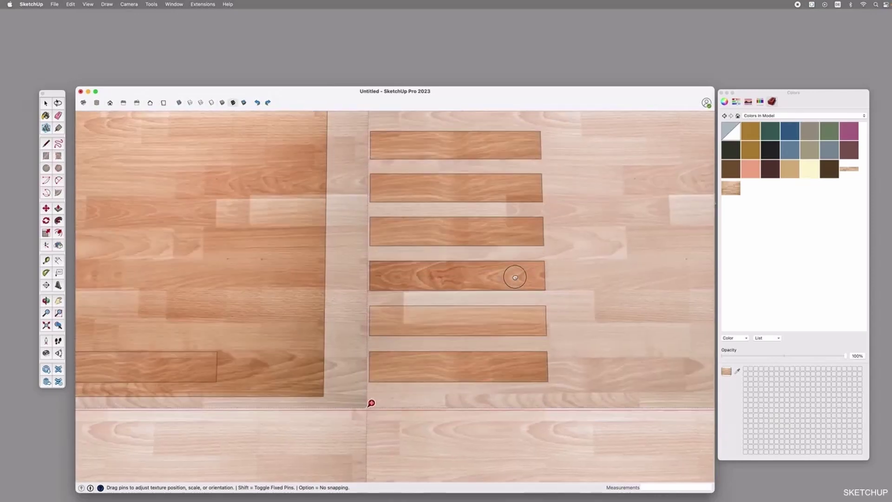
left_click(480, 274)
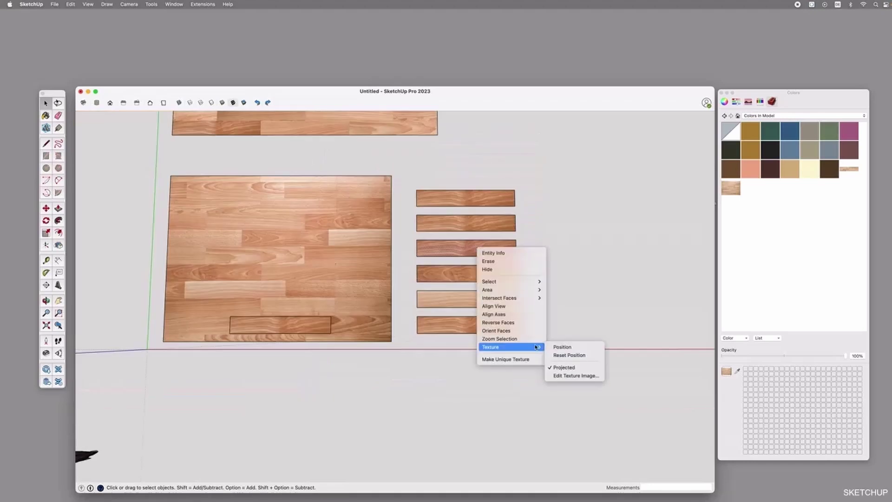
- Reposition the texture on the fourth plank from the red axis so a light, boldly grained board fills it
left_click(562, 347)
left_click_drag(509, 245, 540, 322)
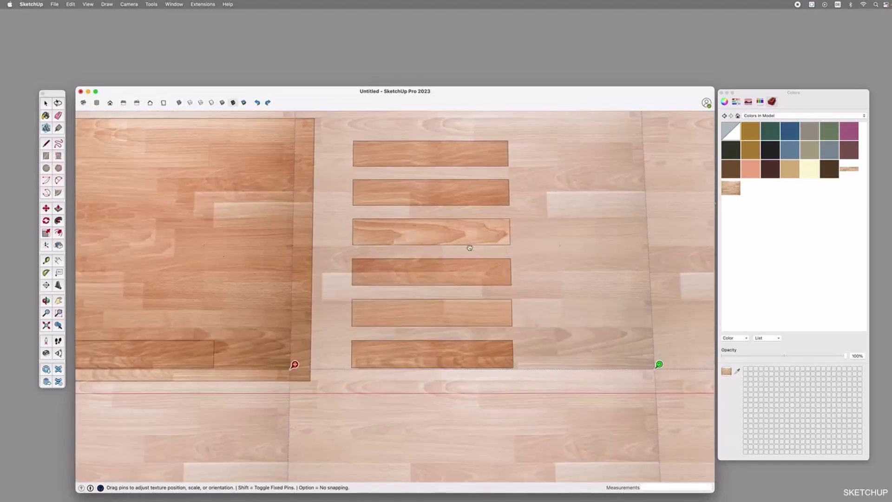
left_click(468, 223)
- Reposition the texture on the fifth plank and adjust its pins so a single straight-grained board fills the face
left_click(552, 311)
left_click_drag(448, 233, 456, 153)
scroll(505, 216, "up", 2)
left_click_drag(581, 163, 605, 163)
left_click_drag(529, 211, 502, 212)
left_click_drag(579, 165, 630, 164)
left_click_drag(530, 234, 505, 225)
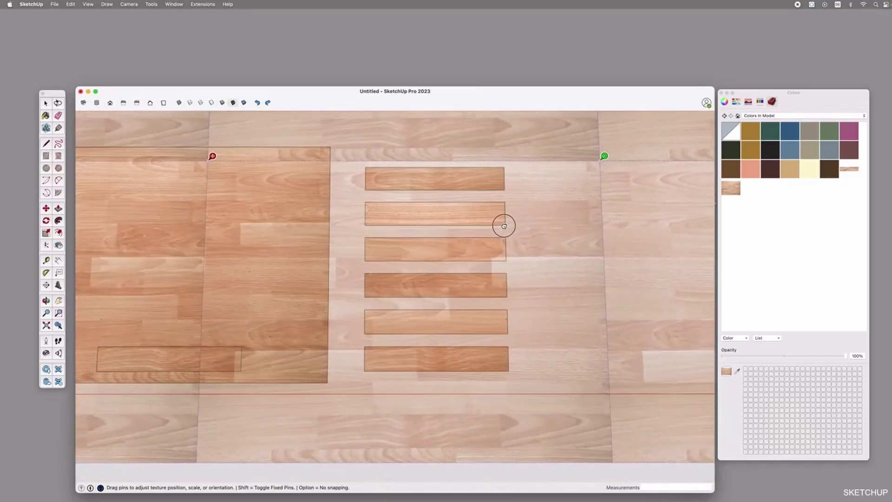
left_click(481, 220)
- Reposition and fine-tune the texture on the sixth plank, farthest from the red axis, so another single board fills it
scroll(398, 278, "down", 5)
right_click(438, 214)
mouse_move(487, 315)
left_click(525, 313)
scroll(472, 246, "up", 3)
left_click_drag(448, 312, 435, 205)
scroll(416, 213, "down", 5)
left_click_drag(507, 133, 537, 132)
scroll(403, 224, "up", 5)
left_click_drag(403, 225, 385, 191)
right_click(398, 198)
left_click(425, 203)
- Make a unique texture from the plank nearest the red axis
key("o")
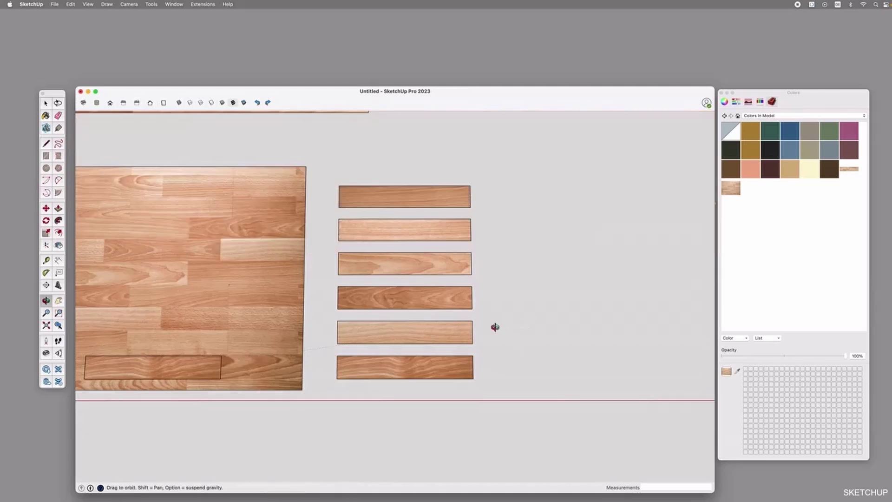
left_click_drag(493, 328, 427, 313)
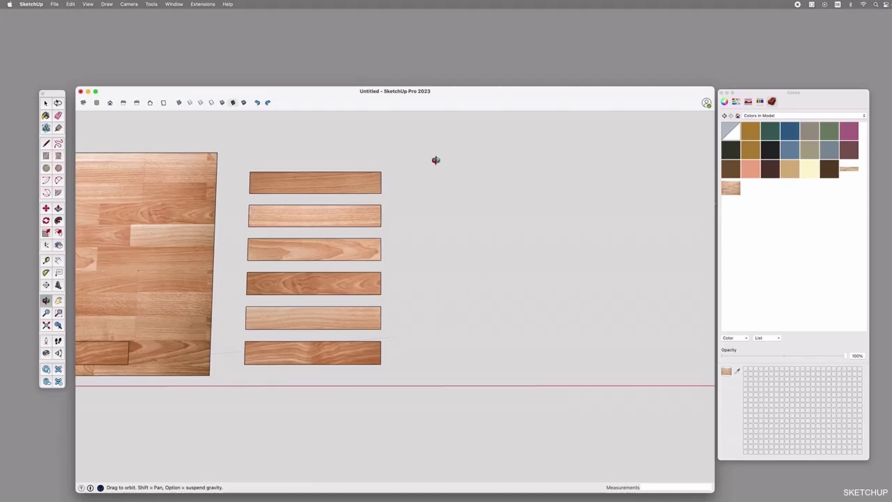
key("space")
left_click(310, 357)
right_click(342, 356)
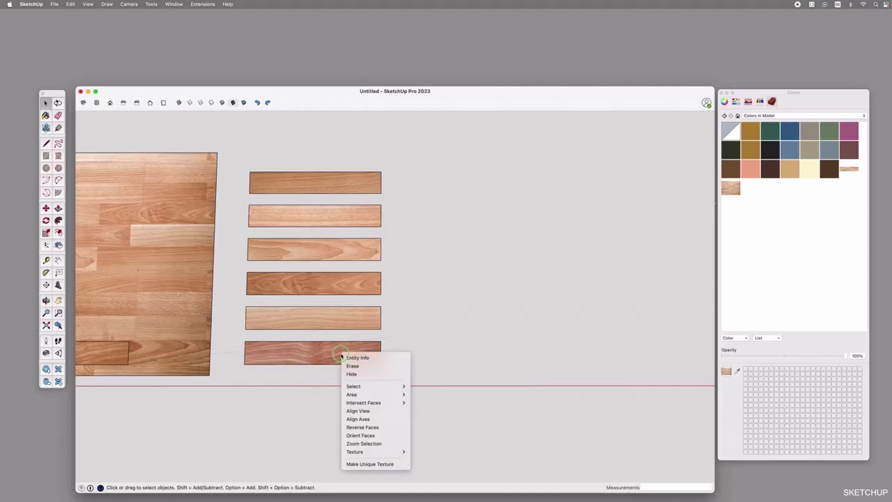
left_click(371, 465)
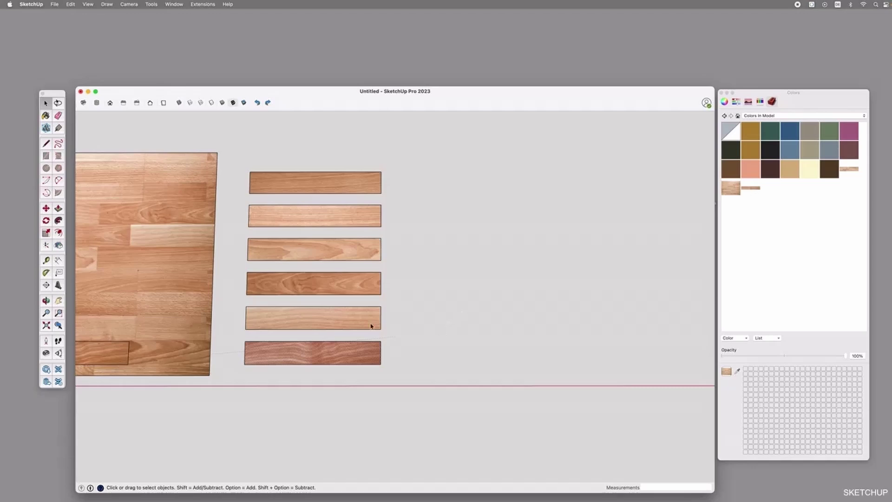
- Make unique textures from the remaining five planks, working away from the red axis
left_click(352, 326)
right_click(352, 326)
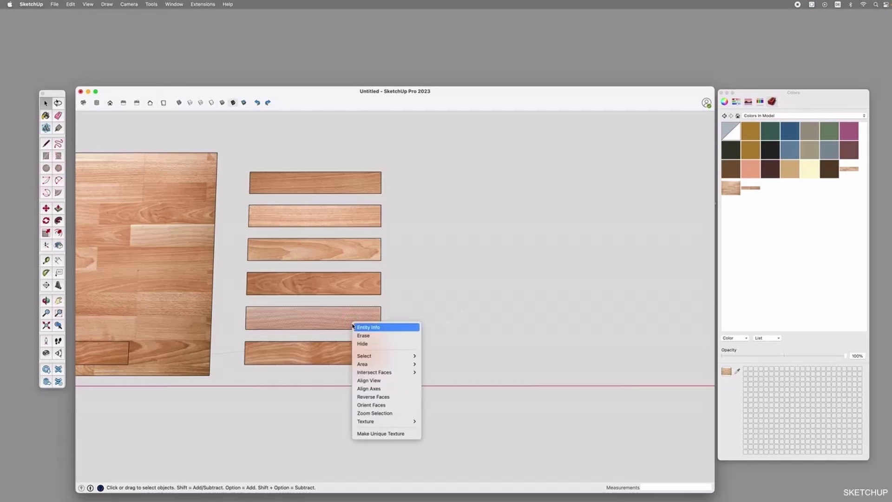
left_click(390, 433)
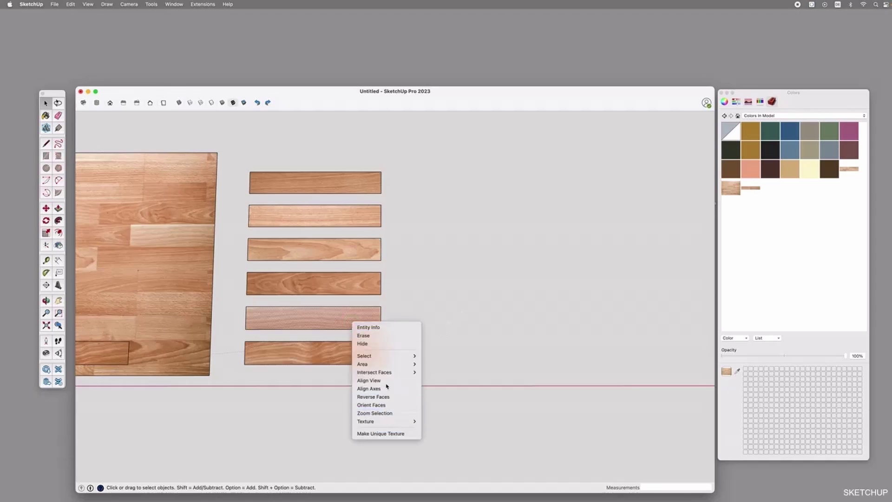
left_click(345, 281)
right_click(345, 281)
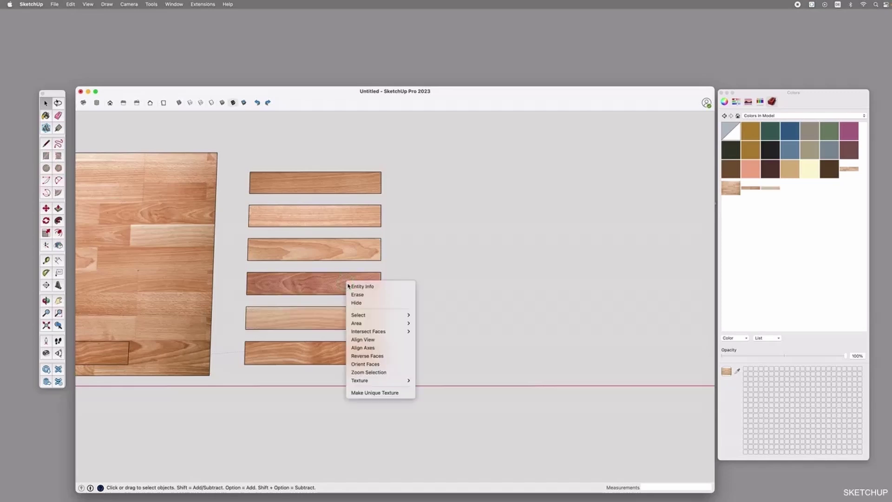
left_click(382, 392)
left_click(337, 251)
right_click(338, 251)
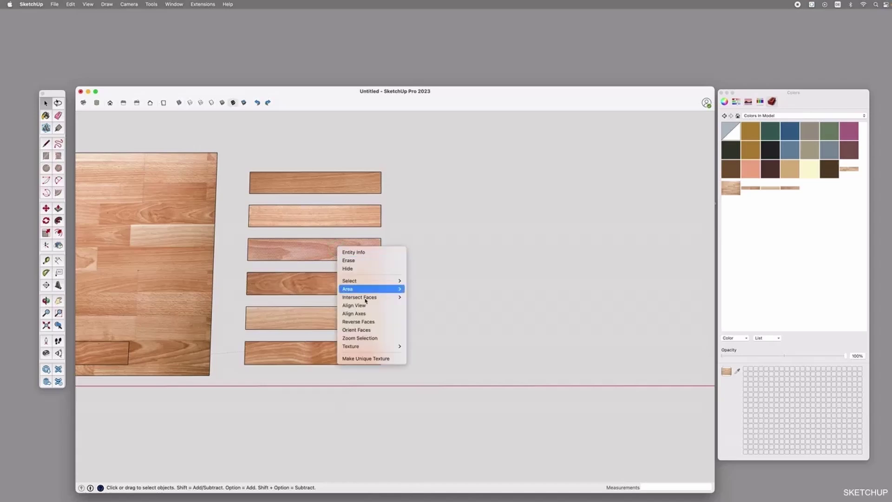
left_click(368, 362)
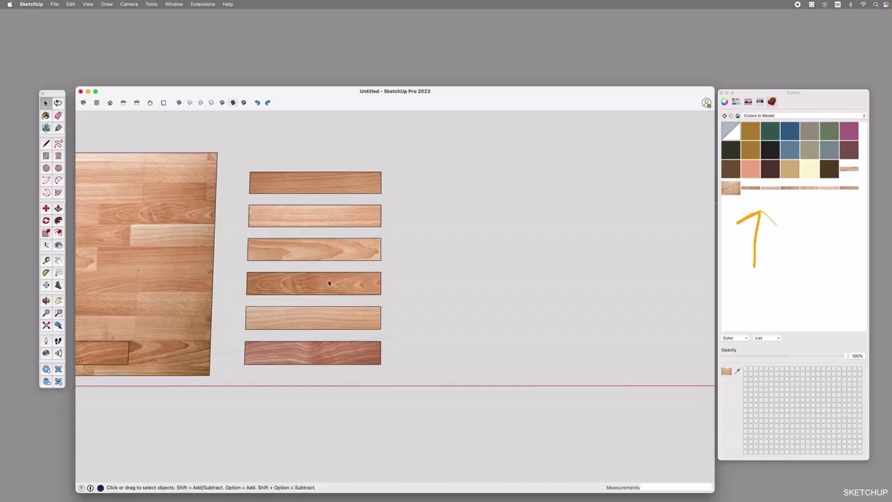
- Move the first, third and fifth planks with their edges about 328 mm along the red axis to stagger the stack
double_click(329, 350)
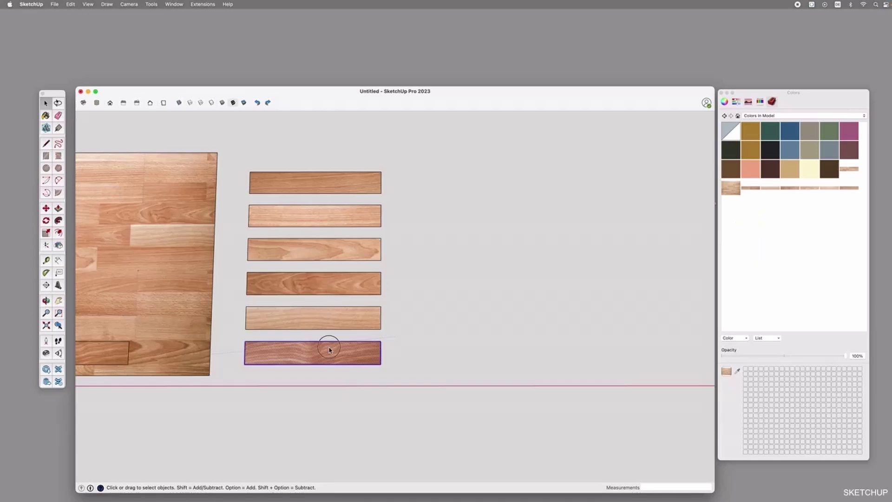
double_click(328, 353)
double_click(323, 286, "shift")
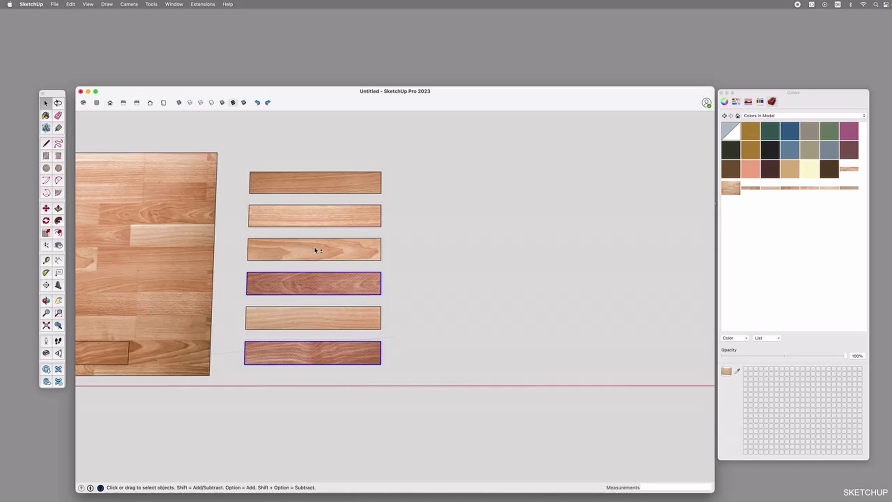
double_click(322, 216, "shift")
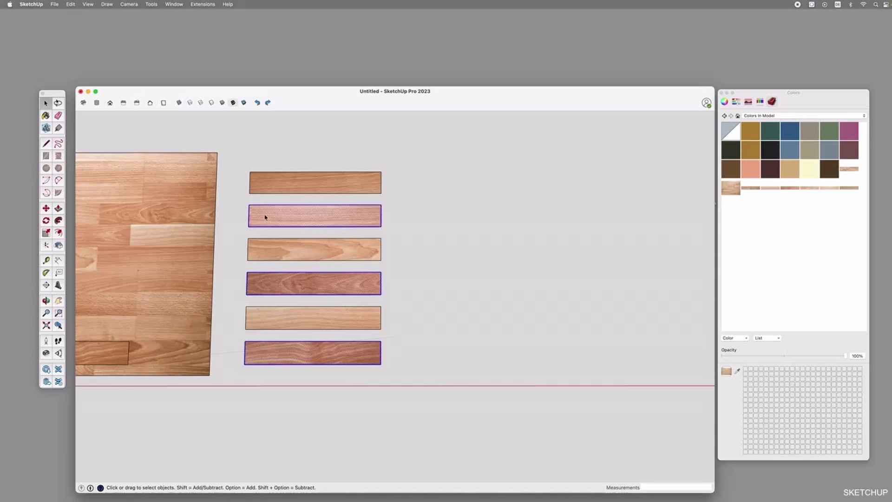
key("m")
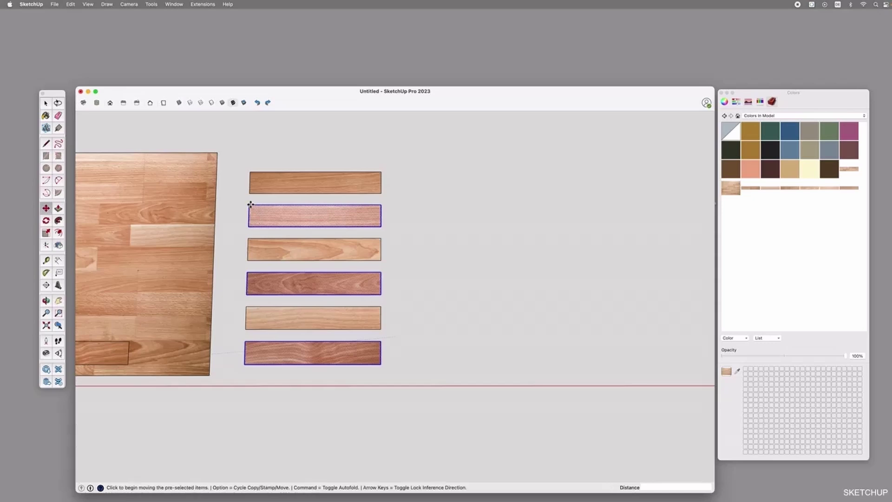
left_click(249, 204)
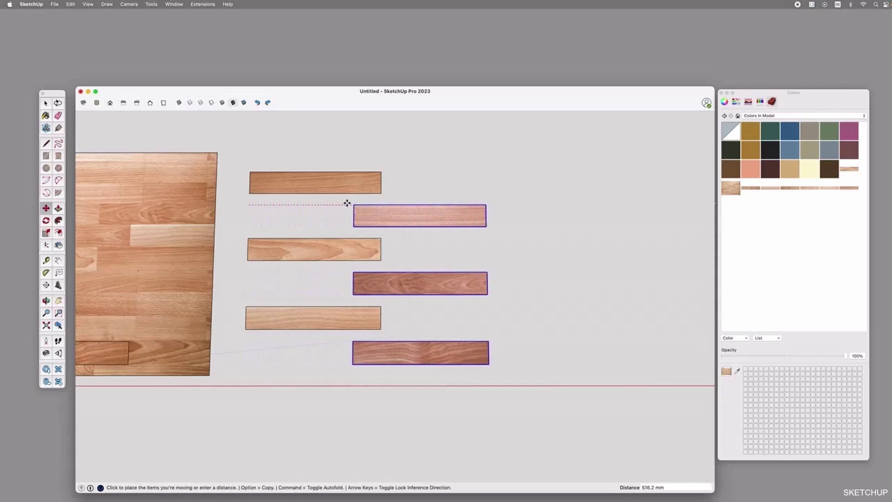
left_click(311, 204)
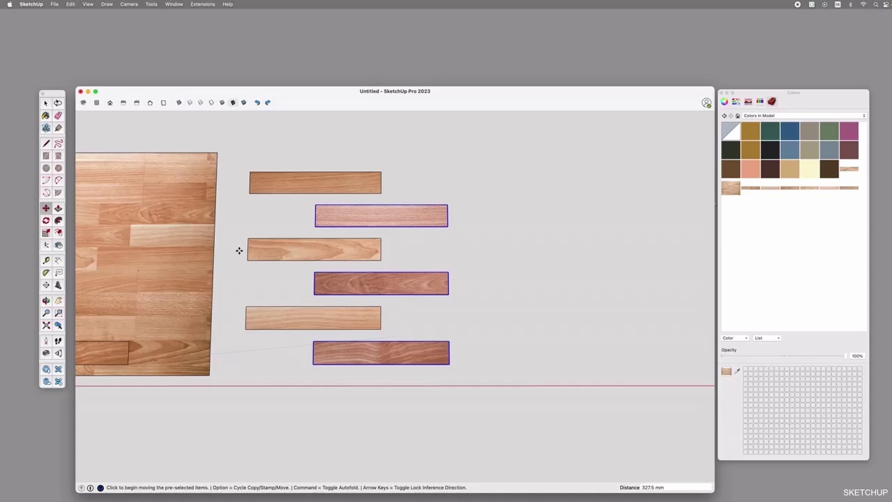
scroll(239, 251, "down", 3)
key("space")
left_click(430, 320)
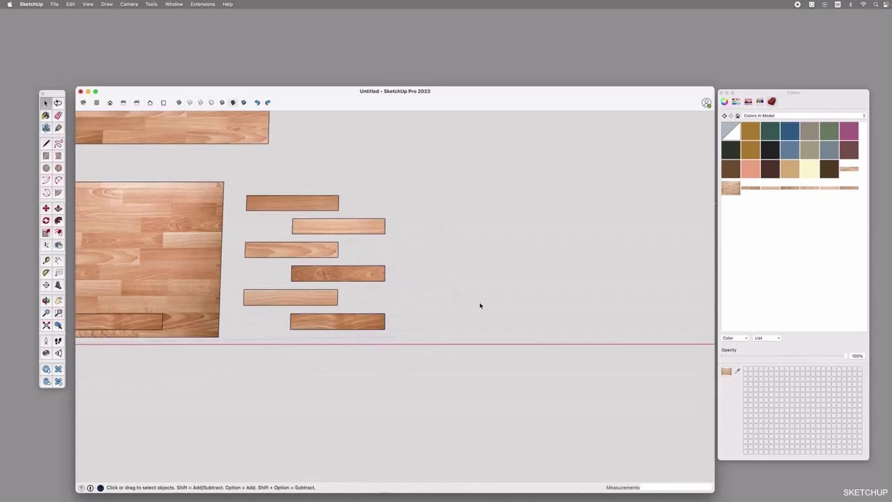
- Copy the first plank's face about 1207 mm along the red axis and join a copy of the fifth plank to its end
middle_click_drag(292, 323, 278, 323)
scroll(470, 317, "up", 2)
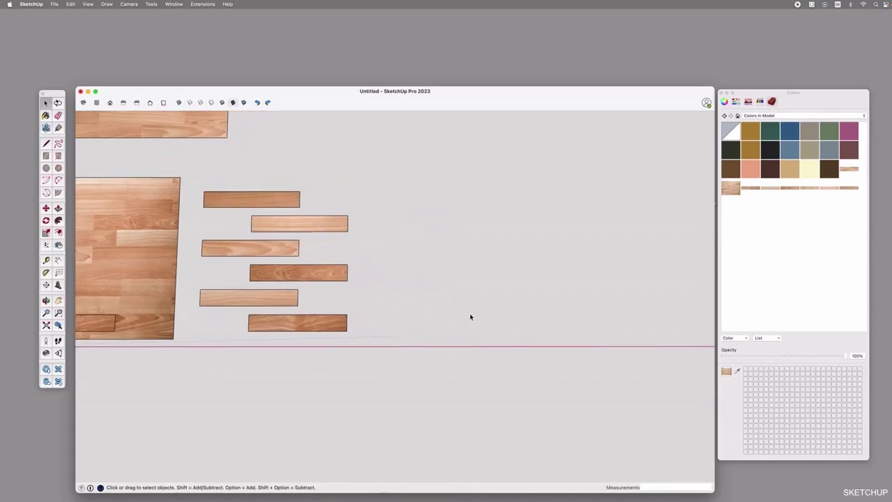
left_click(295, 323)
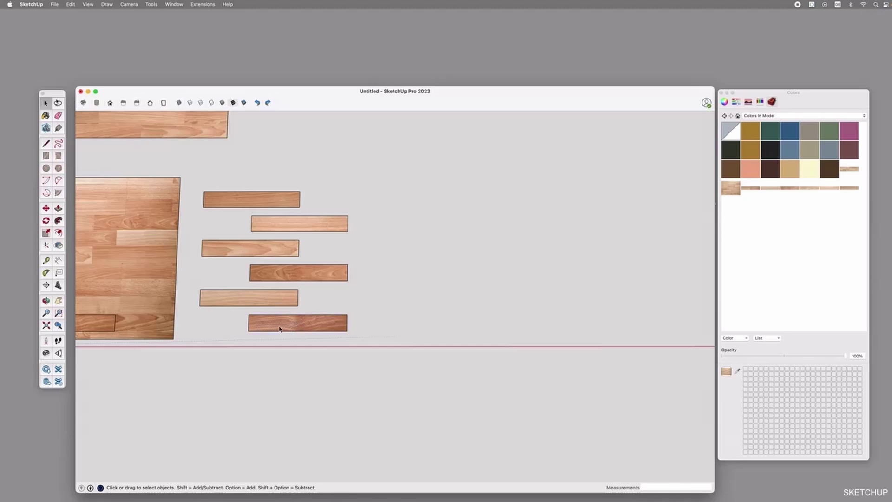
key("m")
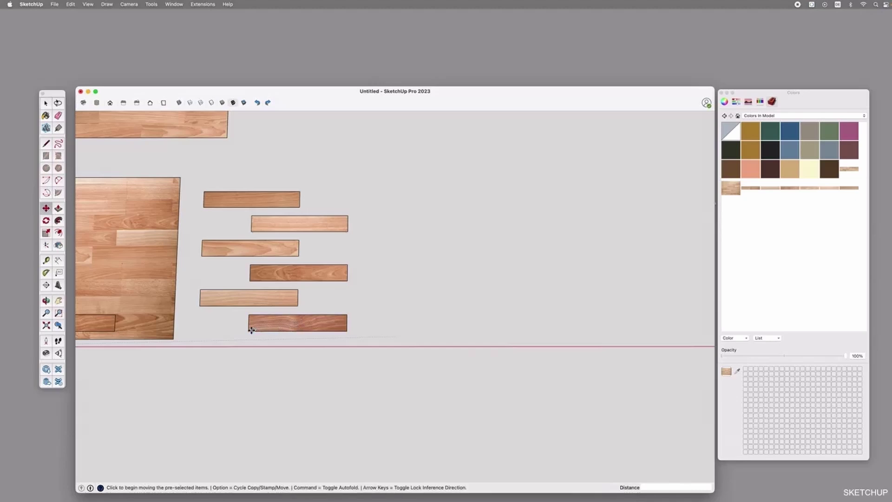
left_click(250, 330)
key("alt")
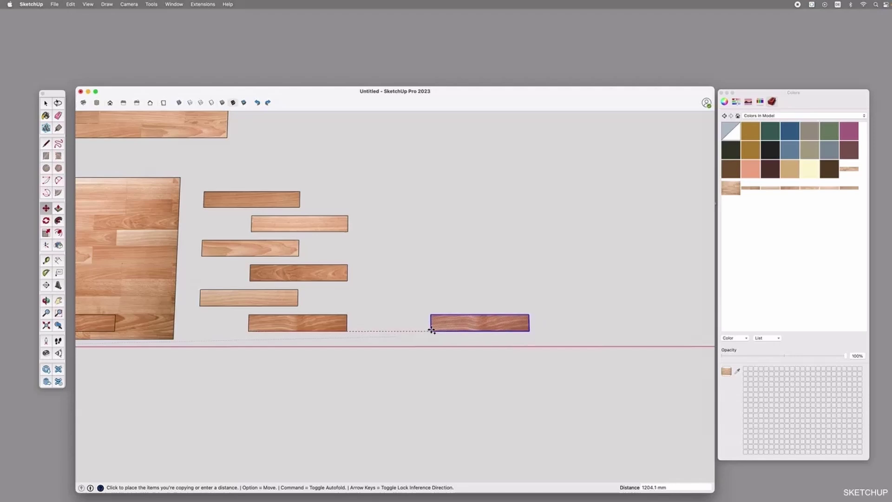
left_click(431, 330)
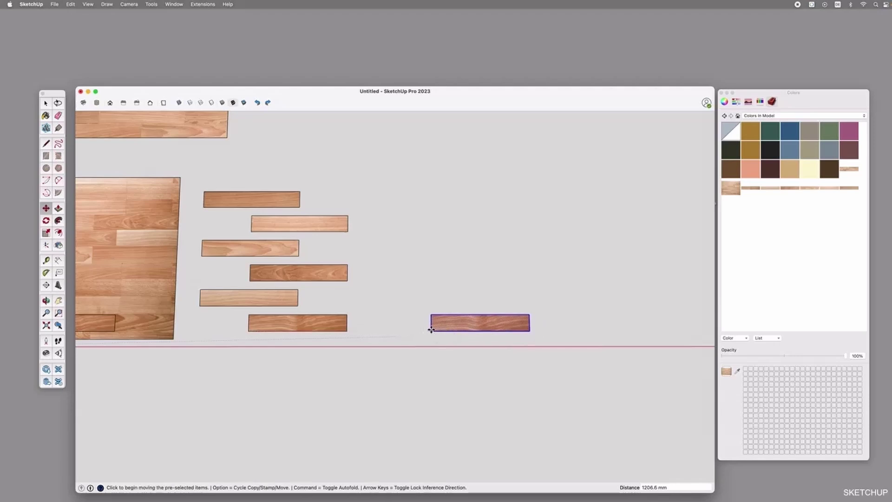
left_click(252, 231)
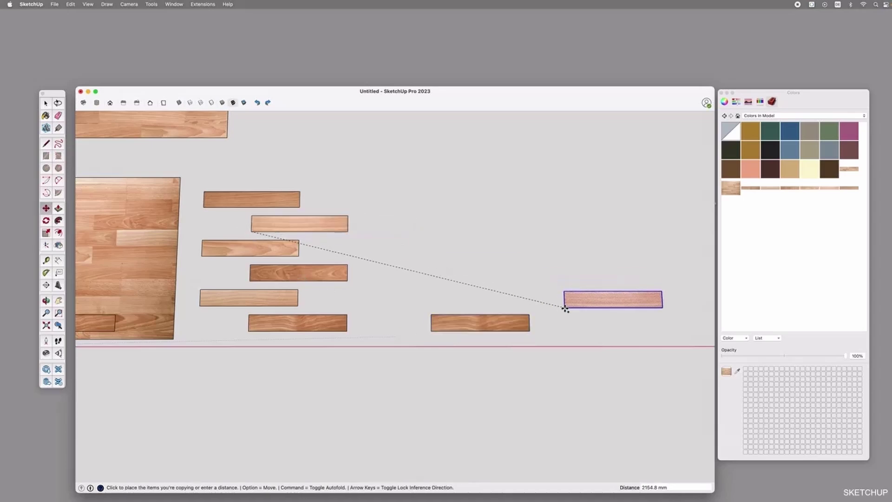
left_click(530, 330)
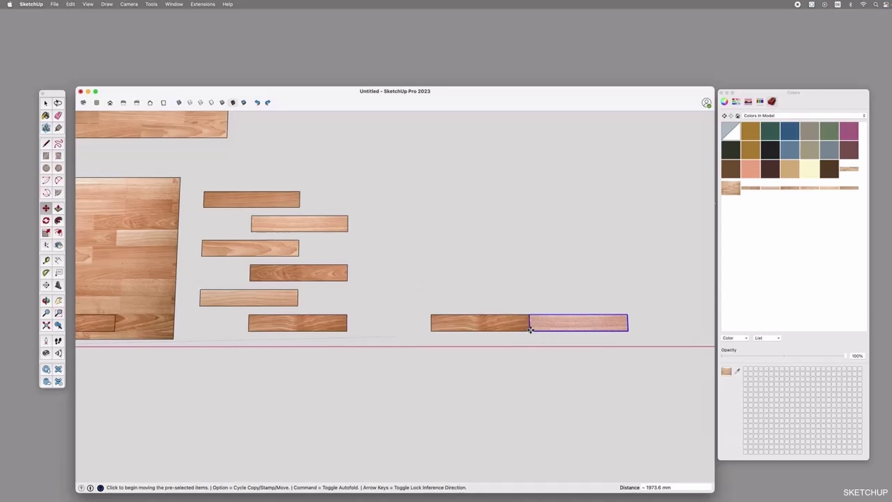
- Copy the third plank's face to the free end of the new row, lined up with its front corner
key("space")
left_click(290, 275)
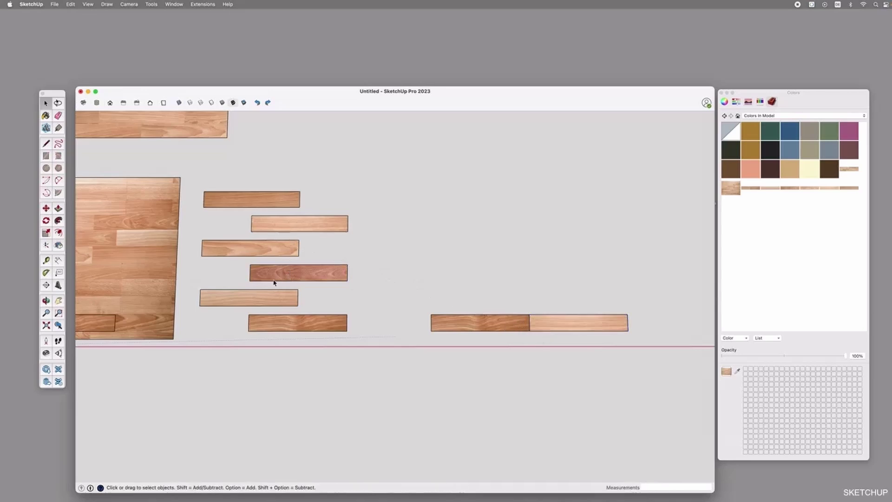
key("m")
left_click(250, 280)
key("alt")
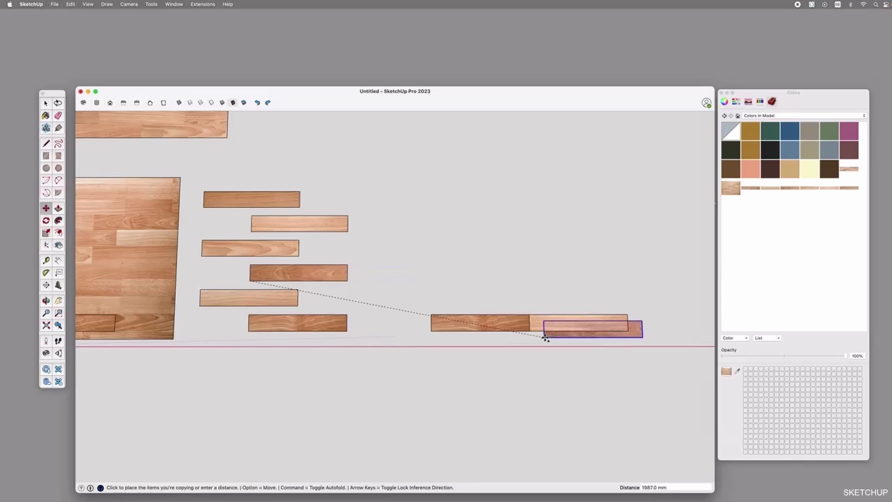
left_click(627, 330)
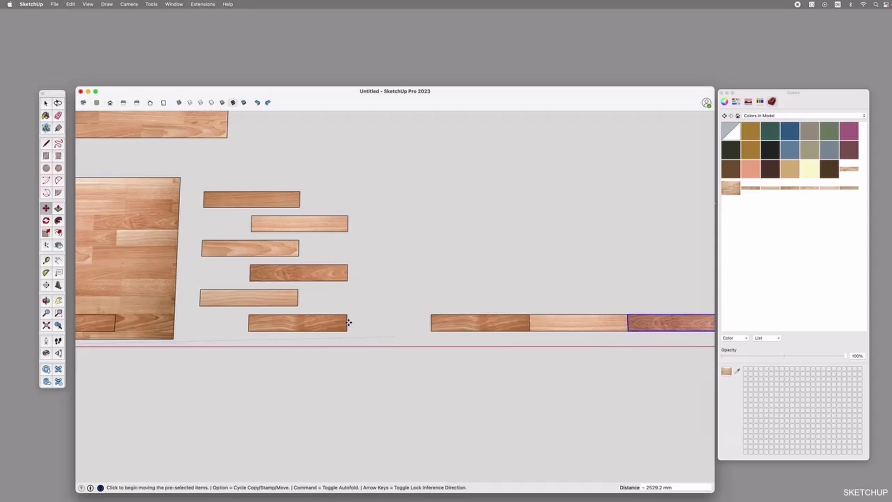
- Copy the fourth plank by its front-edge midpoint onto the back corners at both ends of the first row
key("o")
left_click_drag(481, 344, 424, 341)
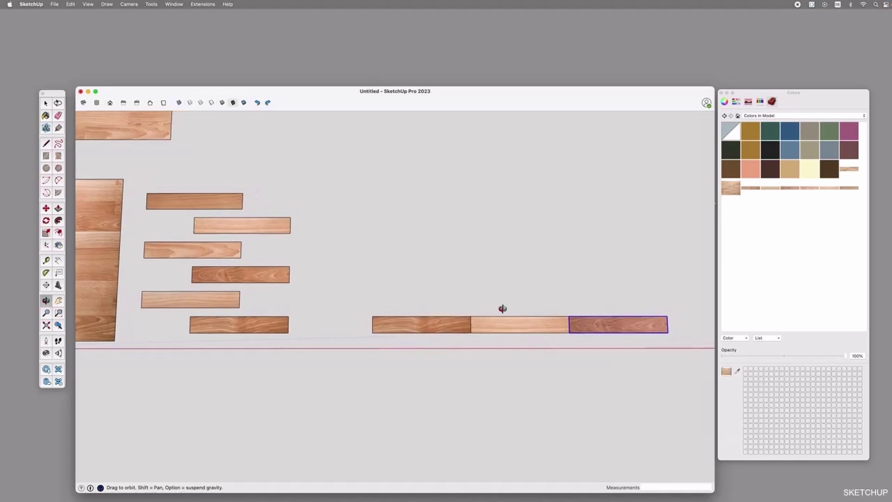
key("space")
left_click(176, 250)
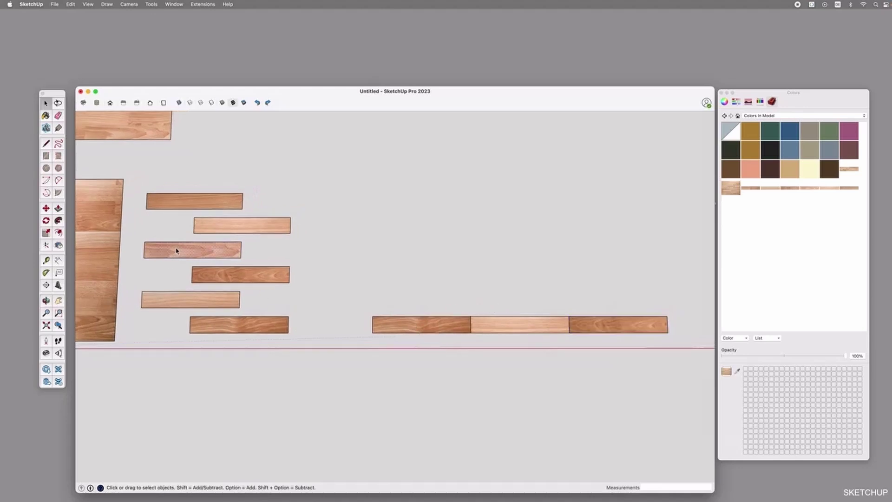
key("m")
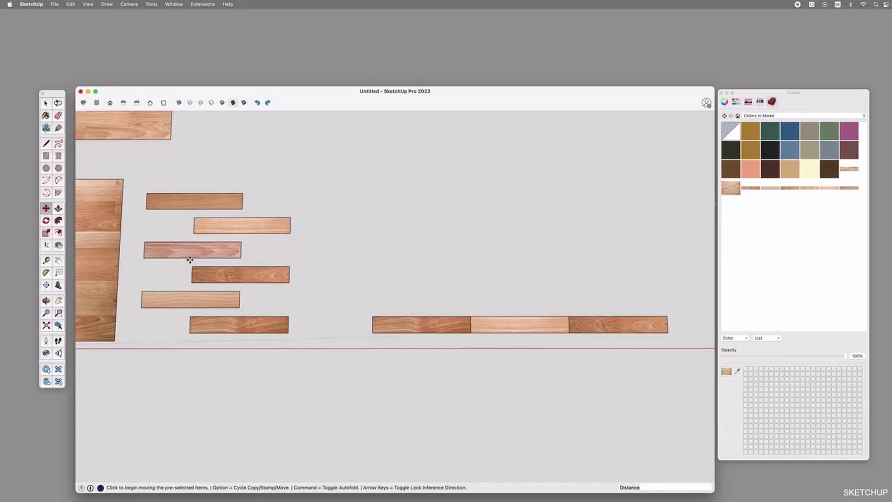
left_click(194, 257)
key("alt")
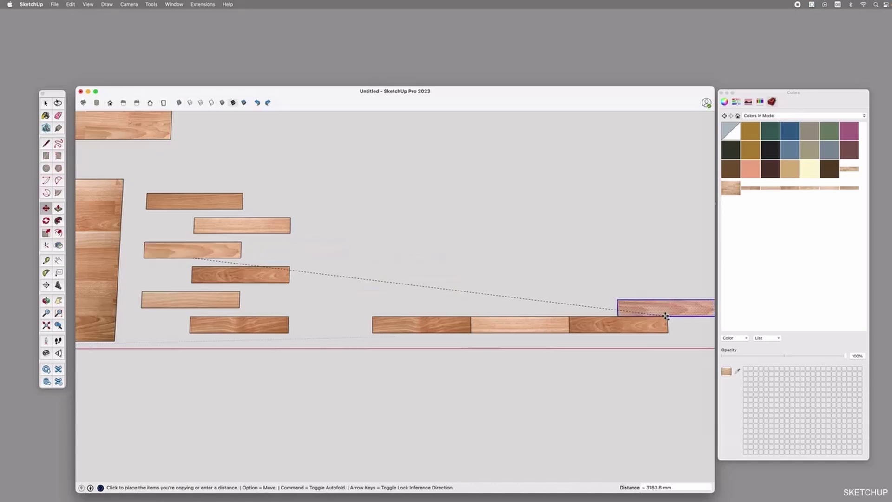
left_click(667, 315)
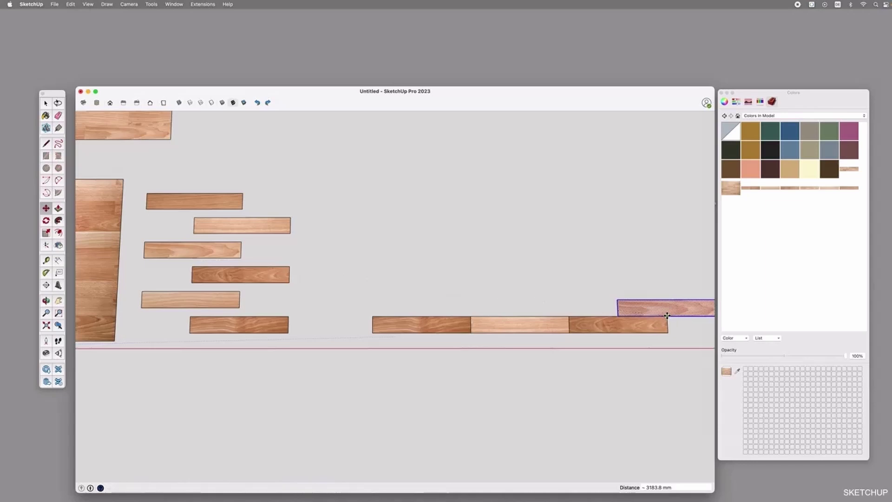
left_click(667, 316)
key("alt")
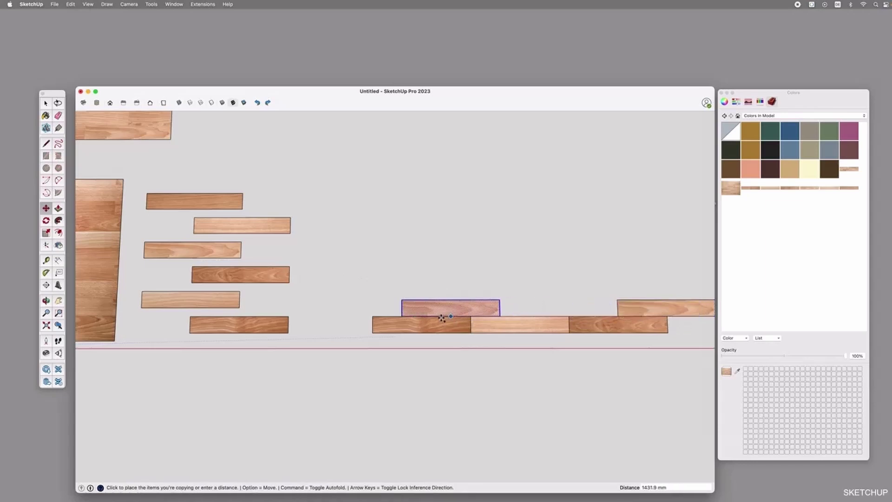
left_click(374, 317)
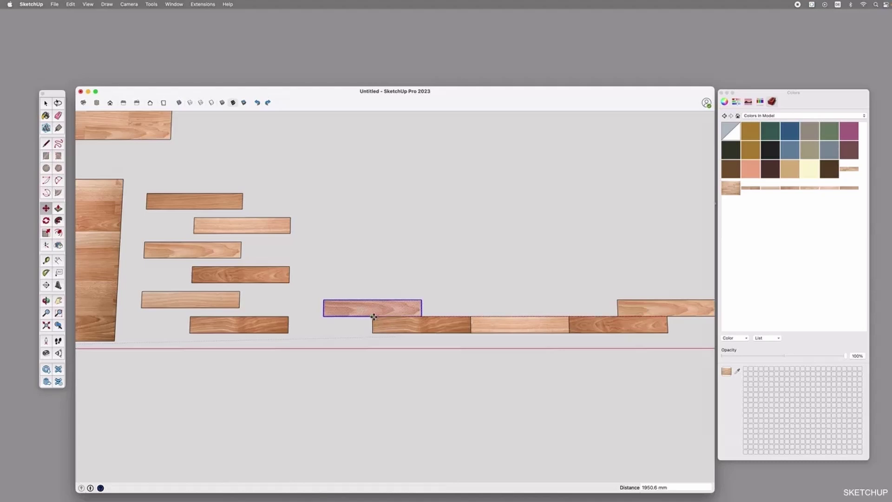
- Copy the sixth plank into the second row, joining its front corner to the inner end of the far plank
key("space")
left_click(181, 205)
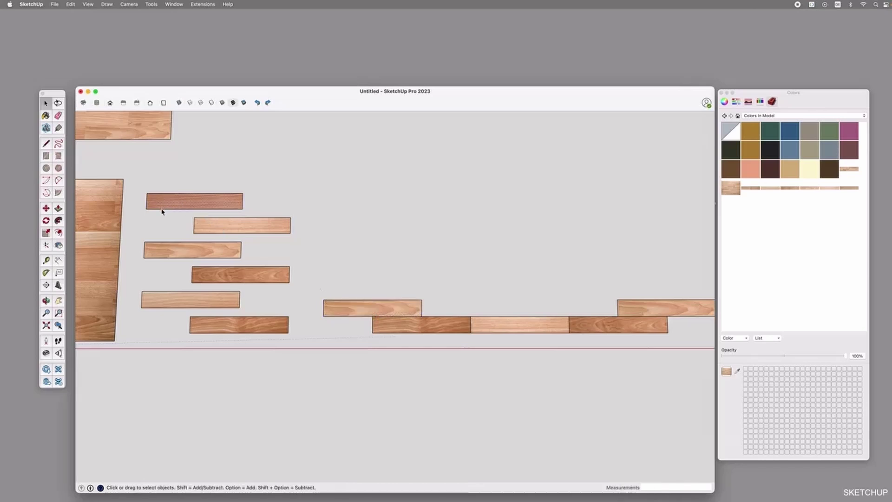
key("m")
left_click(242, 209)
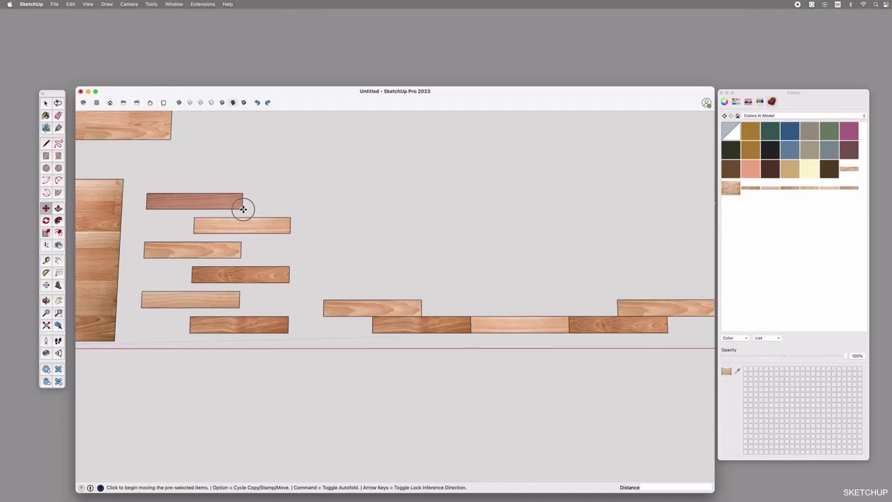
key("alt")
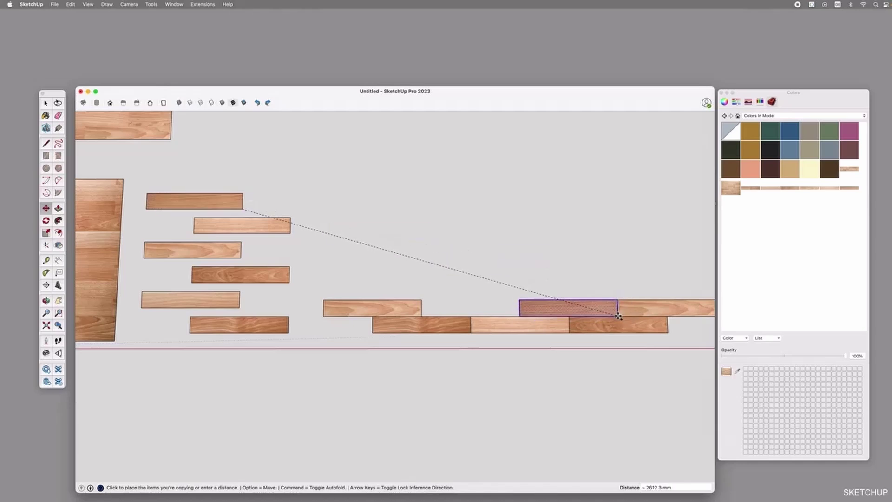
left_click(617, 316)
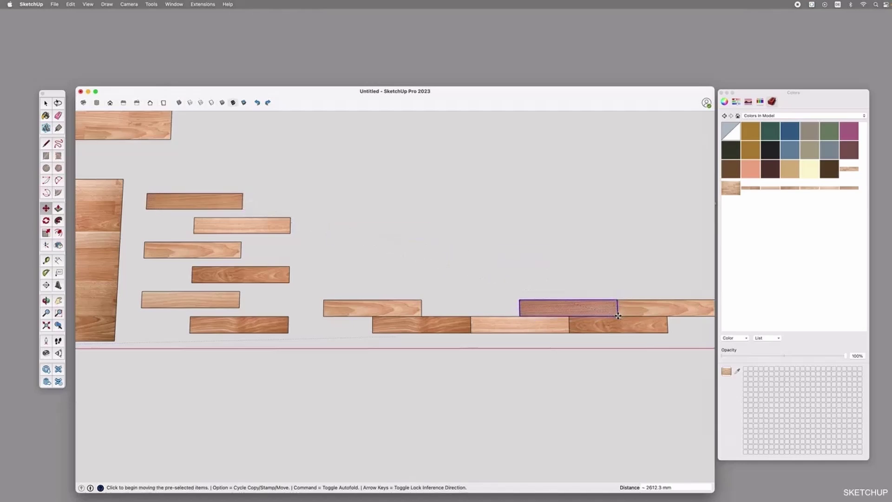
- Copy the second plank into the remaining gap of the second row, next to the plank nearest the stack
key("space")
left_click(182, 297)
key("m")
left_click(140, 310)
key("alt")
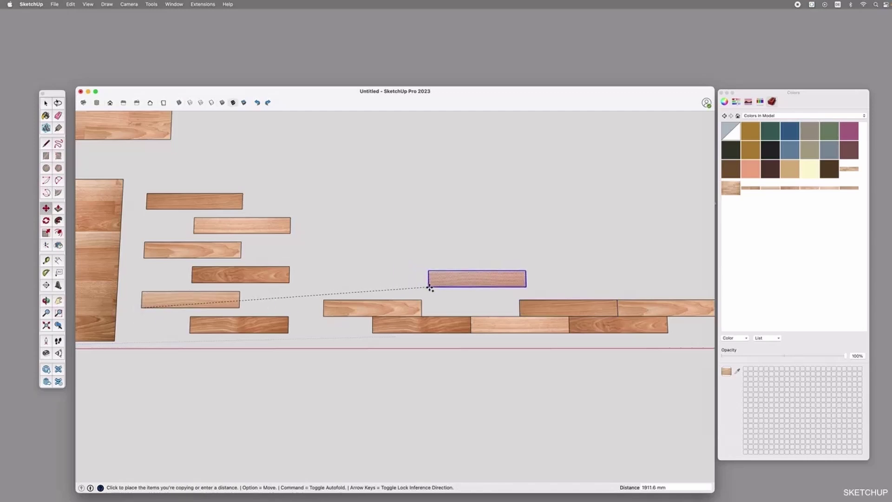
left_click(421, 316)
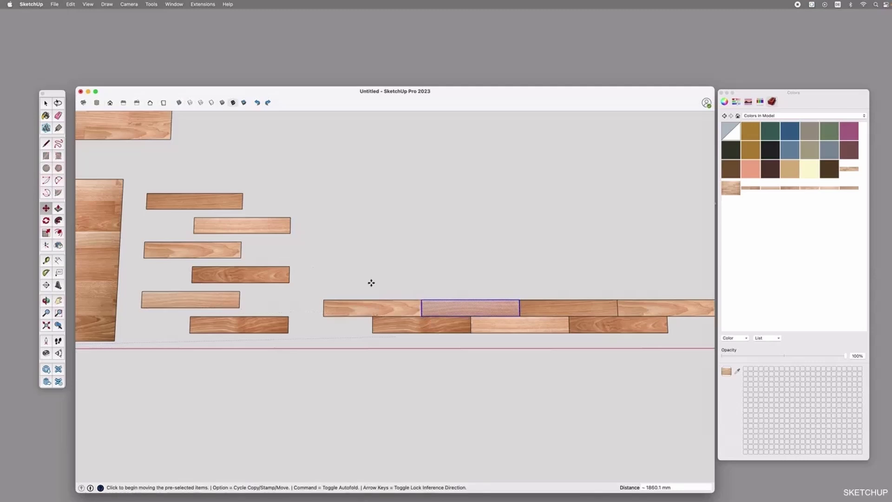
- Copy the first plank into a third row, centring its front edge on the second row's last joint
key("space")
scroll(413, 263, "down", 2)
scroll(604, 305, "up", 2)
scroll(195, 265, "down", 2)
left_click(165, 310)
key("m")
key("alt")
left_click(198, 314)
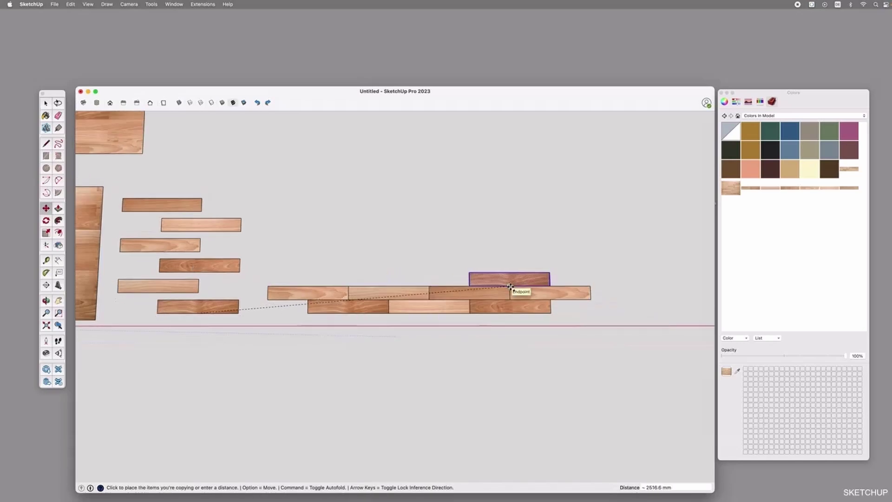
left_click(511, 288)
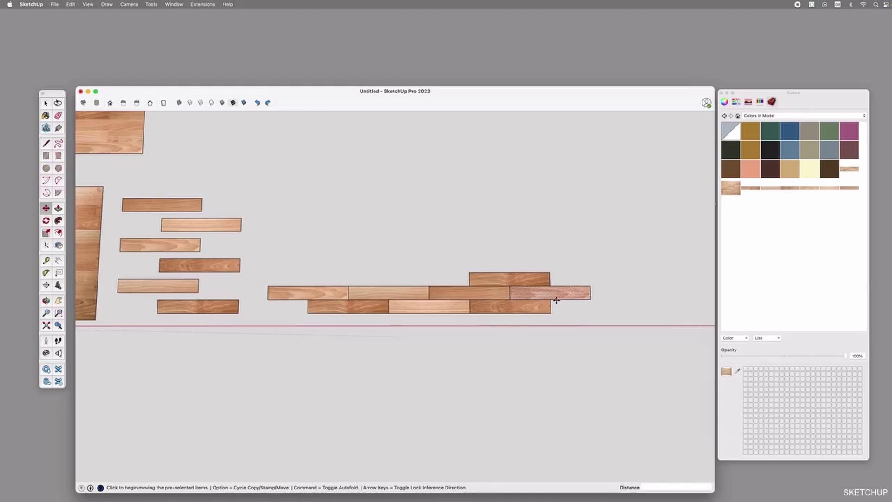
key("alt")
left_click(551, 300)
left_click(348, 287)
key("super+z")
- Copy the second row's third plank to the start of the third row, centring its front edge on the second row's first joint
key("space")
left_click(488, 297)
key("m")
key("alt")
left_click(470, 299)
left_click(348, 286)
- Copy the first row's end plank by its front-edge midpoint into the gap in the third row
key("space")
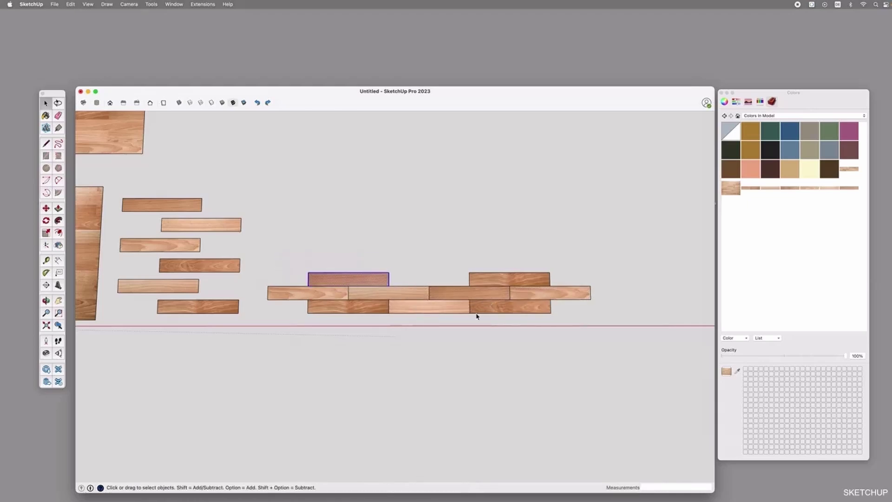
left_click(487, 311)
key("m")
key("alt")
left_click(510, 313)
left_click(429, 286)
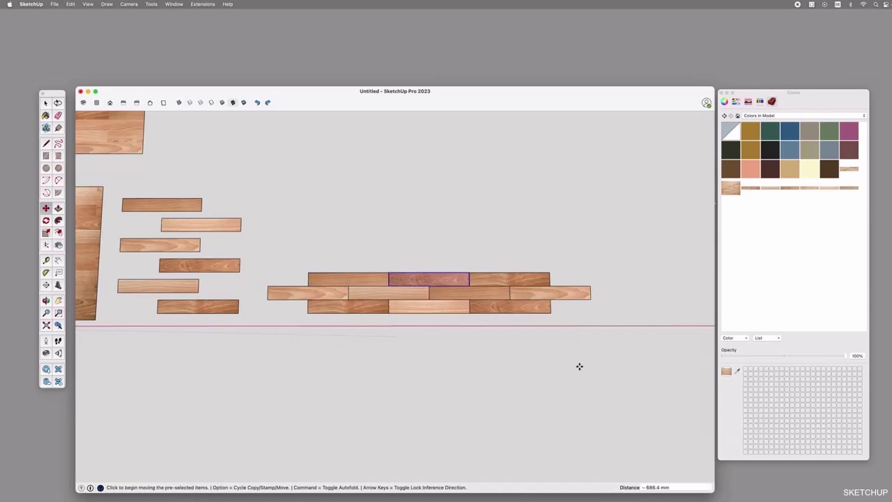
- Copy the second row's end plank into a fourth row, centring its front edge on the third row's first joint
key("space")
left_click(379, 321)
scroll(439, 323, "up", 1)
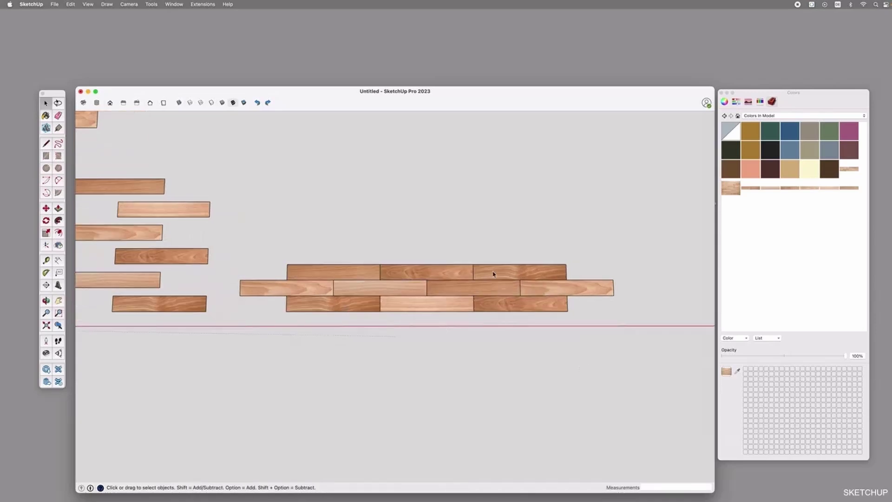
left_click(557, 289)
key("m")
left_click(566, 295)
key("alt")
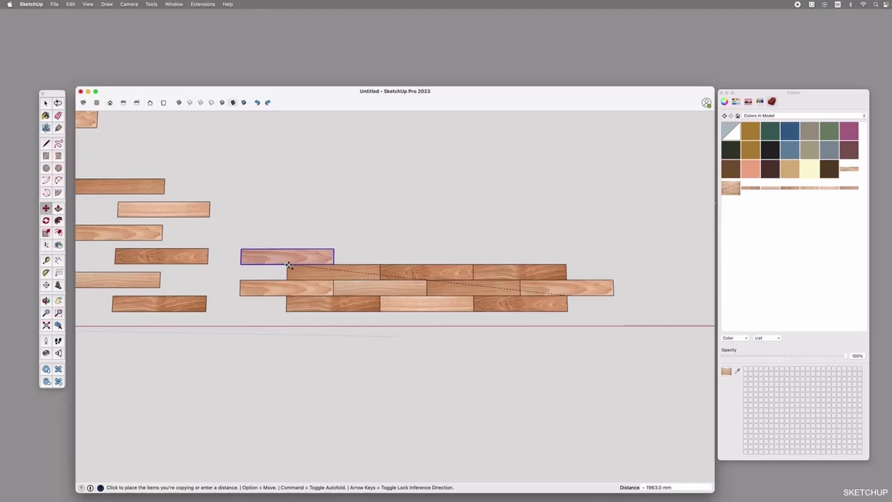
left_click(380, 264)
- Copy the third row's end plank to the start of the fourth row and the second row's second plank into its third position
key("space")
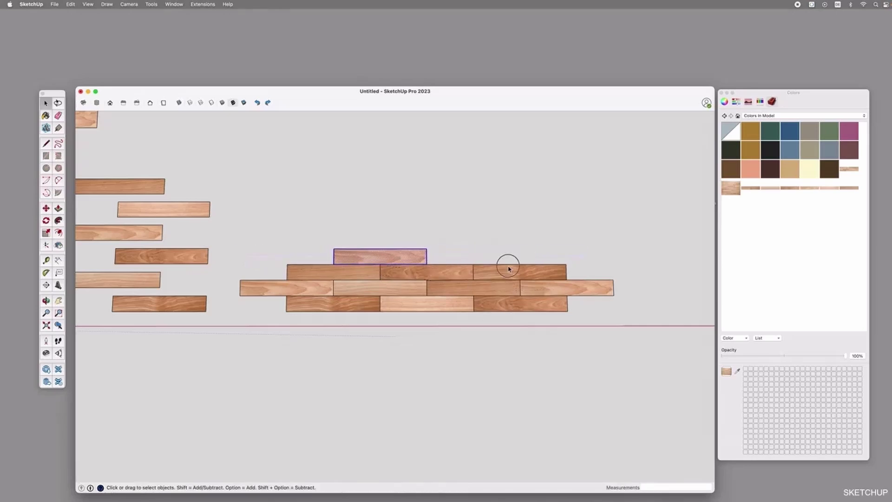
key("m")
left_click(380, 264)
key("alt")
left_click(287, 264)
left_click(335, 295)
left_click(426, 265)
- Copy the fourth row's first plank with its edges to the free end of the same row
key("space")
double_click(255, 259)
key("m")
left_click(241, 264)
key("alt")
left_click(519, 265)
- Paint the third row's end plank with the board material sampled from that row's first plank
key("space")
left_click(525, 240)
left_click(521, 274)
key("b")
left_click(365, 275, "super")
left_click(527, 275)
- Paint the third row's end plank with the pale board material sampled from the first row's middle plank
key("space")
left_click(541, 319)
key("b")
left_click(439, 259, "super")
left_click(439, 303, "super")
left_click(515, 273)
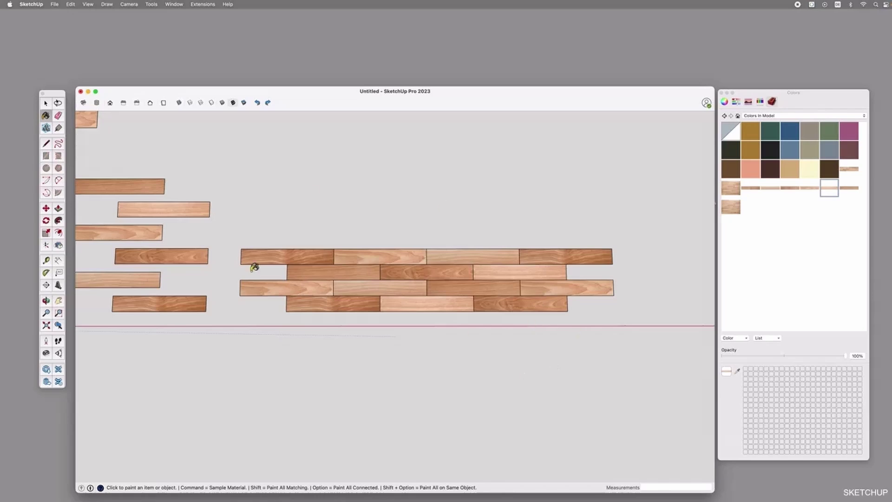
key("space")
left_click(299, 288)
left_click(546, 288, "shift")
left_click(553, 258)
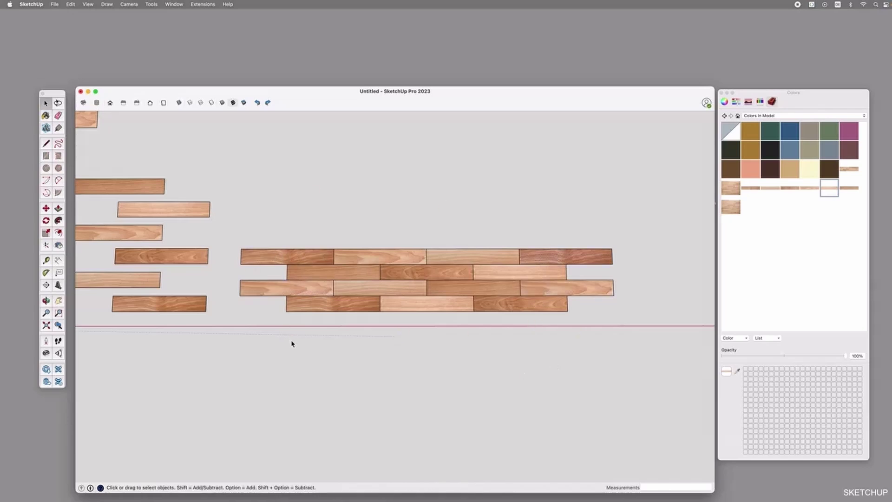
- Draw a 440 mm line across the rows at each end, from the first row's front corner to the fourth row's back edge
key("l")
left_click(286, 311)
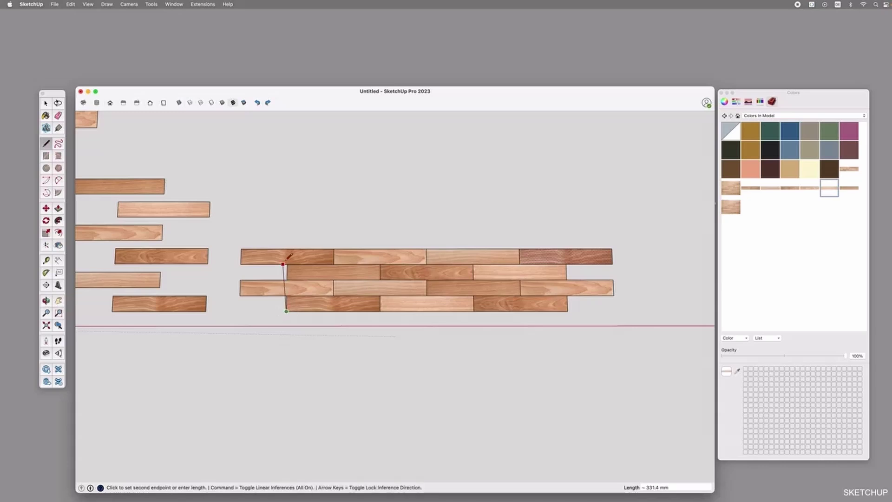
left_click(288, 249)
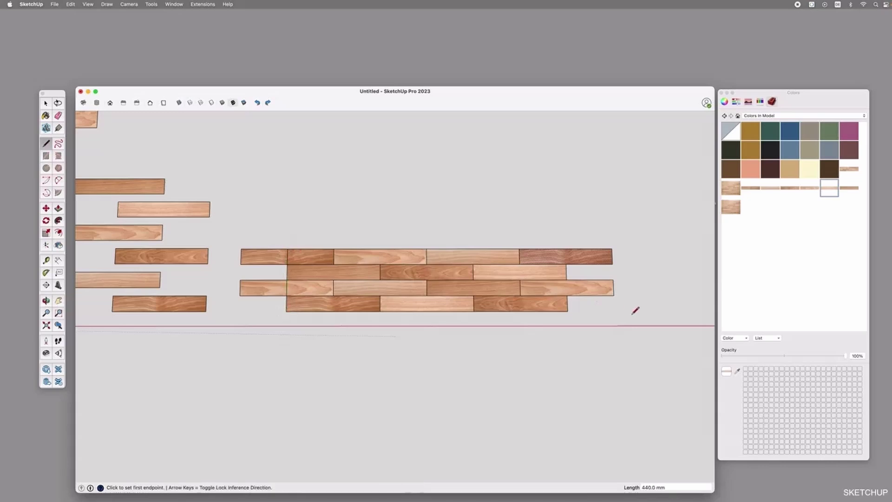
left_click(567, 310)
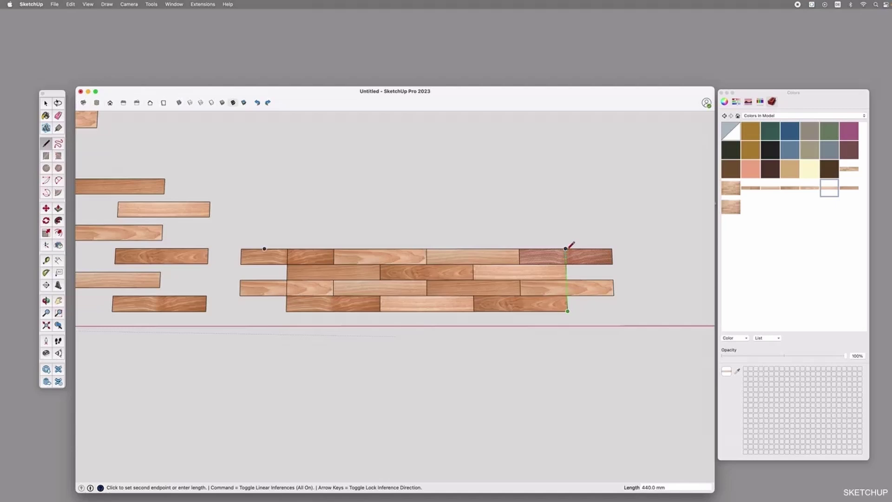
left_click(565, 249)
- Delete the overhanging plank ends outside the two cut lines, leaving a rectangular floor panel
key("space")
left_click_drag(618, 237, 590, 321)
key("Delete")
mouse_move(224, 232)
left_mouse_down()
mouse_move(249, 260)
mouse_move(276, 323)
mouse_move(229, 240)
left_mouse_up()
key("Delete")
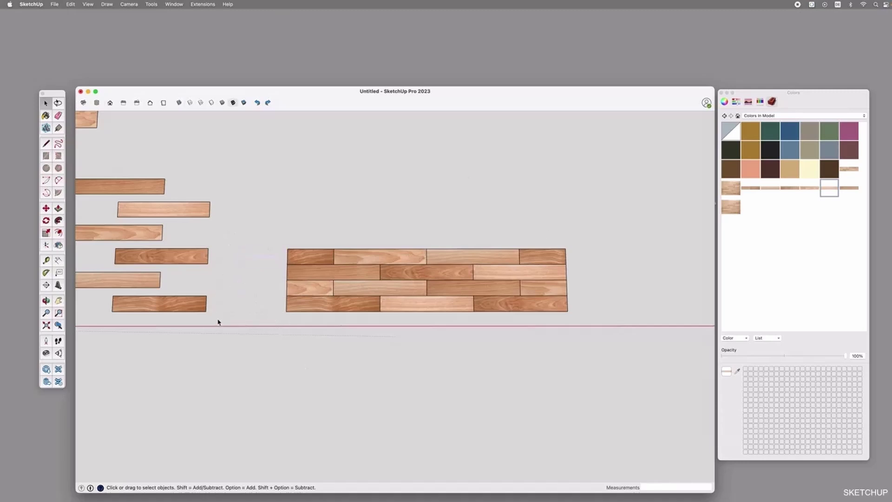
- Combine the textures of all planks in the trimmed panel into one, erasing the interior edges
mouse_move(270, 222)
left_mouse_down()
mouse_move(543, 388)
mouse_move(605, 330)
mouse_move(596, 331)
left_mouse_up()
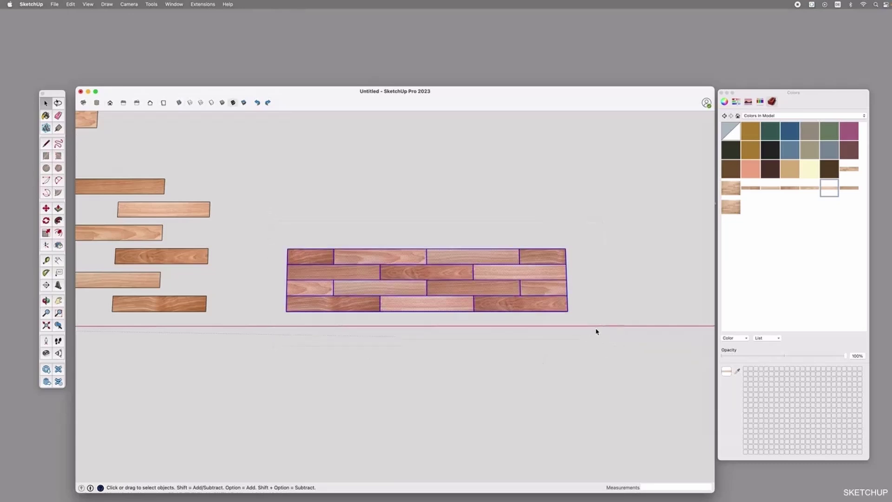
right_click(426, 275)
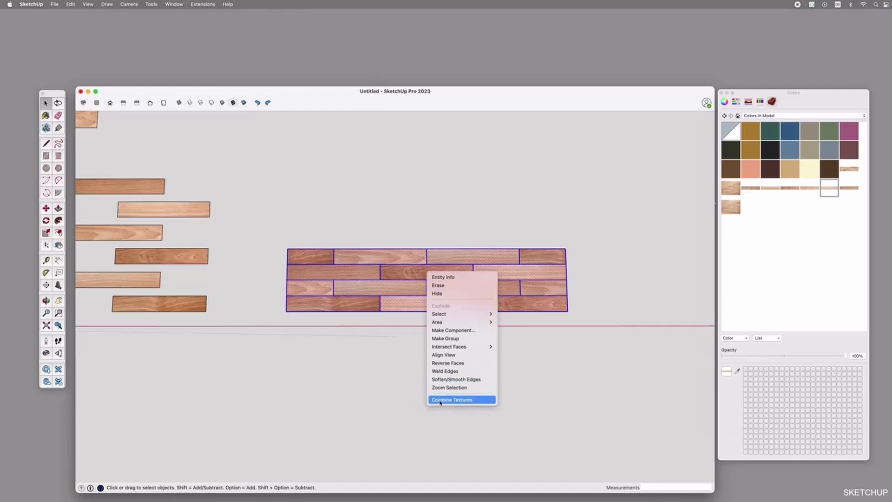
left_click(465, 401)
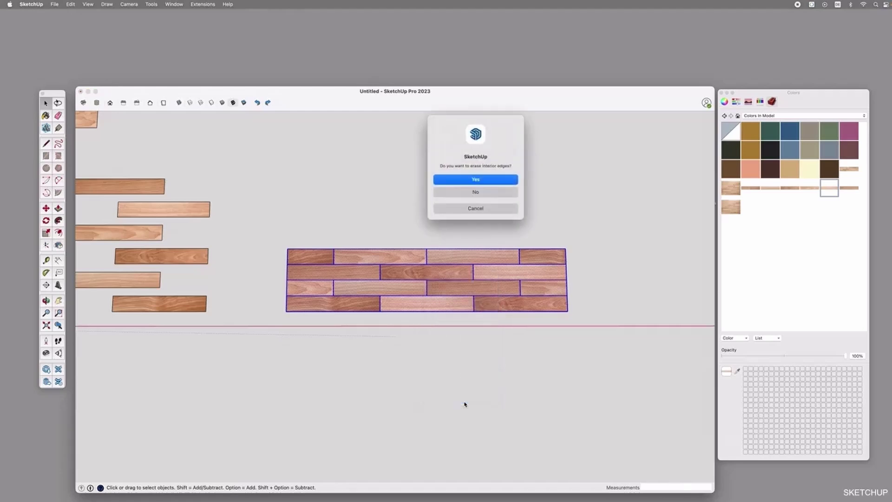
left_click(488, 179)
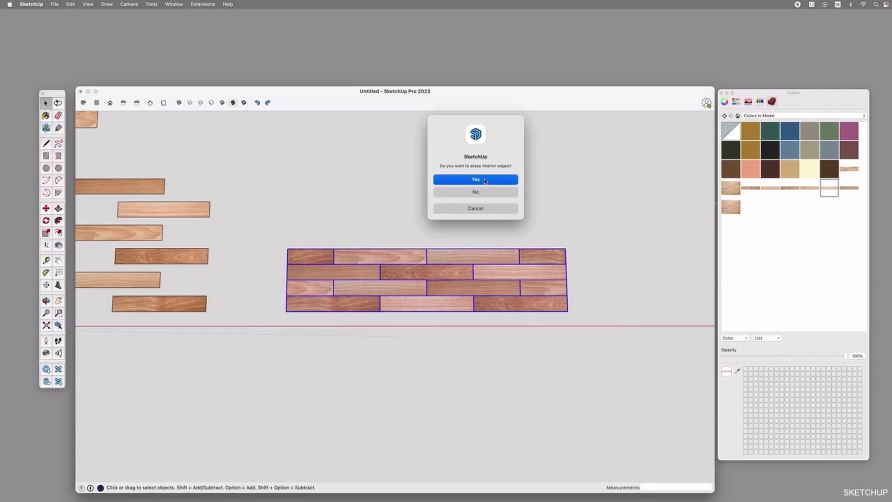
left_click(471, 236)
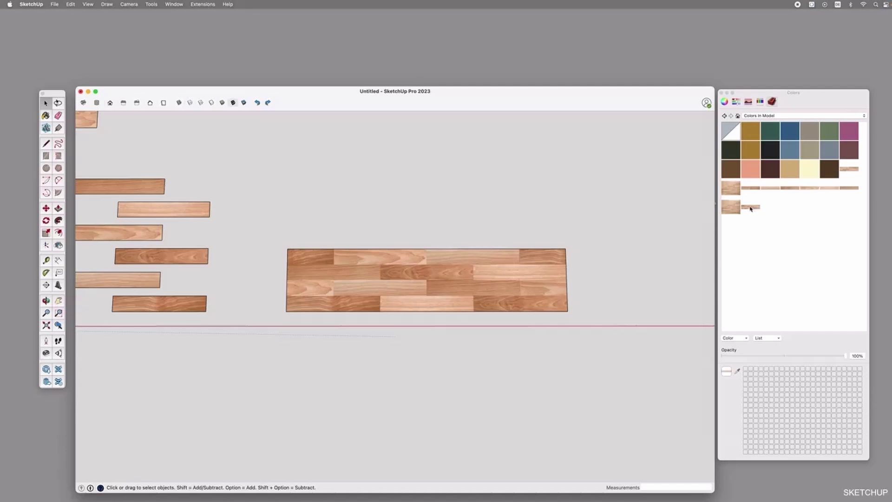
- Move the back edge of the combined floor face about 810 mm along the green axis to extend the tiled texture
key("m")
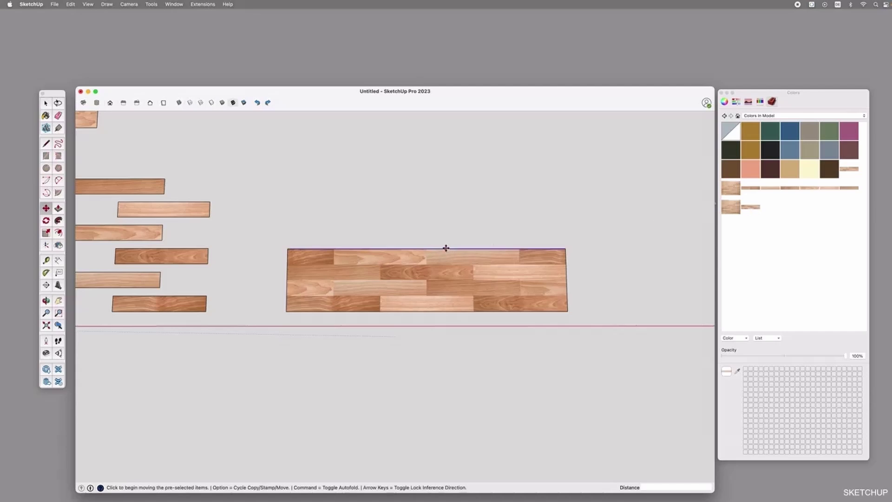
left_click(445, 249)
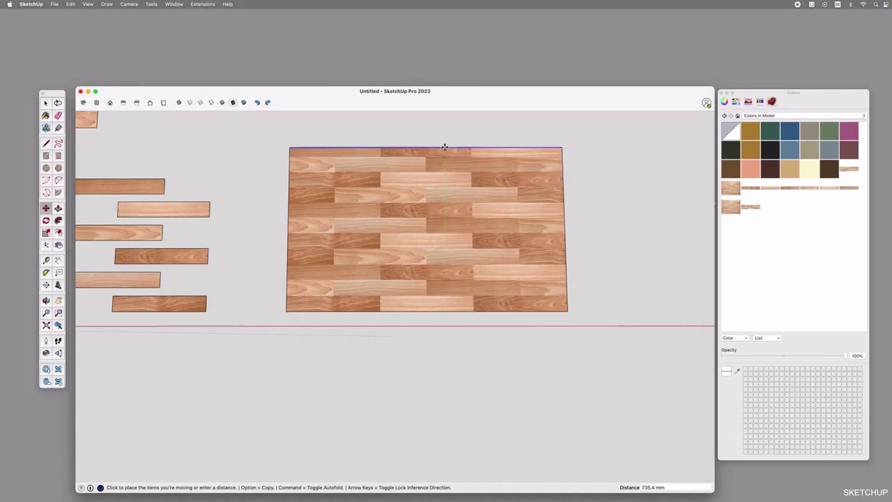
scroll(445, 138, "down", 4)
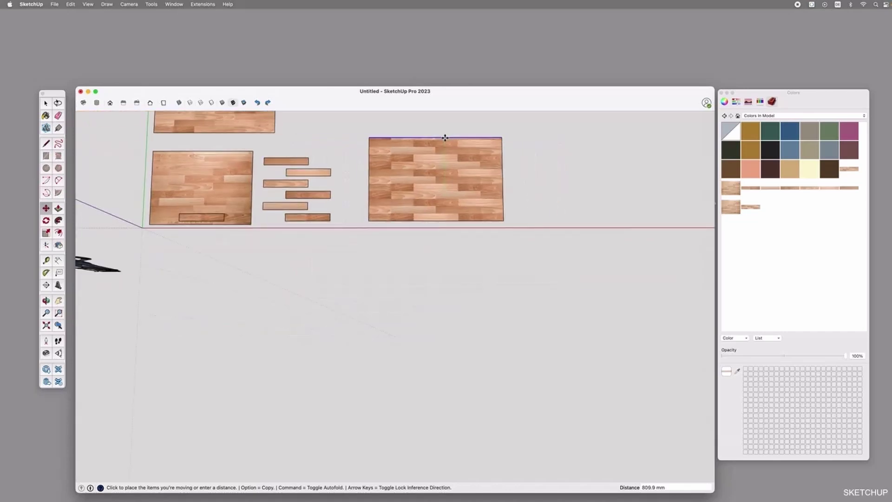
left_click(444, 138)
scroll(491, 361, "down", 2)
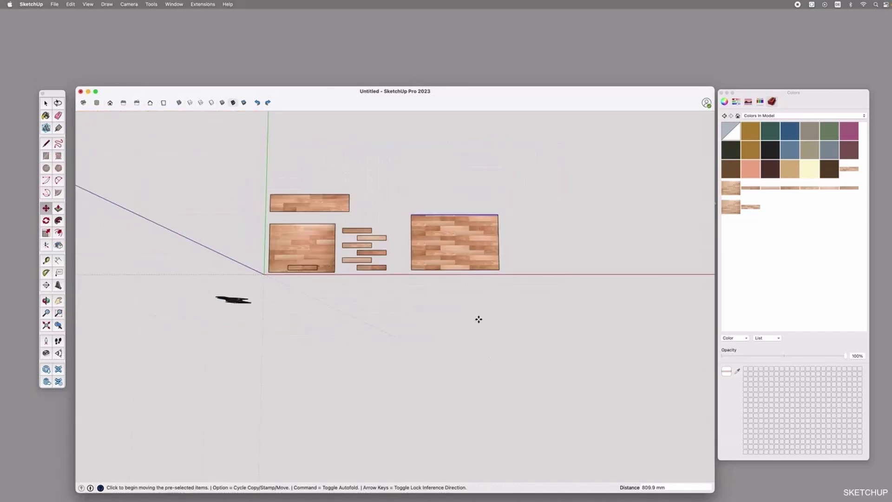
- Move the end edge of the combined floor face about 1170 mm along the red axis to extend the tiling
scroll(445, 220, "up", 4)
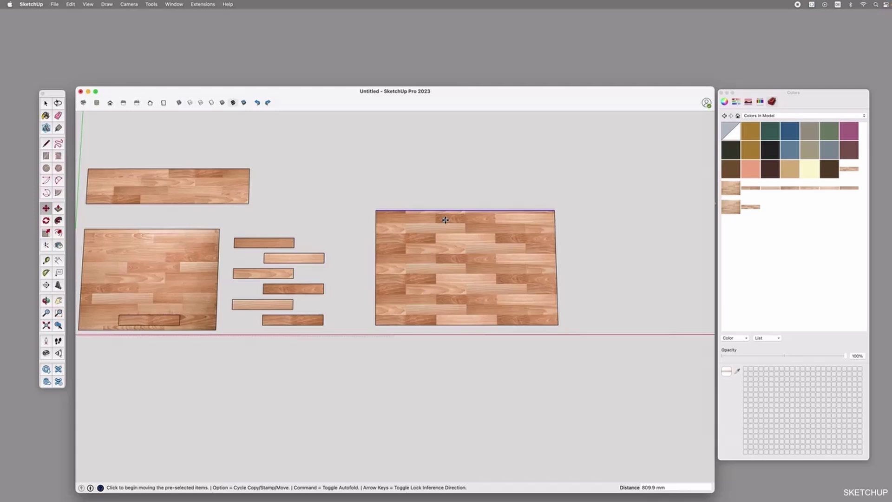
left_click(557, 271)
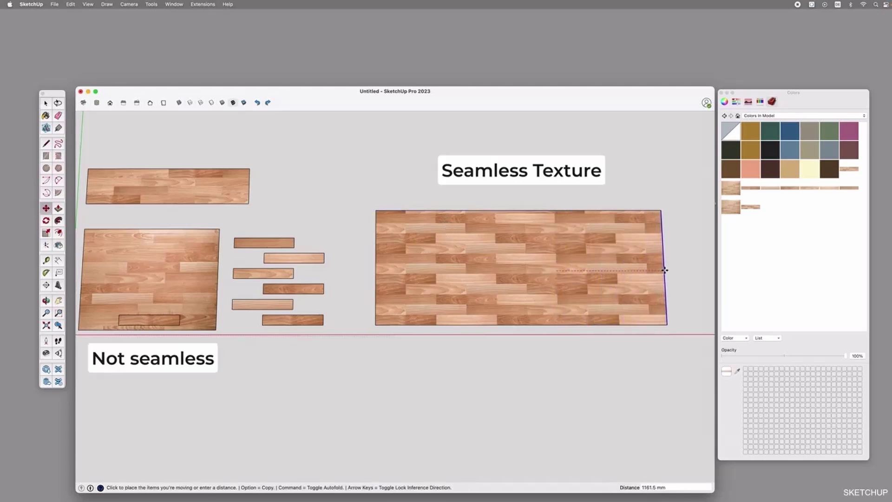
left_click(665, 270)
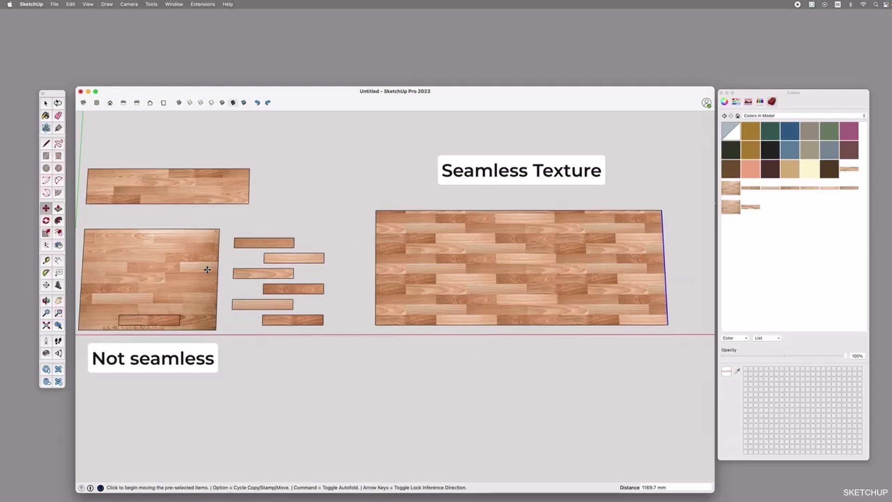
- Try to stretch the end edge of the original timber photo face along the red axis to test its tiling
key("space")
key("m")
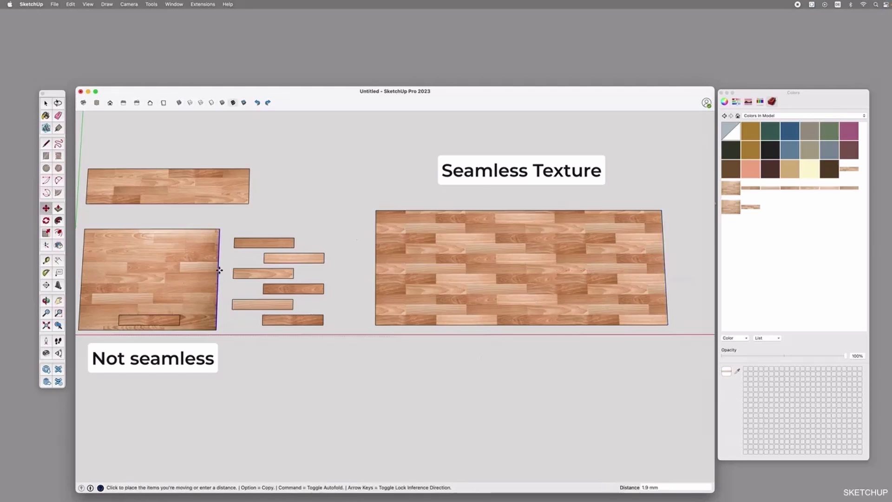
left_click(218, 273)
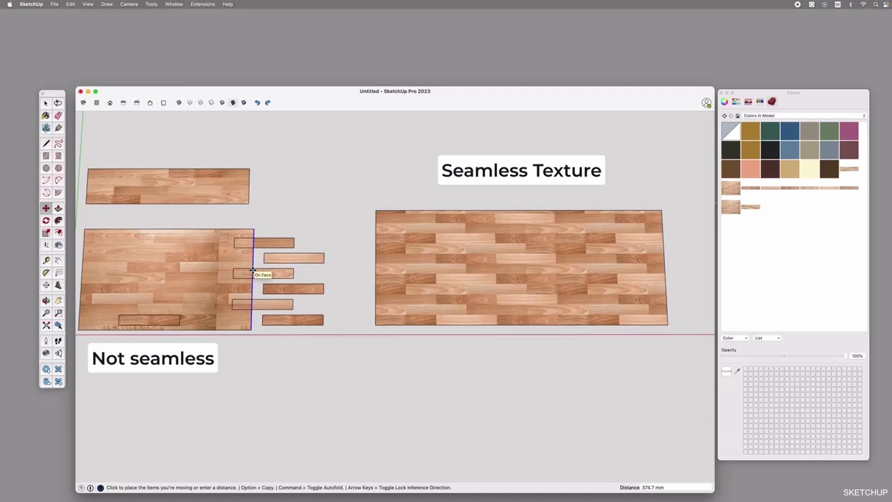
key("Escape")
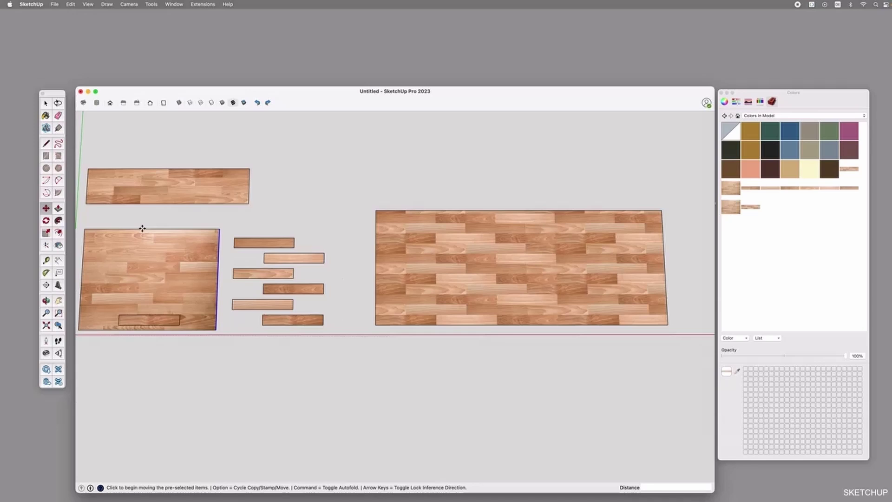
key("space")
left_click(291, 399)
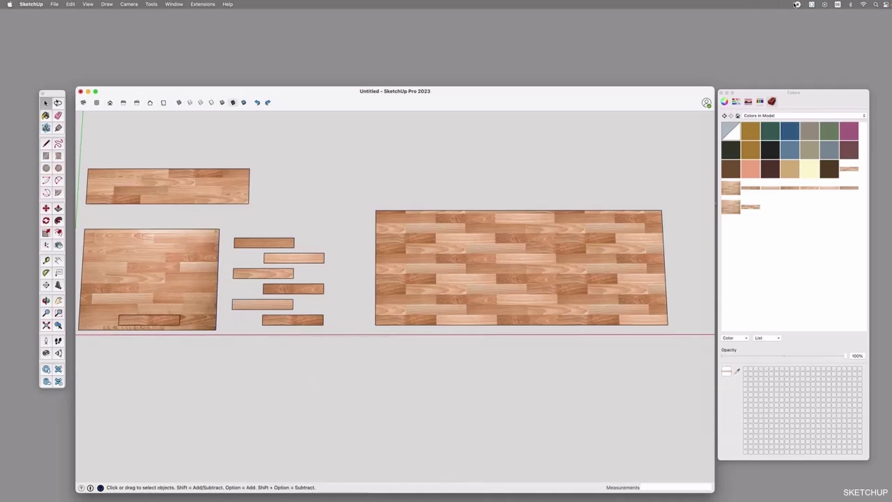
- Search 3D Warehouse for "wooden texture", limit the results to materials and browse the wood textures
left_click(46, 368)
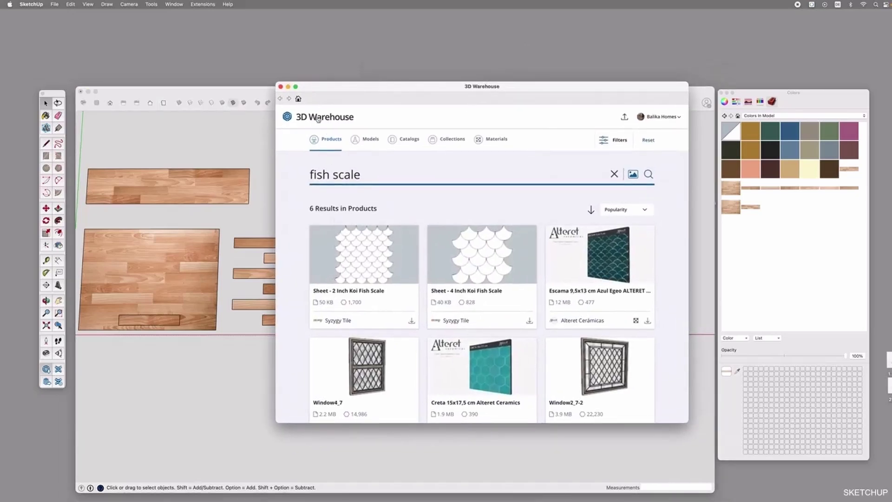
left_click(318, 118)
left_click(383, 231)
type("wooden texture")
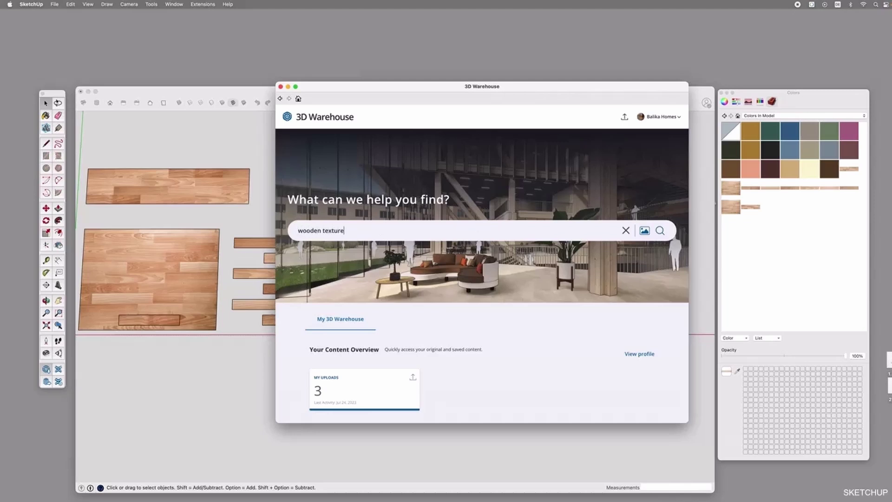
key("Return")
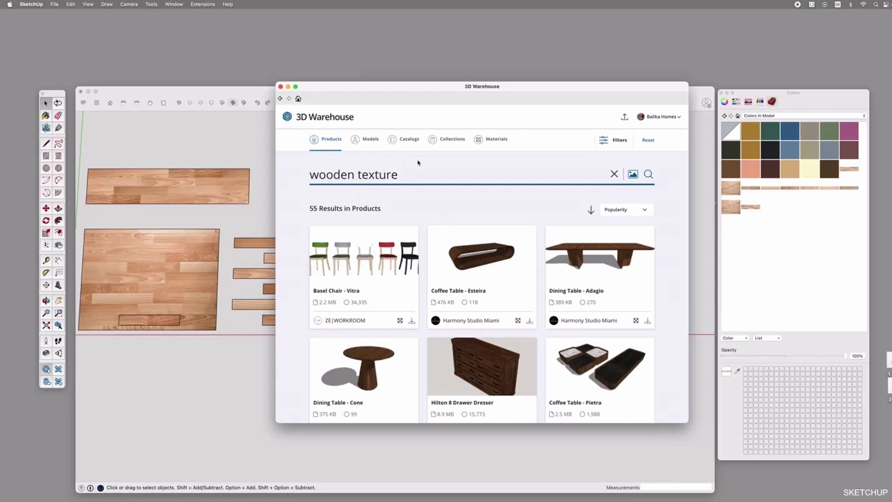
left_click(375, 140)
left_click(499, 140)
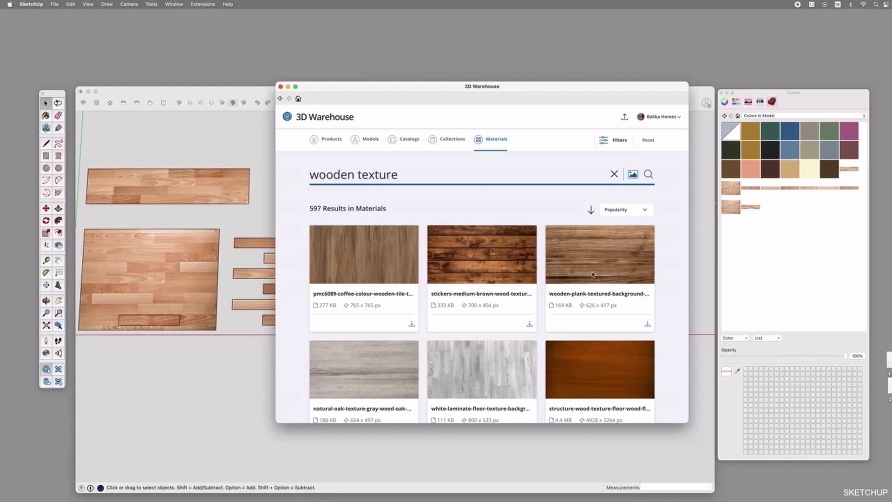
scroll(592, 274, "down", 5)
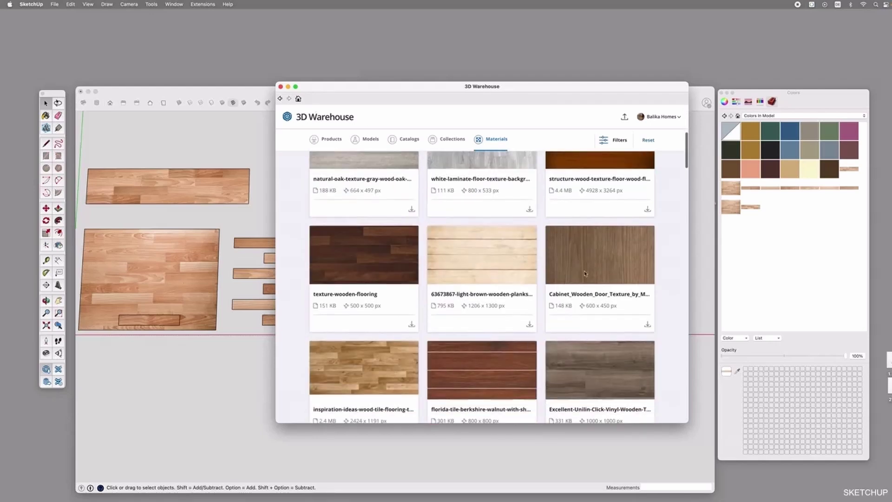
scroll(380, 262, "down", 3)
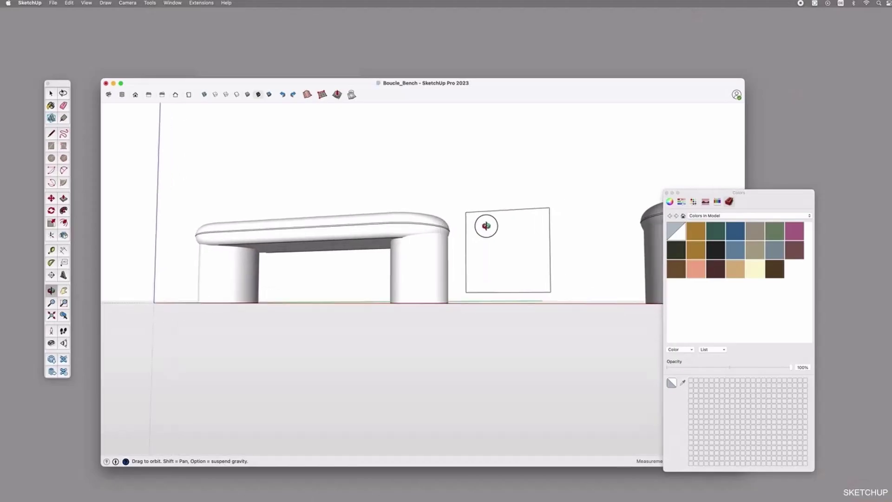
left_click_drag(483, 224, 507, 330)
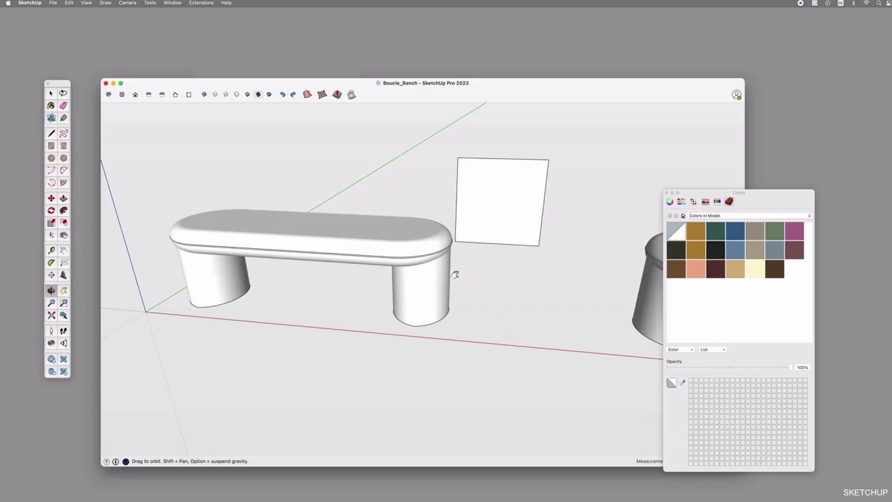
scroll(461, 309, "up", 5)
mouse_move(403, 292)
left_mouse_down()
mouse_move(455, 322)
mouse_move(463, 278)
mouse_move(391, 283)
mouse_move(418, 269)
mouse_move(441, 278)
mouse_move(420, 300)
mouse_move(463, 290)
left_mouse_up()
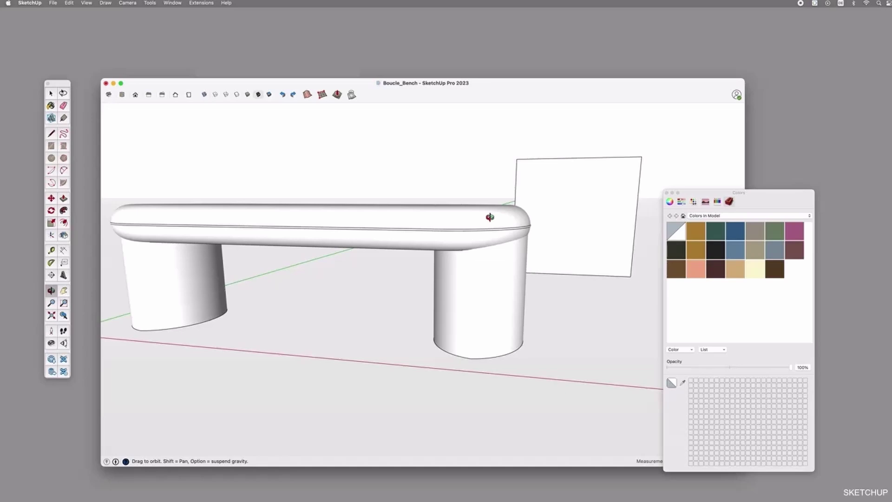
left_click_drag(490, 217, 470, 267)
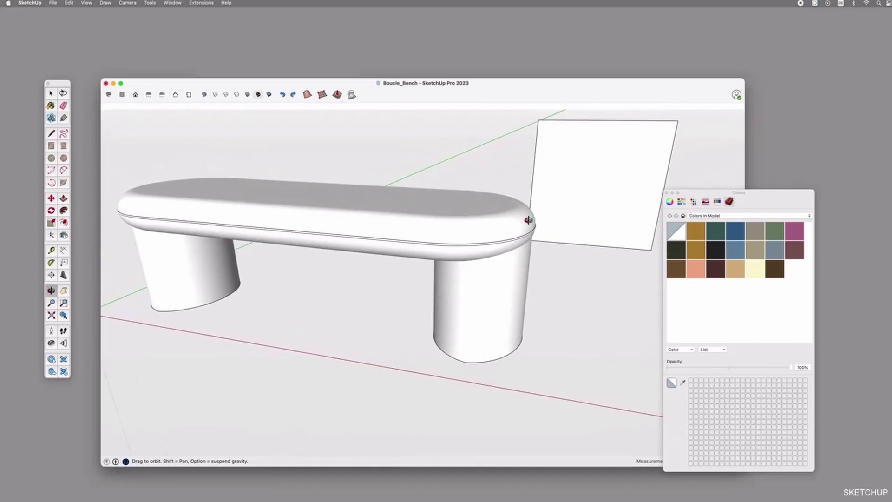
- Load the Boucle Eden Springs material from 3D Warehouse into the bench model
left_click(51, 359)
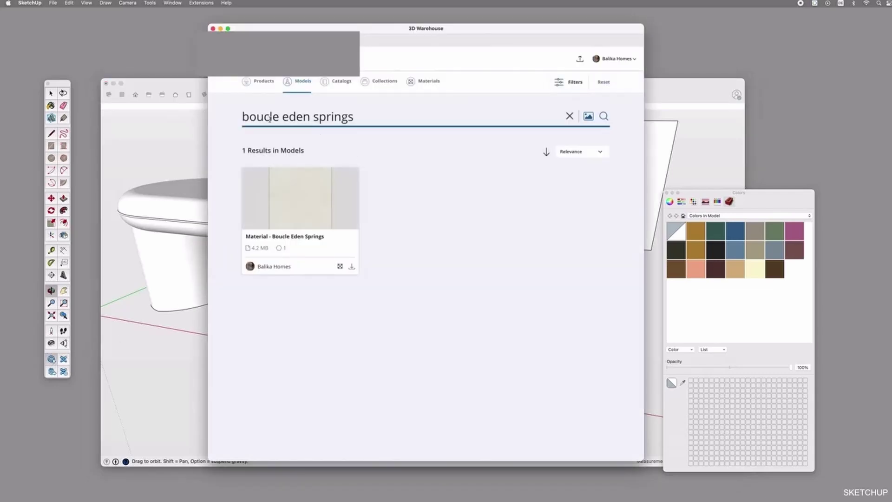
left_click(340, 266)
left_click(627, 180)
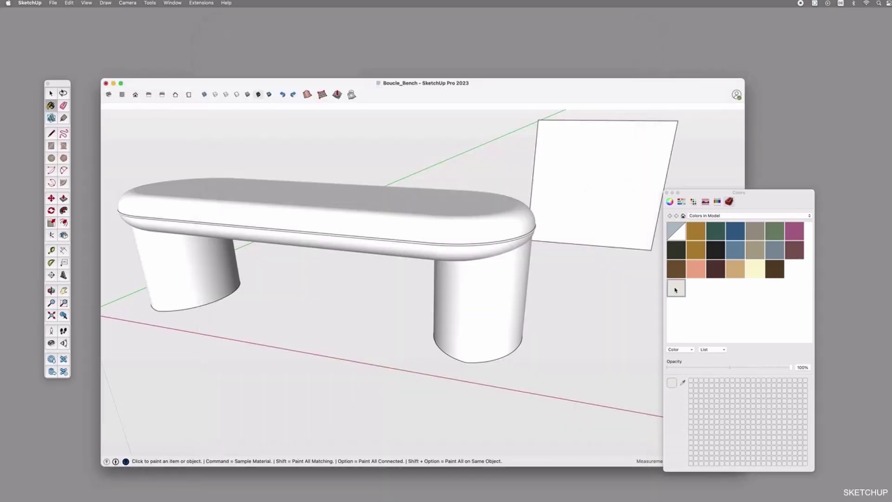
- Paint the side faces of the nearer bench leg, inside its group, with the Boucle Eden Springs material
key("space")
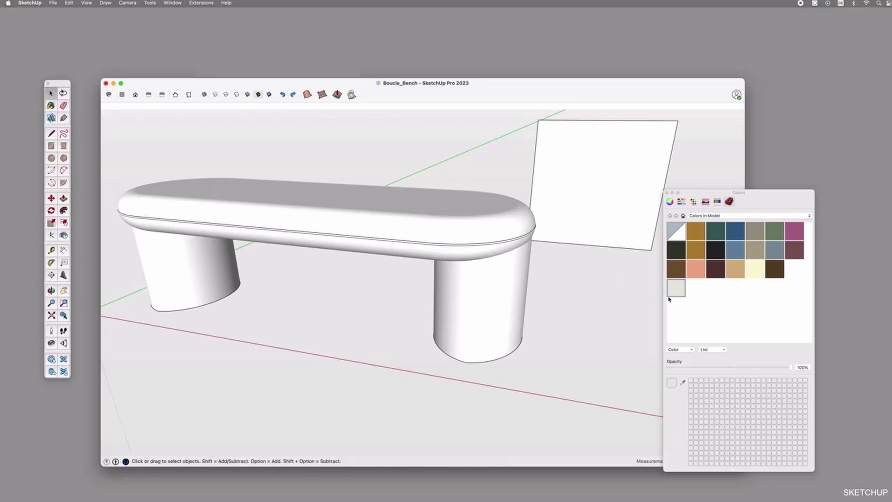
left_click(520, 302)
double_click(502, 294)
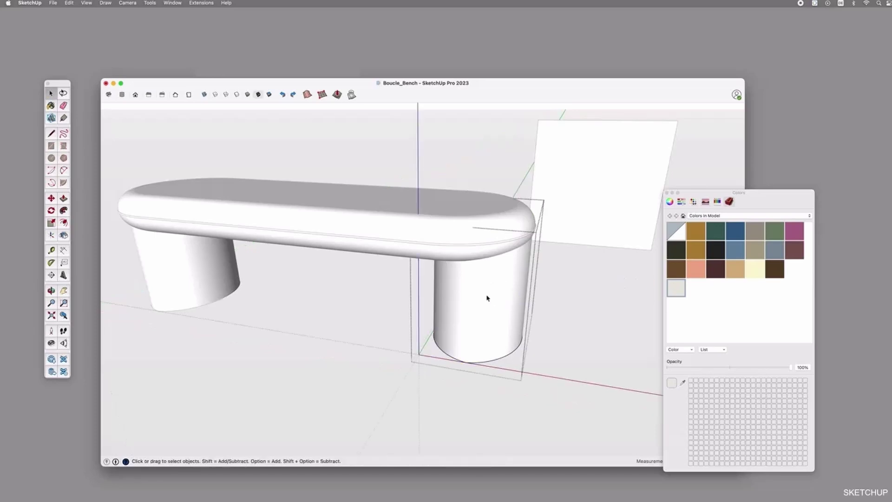
left_click(487, 297)
key("b")
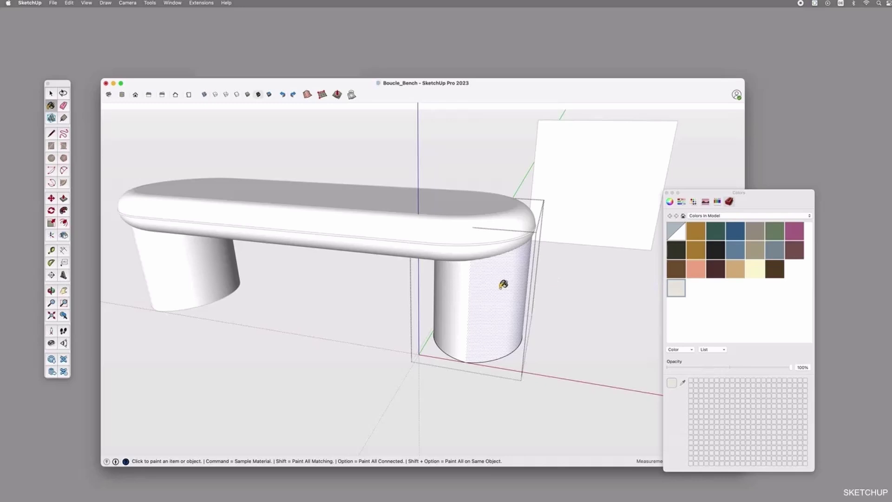
left_click(464, 278)
left_click(457, 279)
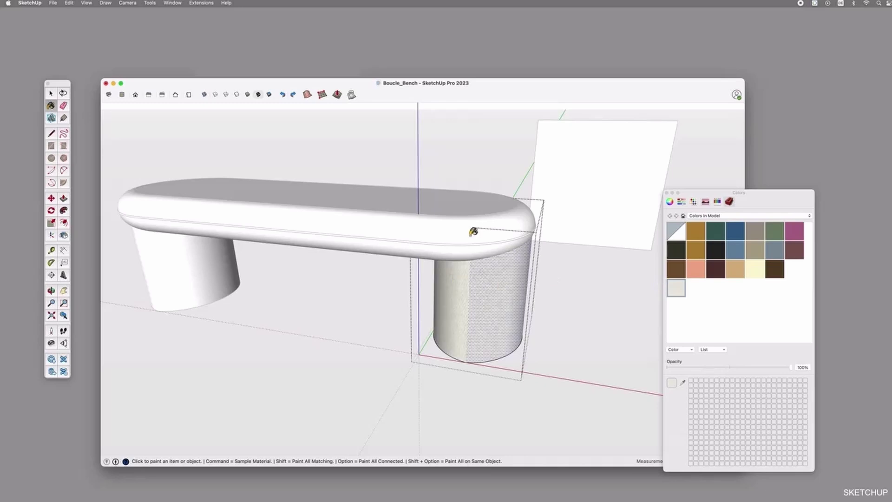
key("space")
key("Escape")
- Paint all matching faces of the bench seat, inside its group, with the boucle material
key("o")
left_click_drag(517, 302, 466, 281)
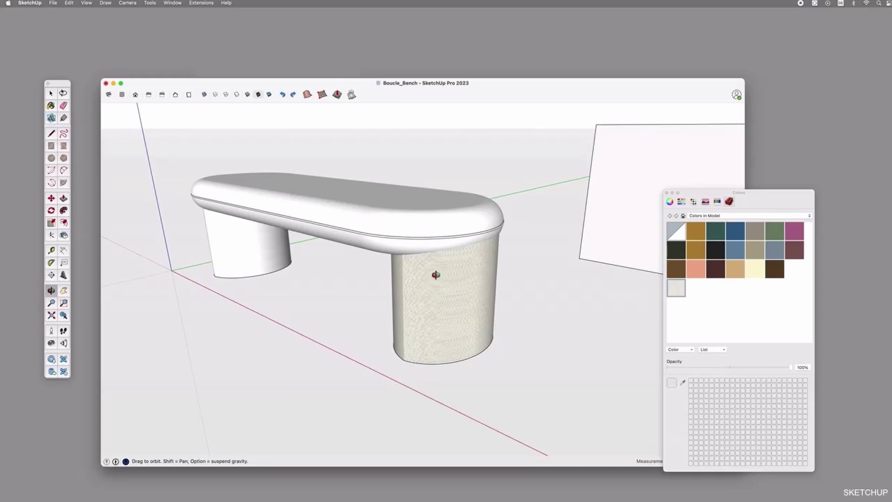
scroll(434, 275, "up", 3)
key("space")
left_click(430, 201)
double_click(425, 203)
key("b")
left_click(453, 201)
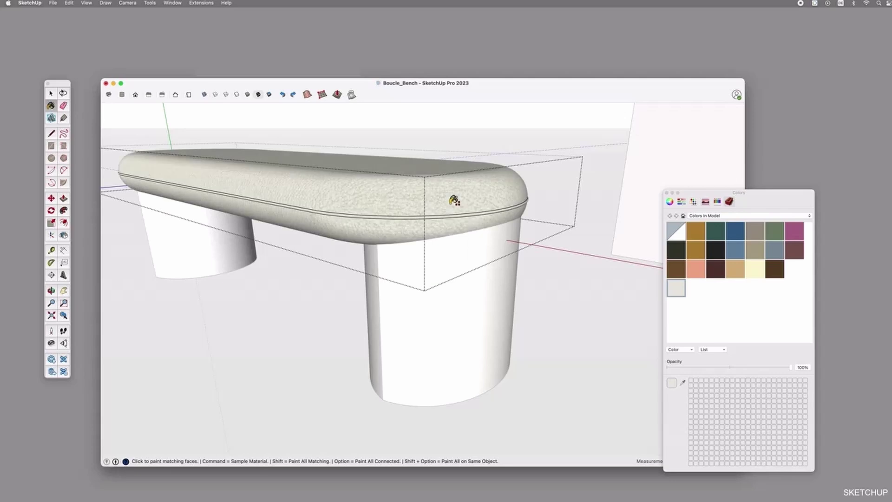
key("space")
key("Escape")
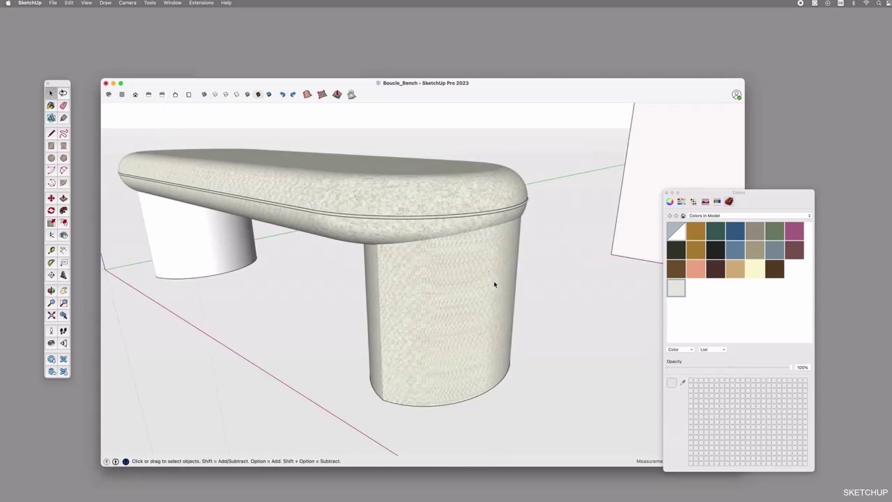
- Paint the bench's far, still white leg with the boucle material inside its group
key("o")
left_click_drag(492, 297, 545, 274)
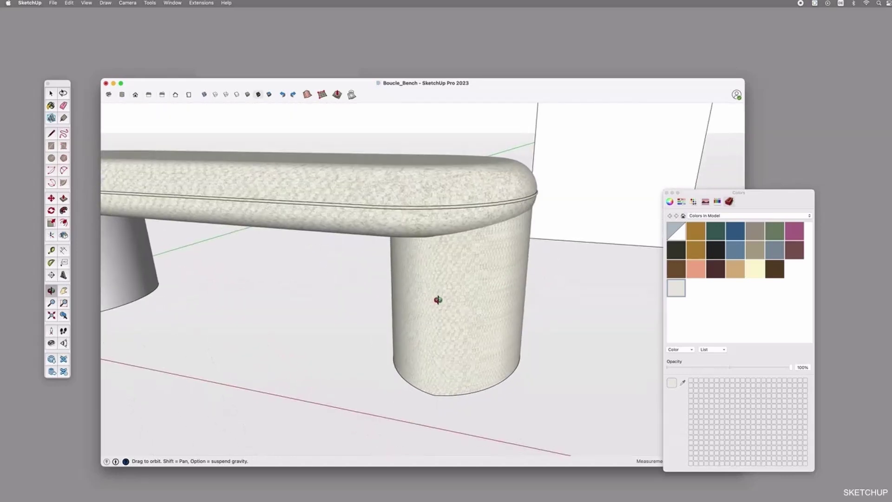
scroll(438, 299, "down", 5)
left_click_drag(212, 300, 298, 300, "shift")
key("space")
double_click(234, 272)
key("b")
left_click(240, 255)
key("space")
key("Escape")
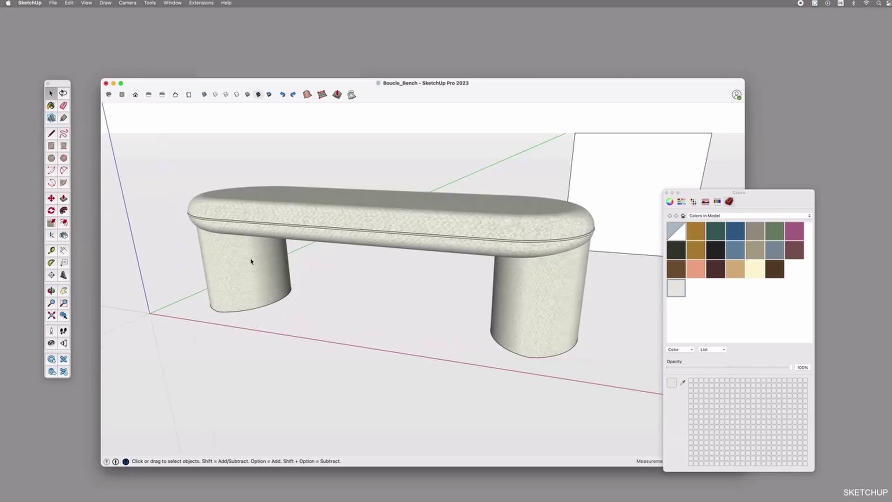
key("o")
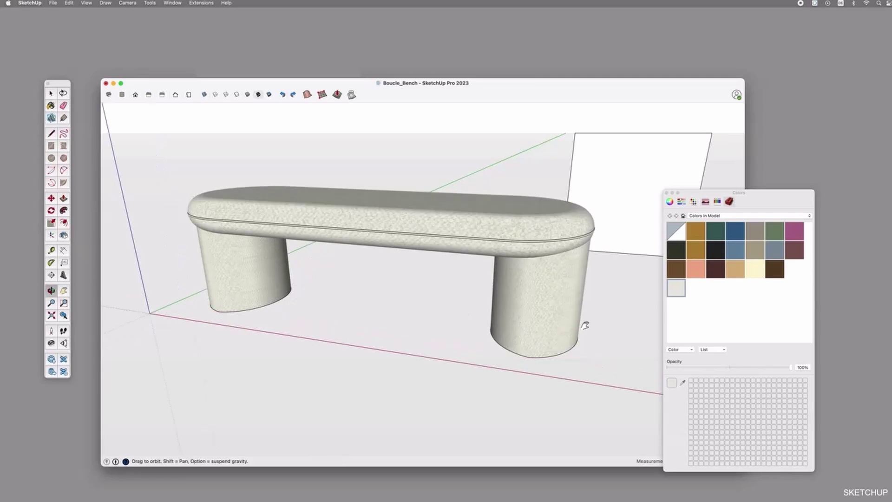
left_click_drag(584, 325, 456, 331)
left_click_drag(451, 275, 409, 354)
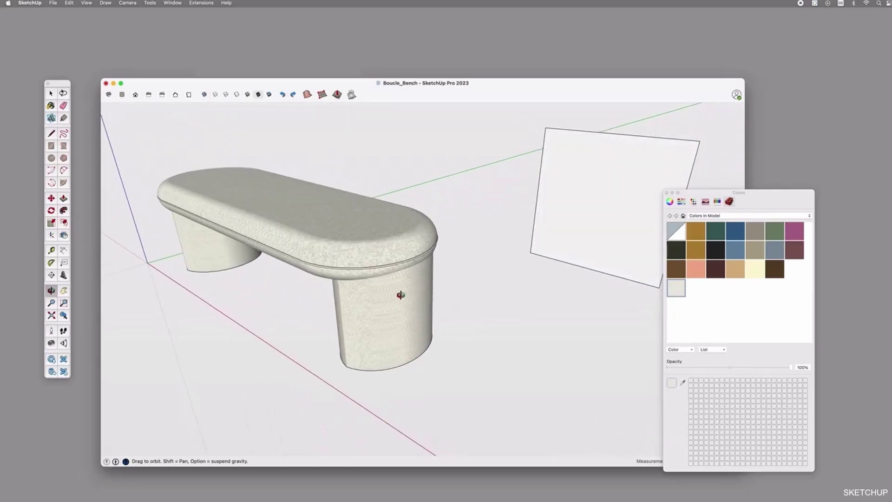
scroll(384, 308, "up", 3)
scroll(372, 317, "down", 3)
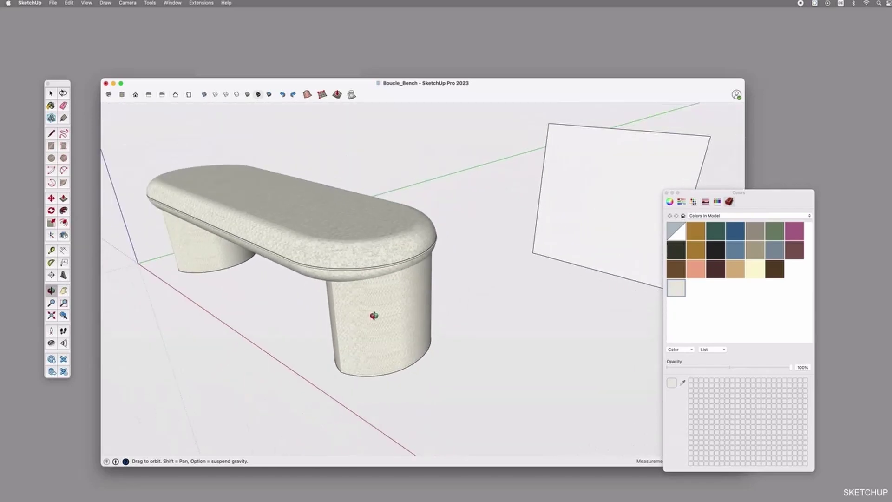
- Paint the face of the upright square panel behind the bench with the boucle material inside its group
scroll(374, 316, "down", 2)
left_click_drag(594, 222, 534, 254)
key("space")
left_click(542, 222)
double_click(541, 215)
left_click(533, 197)
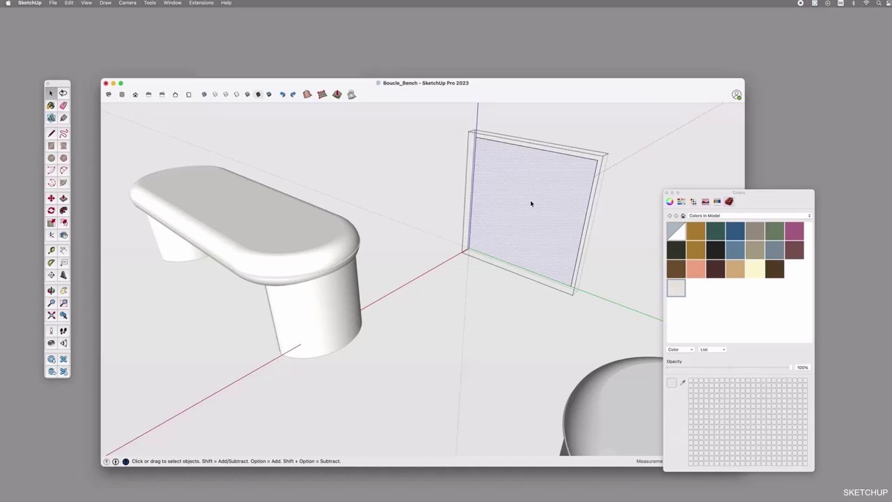
key("b")
left_click(533, 195)
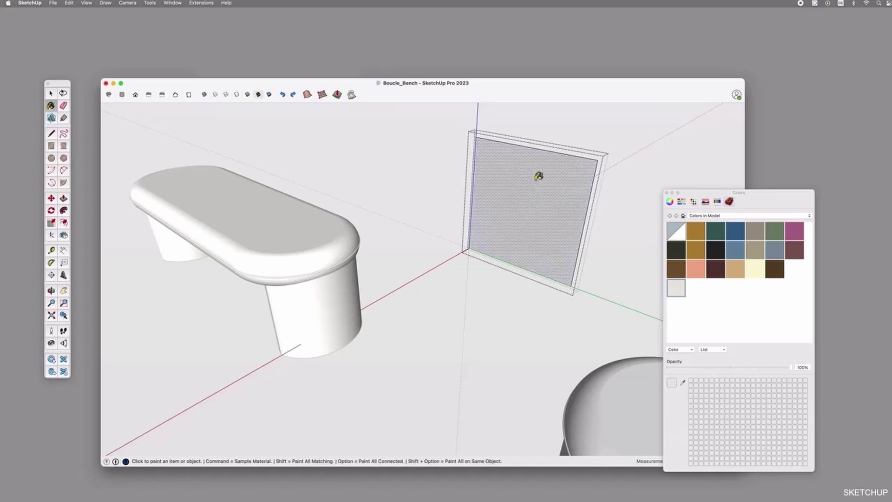
key("space")
key("Escape")
- Move the square boucle panel close to the bench's near end and rotate it about its vertical axis
key("o")
left_click_drag(574, 201, 531, 290)
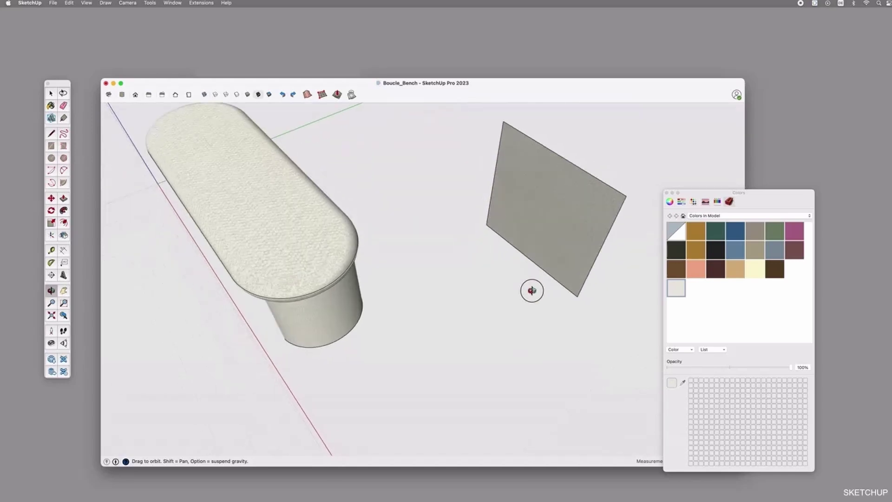
key("m")
left_click(578, 215)
left_click(478, 281)
left_click(503, 259)
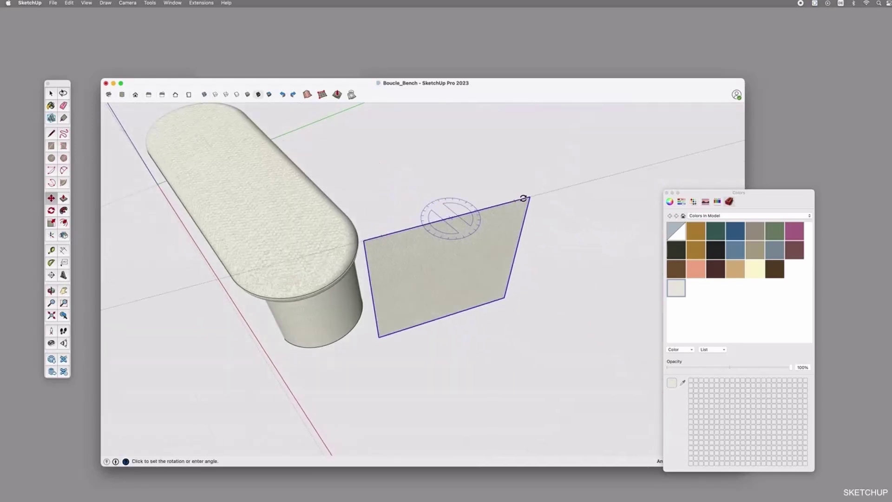
left_click(534, 169)
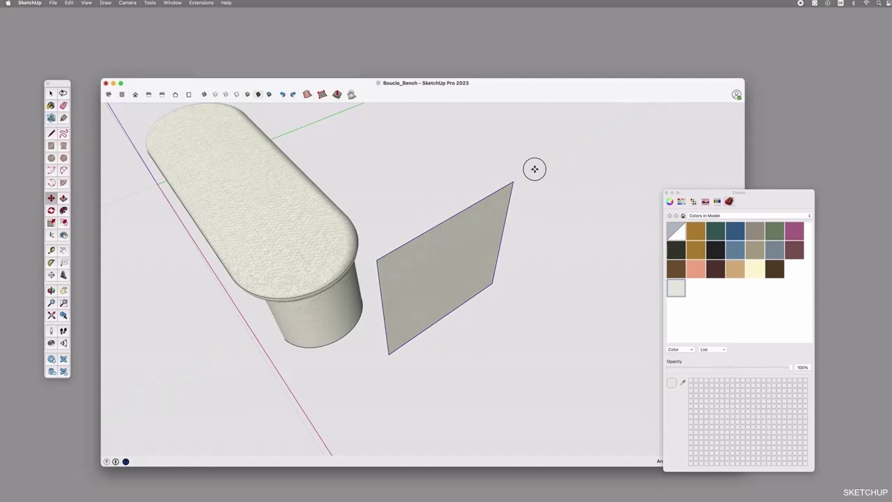
- Inside the square panel's group, set the boucle texture on its face to Projected
middle_click_drag(434, 320, 455, 260)
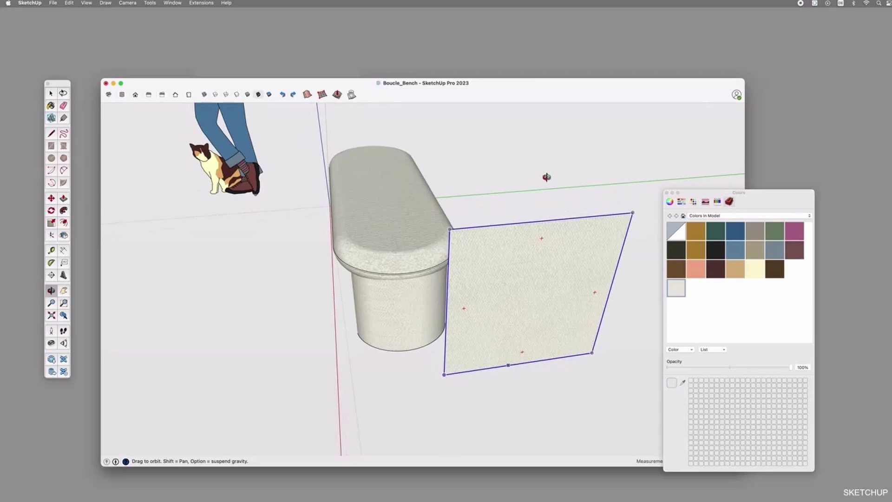
middle_click_drag(470, 195, 441, 340)
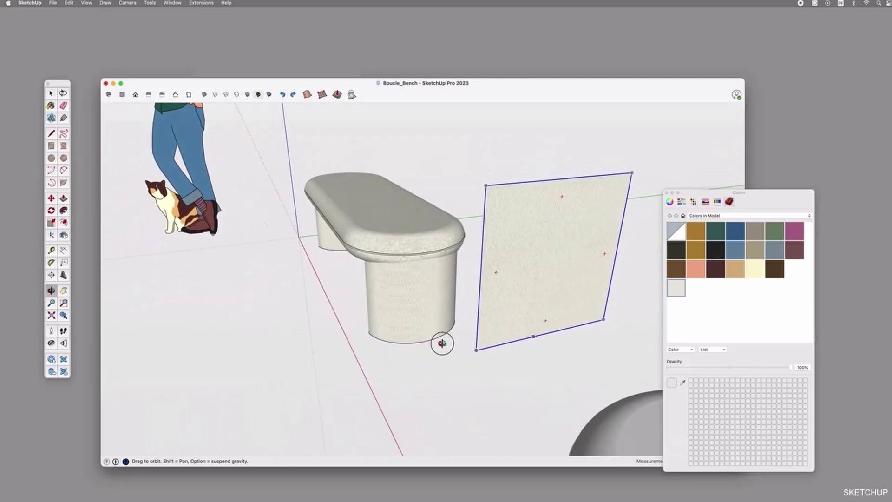
right_click(518, 275)
left_click(531, 322)
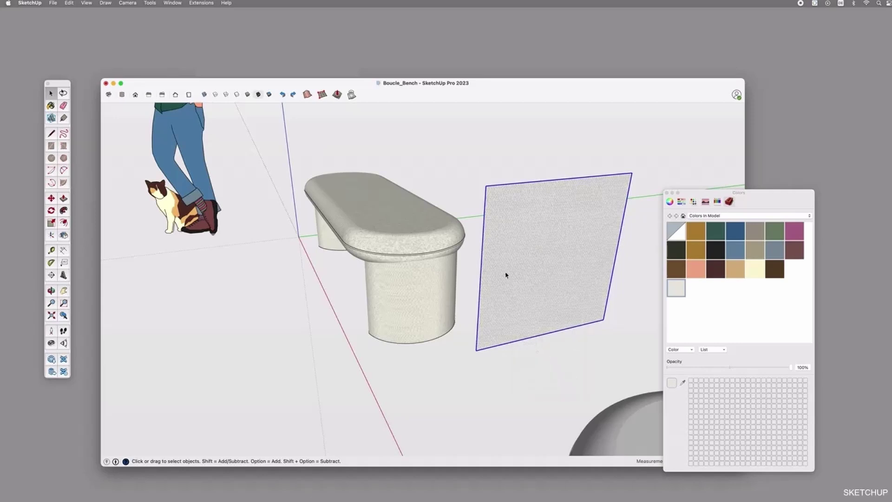
left_click(467, 272)
left_click(529, 248)
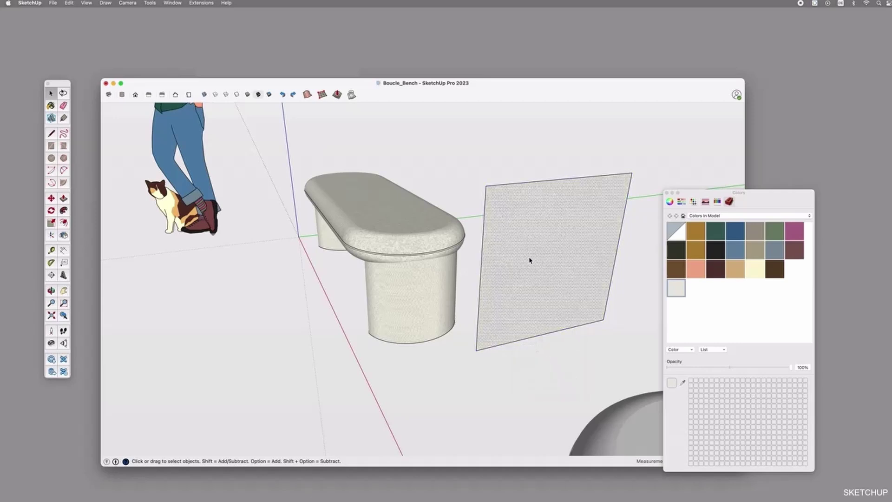
right_click(529, 259)
mouse_move(571, 359)
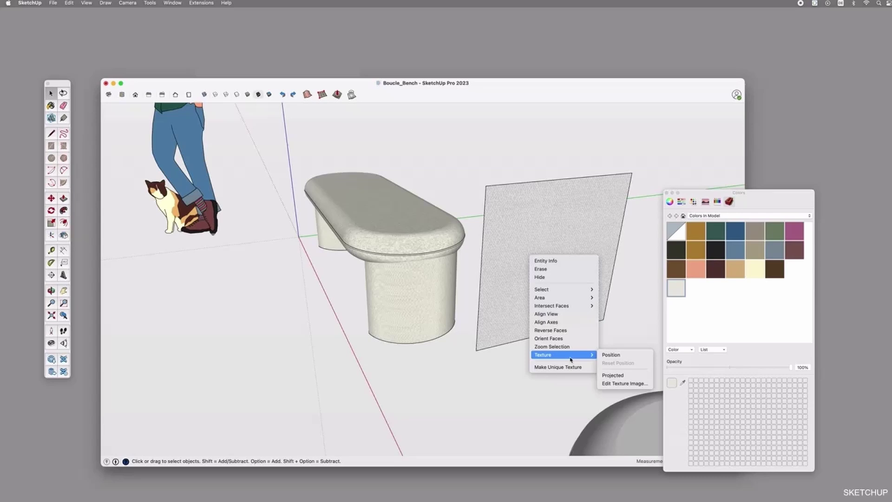
left_click(624, 376)
right_click(553, 270)
mouse_move(576, 367)
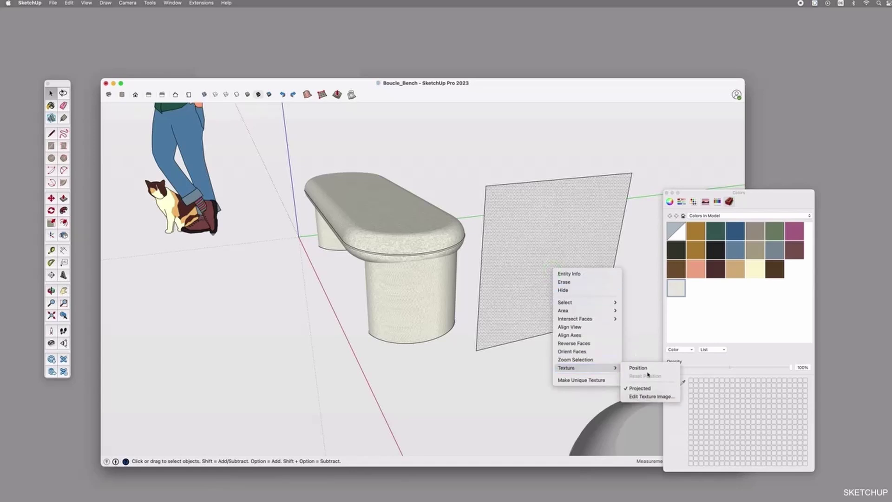
left_click(620, 387)
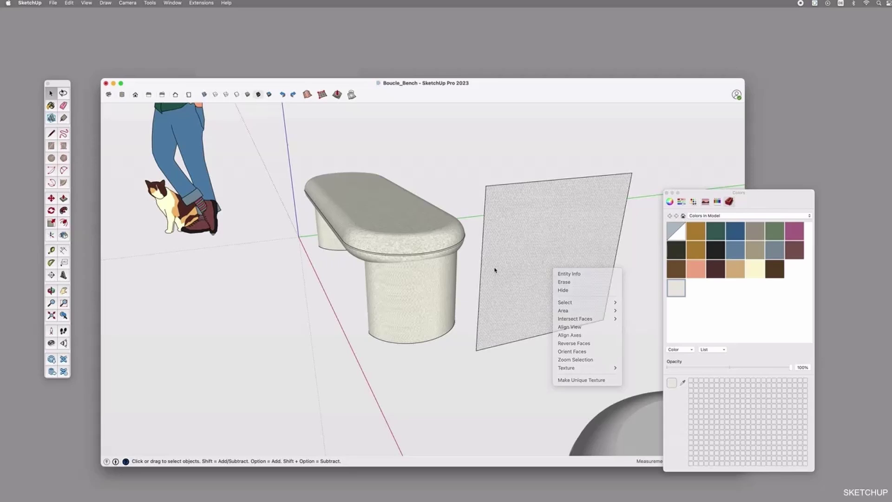
- Sample the projected boucle texture from the panel and paint it onto the curved face of the bench's near leg inside its group
key("b")
key("alt")
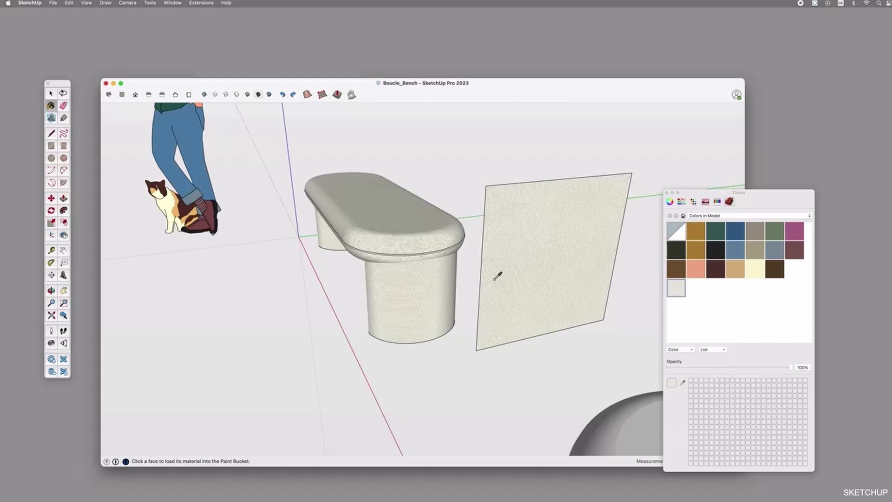
key("space")
left_click(396, 294)
double_click(408, 293)
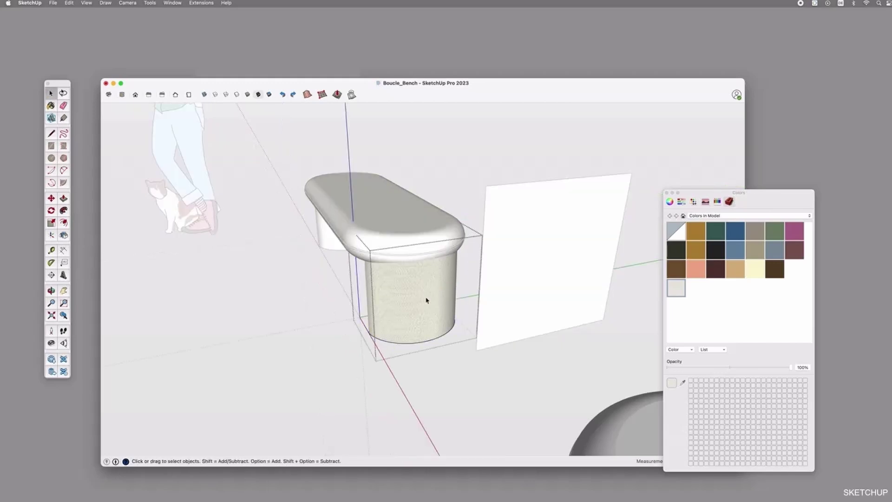
key("b")
scroll(416, 281, "up", 4)
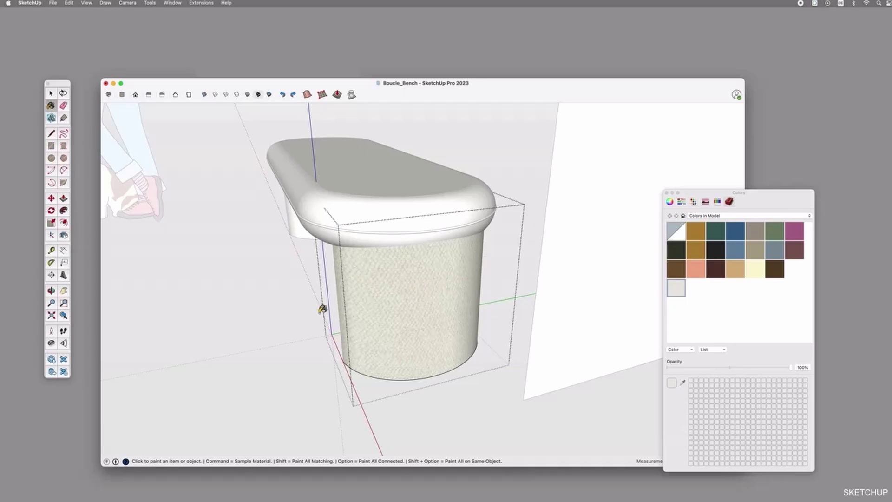
key("space")
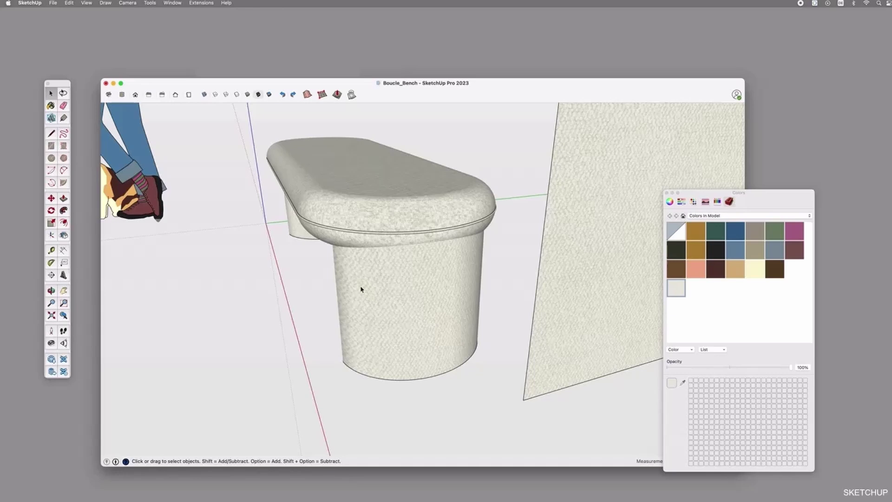
- Select the square boucle panel beside the bench and turn it about its vertical axis to a new angle
middle_click_drag(440, 368, 408, 314)
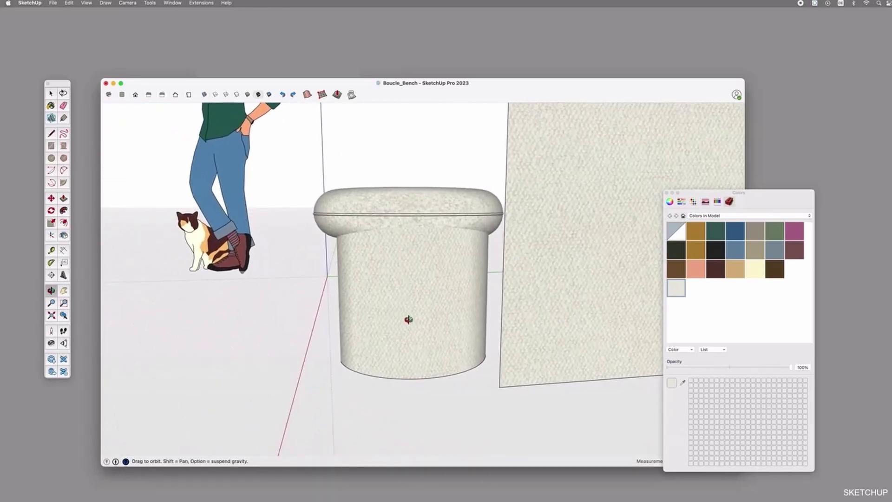
middle_click_drag(279, 332, 484, 384)
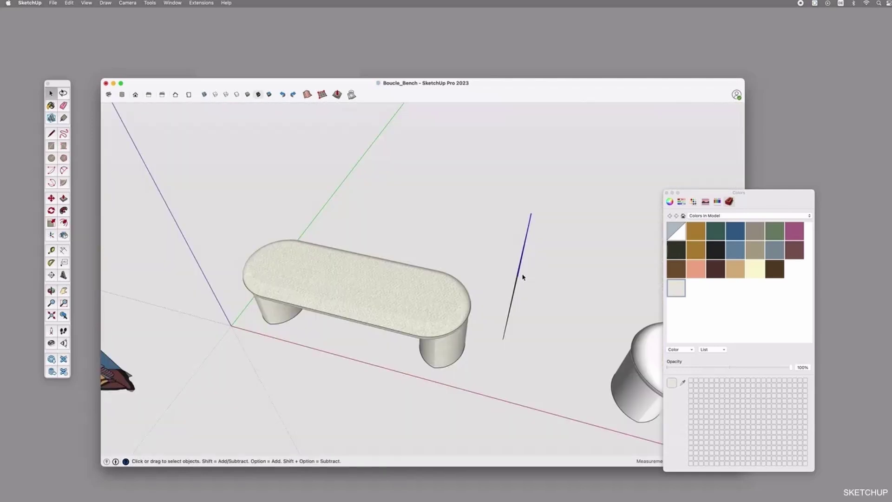
left_click_drag(486, 190, 559, 372)
key("super+c")
key("m")
left_click(530, 221)
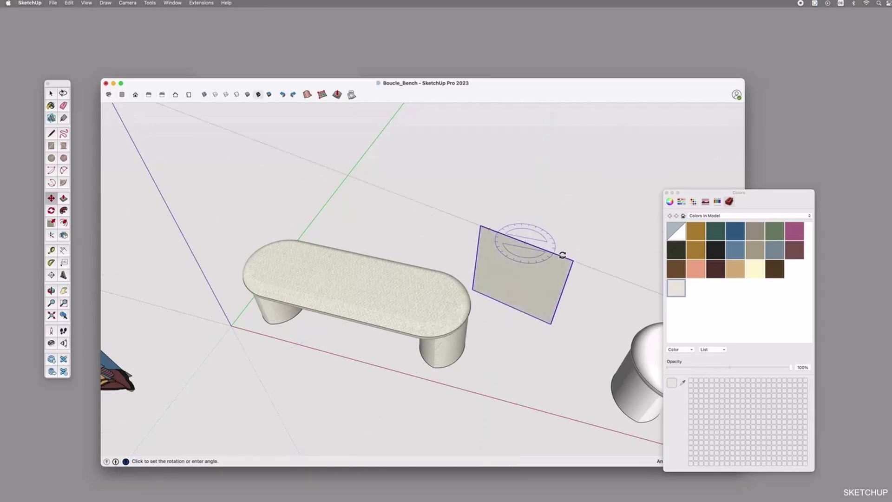
left_click(567, 250)
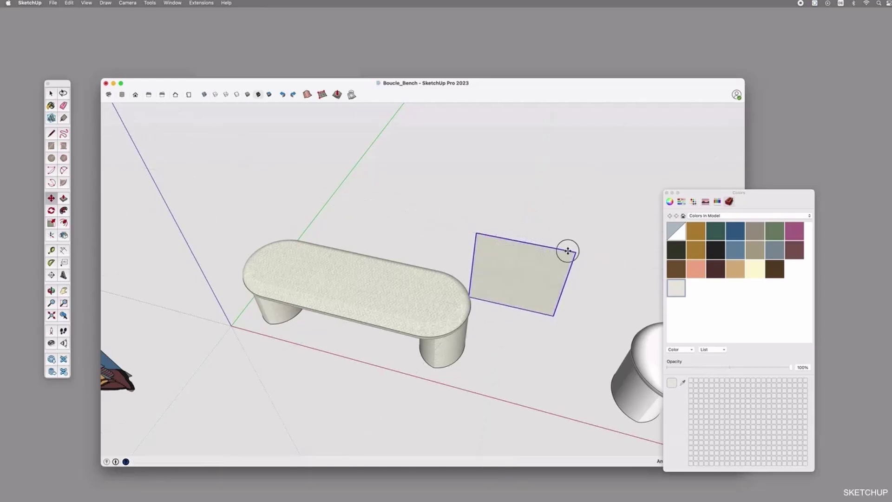
left_click(553, 316)
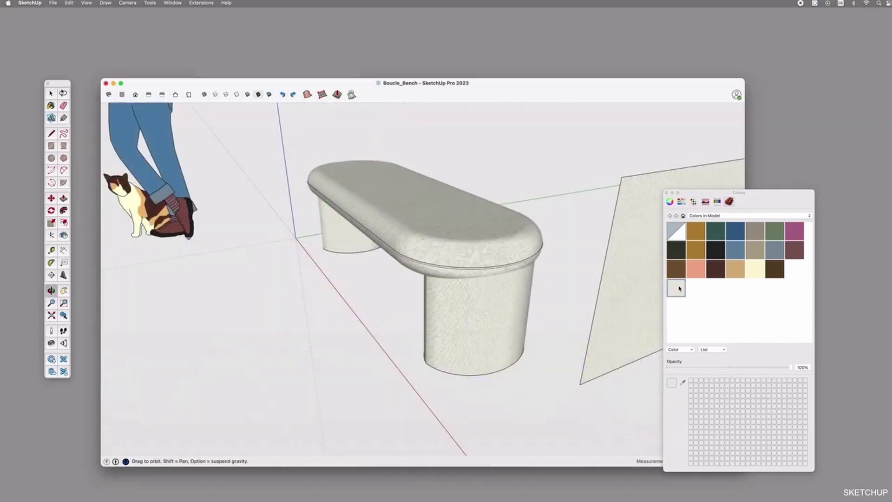
- Edit the Boucle_Textile material and change its texture width
left_click(692, 349)
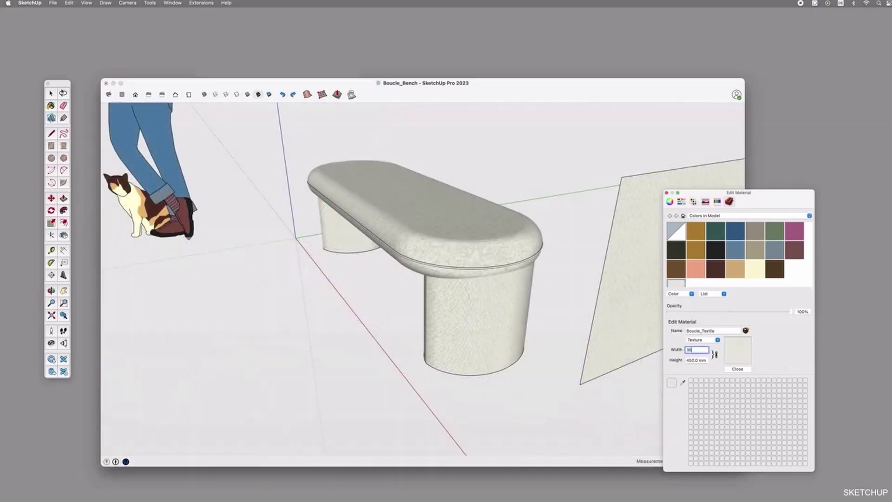
key("Return")
left_click(737, 369)
- Load Material - Boucle Eden Springs from 3D Warehouse into the model's materials
mouse_move(479, 383)
left_mouse_down()
mouse_move(495, 400)
mouse_move(422, 356)
mouse_move(570, 410)
mouse_move(483, 279)
mouse_move(488, 328)
mouse_move(388, 312)
mouse_move(469, 300)
mouse_move(478, 276)
left_mouse_up()
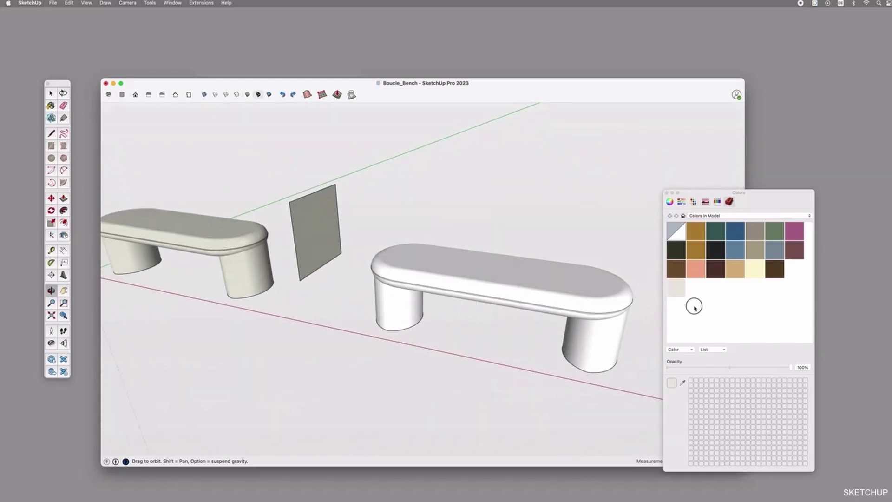
left_click(54, 361)
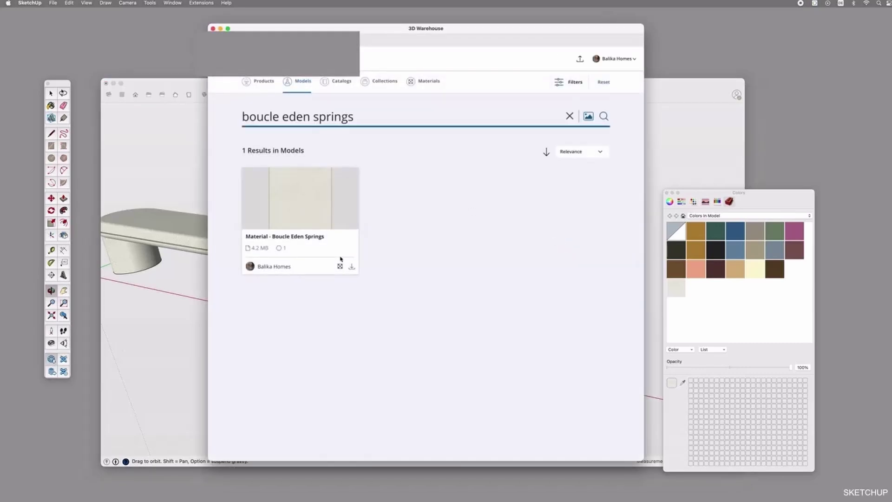
left_click(340, 265)
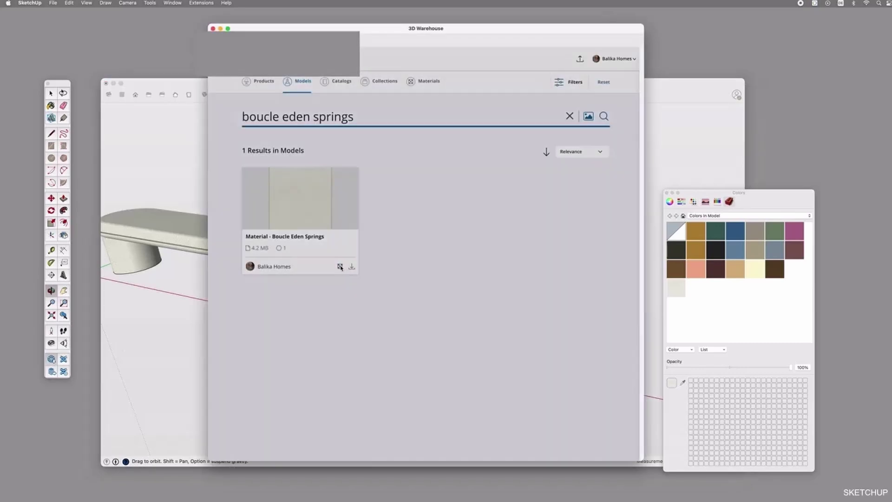
left_click(627, 182)
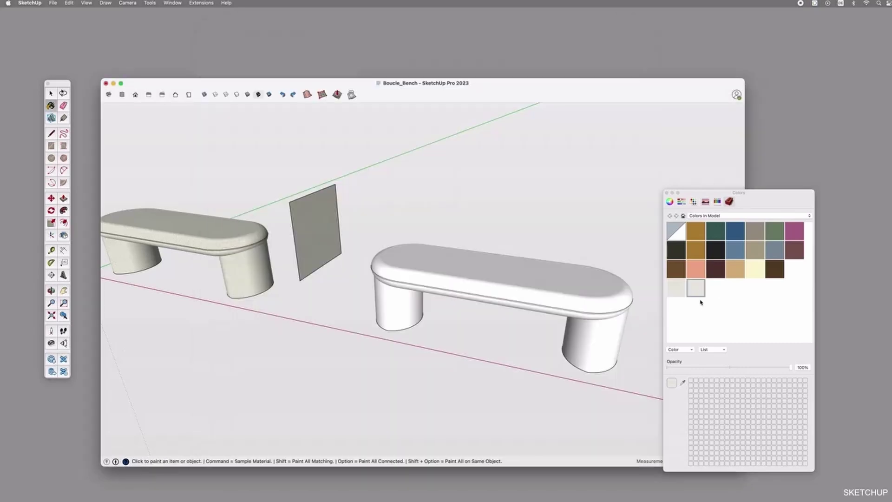
- Paint both legs of the second, white bench with the newly loaded boucle material, each inside its own group
key("space")
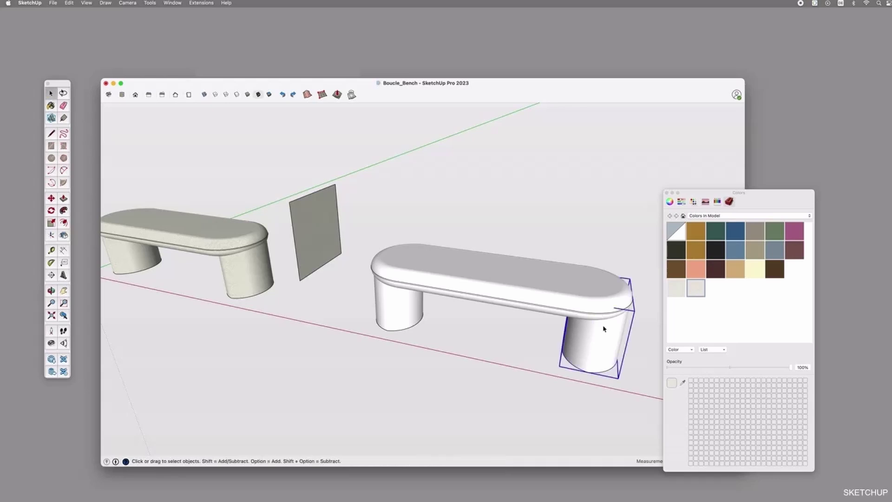
double_click(602, 331)
key("b")
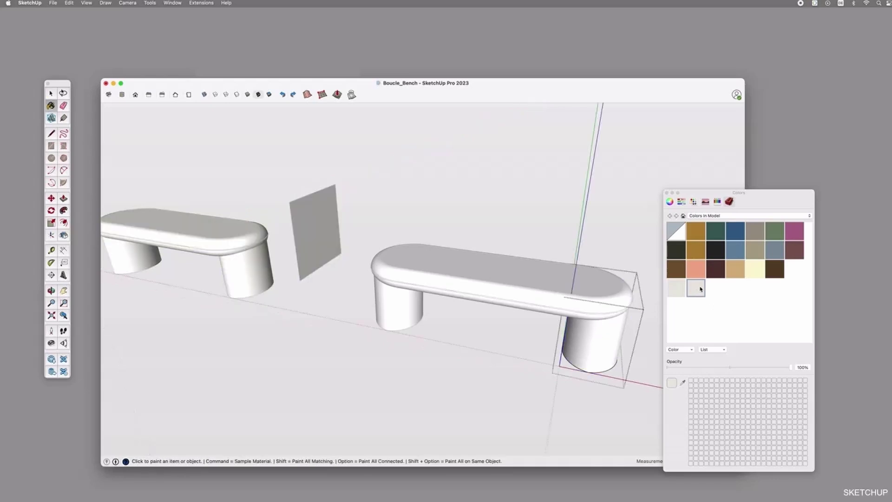
left_click(599, 322)
left_click(393, 314)
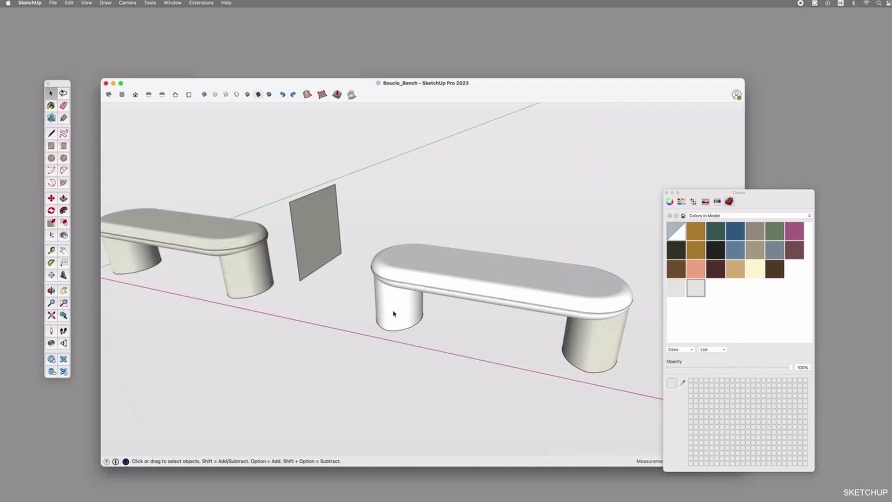
double_click(398, 307)
key("b")
left_click(398, 303)
key("space")
- Paint the seat of the second bench with the newly loaded boucle material inside its group
left_click(506, 292)
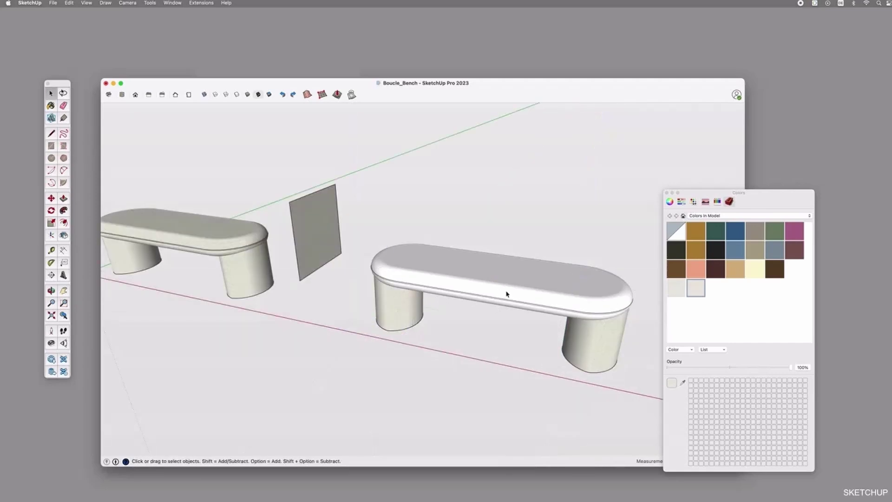
double_click(507, 291)
key("b")
left_click(510, 287)
key("space")
left_click(384, 318)
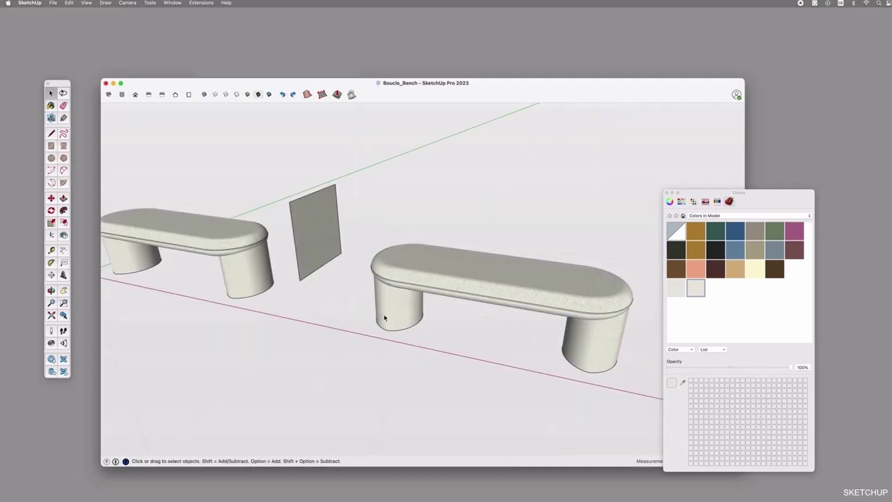
- Examine how the boucle texture wraps around the near leg and rounded seat edge of the second bench
key("o")
left_click_drag(376, 344, 324, 328)
left_click_drag(593, 343, 513, 328)
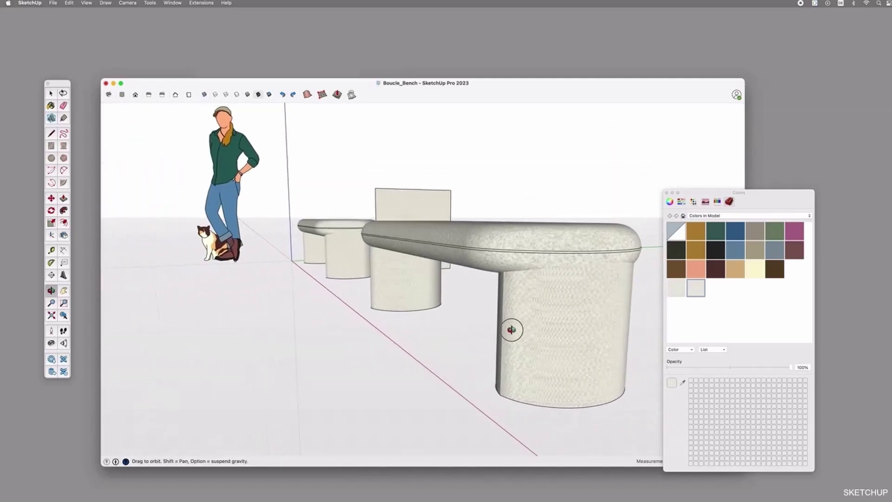
left_click_drag(612, 313, 517, 353)
left_click_drag(426, 360, 516, 204)
scroll(509, 216, "up", 5)
left_click_drag(509, 309, 479, 310)
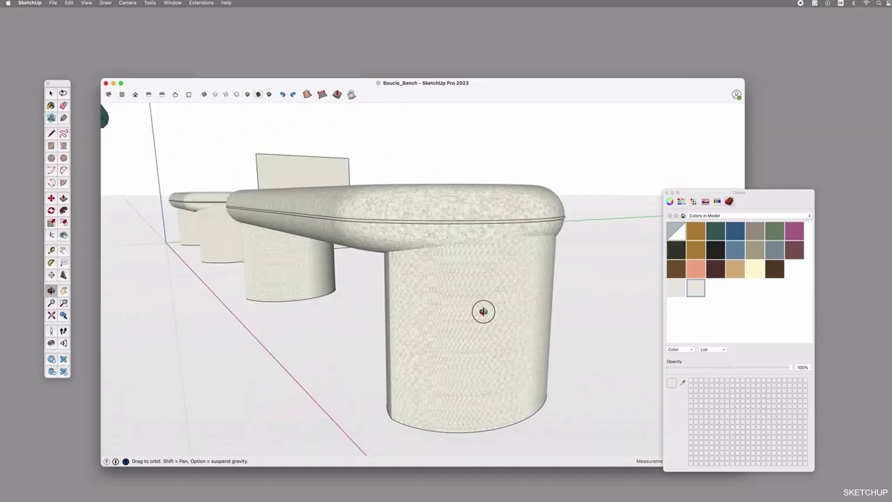
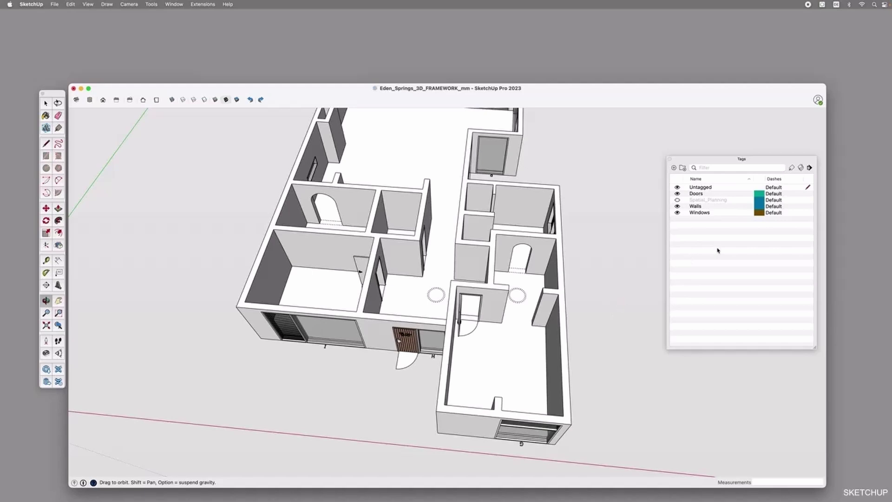
- Assign the Spatial_Planning tag to the swing arc of the timber front door with the Tag tool
left_click(791, 167)
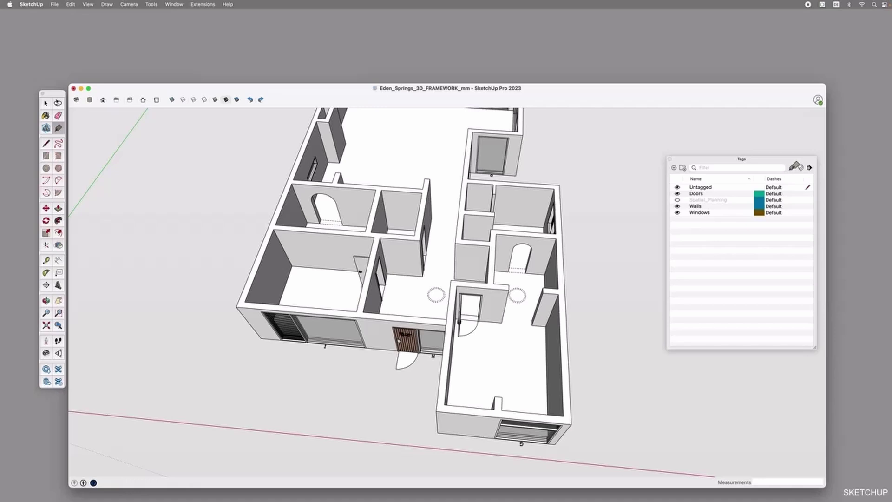
left_click(699, 201)
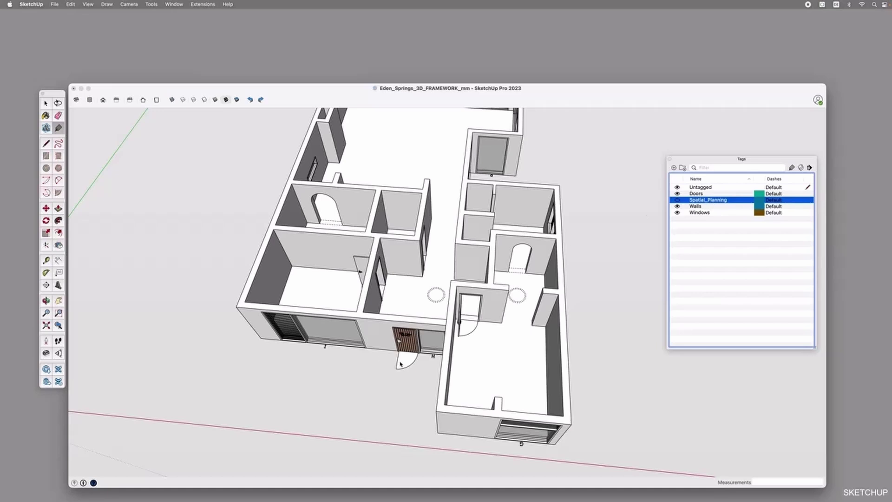
scroll(400, 363, "up", 5)
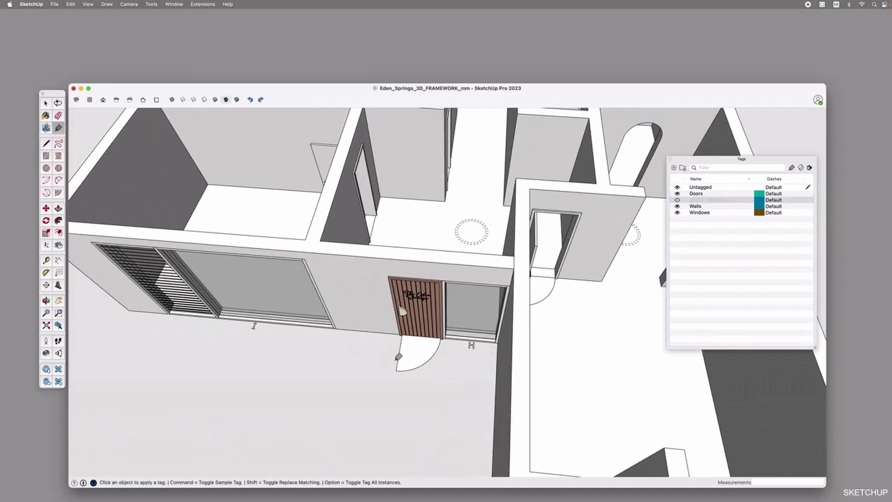
scroll(398, 356, "up", 3)
left_click(405, 347)
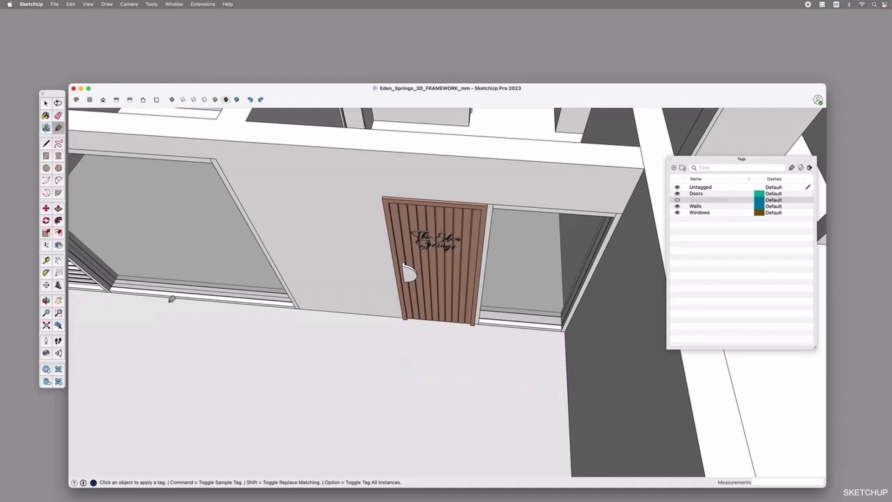
- Assign the Spatial_Planning tag to the dashed circle on the entry hall floor with the Tag tool
scroll(502, 305, "down", 6)
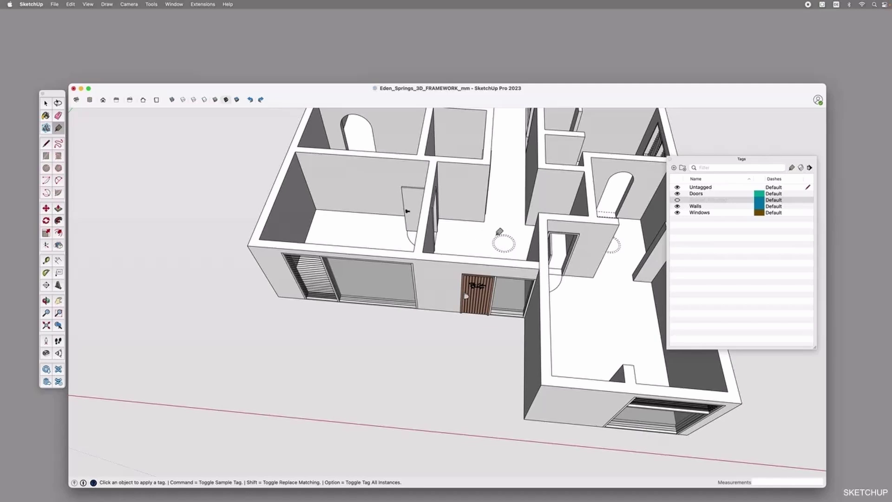
scroll(498, 229, "up", 5)
scroll(500, 242, "up", 5)
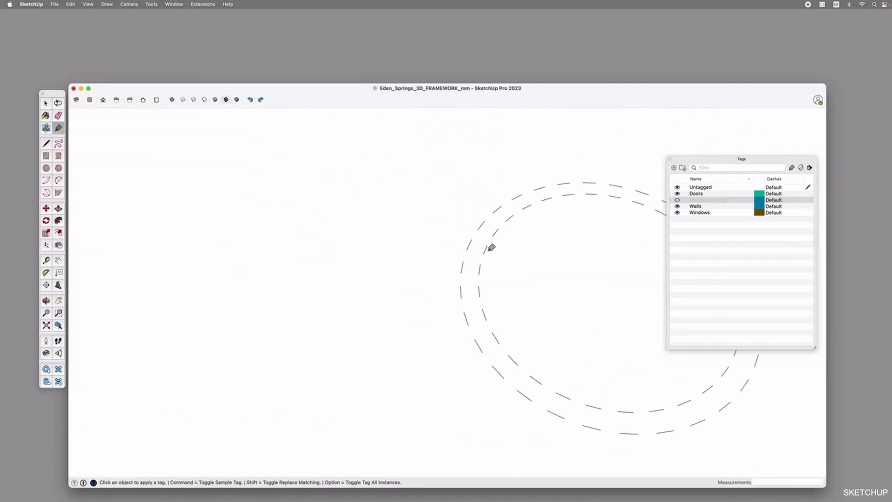
scroll(489, 244, "down", 6)
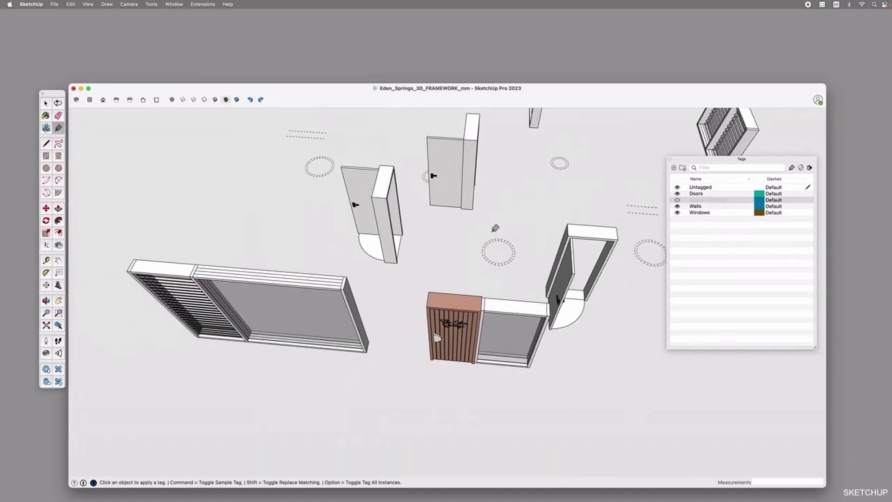
scroll(490, 240, "up", 8)
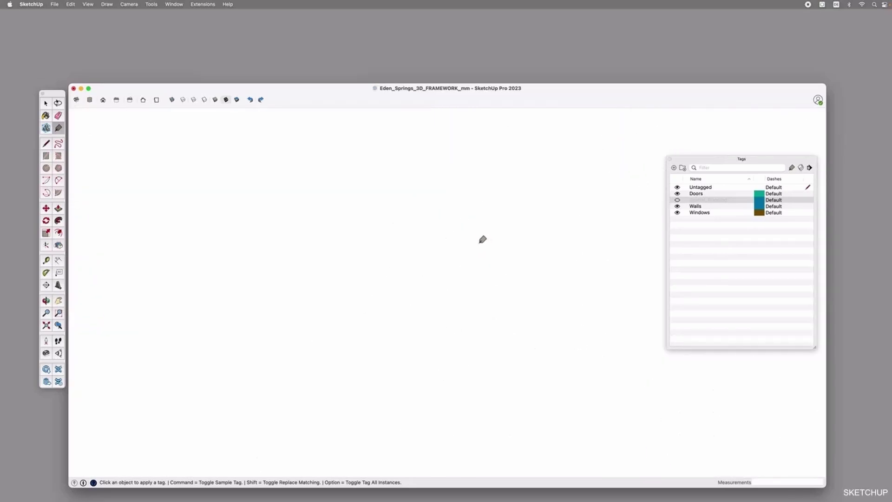
scroll(482, 238, "down", 6)
scroll(414, 200, "up", 8)
scroll(536, 251, "down", 5)
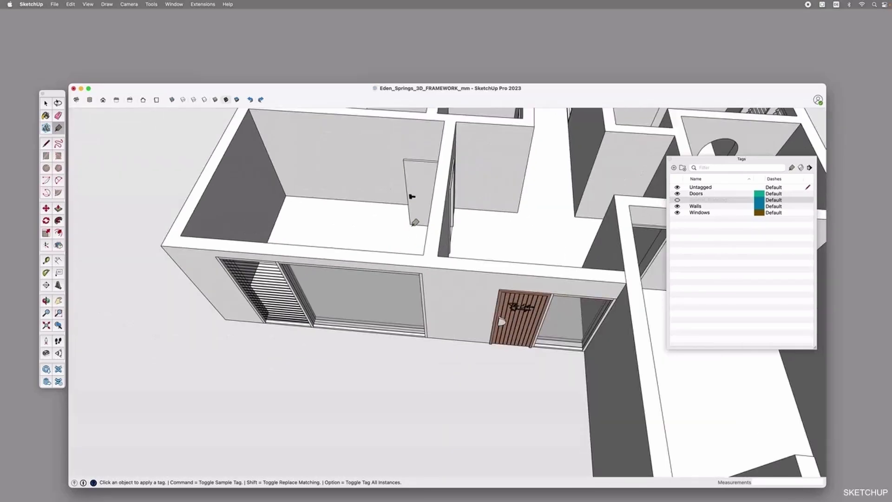
- Assign the Spatial_Planning tag to the front bedrooms' door swings and the dashed circle and opening lines in the adjoining arched room
scroll(536, 251, "up", 6)
scroll(536, 250, "down", 5)
scroll(597, 212, "up", 8)
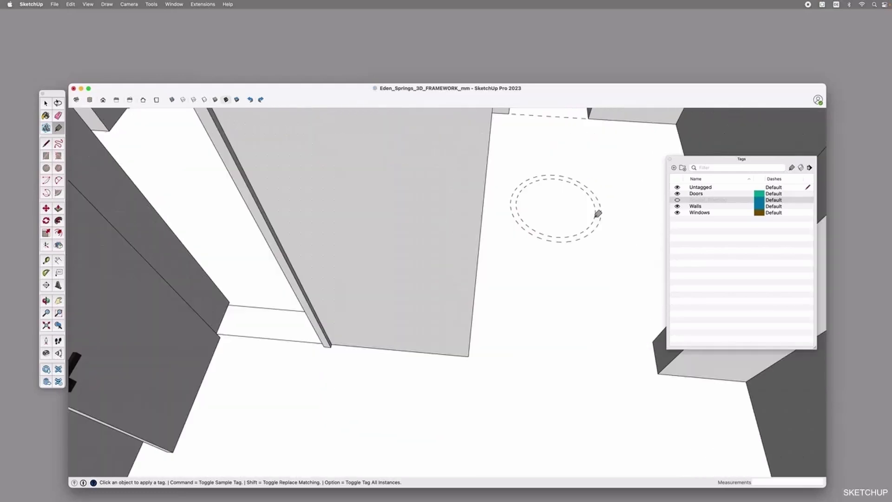
scroll(599, 216, "down", 4)
scroll(555, 224, "up", 6)
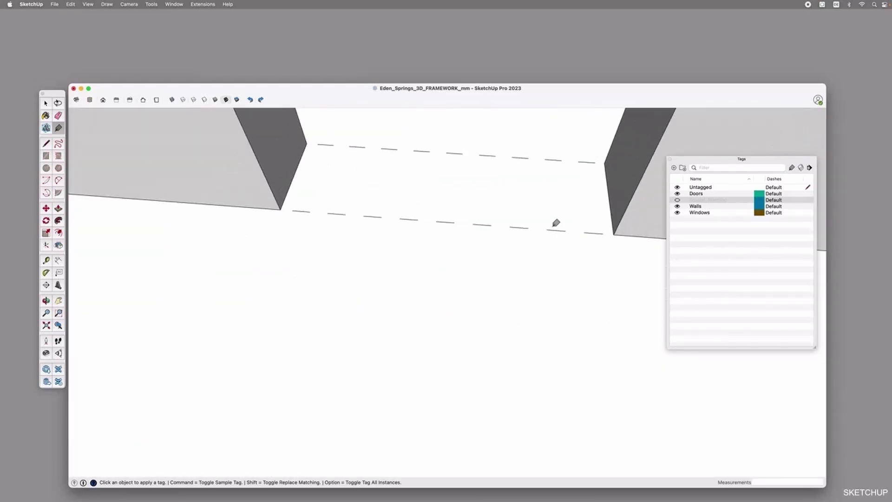
scroll(553, 227, "down", 12)
middle_click_drag(381, 199, 456, 339, "shift")
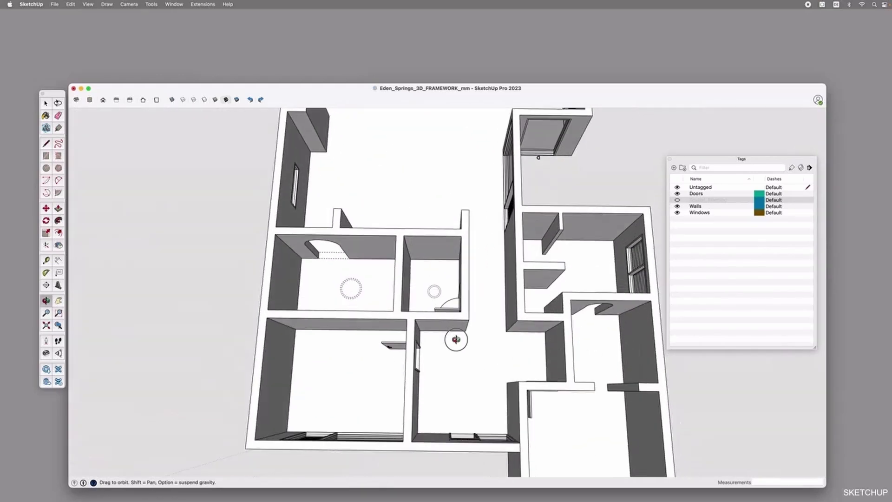
- Assign the Spatial_Planning tag to the dashed circle and archway lines in the bathroom behind the front bedroom
scroll(427, 291, "up", 5)
left_click(792, 167)
scroll(458, 284, "up", 10)
scroll(463, 270, "up", 6)
scroll(467, 269, "up", 5)
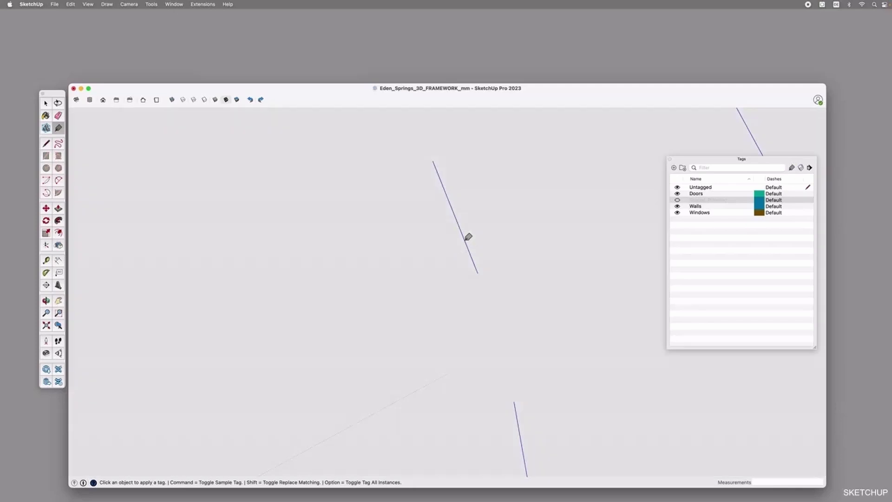
scroll(479, 267, "up", 5)
scroll(508, 272, "down", 10)
scroll(581, 315, "up", 4)
left_click(564, 290)
- Assign the Spatial_Planning tag to the circle and door swing in the small central room and the remaining nearby symbols
scroll(564, 290, "down", 6)
scroll(409, 257, "up", 5)
scroll(408, 257, "up", 3)
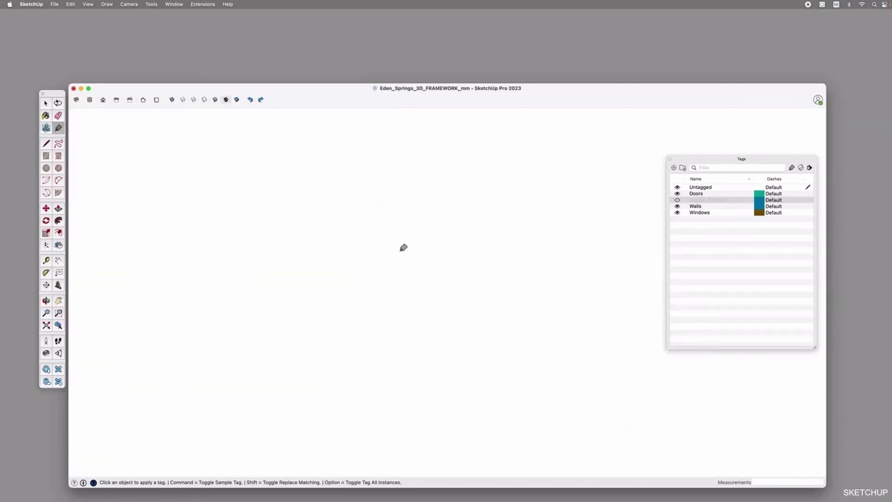
scroll(402, 249, "down", 12)
scroll(442, 169, "up", 8)
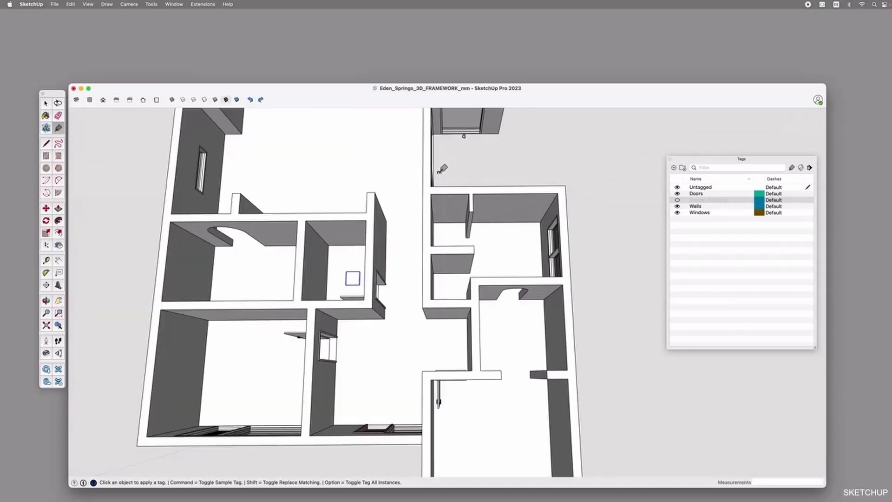
scroll(453, 259, "up", 8)
left_click(450, 263)
- Examine the house from several sides for untagged planning symbols and check the Spatial_Planning tag's visibility
scroll(450, 263, "down", 15)
middle_click_drag(404, 297, 739, 251)
left_click(792, 166)
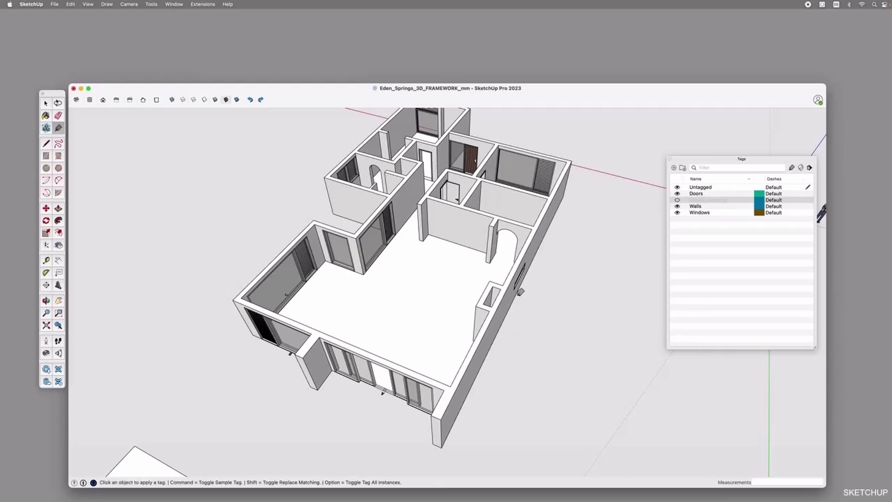
scroll(330, 335, "up", 8)
mouse_move(506, 404)
middle_mouse_down()
mouse_move(370, 310)
mouse_move(474, 370)
middle_mouse_up()
middle_click_drag(378, 360, 460, 367)
scroll(229, 259, "down", 5)
middle_click_drag(229, 259, 398, 180)
left_click(677, 201)
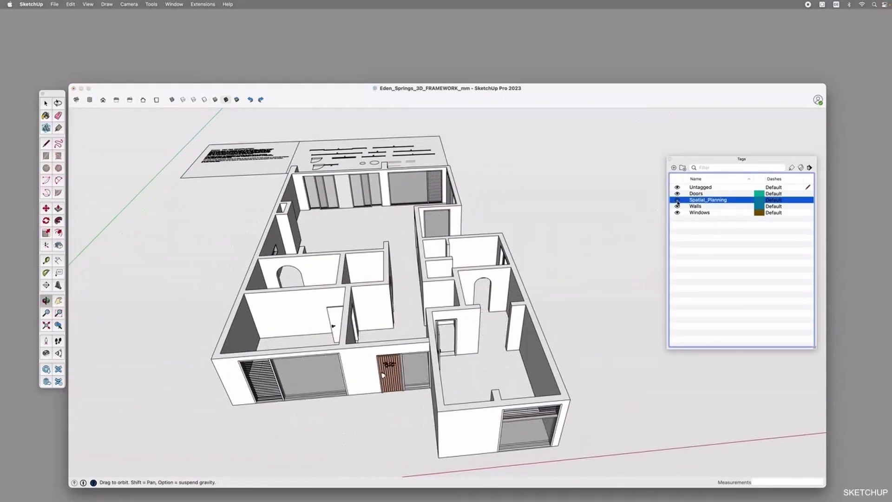
- Assign the Spatial_Planning tag to the notes sheet, the legend sheet and all of its plan symbols behind the house
middle_click_drag(520, 236, 529, 274)
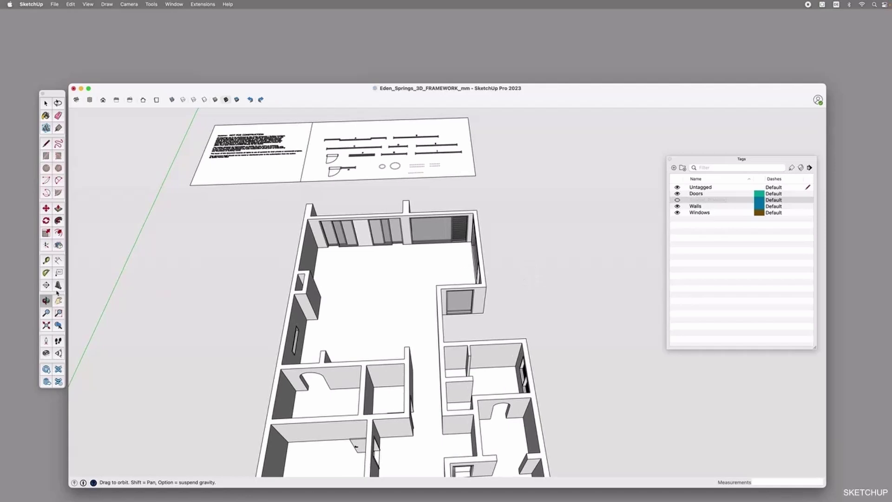
left_click(428, 142)
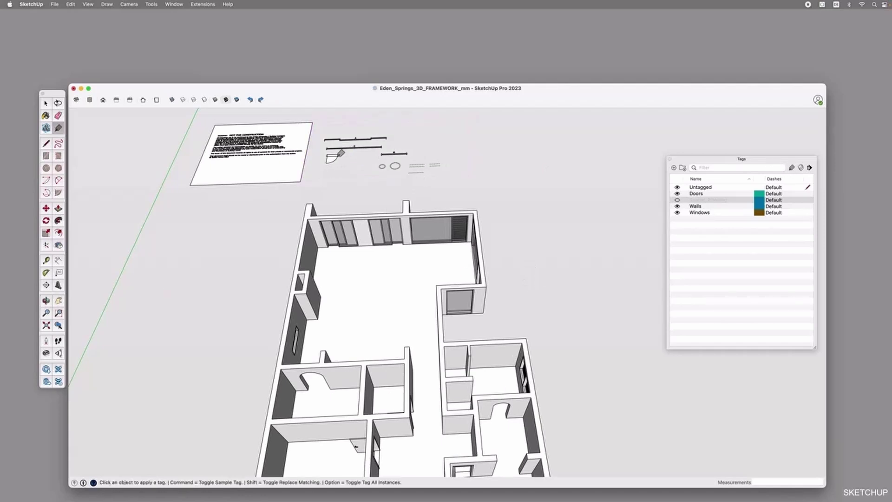
left_click(310, 134)
left_click(355, 139)
left_click(393, 156)
left_click(418, 165)
left_click(415, 205)
left_click(494, 166)
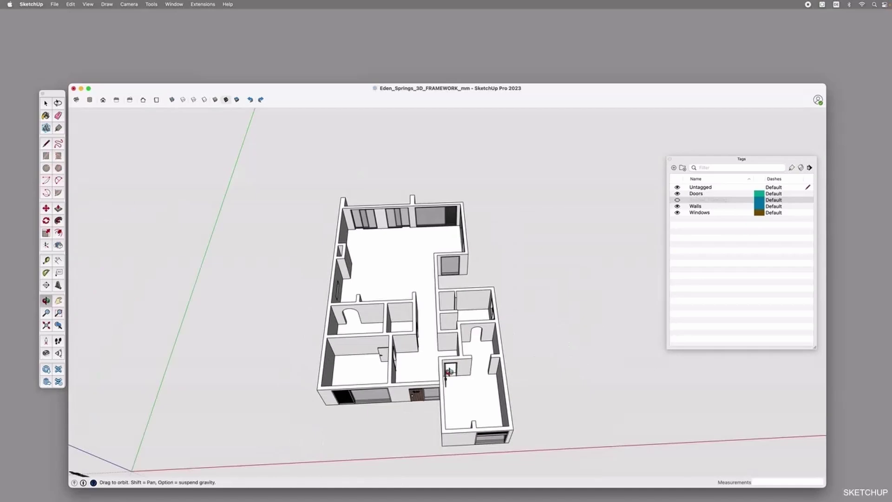
- Check which objects each tag controls by toggling the visibility of Spatial_Planning, Walls and Windows in turn
middle_click_drag(450, 369, 448, 310)
left_click(677, 199)
left_click(677, 200)
left_click(677, 200)
left_click(677, 200)
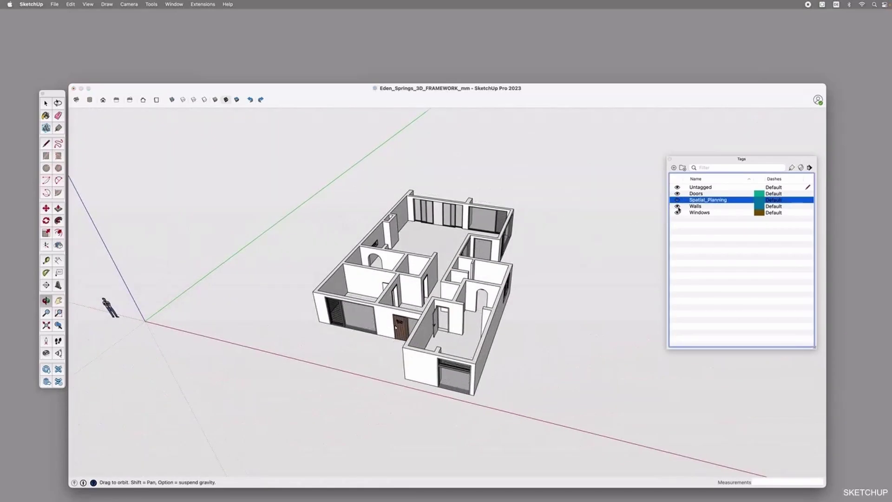
left_click(677, 206)
left_click(677, 206)
left_click(678, 212)
left_click(677, 212)
- Hide the Doors and Windows tags so that only the walls and floors of the house are shown
left_click(677, 193)
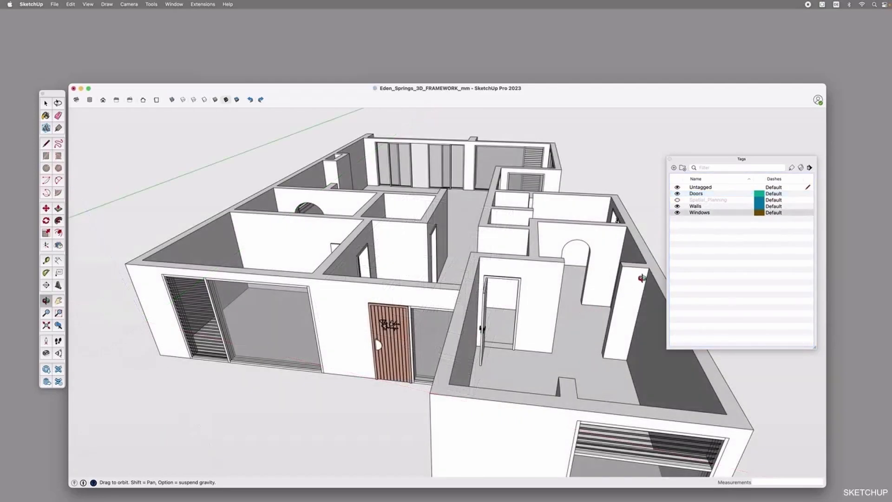
left_click(677, 194)
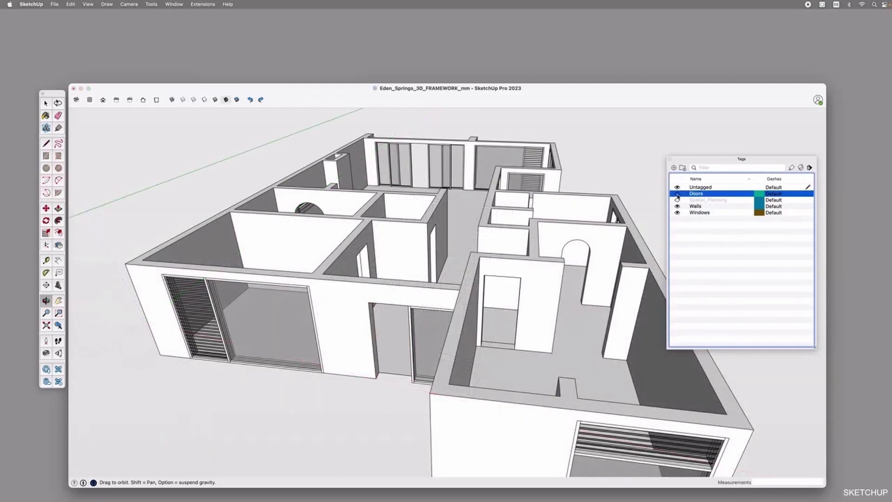
left_click(676, 213)
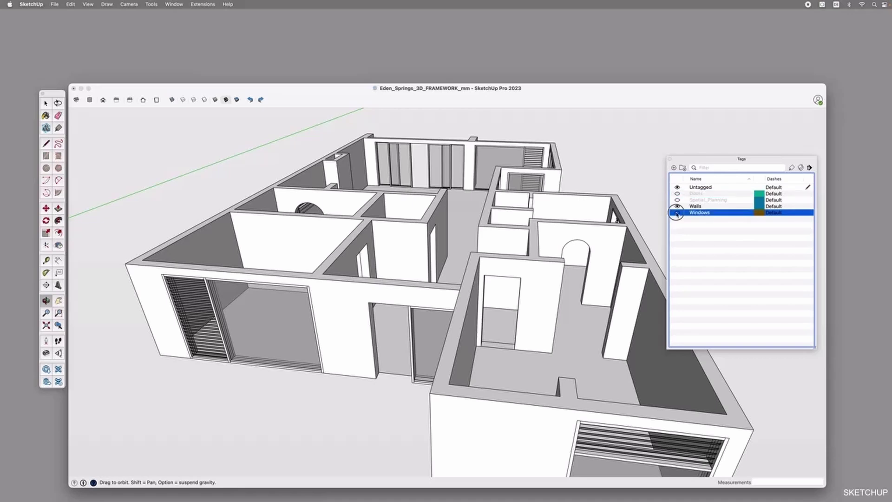
left_click(445, 294)
- Try to raise the floor face at the open front entrance with Push/Pull
left_click_drag(397, 311, 555, 283)
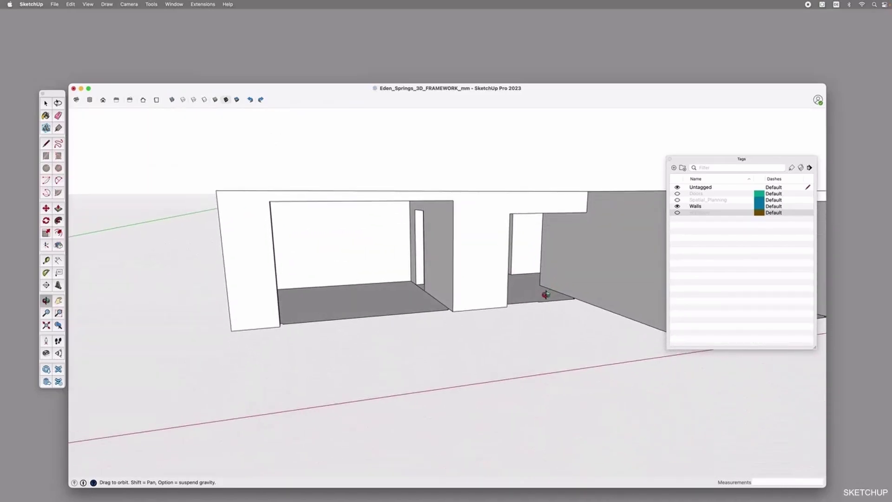
scroll(546, 295, "up", 5)
left_click_drag(518, 325, 492, 327)
scroll(539, 292, "up", 6)
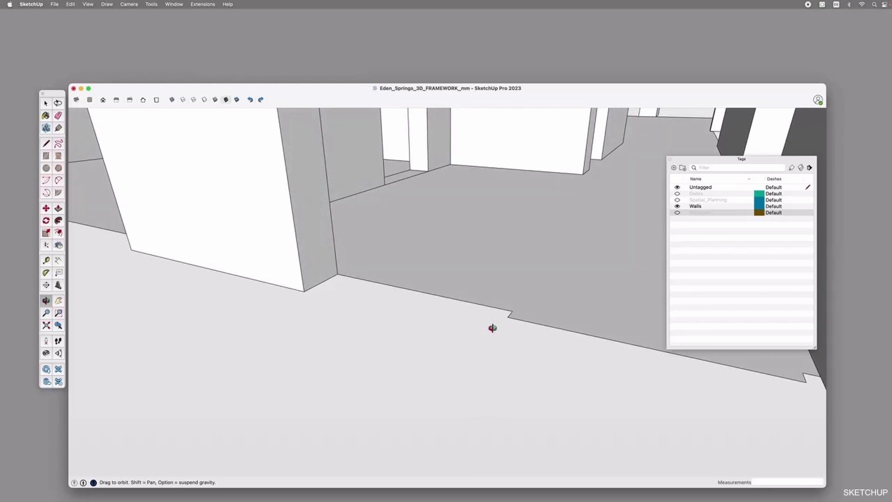
key("space")
left_click(485, 283)
key("p")
left_click(482, 278)
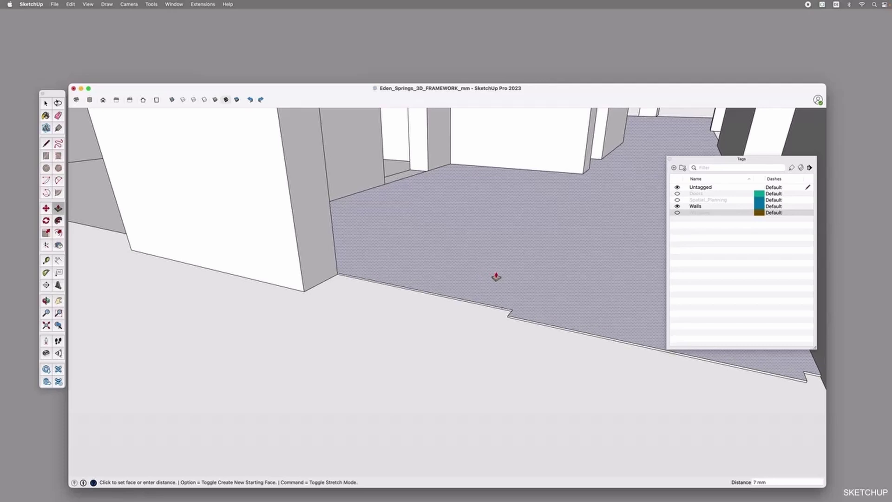
key("space")
- Make Walls the active tag in the complete Eden Springs file and open the walls group to select the bedroom floor
middle_click_drag(439, 331, 511, 352)
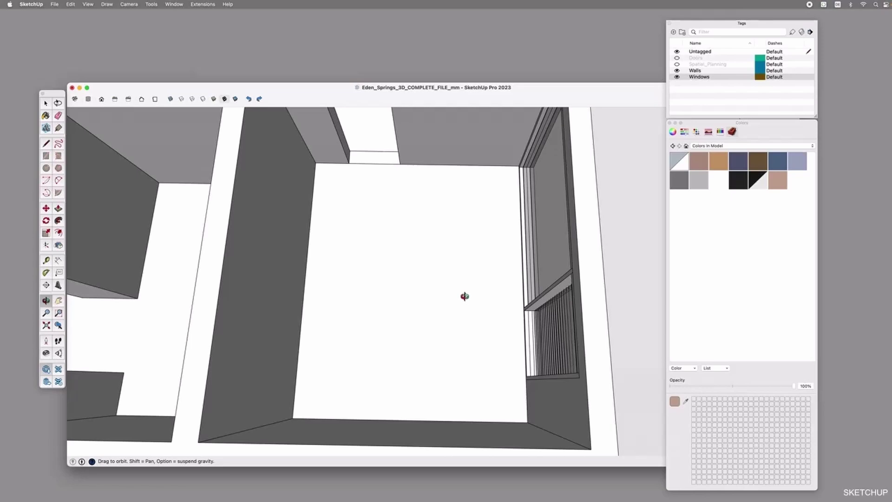
left_click(703, 71)
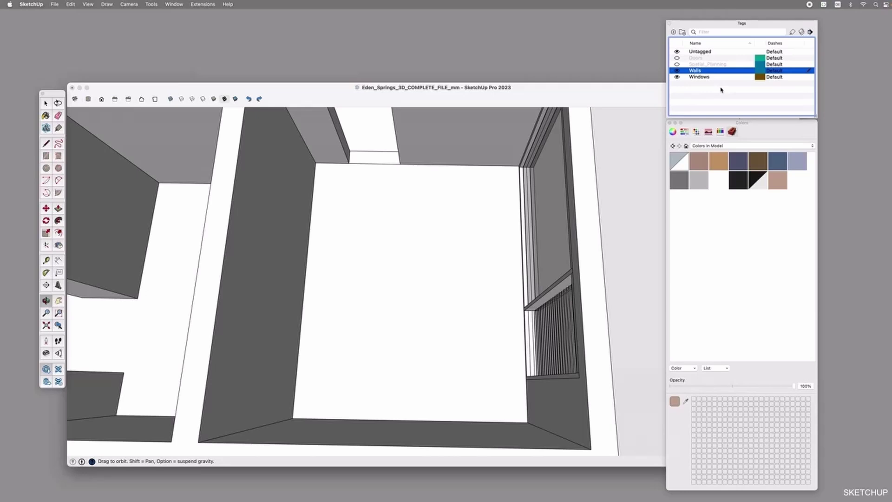
left_click(442, 231)
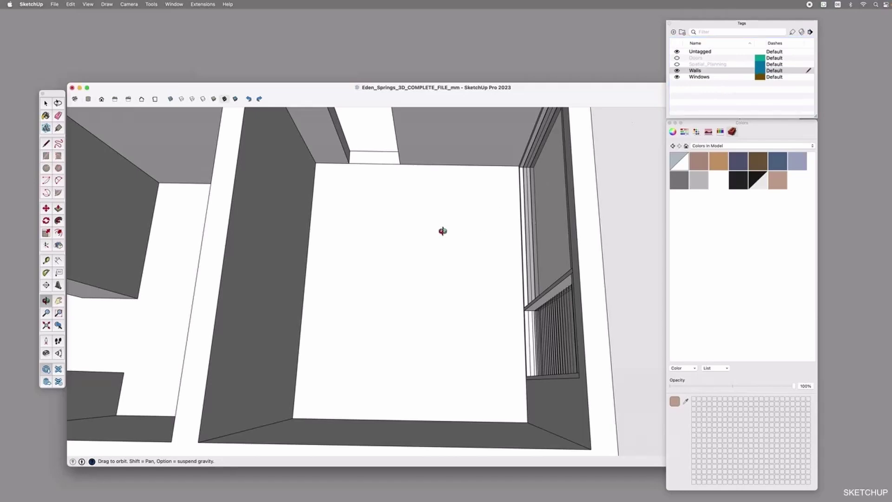
key("space")
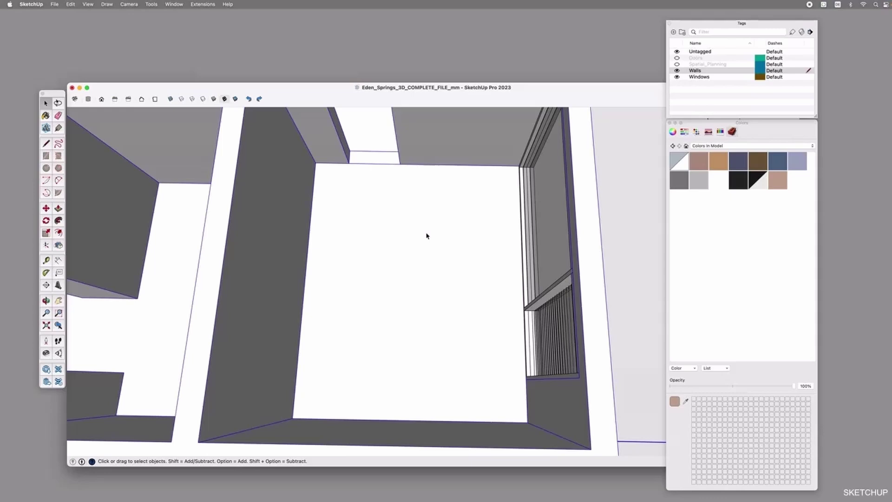
left_click(424, 251)
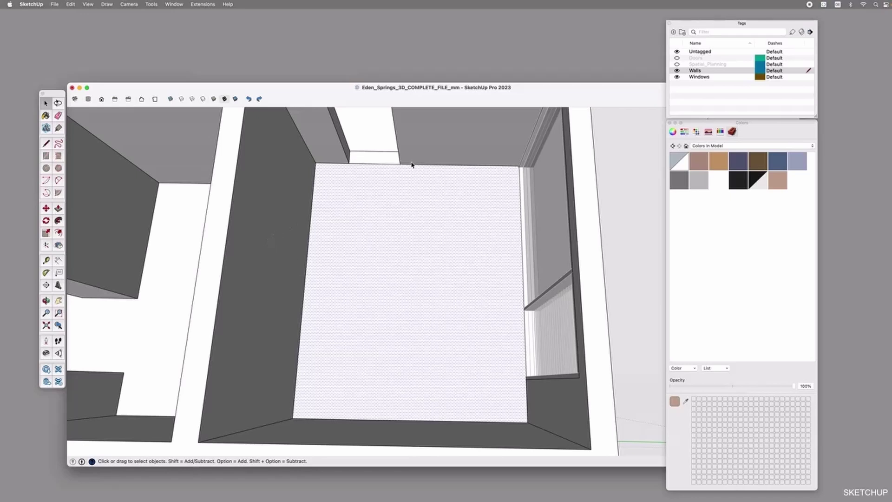
- Delete the edge between the bedroom floor and the doorway threshold to merge them into one face
left_click(370, 163)
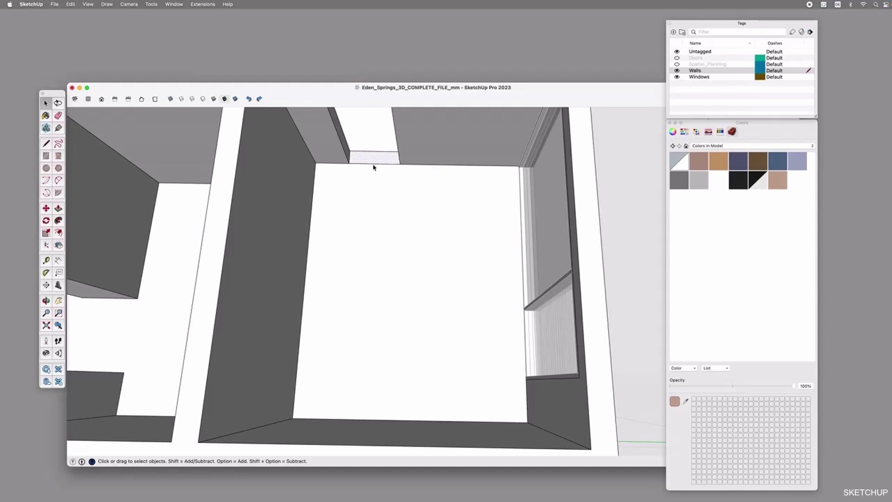
left_click(374, 164)
key("Delete")
left_click(396, 174)
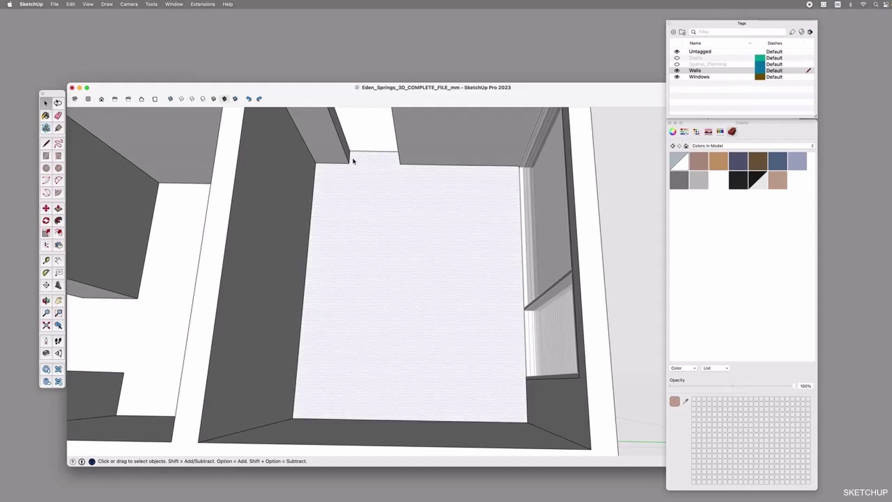
- Draw a line across the foot of the bedroom doorway to split the floor, and delete the face filling the opening
key("l")
left_click(348, 163)
left_click(397, 163)
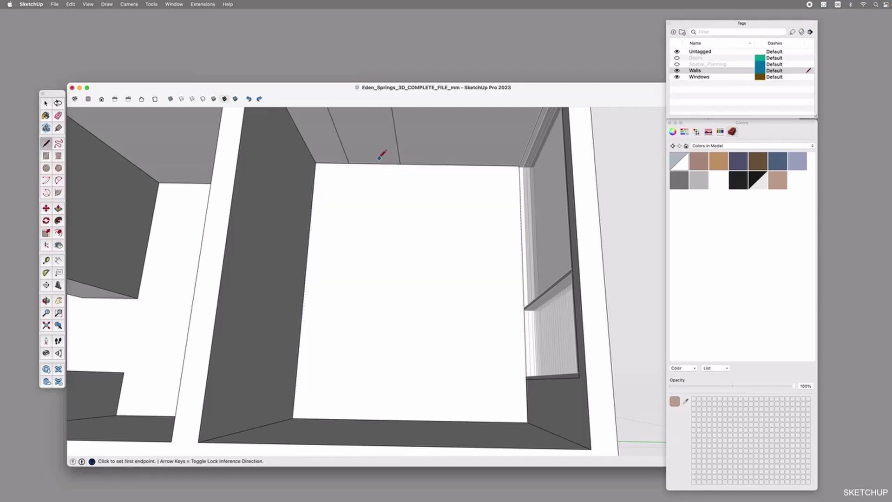
key("space")
scroll(379, 169, "down", 5)
scroll(398, 176, "up", 3)
left_click(394, 177)
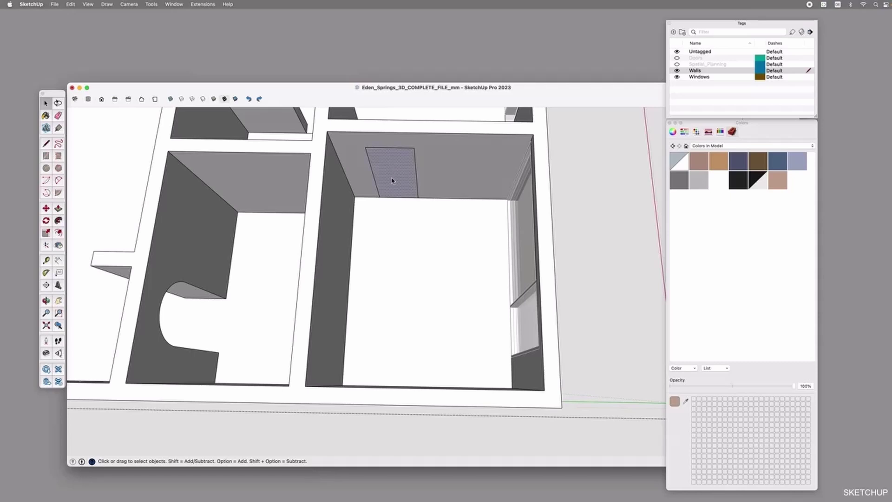
key("Delete")
scroll(395, 210, "up", 2)
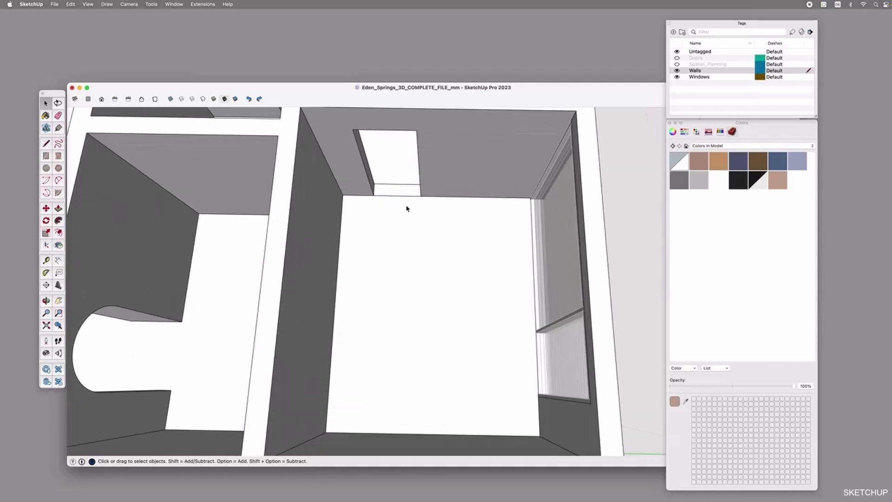
- Select the bedroom floor face, open 3D Warehouse and search its materials for "carpet"
left_click(431, 256)
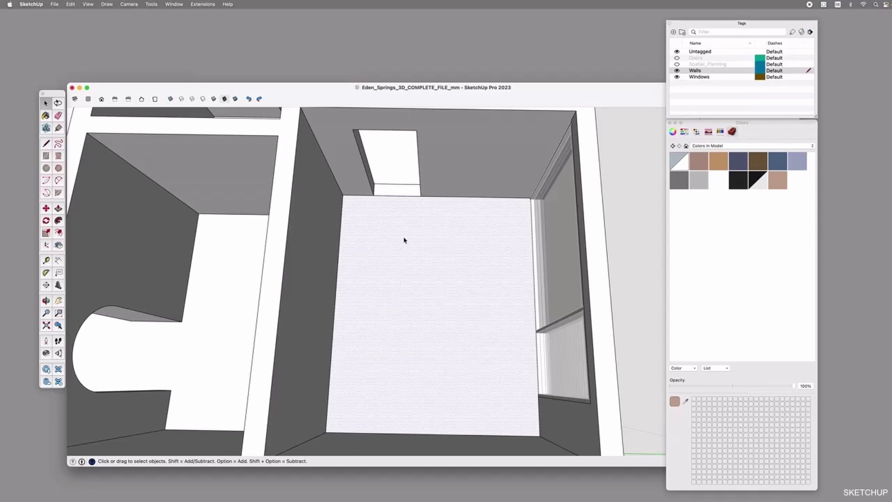
left_click(47, 369)
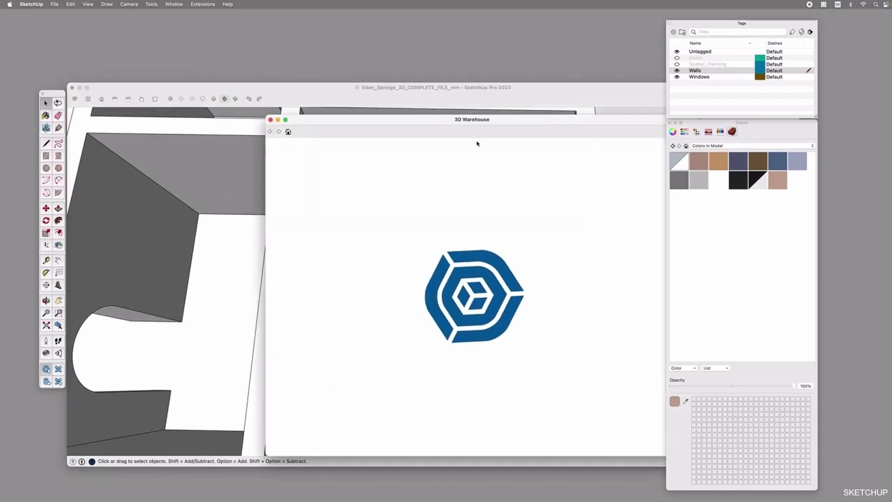
type("carpet")
key("Return")
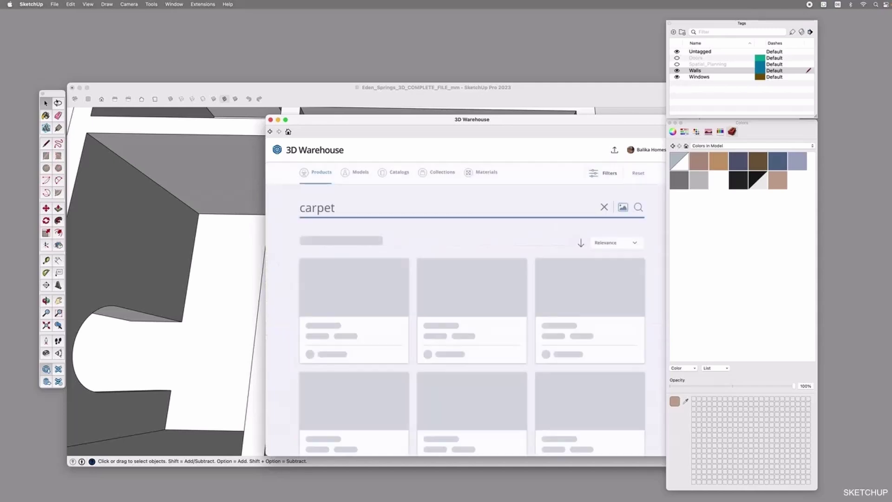
left_click_drag(475, 120, 468, 117)
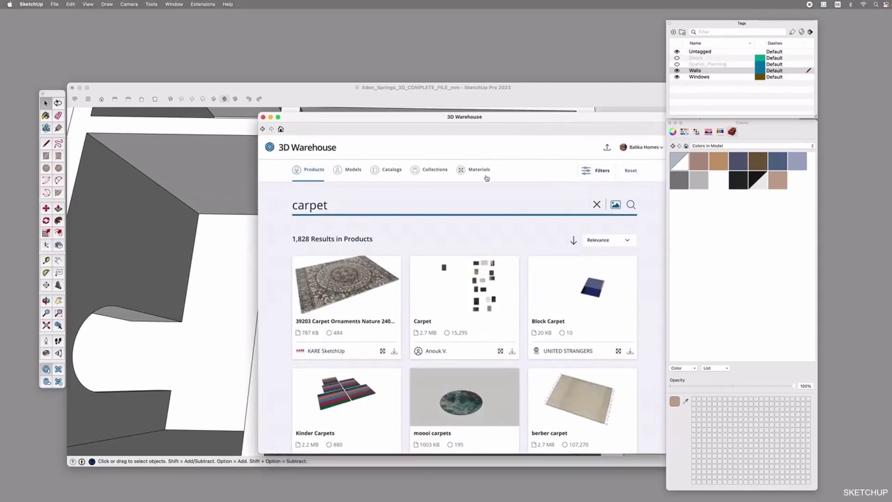
left_click(478, 170)
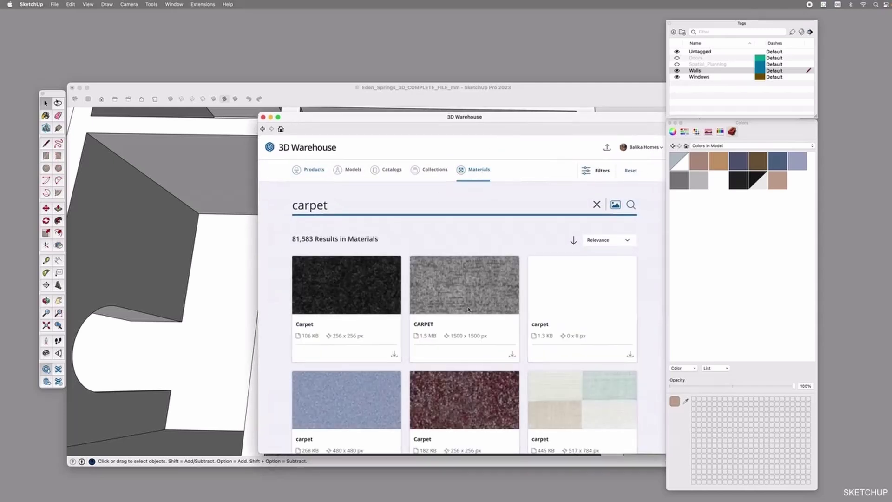
scroll(405, 386, "down", 2)
scroll(405, 386, "up", 2)
- Replace the 3D Warehouse search with "Beige carpet eden springs" and show the matching models
left_click(330, 205)
left_click_drag(330, 204, 278, 204)
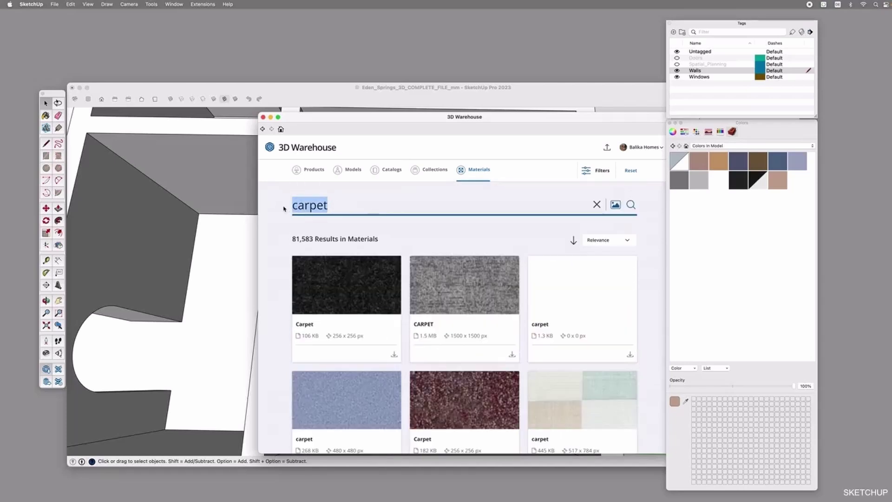
type("Beig")
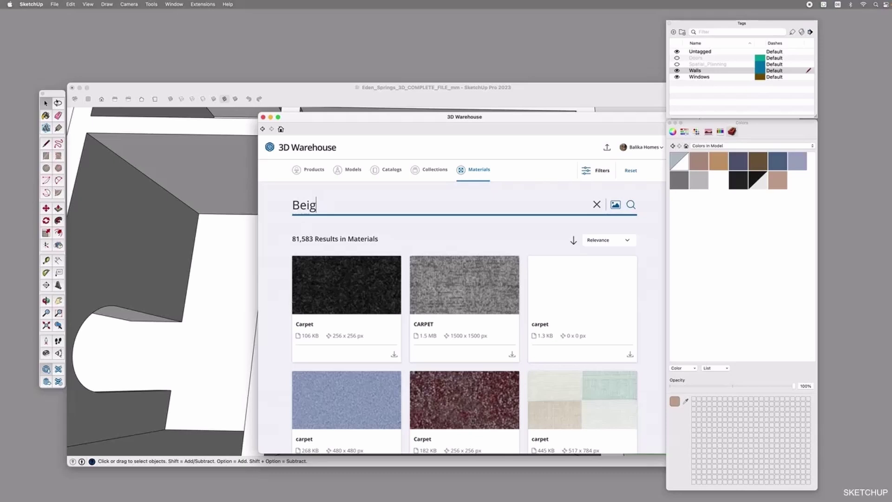
type("e carpet eden springs")
key("Return")
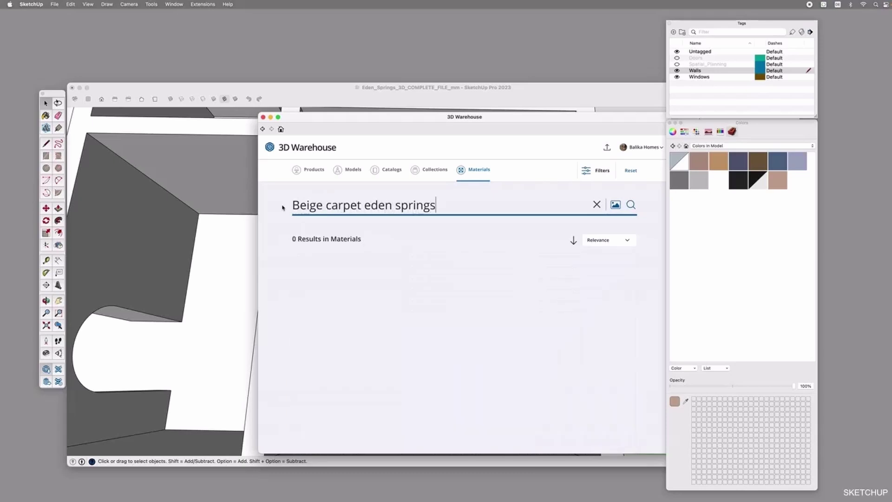
left_click(353, 171)
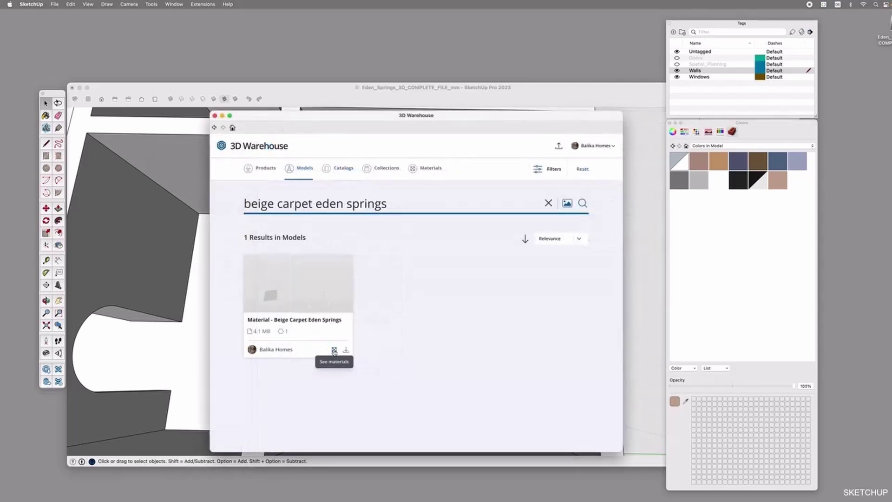
- Load the Bubble_Carpet_Beige material from the Beige Carpet Eden Springs model and paint the bedroom floor with it
left_click(334, 350)
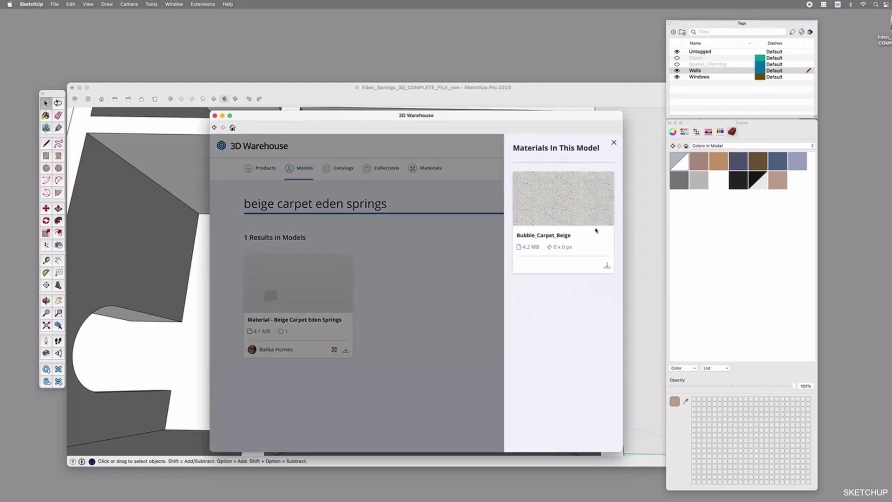
left_click(607, 265)
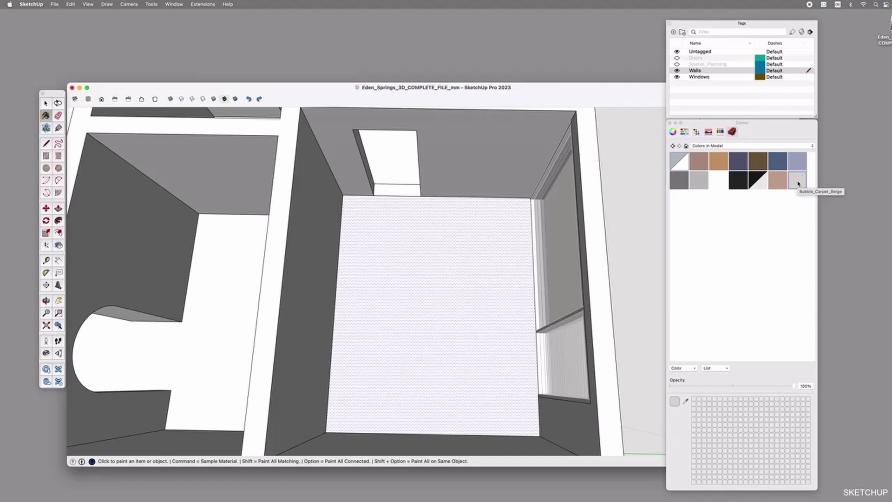
left_click(467, 248)
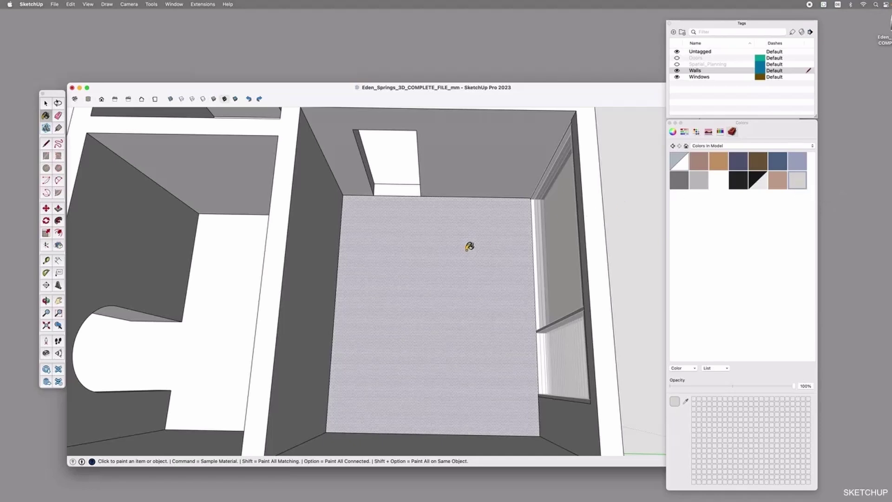
key("space")
- Adjust the placement of the carpet texture on the bedroom floor by moving its positioning pins, and finish the texture edit
scroll(435, 229, "up", 3)
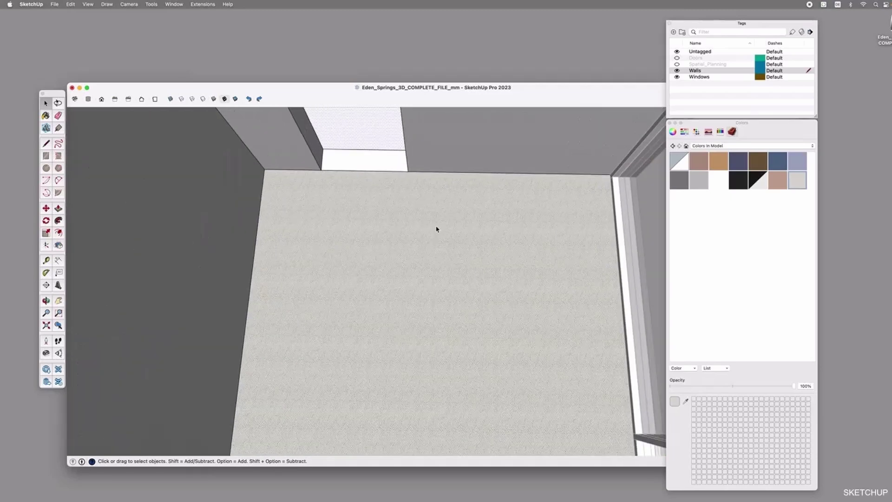
left_click(473, 282)
scroll(458, 273, "up", 3)
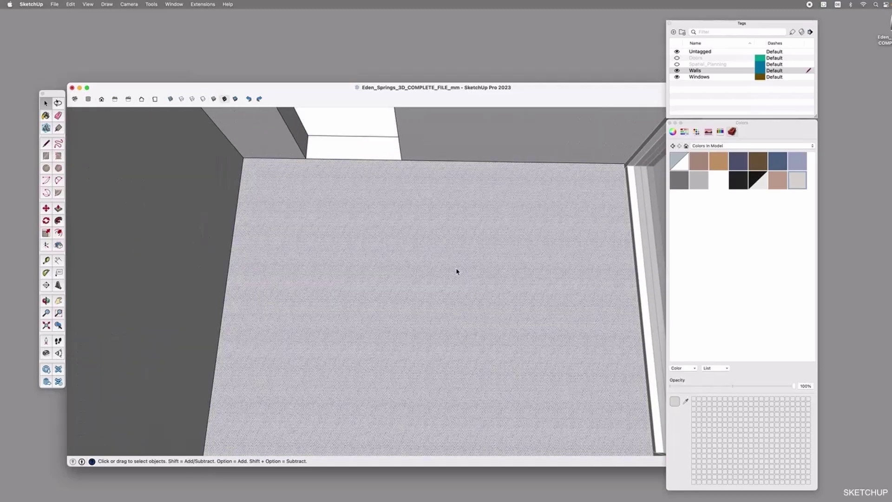
right_click(457, 272)
mouse_move(487, 366)
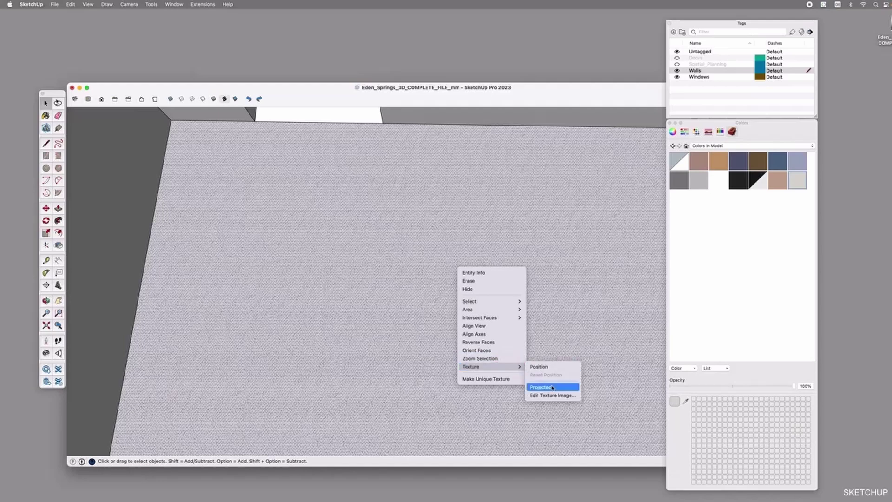
left_click(551, 367)
left_click_drag(459, 290, 459, 306)
left_click_drag(516, 277, 650, 370)
right_click(474, 281)
left_click(490, 284)
- Examine the carpeted bedroom floor up close and from an angle above the walls
scroll(395, 191, "down", 5)
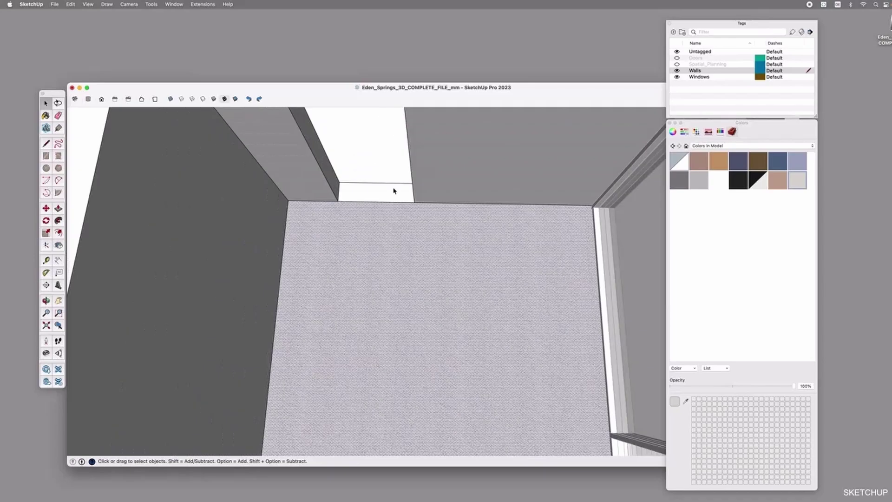
scroll(495, 289, "up", 5)
middle_click_drag(494, 290, 530, 285)
scroll(530, 284, "down", 5)
middle_click_drag(474, 263, 551, 306)
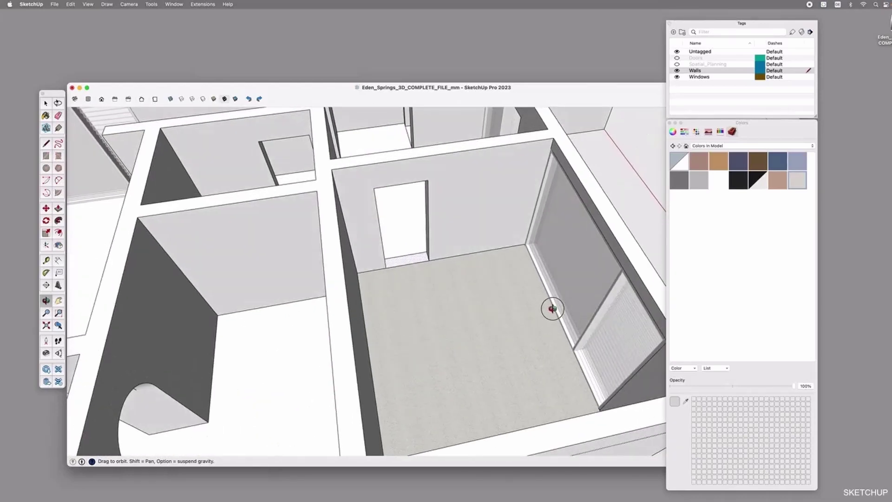
key("space")
double_click(676, 77)
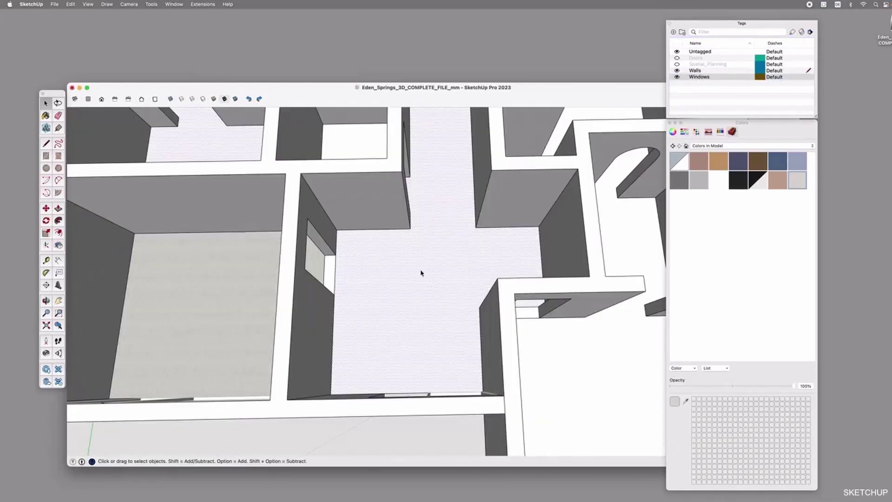
- Draw a line across the hallway from the wall corner to the opposite wall to split off the entry floor
scroll(424, 309, "down", 8)
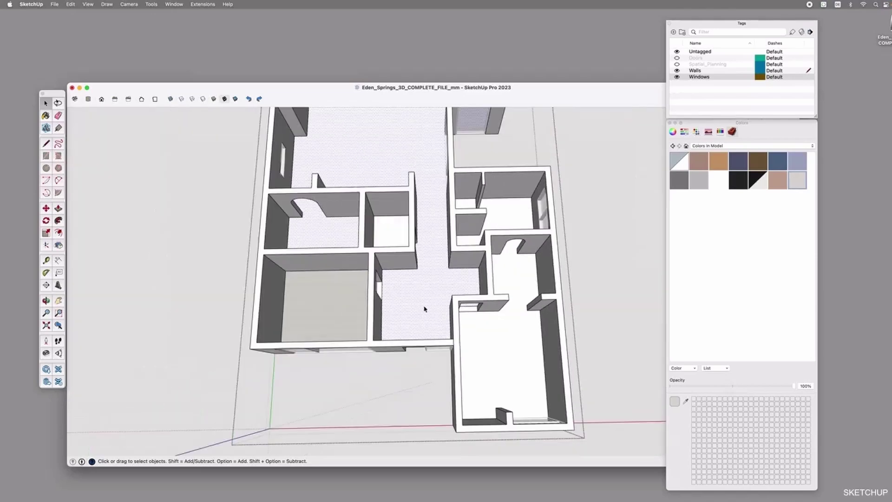
scroll(428, 207, "up", 2)
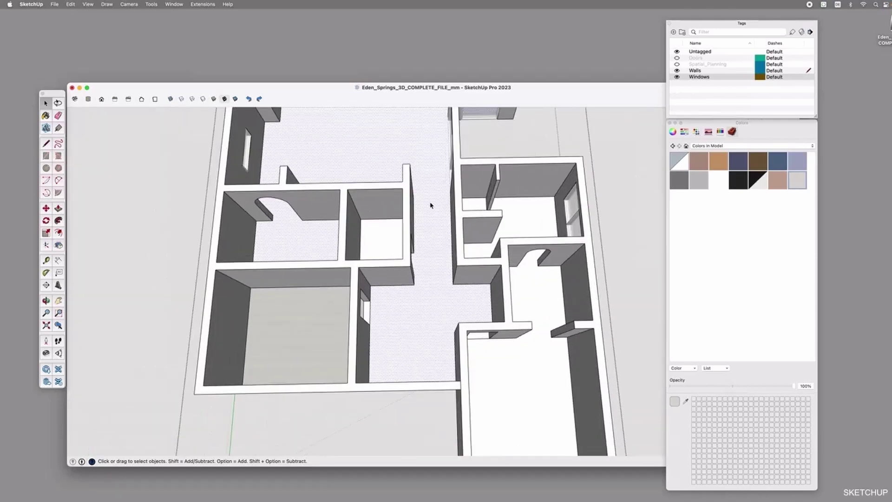
scroll(431, 205, "up", 1)
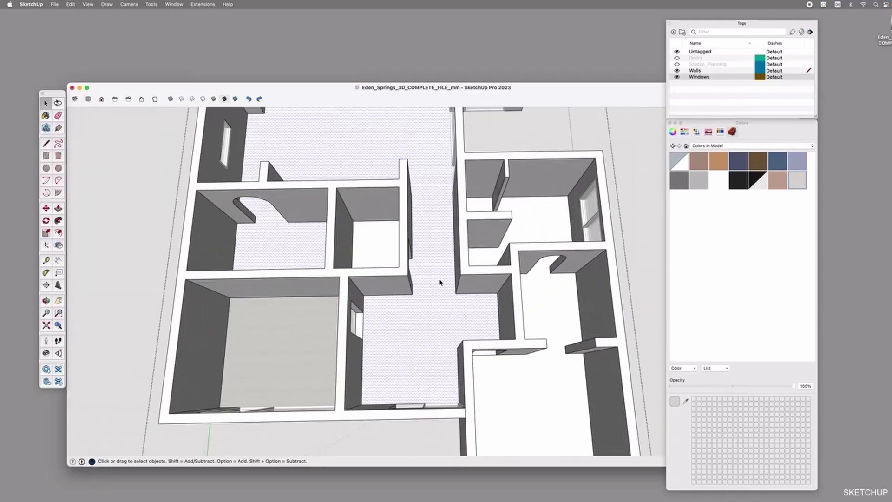
scroll(430, 179, "up", 2)
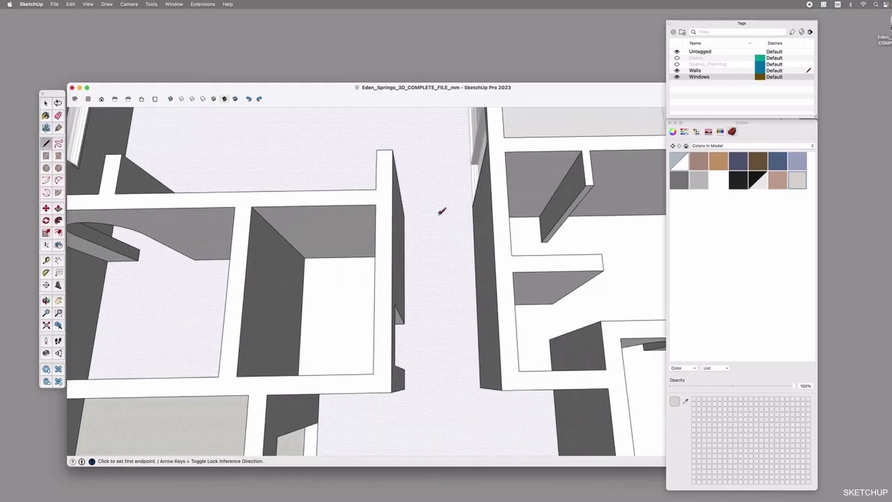
key("l")
scroll(439, 212, "up", 3)
left_click(390, 212)
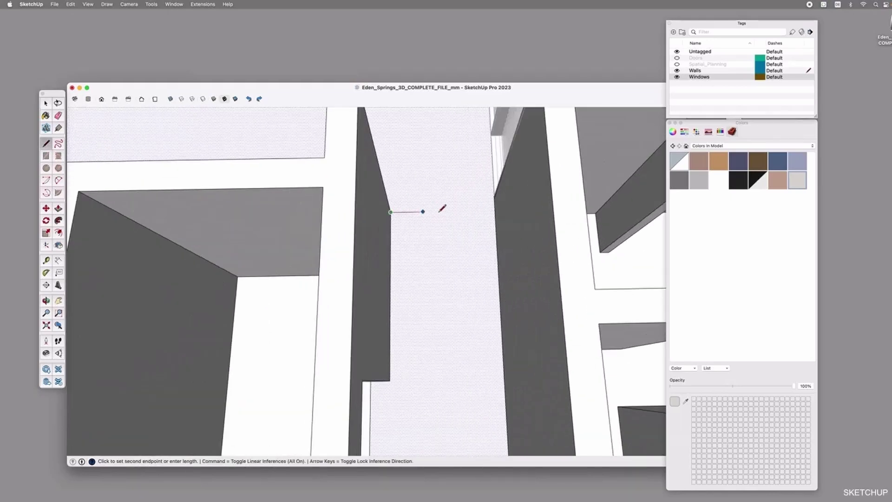
left_click(493, 210)
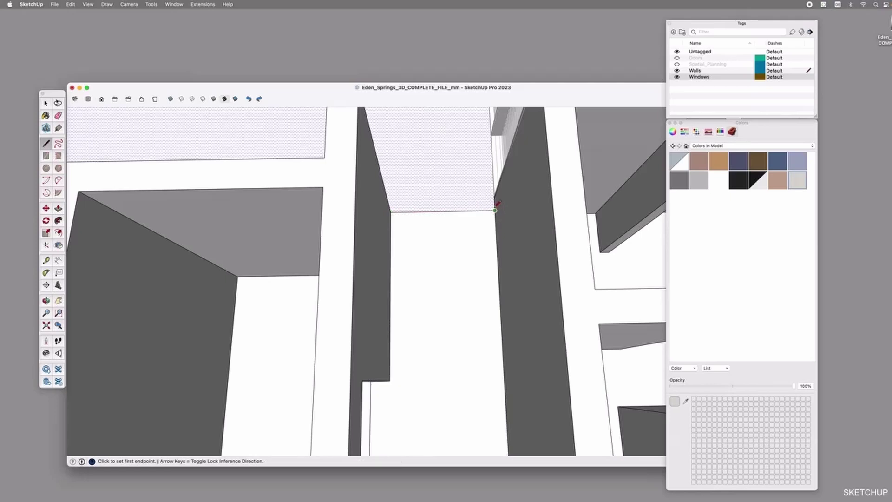
- Select the separated entry and hallway floor face and offset its outline 150 mm inward as a border
scroll(444, 185, "down", 6)
scroll(445, 182, "up", 3)
key("space")
left_click(461, 193)
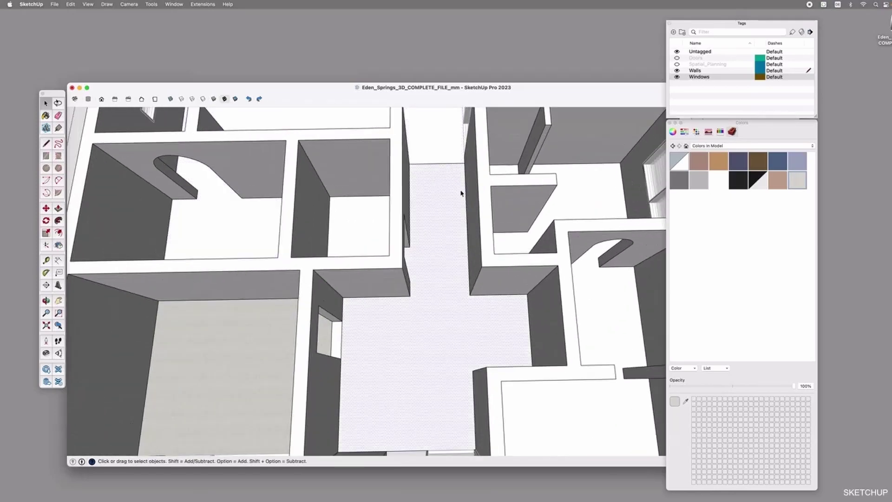
scroll(431, 196, "down", 3)
scroll(466, 285, "up", 3)
key("f")
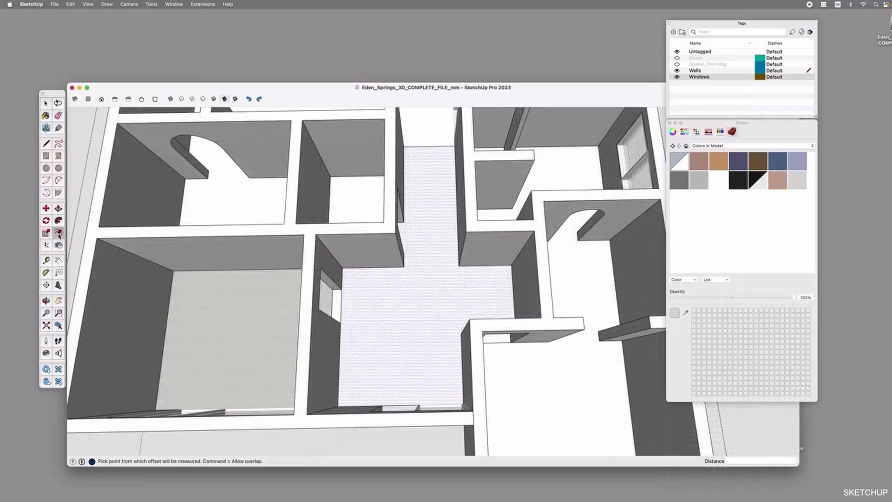
left_click(435, 331)
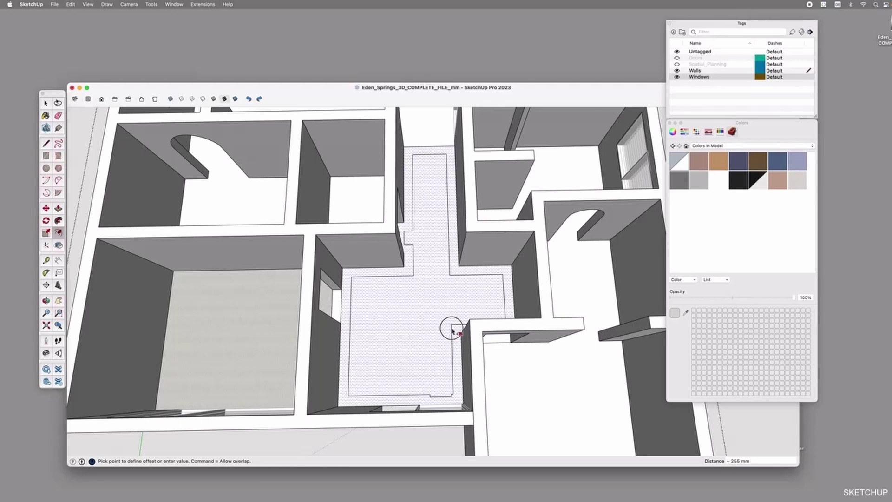
left_click(452, 330)
type("150")
key("Return")
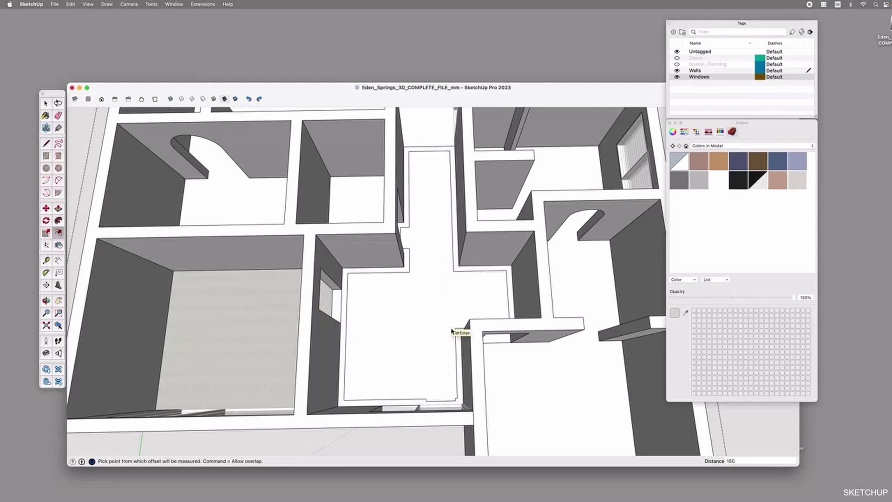
- Move the stepped-out border edge at the front entrance into line with the adjoining inner border edge
scroll(431, 409, "up", 5)
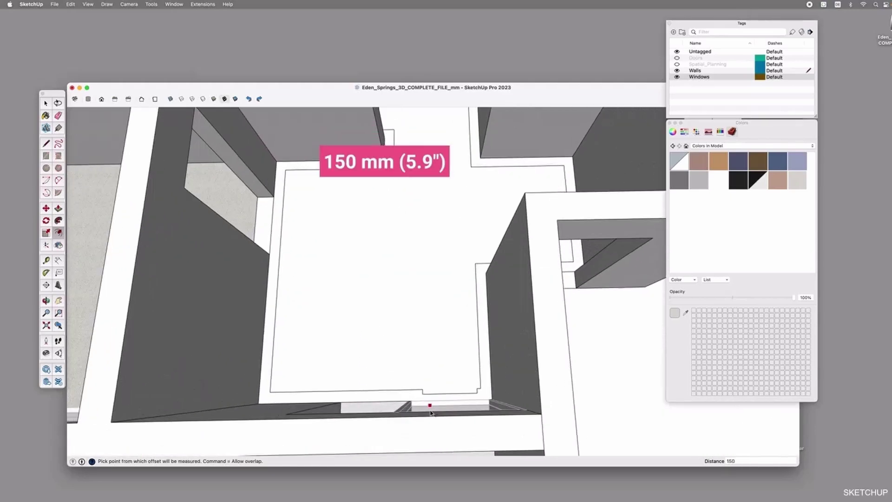
scroll(476, 394, "up", 3)
key("space")
left_click(473, 395)
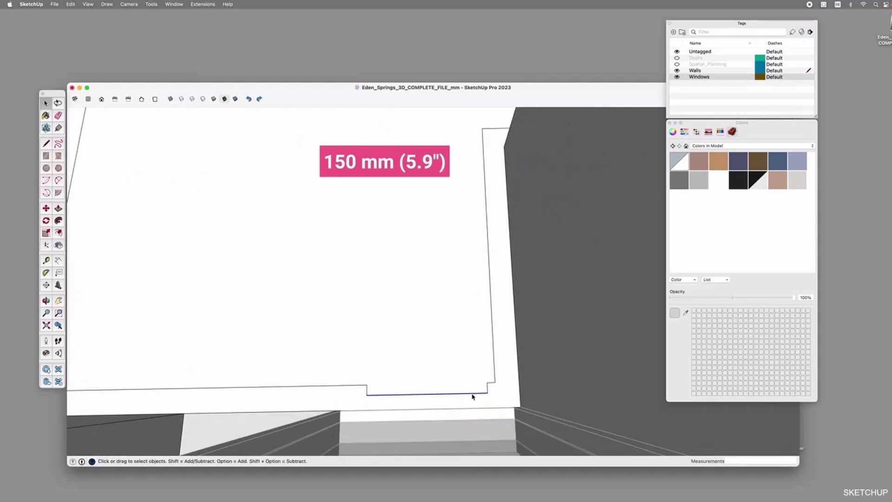
key("m")
left_click(367, 395)
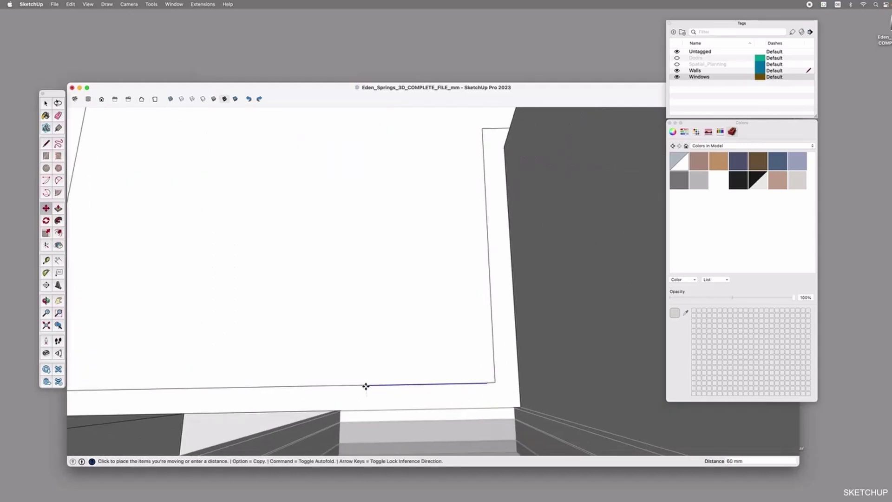
left_click(367, 386)
scroll(444, 406, "down", 5)
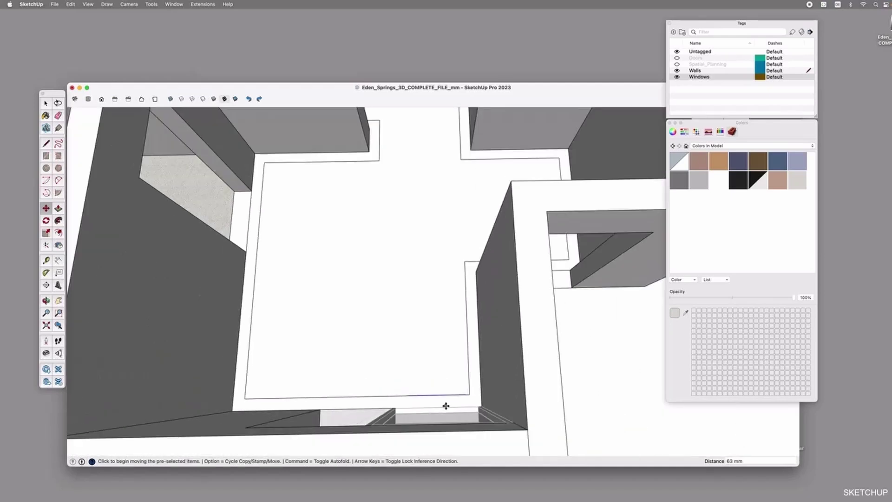
- Delete the edge at the bedroom doorway threshold and move the stepped border edge at the hallway doorway flush with the inner border
key("space")
left_click(250, 219)
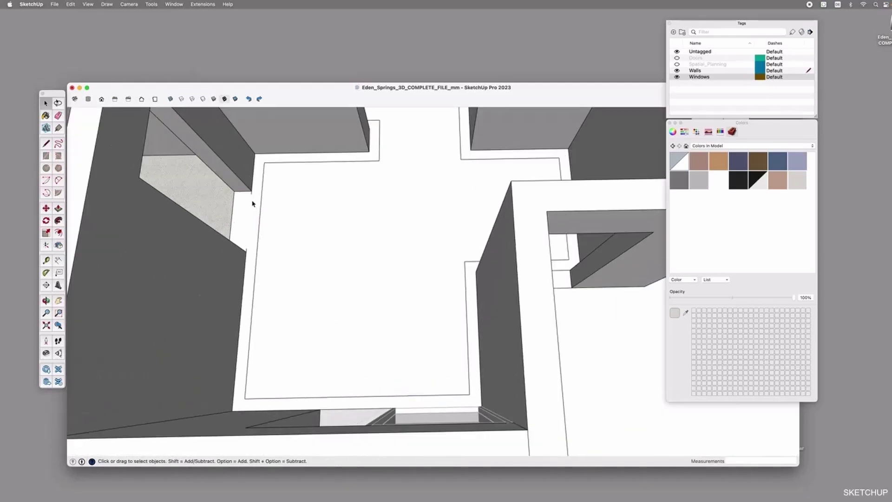
scroll(253, 201, "up", 3)
middle_click_drag(247, 265, 244, 235)
scroll(245, 235, "down", 4)
scroll(344, 148, "up", 3)
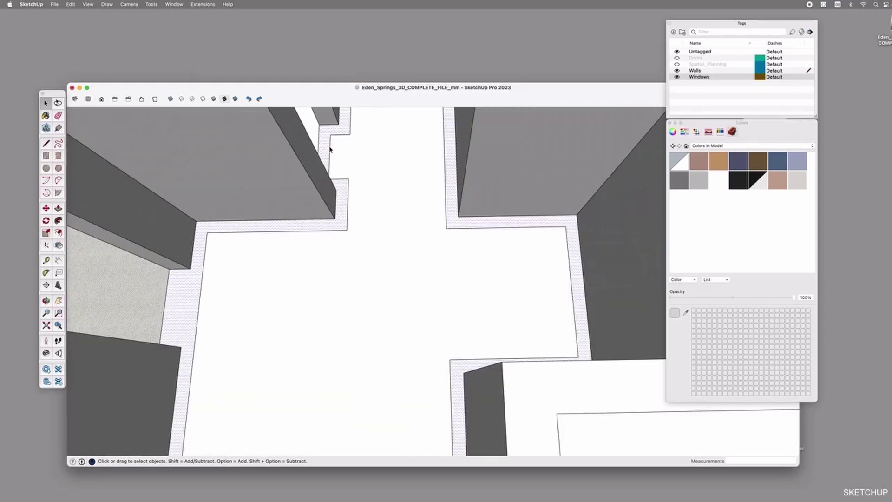
key("m")
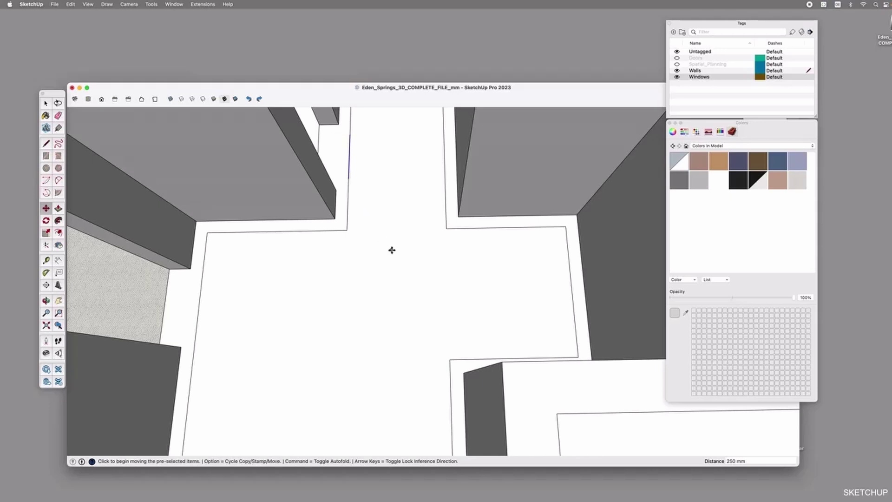
- Search 3D Warehouse models for "terrazzo white eden springs"
scroll(390, 249, "down", 3)
middle_click_drag(433, 273, 459, 237)
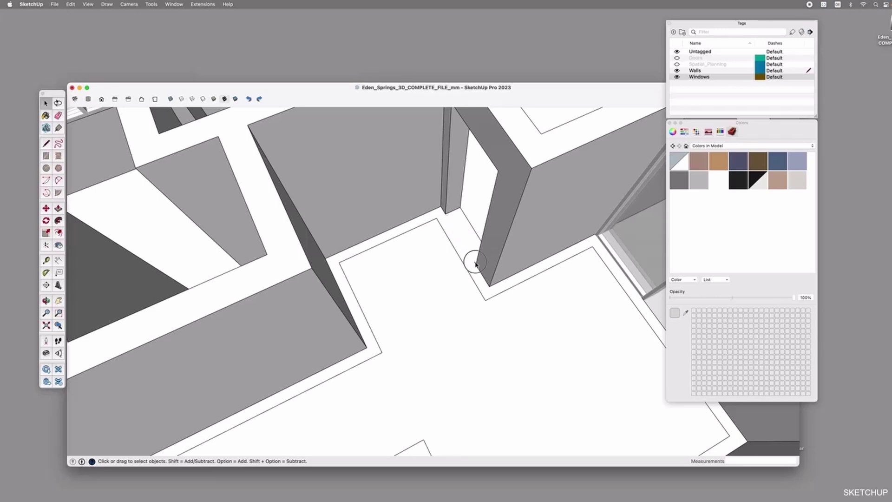
middle_click_drag(488, 276, 428, 249)
scroll(396, 305, "down", 5)
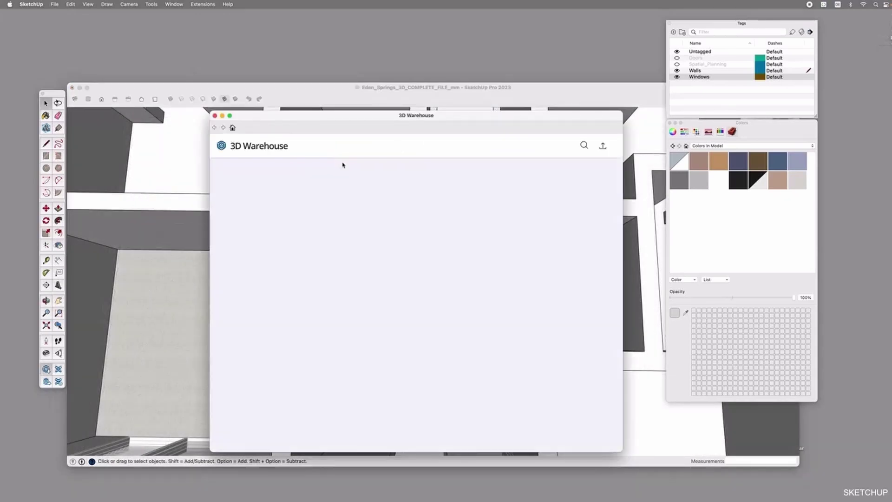
left_click(414, 203)
key("super+a")
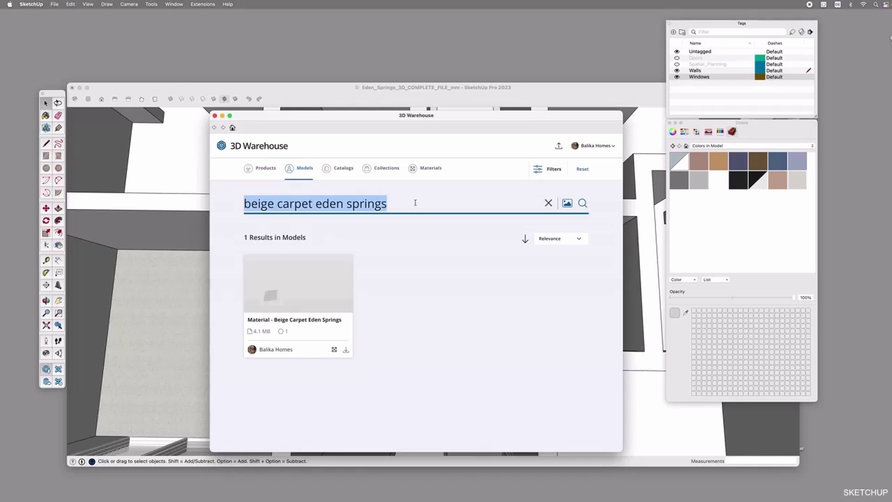
type("terrazzo white eden springs")
key("Return")
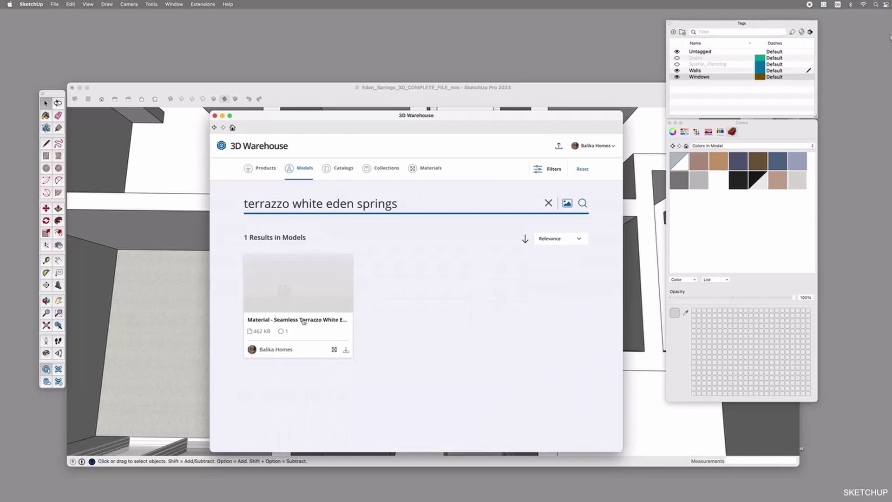
- Load the seamless white terrazzo material from the found model and paint the entry floor's border strip with it
left_click(334, 349)
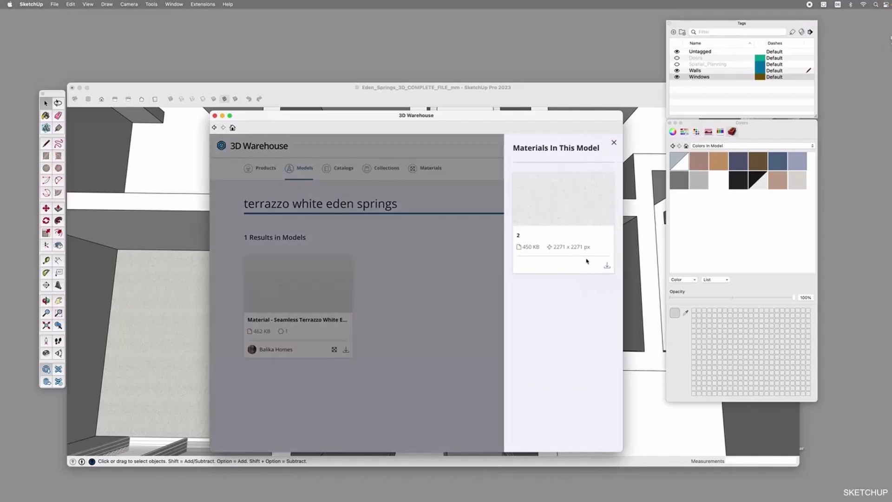
left_click(606, 267)
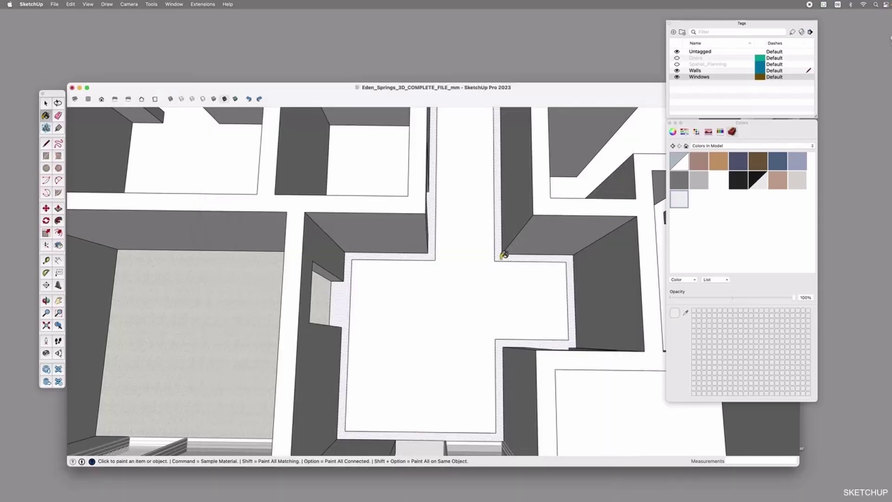
left_click(504, 255)
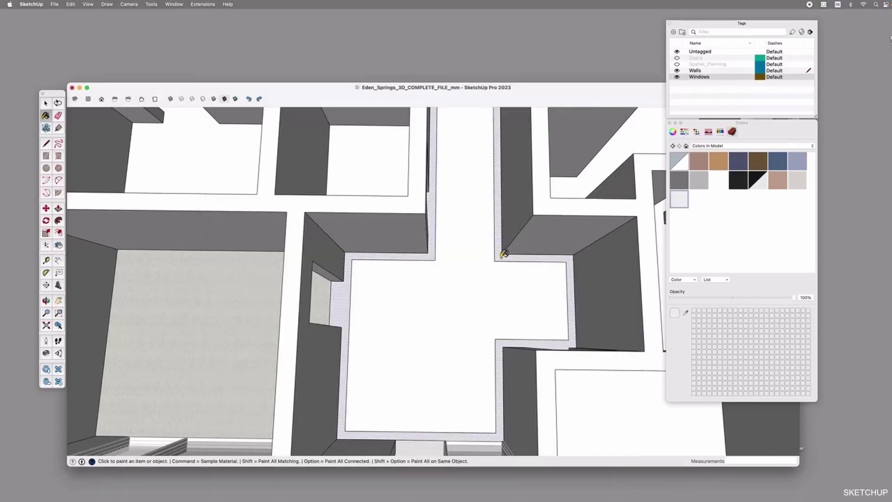
key("space")
- Select the inner entry and hallway floor face and search 3D Warehouse for "checkered floor eden springs"
left_click(474, 267)
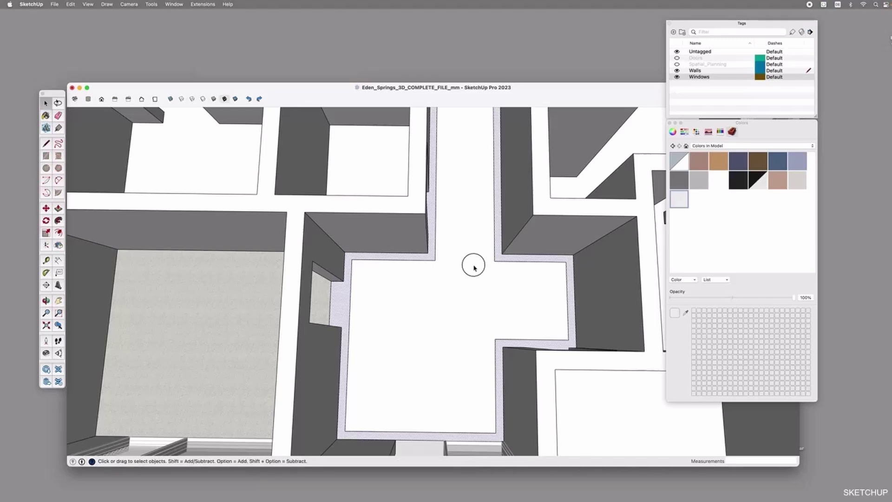
scroll(418, 274, "up", 3)
scroll(445, 251, "up", 3)
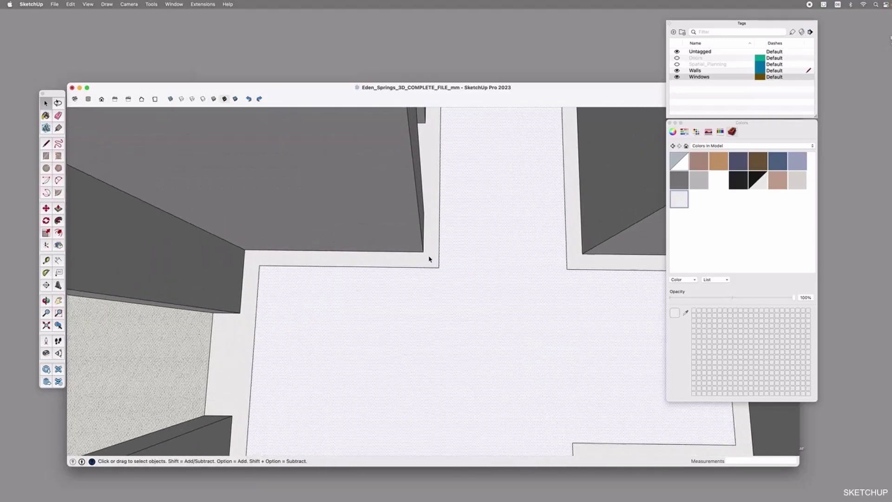
left_click(49, 373)
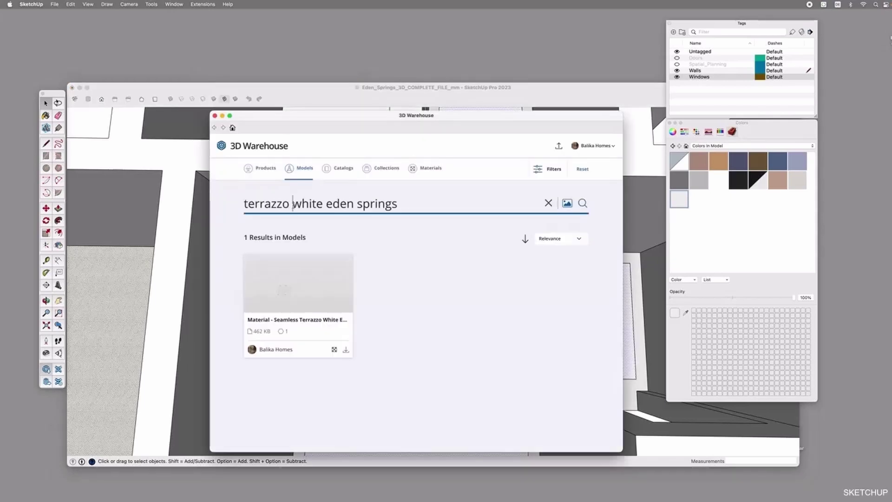
key("super+a")
type("che")
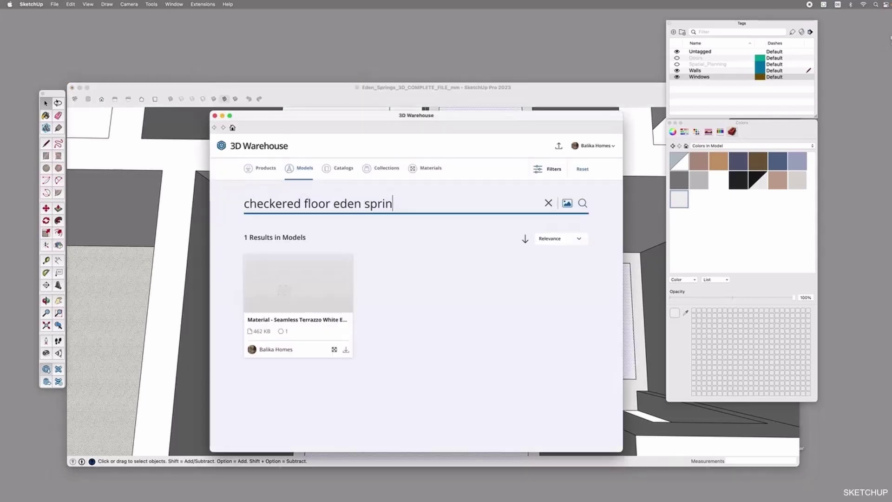
- Load the checkered floor material from the found model and paint the inner entry and hallway floor with it
left_click(334, 350)
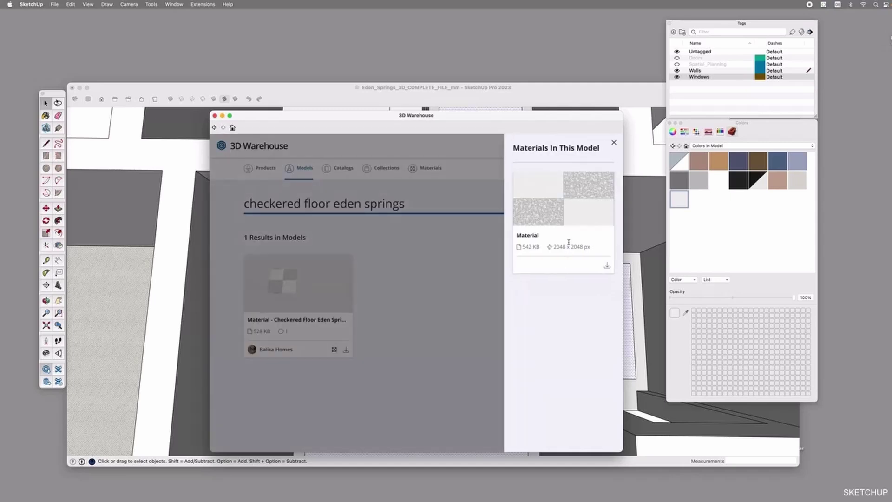
left_click(603, 265)
left_click(483, 303)
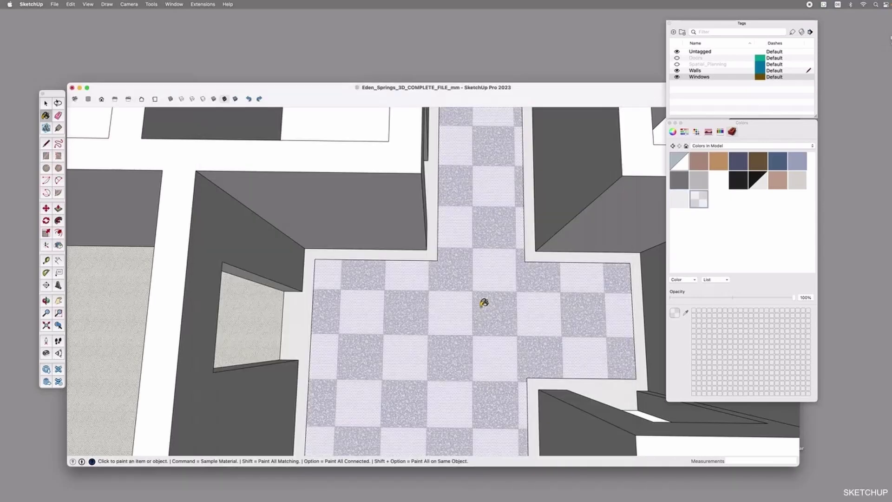
- Shift the checkered texture's position on the inner entry floor to line its tile joints up with the hallway border
middle_click_drag(492, 358, 397, 300)
scroll(456, 294, "up", 3)
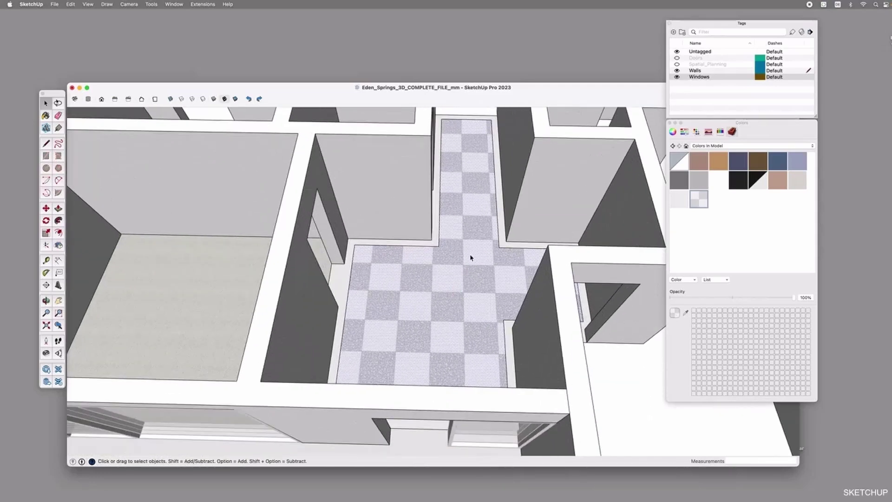
right_click(473, 223)
mouse_move(506, 320)
left_click(551, 318)
scroll(478, 200, "up", 5)
left_click_drag(478, 200, 492, 201)
scroll(532, 295, "up", 5)
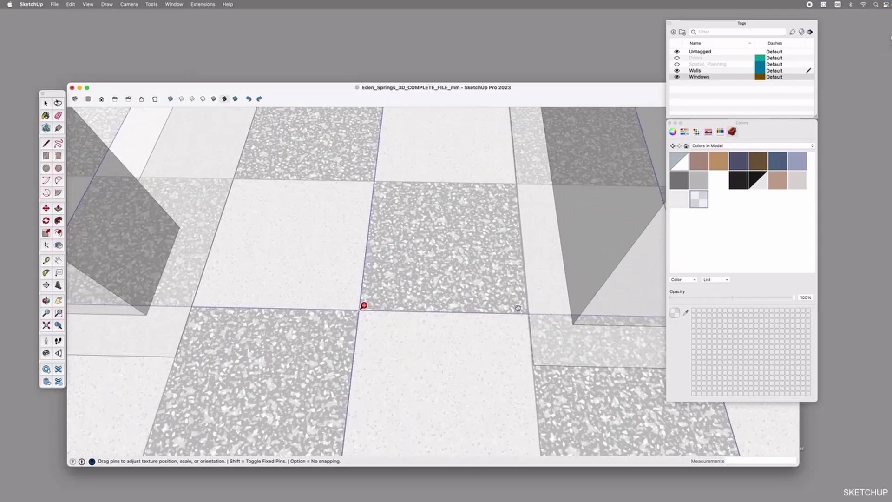
right_click(515, 295)
left_click(532, 298)
- Adjust the checkered texture's position again so that two tile columns sit centred between the hallway borders
scroll(430, 275, "down", 10)
scroll(456, 279, "down", 3)
middle_click_drag(456, 277, 339, 274)
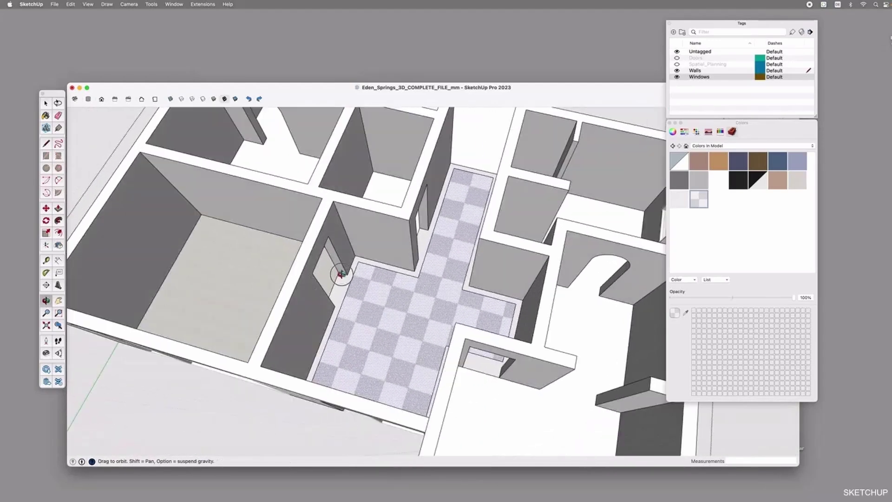
scroll(408, 294, "up", 5)
middle_click_drag(414, 300, 580, 246)
scroll(379, 256, "up", 6)
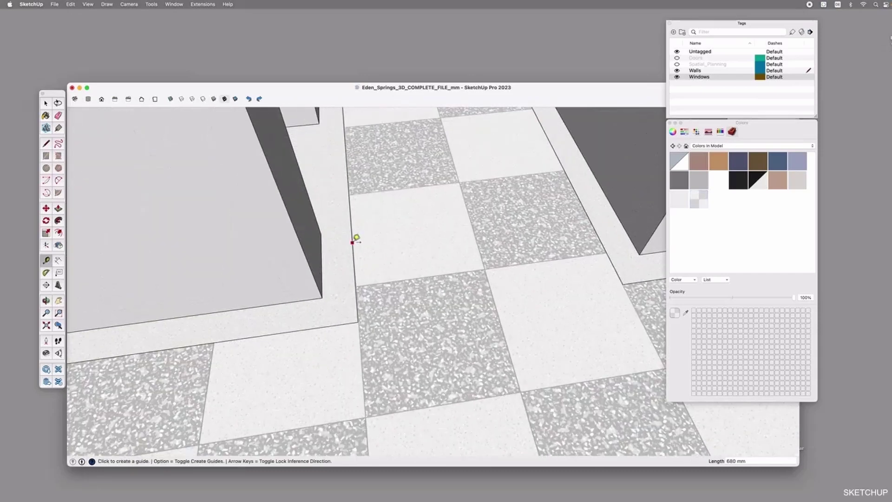
key("space")
left_click(440, 240)
right_click(441, 235)
left_click(533, 335)
mouse_move(629, 252)
left_mouse_down()
mouse_move(613, 255)
mouse_move(629, 251)
left_mouse_up()
key("Return")
left_click(485, 274)
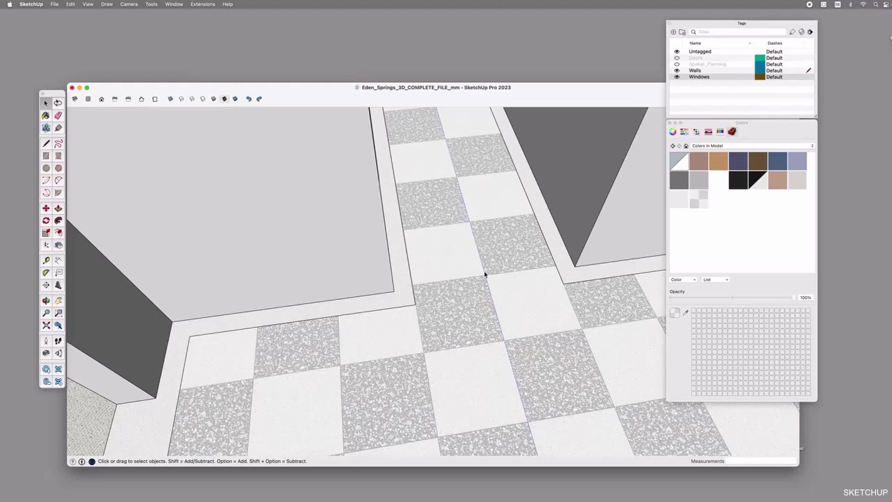
- Select the large living area floor face and search 3D Warehouse for "concrete eden springs"
middle_click_drag(421, 225, 423, 235)
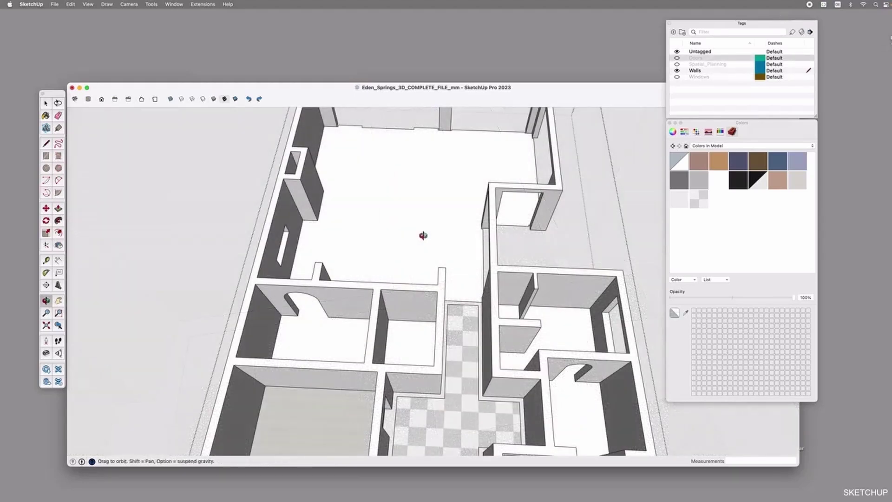
left_click(450, 251)
scroll(444, 261, "up", 2)
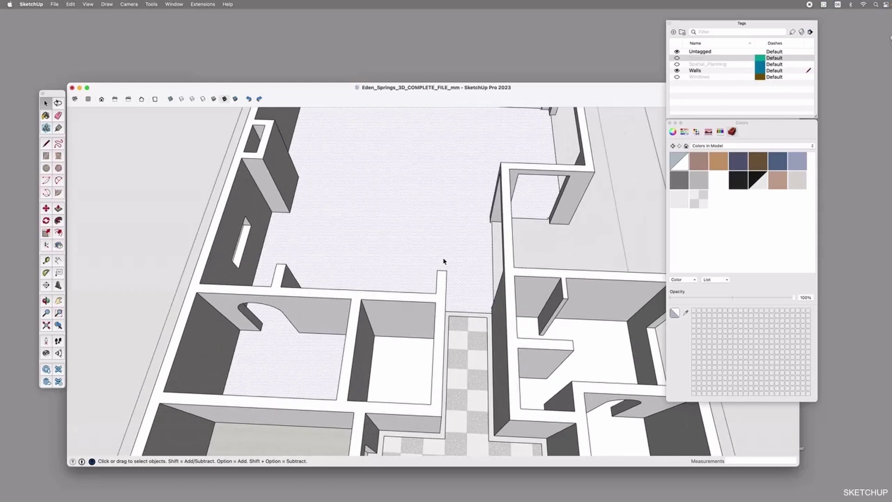
middle_click_drag(471, 266, 315, 263)
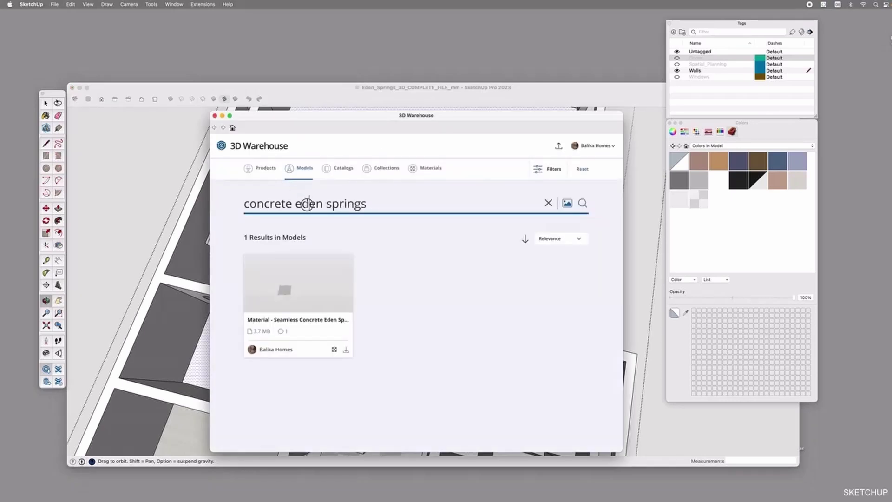
left_click_drag(376, 205, 249, 210)
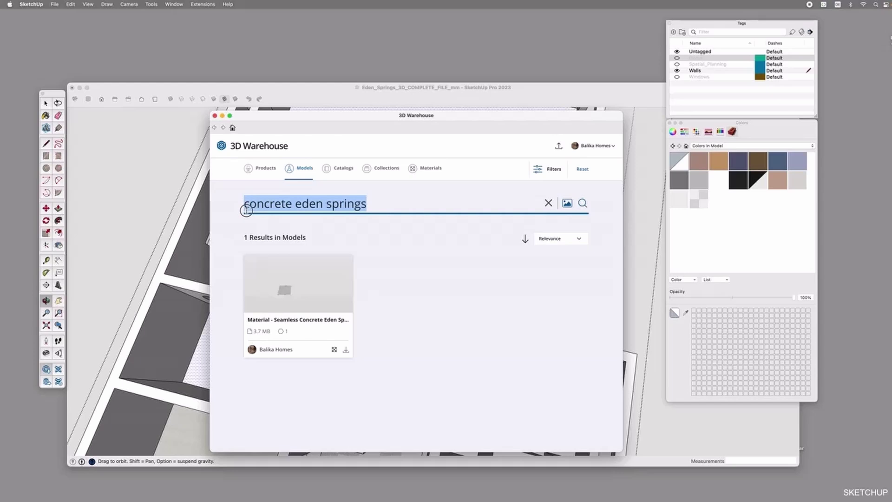
left_click(370, 340)
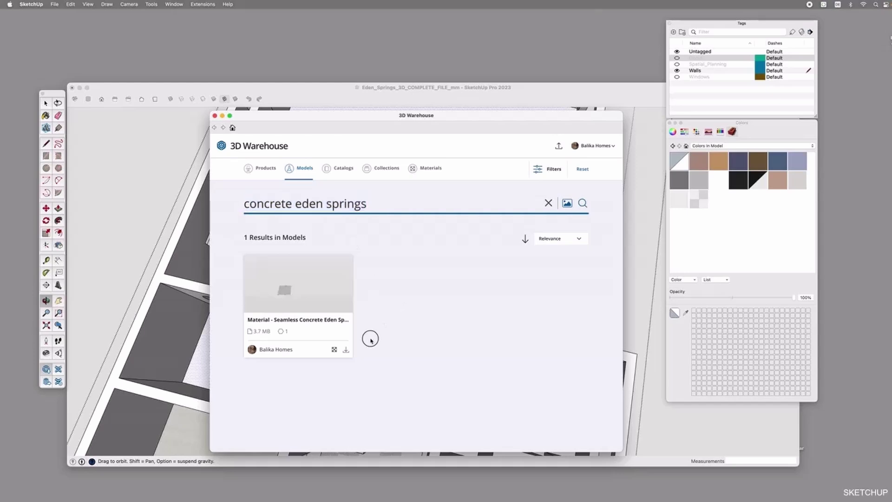
- Load the Concrete material from the found model and paint the living area floor with it
left_click(334, 351)
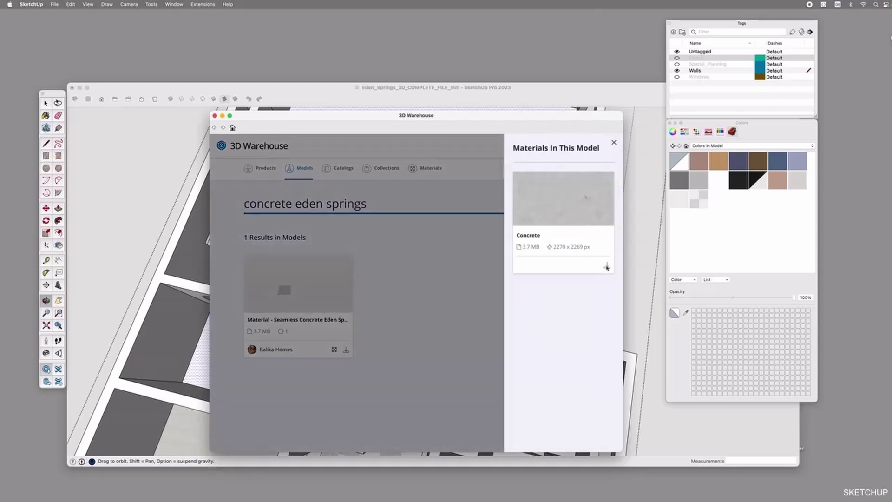
left_click(605, 269)
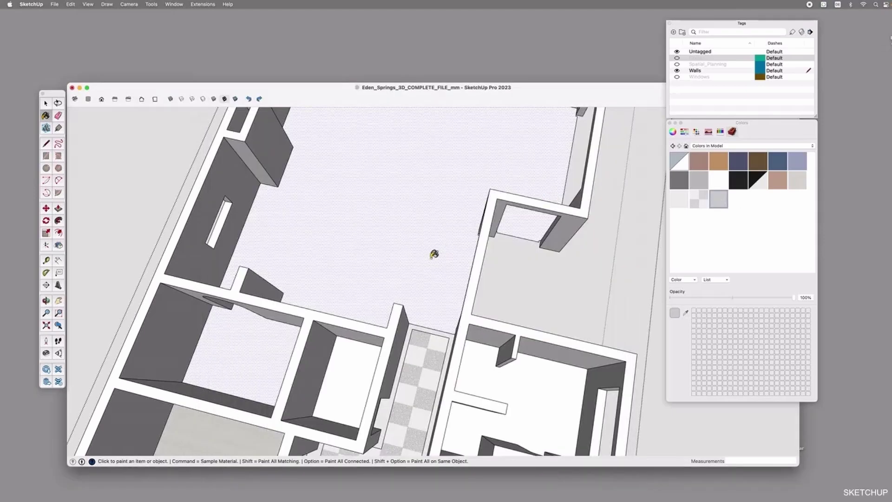
left_click(433, 254)
key("space")
- Draw a line across the arched doorway's threshold to split off the floor of the front room beside the entry
scroll(441, 288, "up", 10)
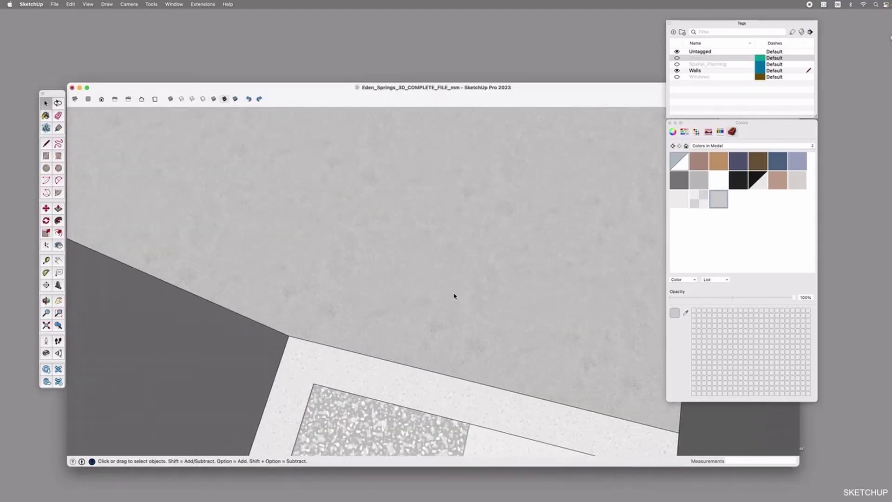
middle_click_drag(443, 389, 438, 299)
middle_click_drag(438, 298, 457, 363, "shift")
scroll(436, 278, "down", 10)
middle_click_drag(258, 378, 274, 292)
middle_click_drag(274, 292, 340, 292, "shift")
scroll(412, 268, "down", 5)
middle_click_drag(370, 376, 472, 280)
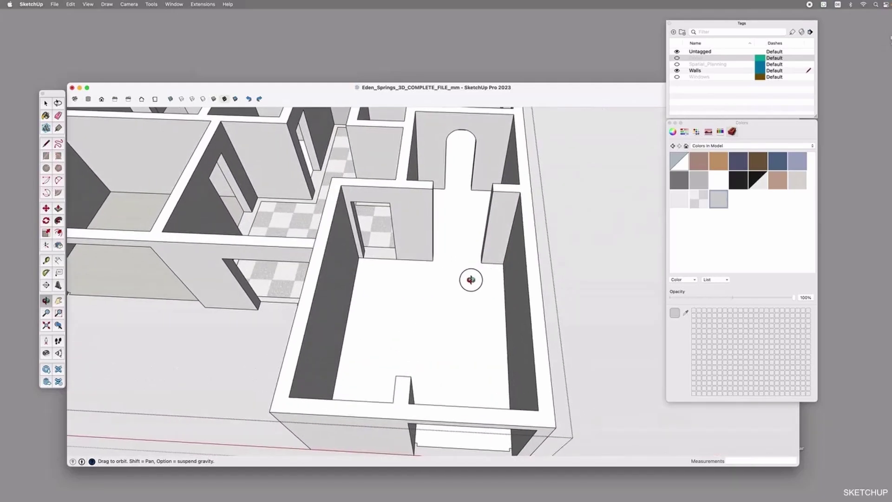
key("space")
left_click(377, 300)
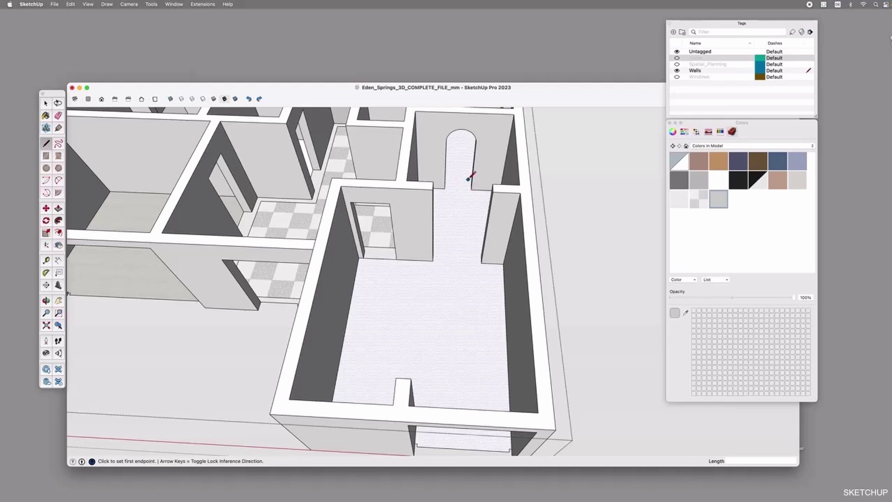
scroll(470, 177, "up", 10)
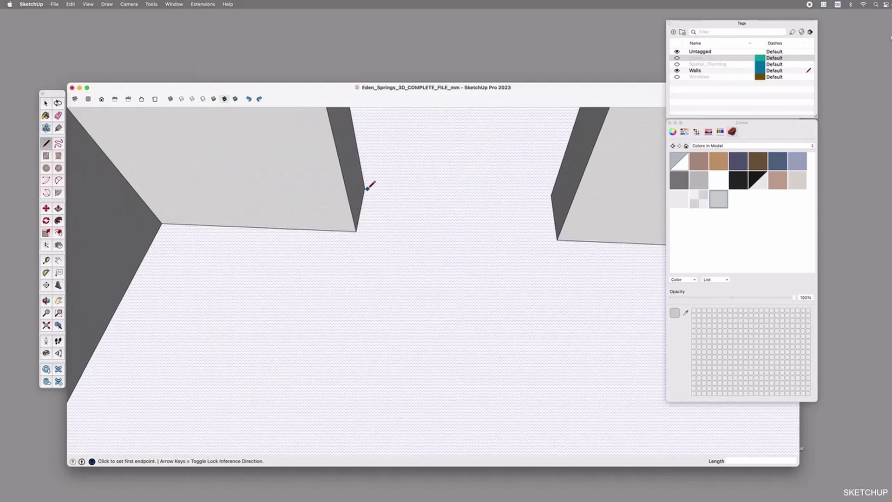
left_click(552, 194)
- Delete the vertical face filling the front room's arched doorway
scroll(494, 205, "down", 6)
key("space")
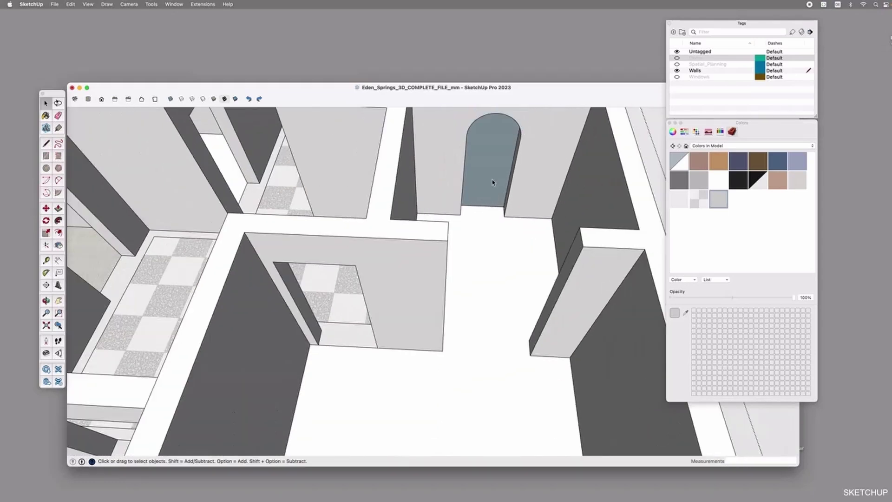
key("Delete")
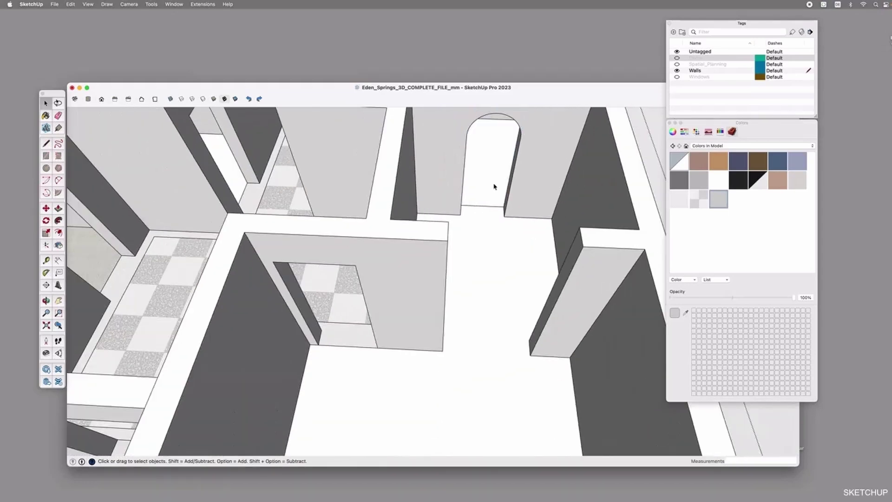
- Offset the front room floor's outline 150 mm inward to form a border
middle_click_drag(500, 166, 445, 265)
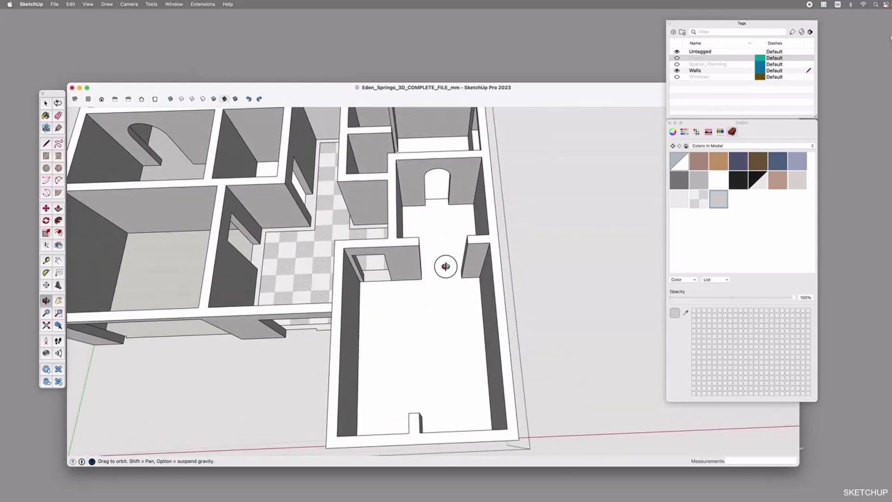
double_click(404, 307)
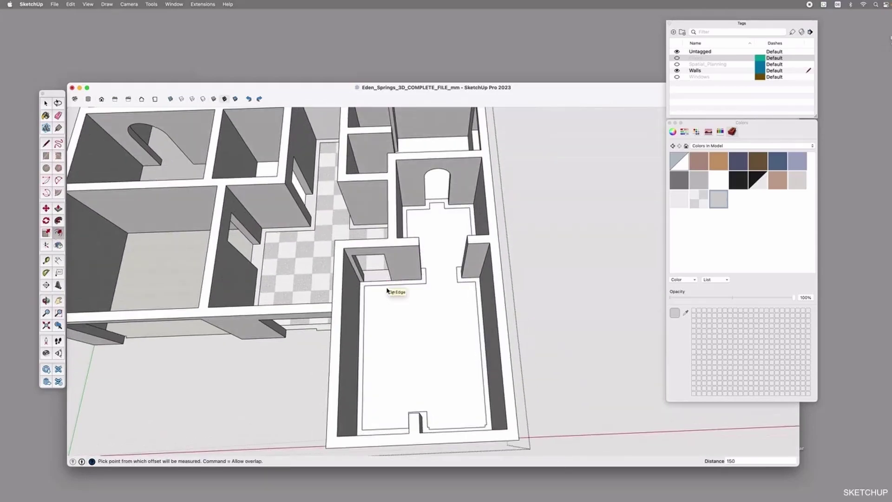
scroll(443, 204, "up", 5)
scroll(447, 208, "down", 6)
scroll(424, 193, "up", 3)
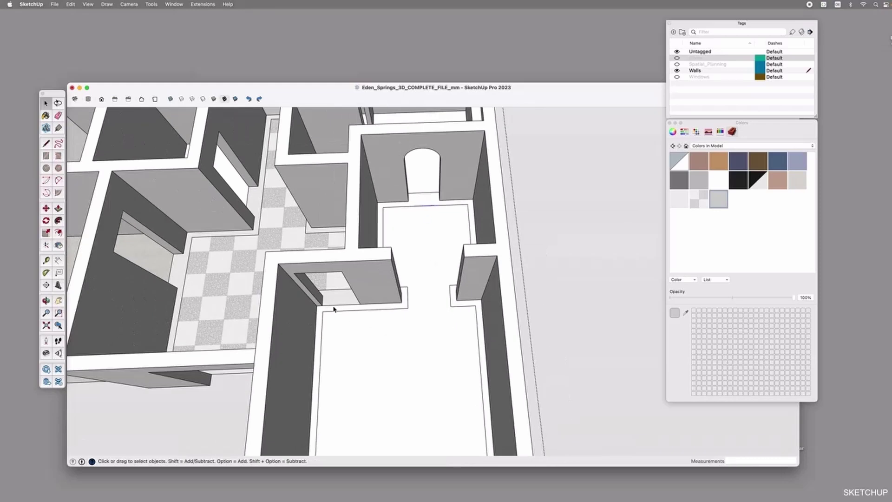
- Square off the stepped border corner at the front room's outer wall opening with extending lines, removing the short stub edges
scroll(346, 309, "up", 5)
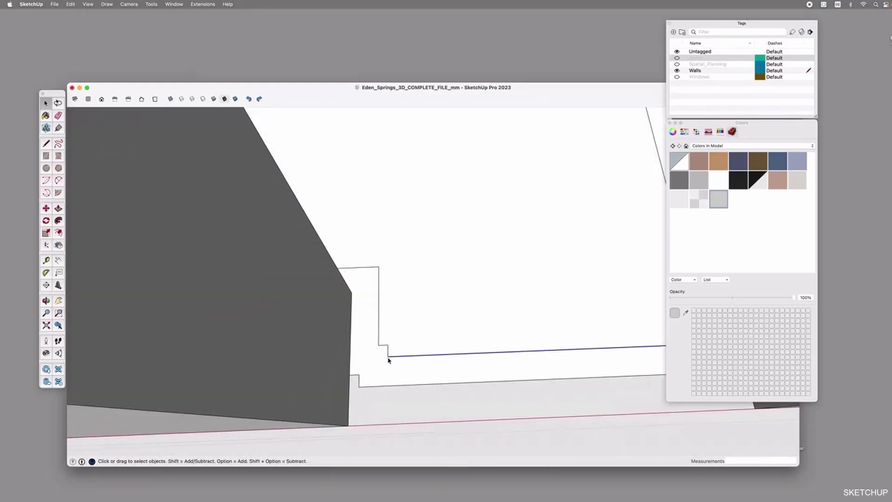
key("l")
key("space")
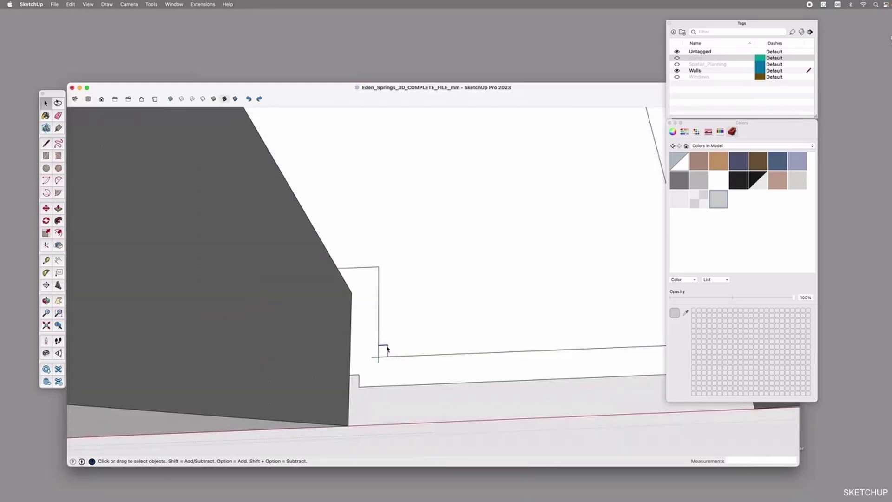
scroll(377, 362, "down", 4)
scroll(540, 353, "up", 4)
key("space")
- Make the Windows tag visible again and check the front room's border corner at the opening
left_click(677, 77)
middle_click_drag(495, 253, 379, 353)
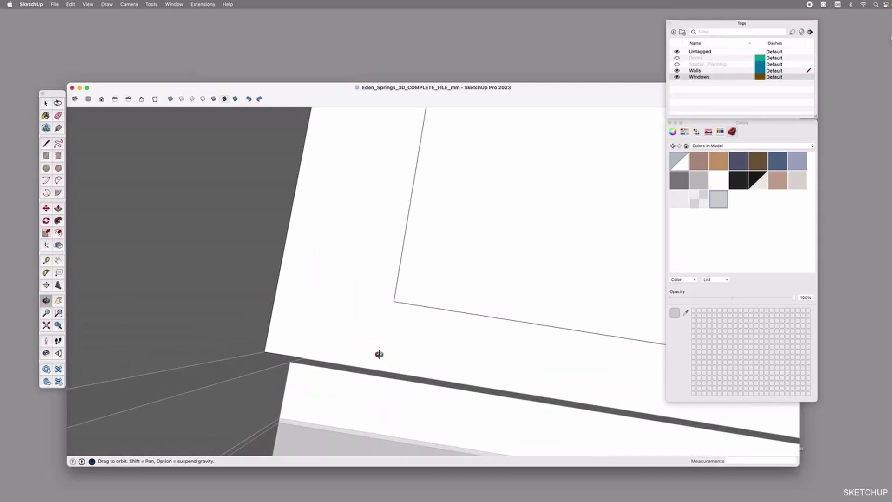
key("m")
key("space")
- Paint the front room floor's border strip with the white terrazzo material
mouse_move(382, 251)
middle_mouse_down()
mouse_move(452, 292)
mouse_move(460, 369)
mouse_move(344, 350)
mouse_move(392, 314)
mouse_move(370, 199)
middle_mouse_up()
scroll(370, 199, "up", 3)
key("b")
left_click(386, 201)
key("space")
- Sample the checkered material from the entry floor and paint the front room's inner floor with it
scroll(407, 220, "down", 3)
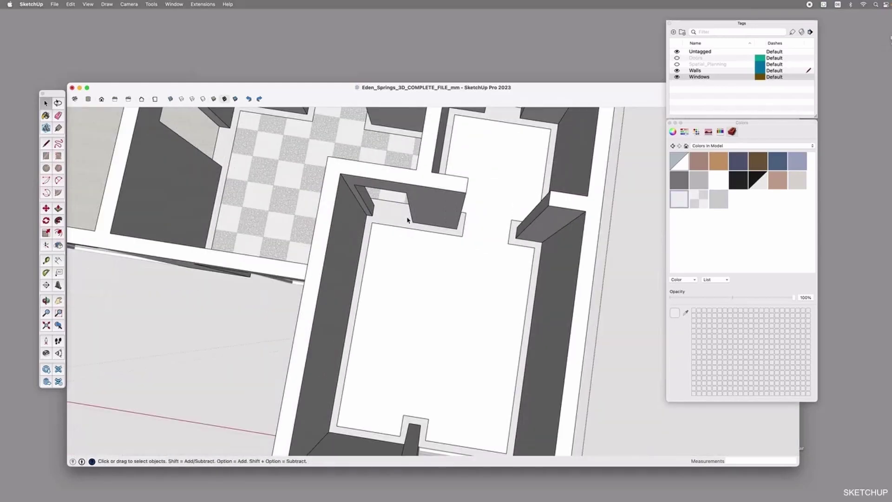
left_click(281, 199, "super")
left_click(424, 270)
- Start repositioning the checkered texture on the front room's inner floor
right_click(423, 274)
mouse_move(488, 372)
left_click(515, 372)
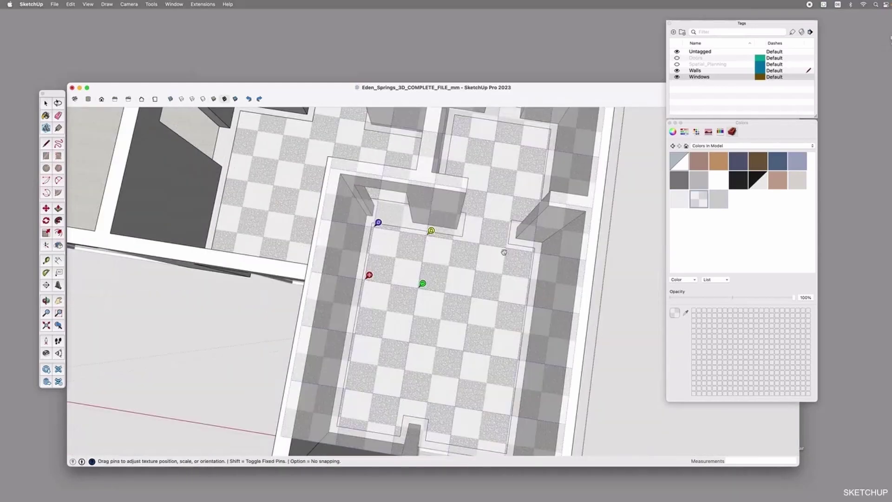